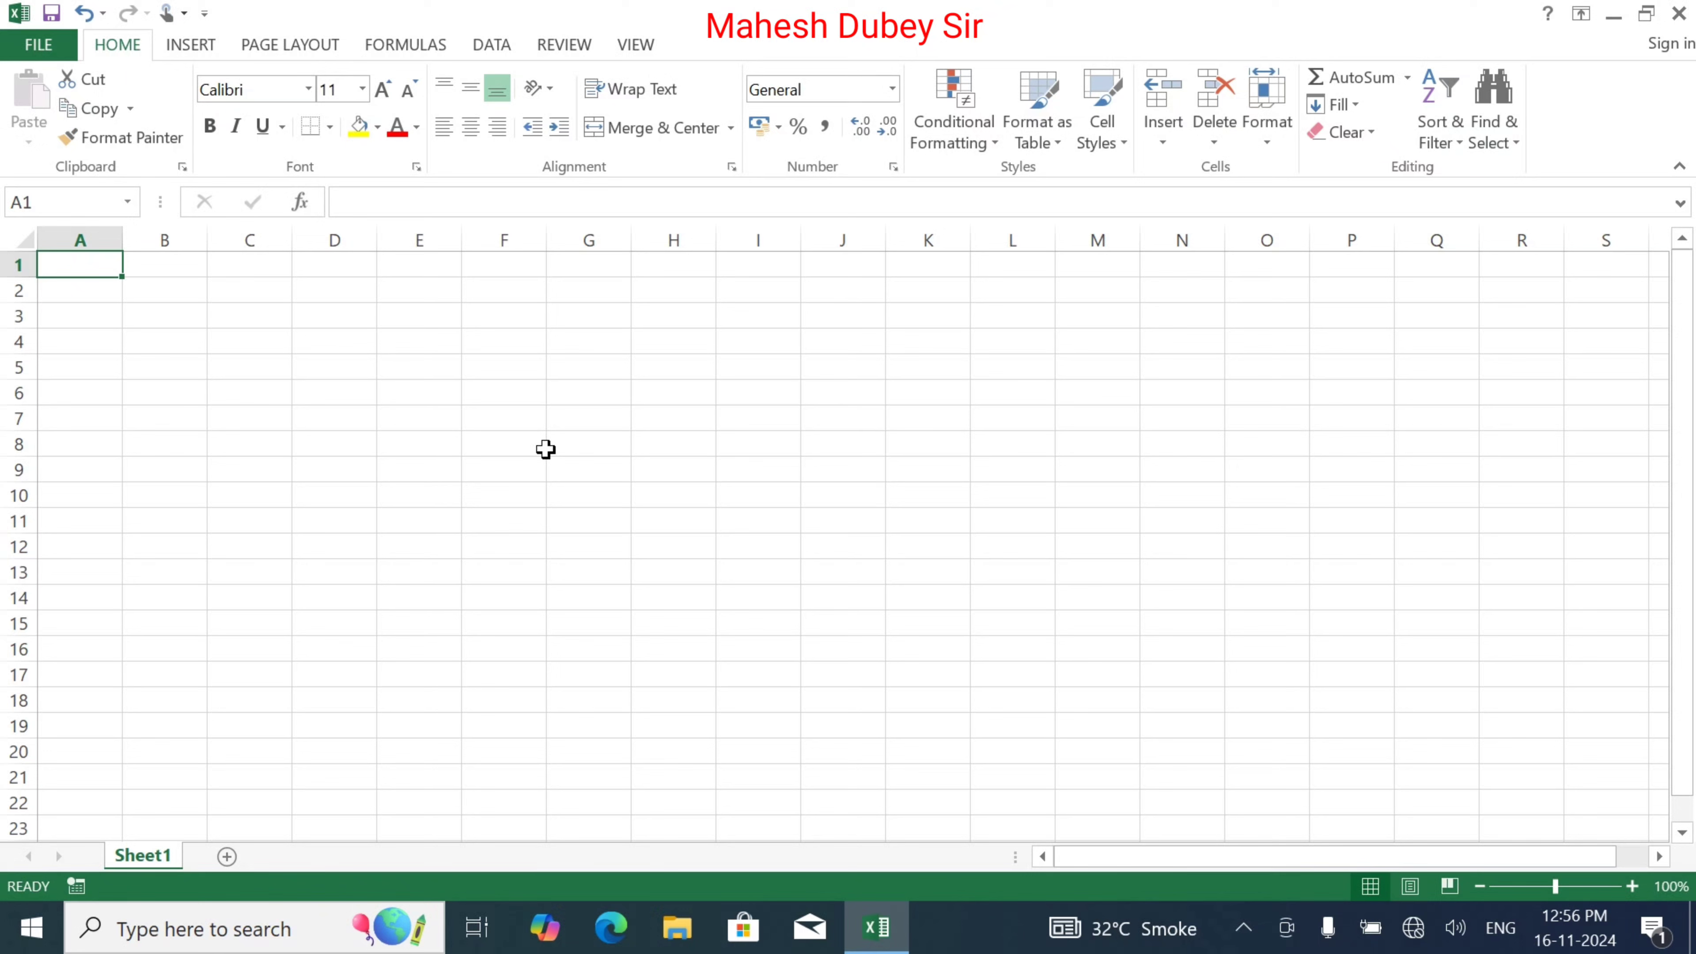
# Enter the headings Area in cell A1 and Month's in cell B1
pyautogui.write('Area')
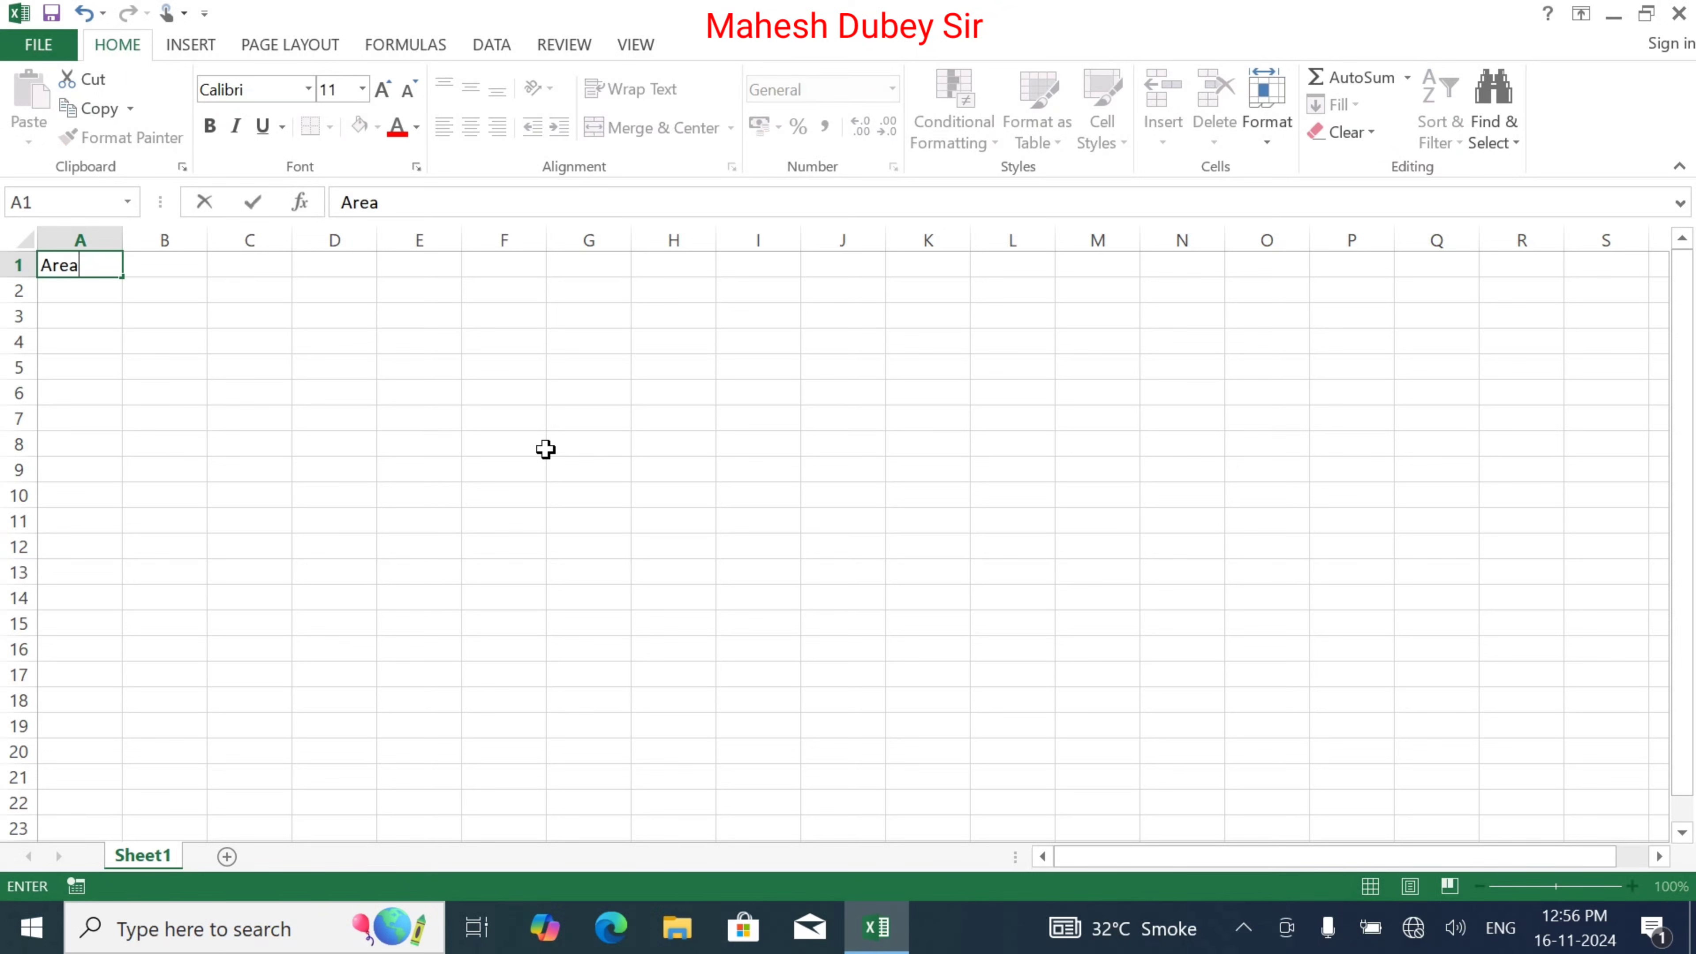
pyautogui.press('Tab')
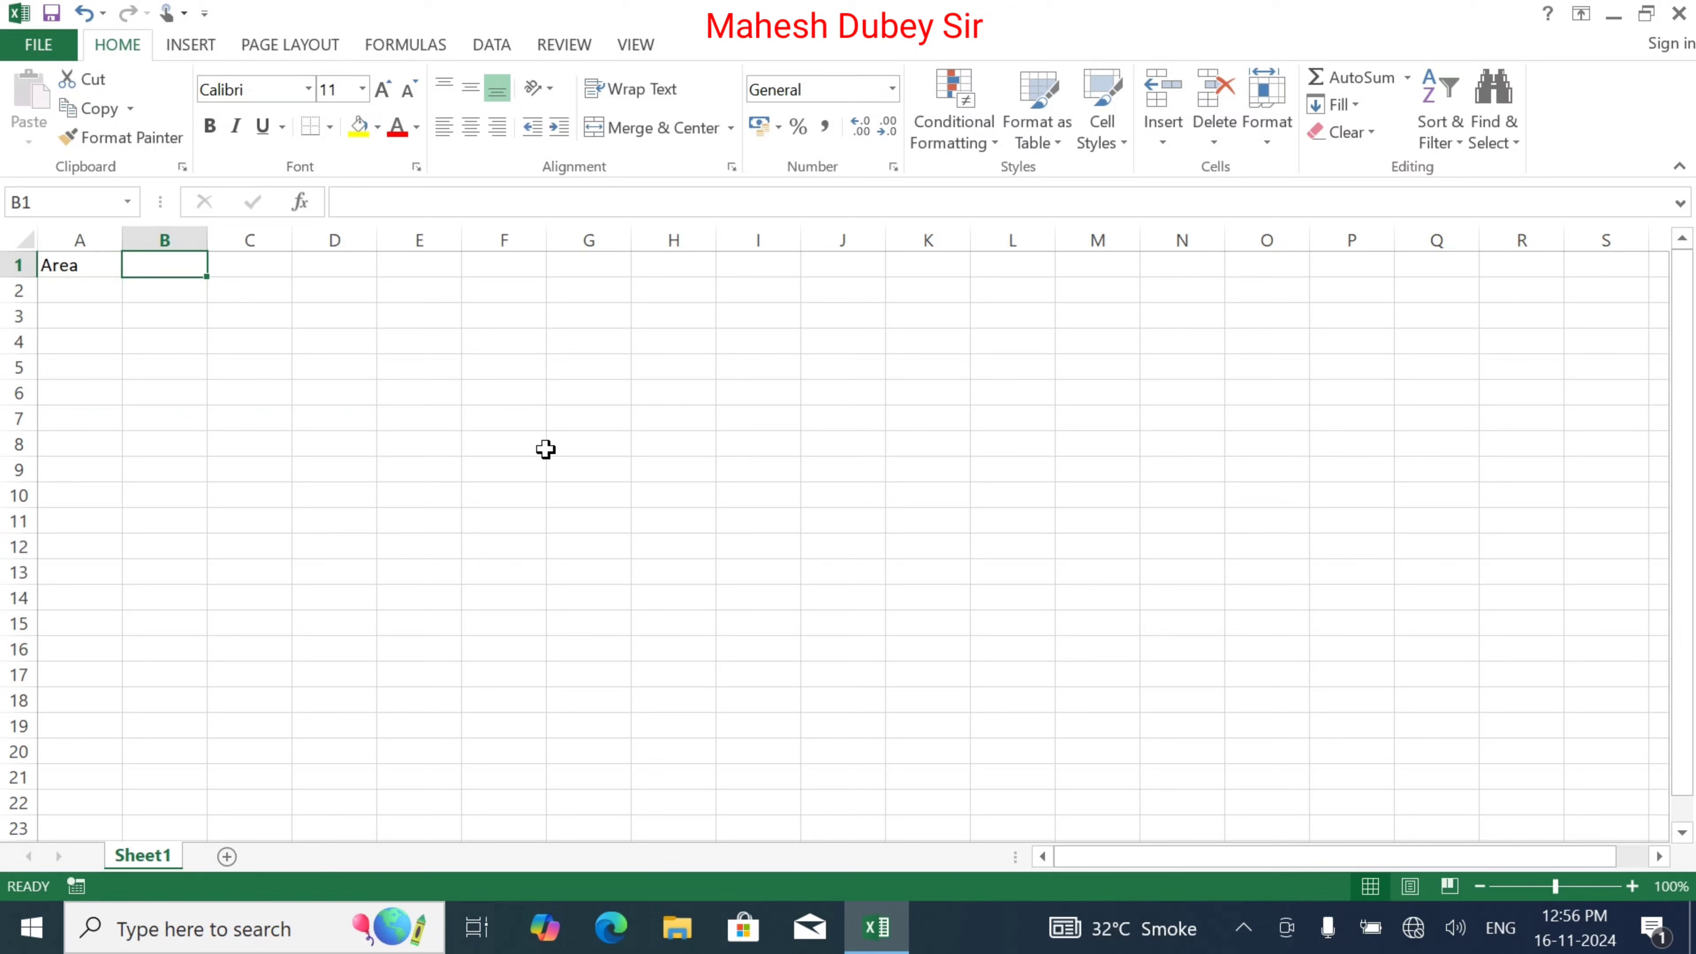
pyautogui.write('Monyh')
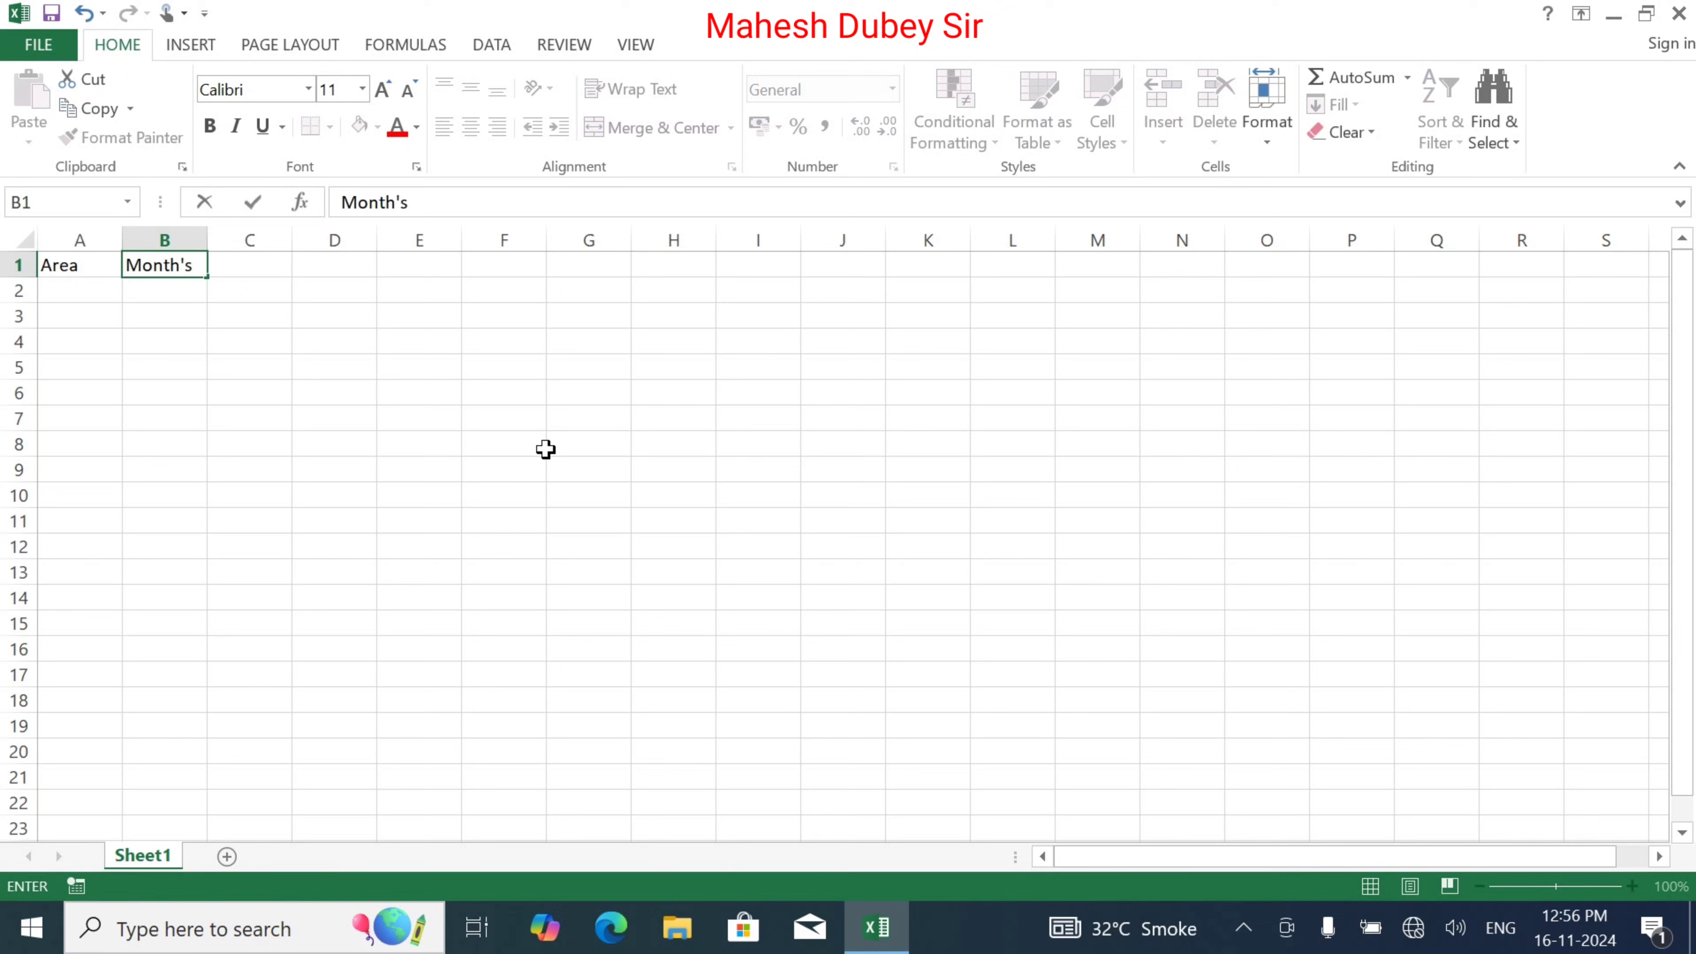
pyautogui.press('Tab')
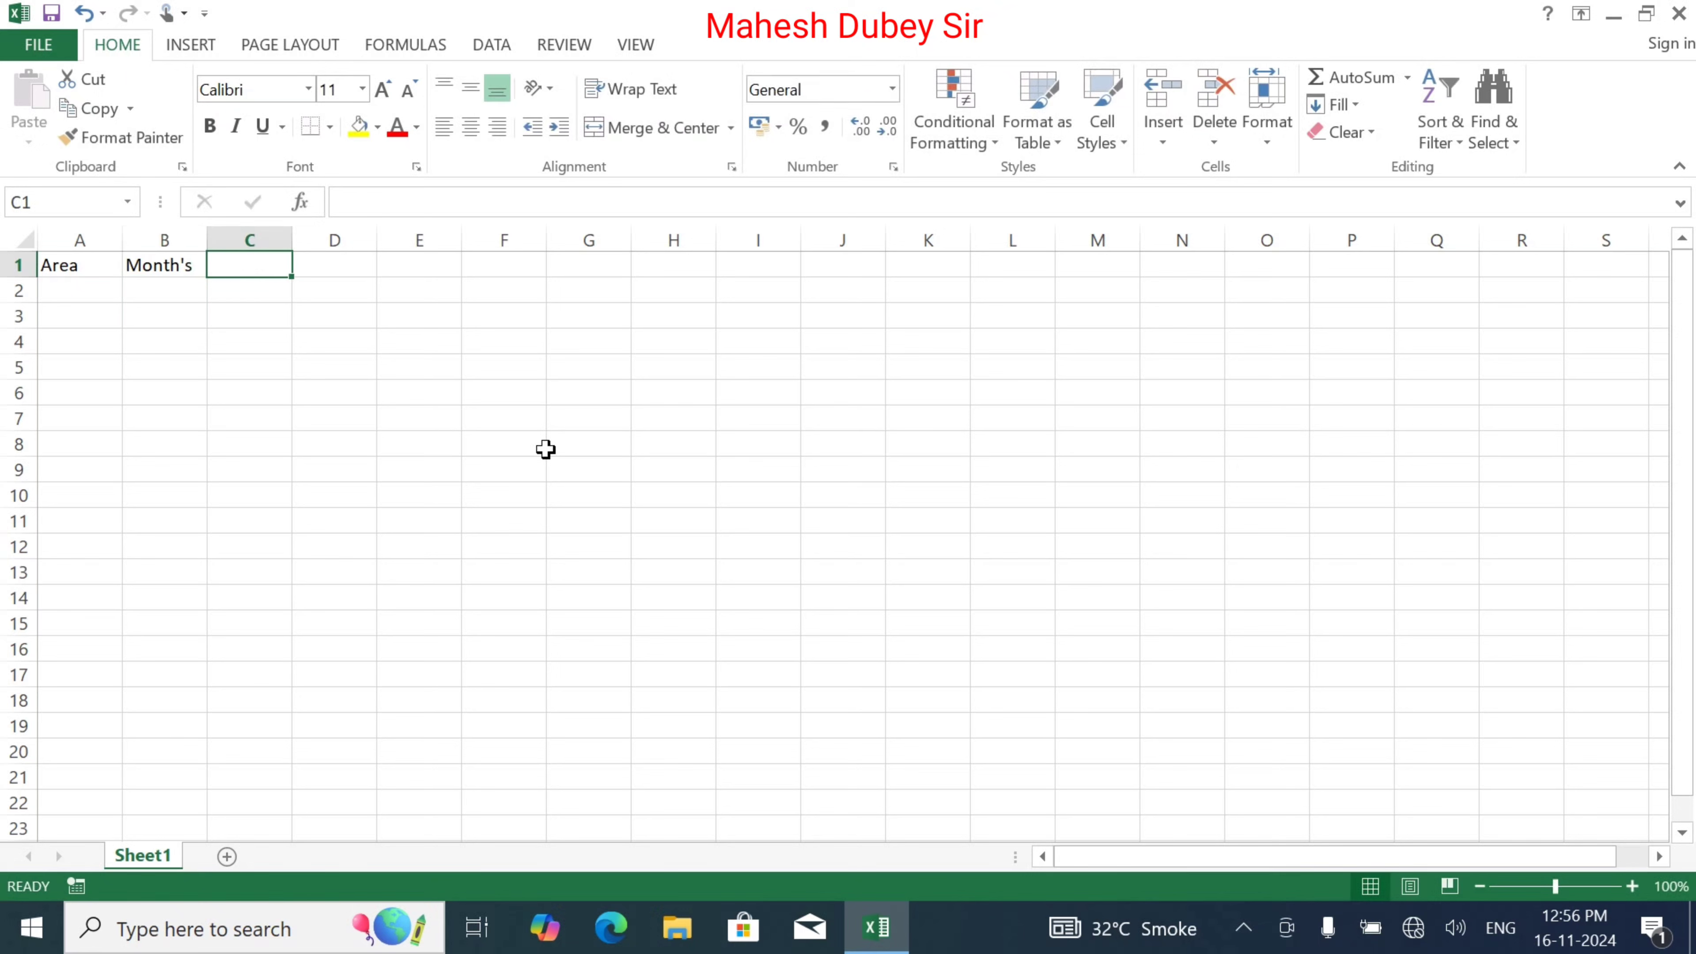
pyautogui.click(165, 295)
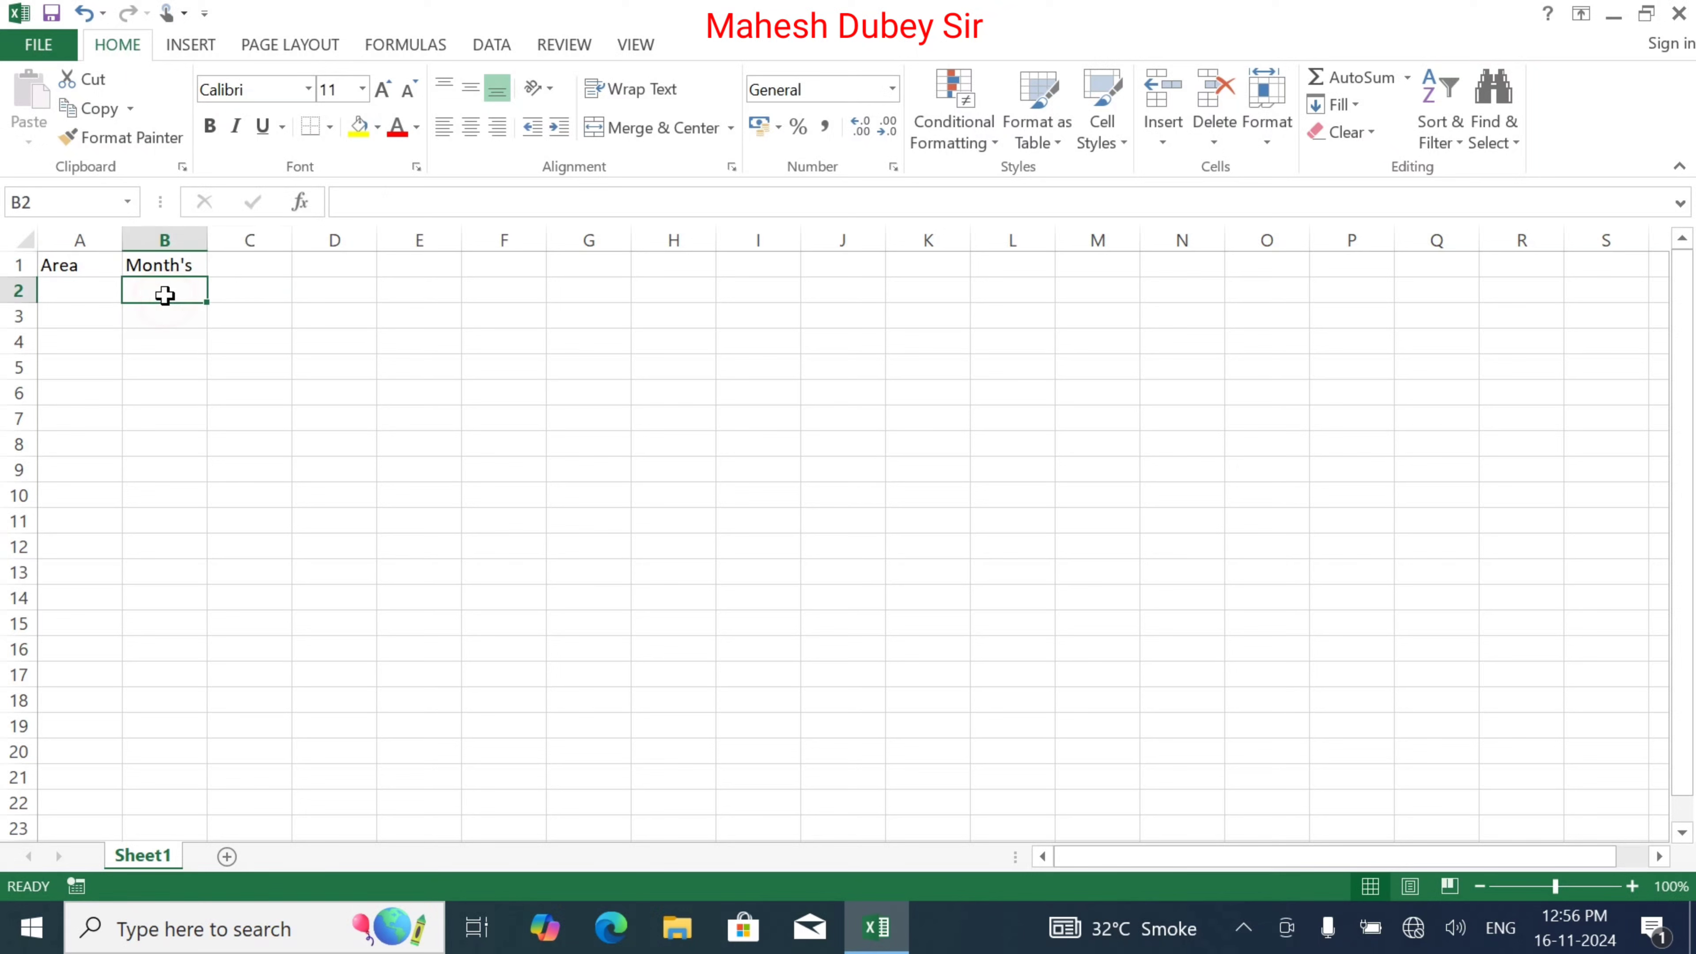
pyautogui.write('Jan')
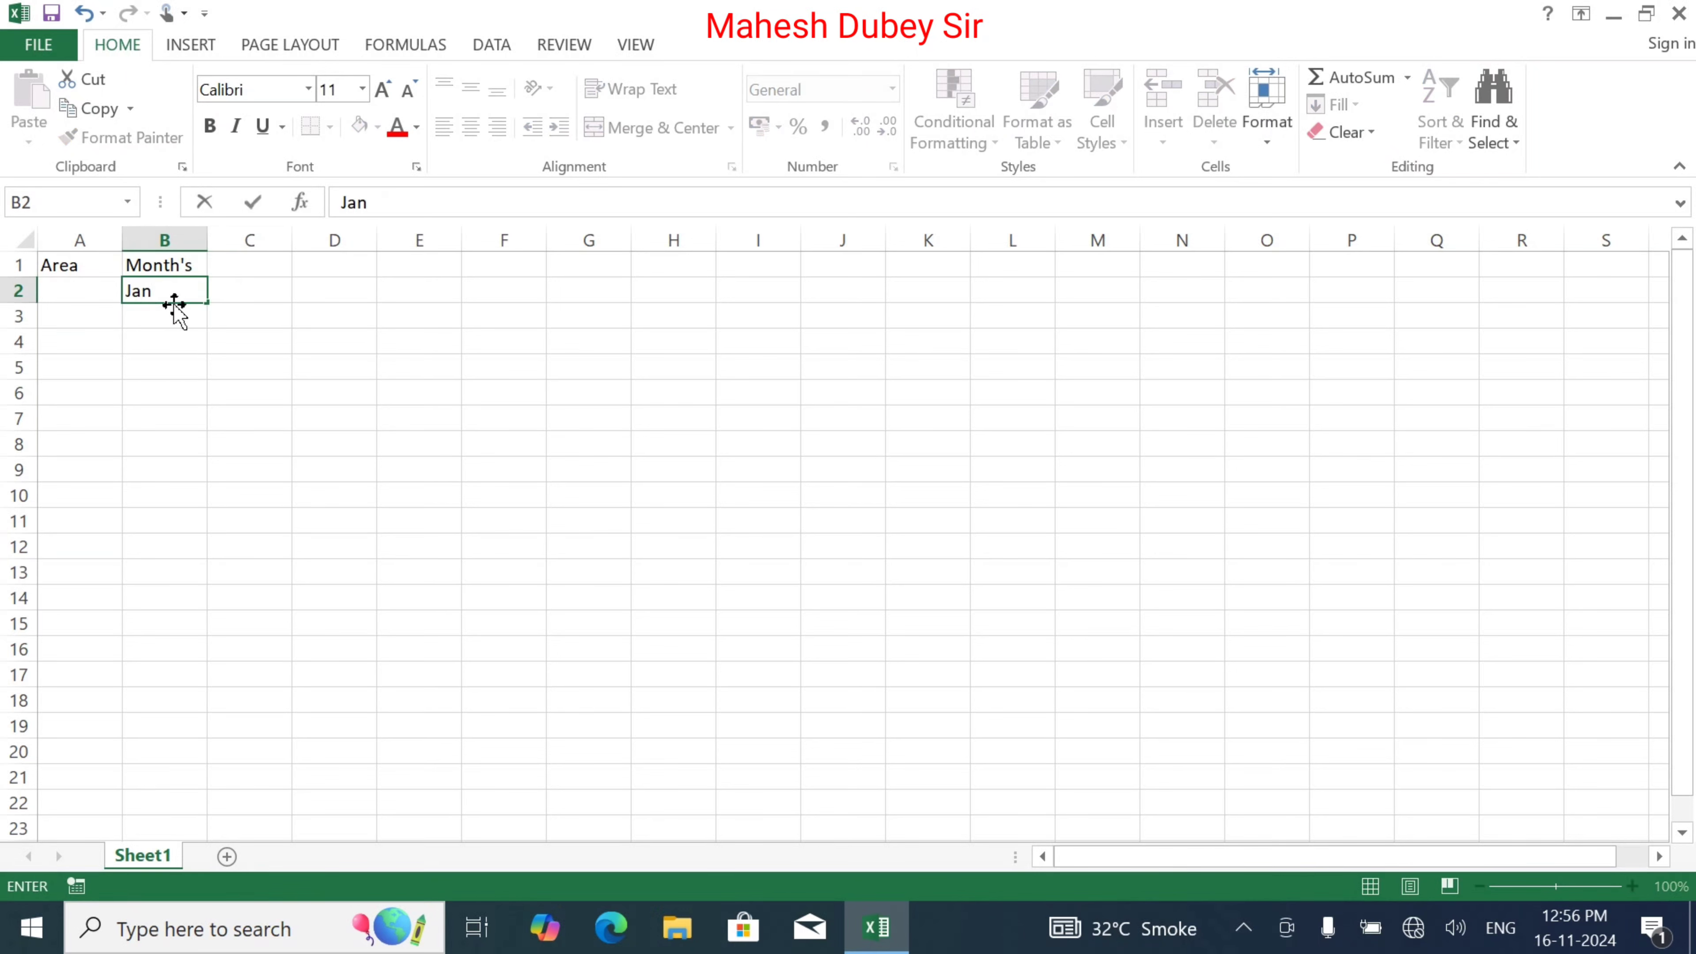
pyautogui.moveTo(205, 306); pyautogui.dragTo(602, 292)
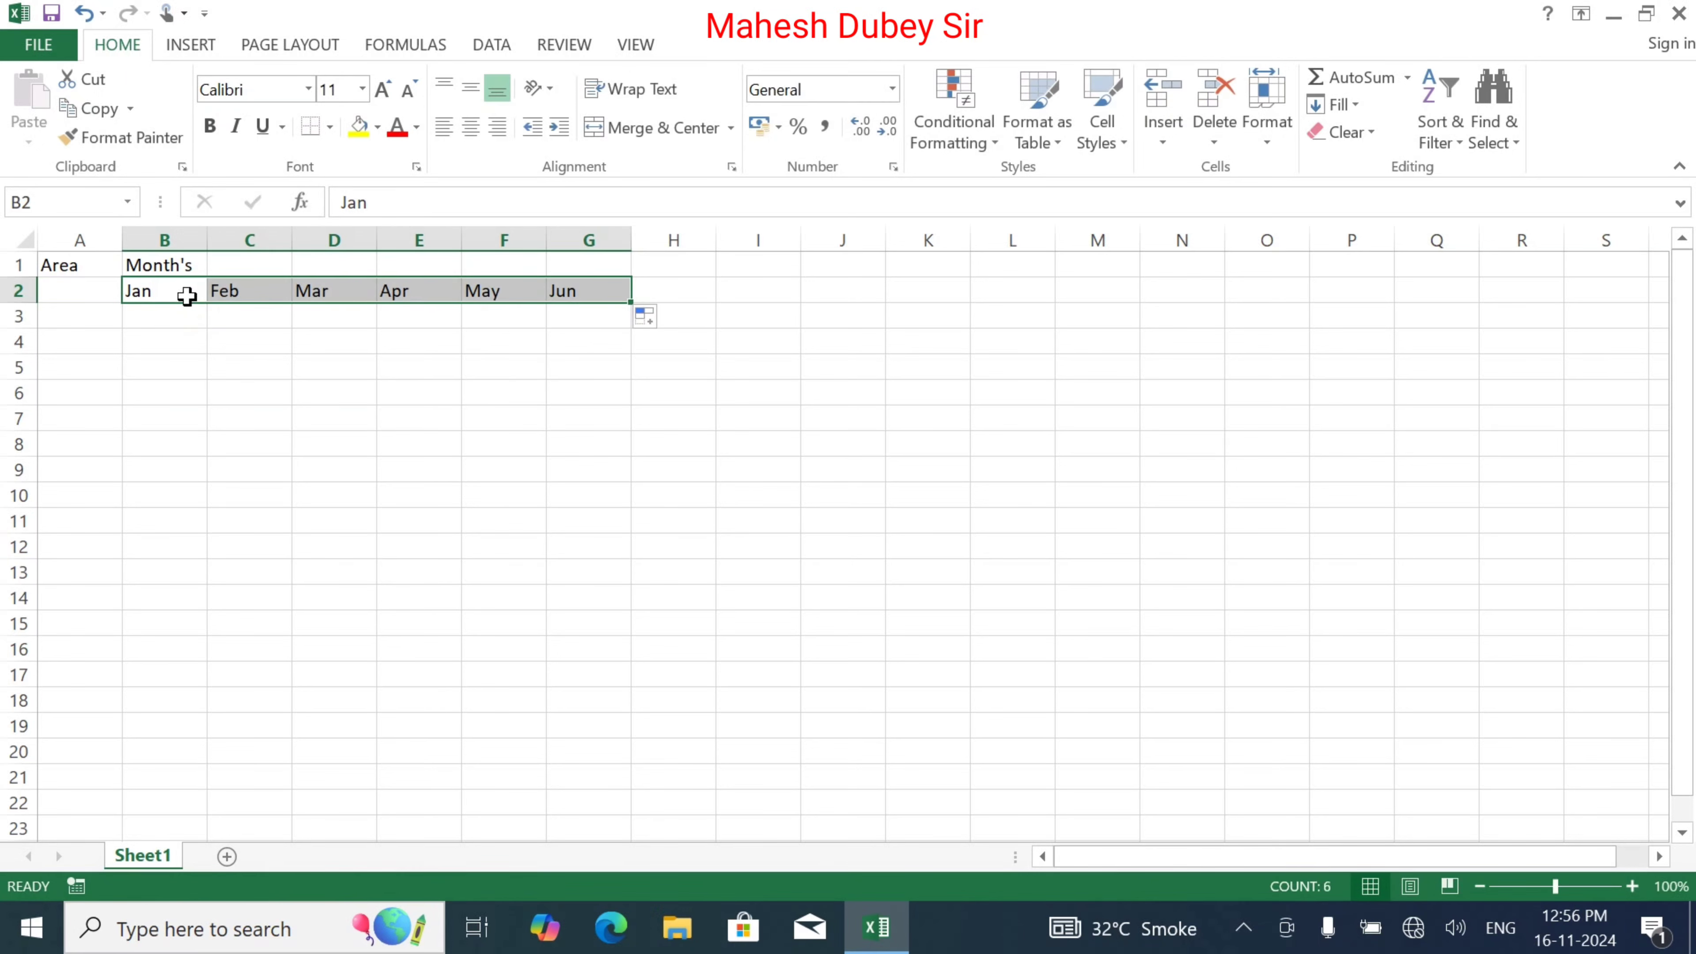
pyautogui.press('Delete')
# Enter Jan in B2 and fill the month series across row 2, clearing H2:I2 so the months end at Jun
pyautogui.click(186, 296)
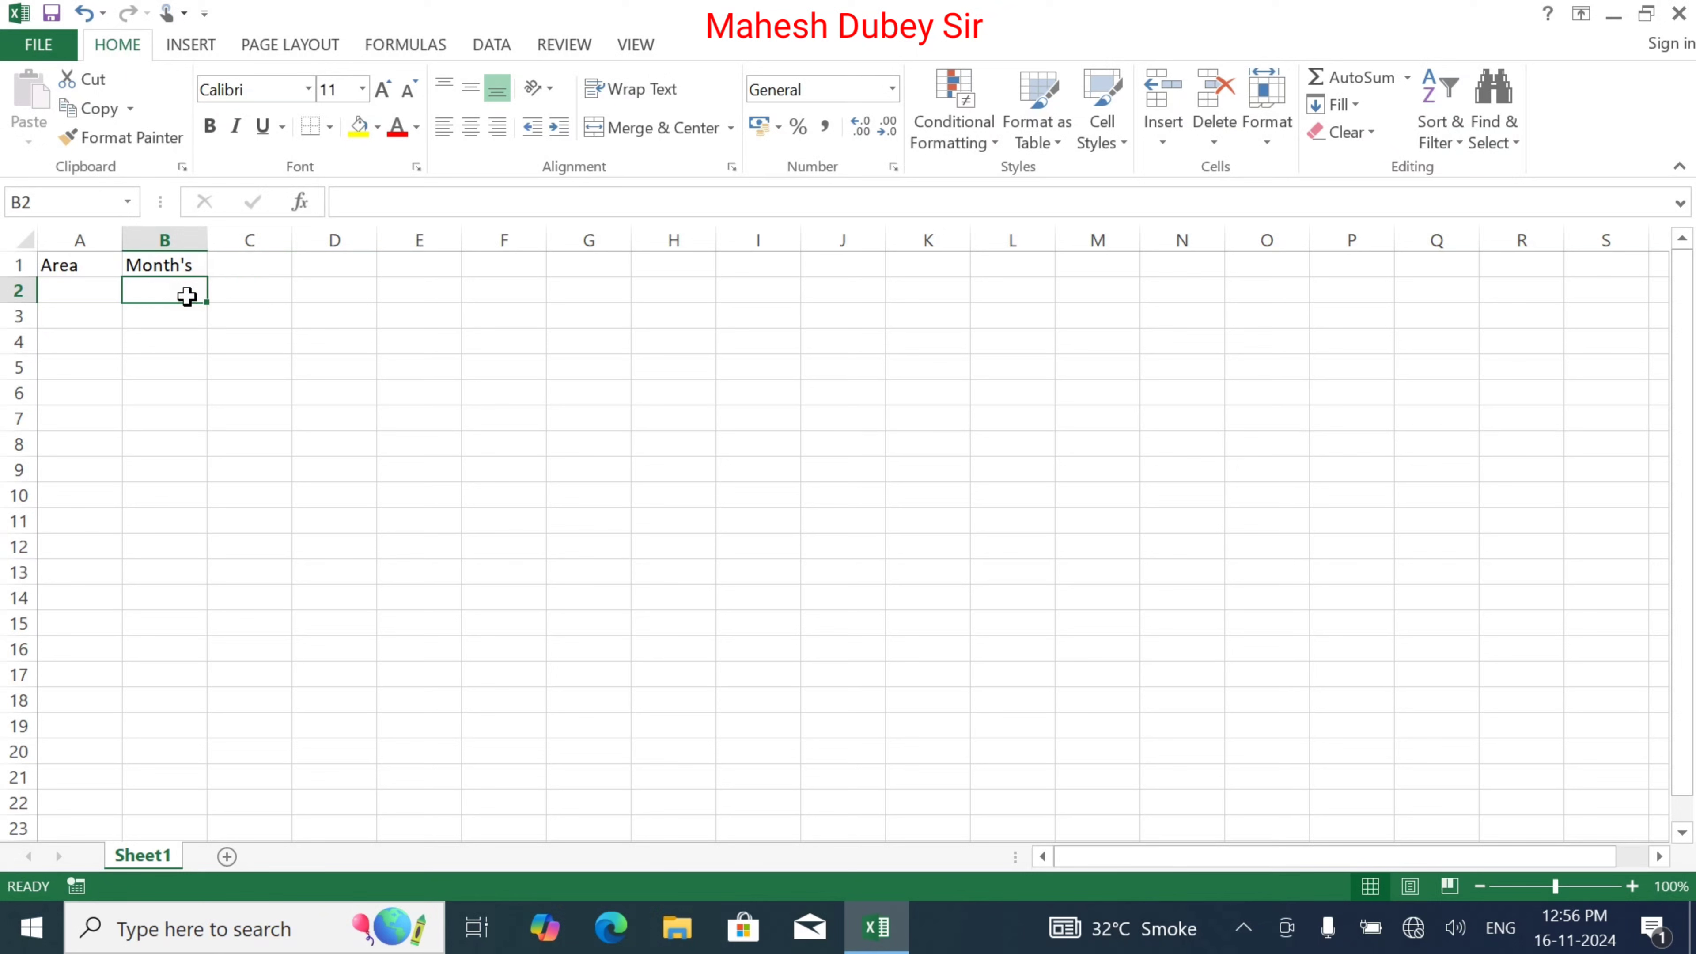
pyautogui.write('Jan')
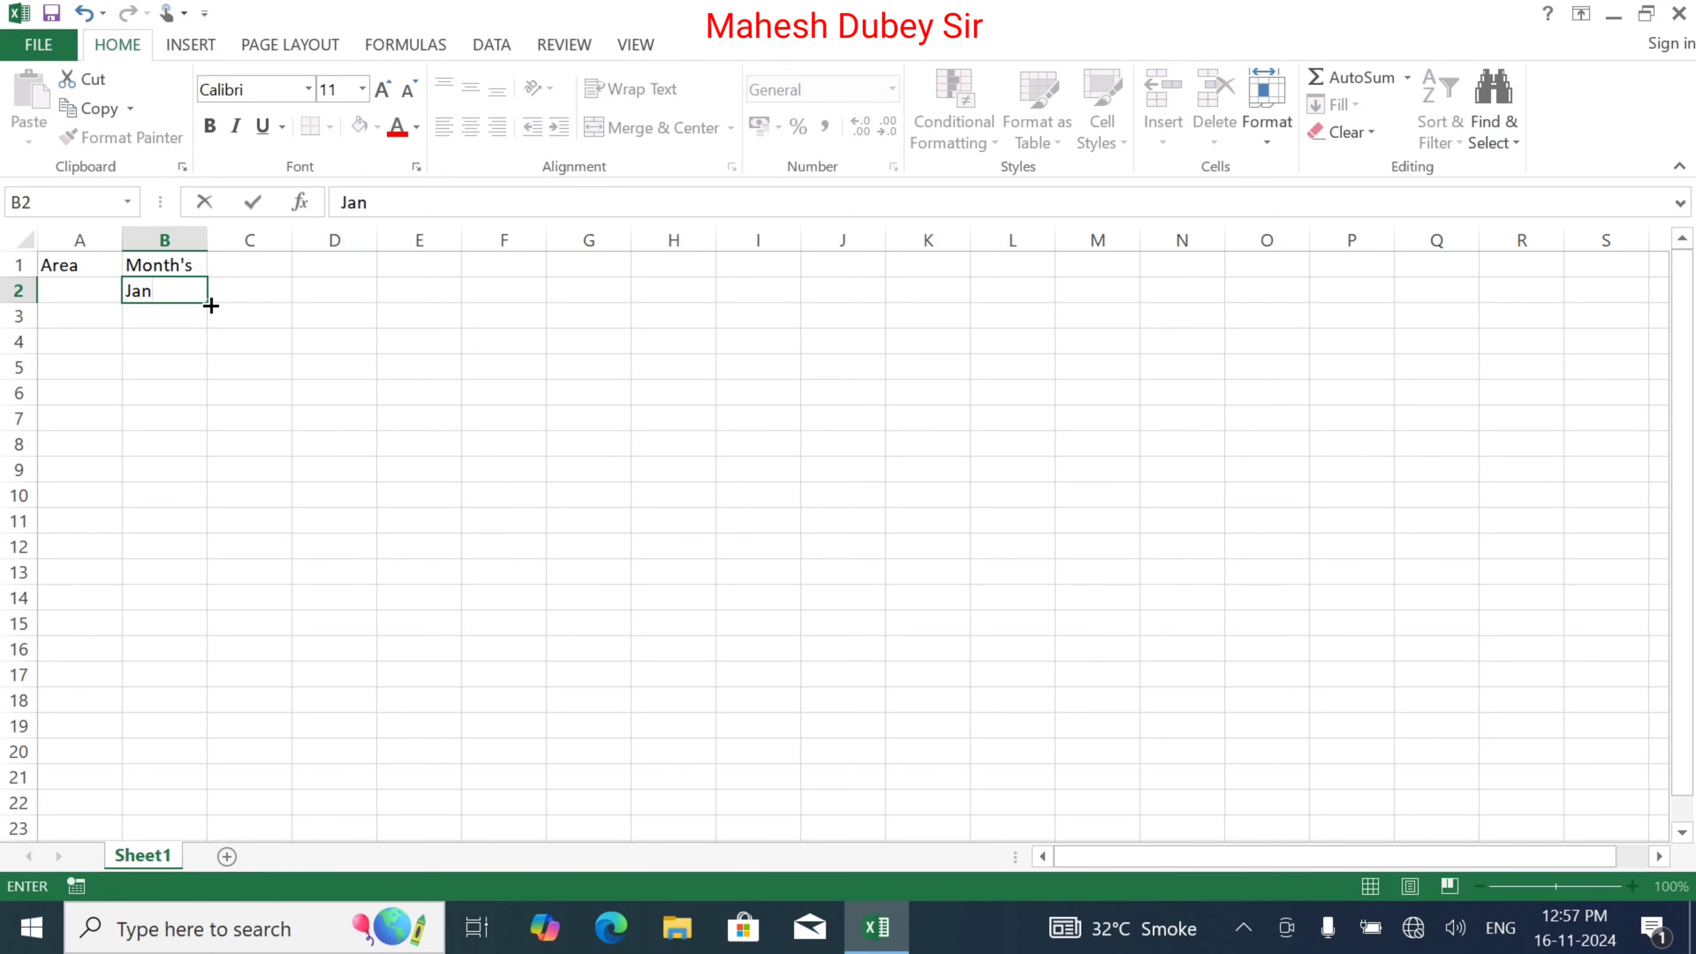
pyautogui.moveTo(211, 305); pyautogui.dragTo(795, 311)
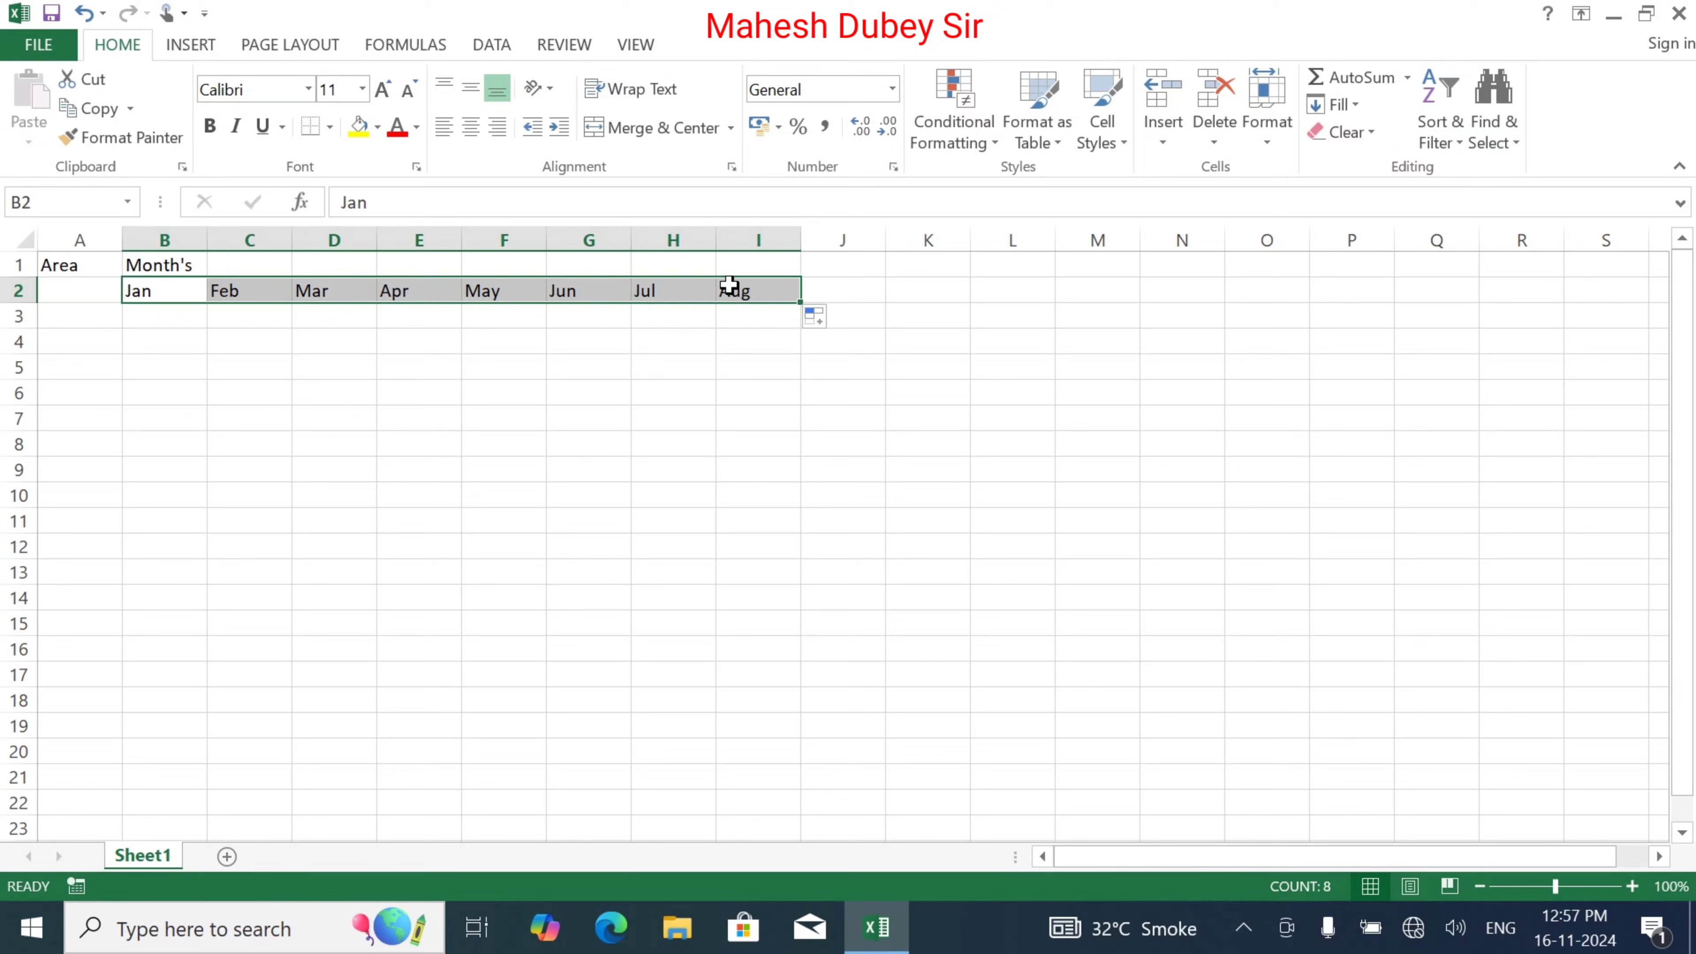
pyautogui.click(663, 292)
pyautogui.moveTo(663, 293); pyautogui.dragTo(719, 288)
pyautogui.press('Delete')
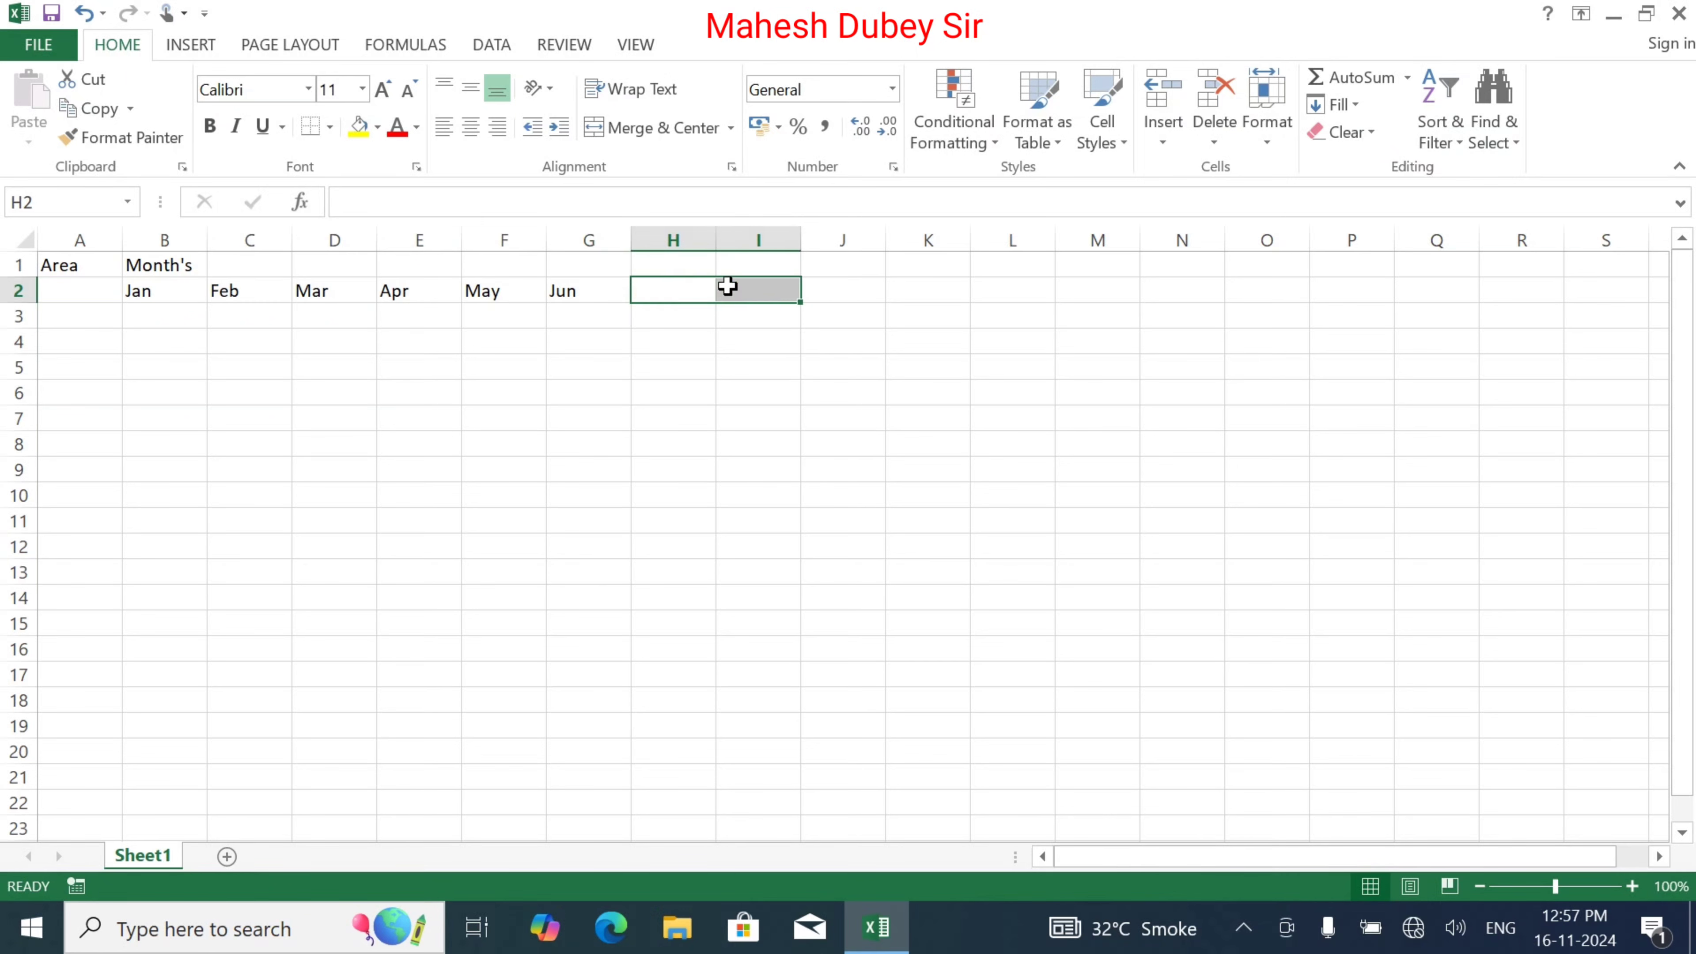
pyautogui.doubleClick(623, 396)
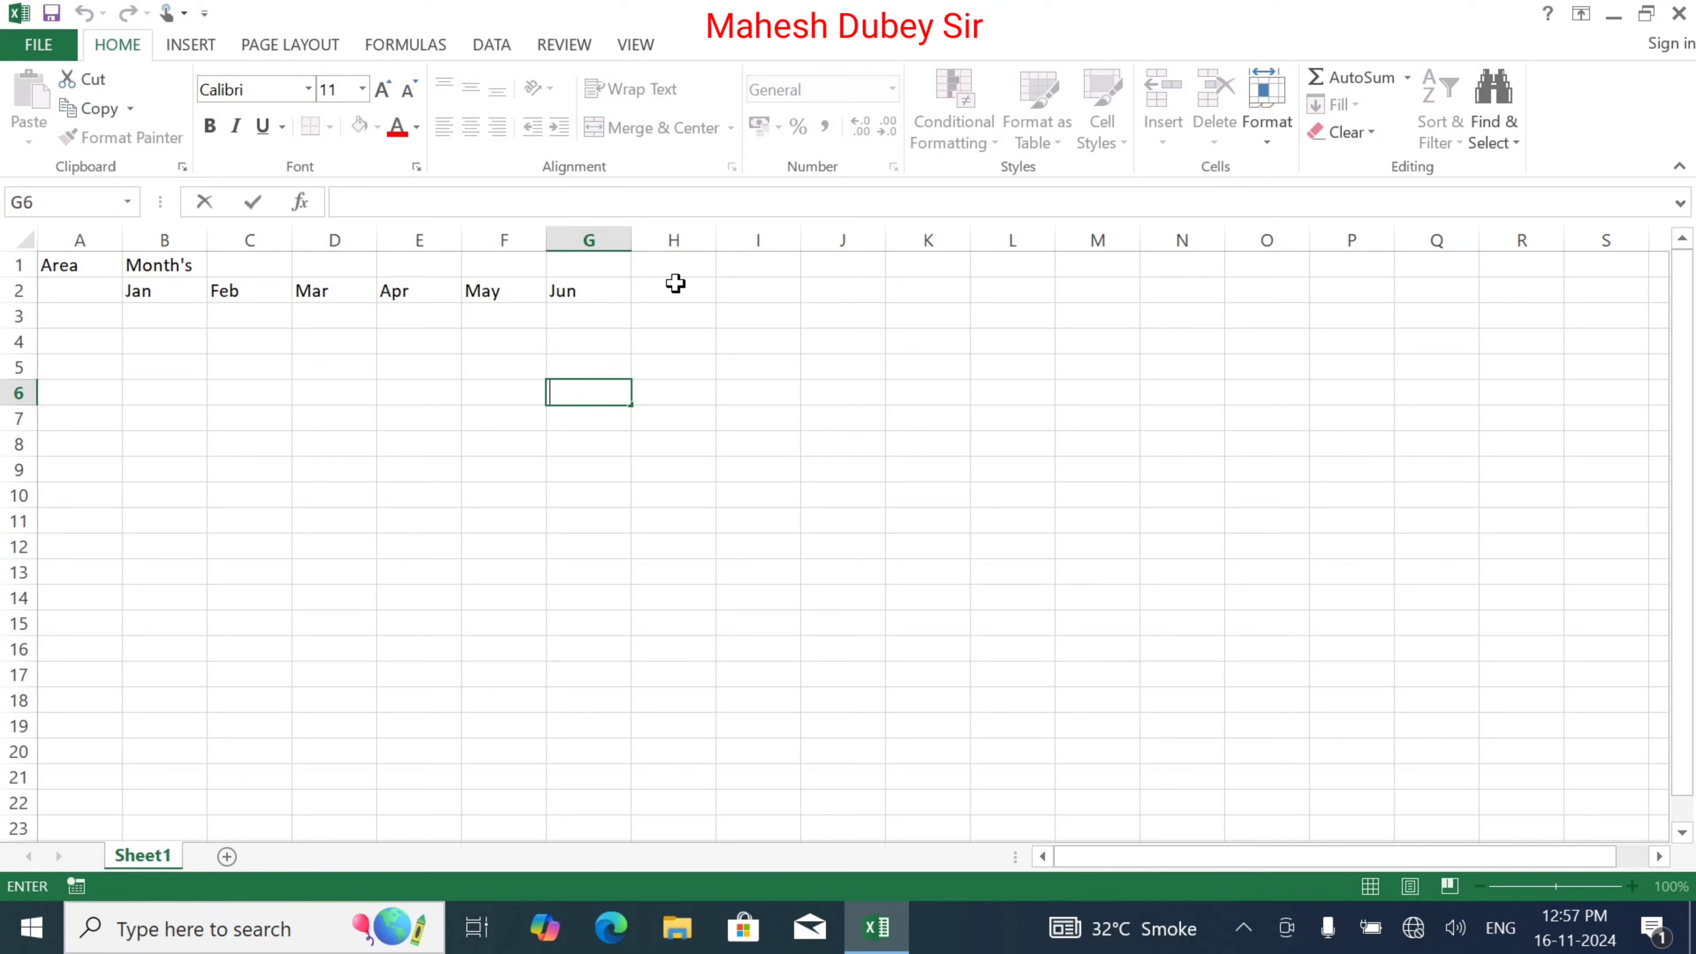
# Add the headings Total Sale's in cell H1 and Work in cell I1
pyautogui.click(675, 265)
pyautogui.write("Total Sale's")
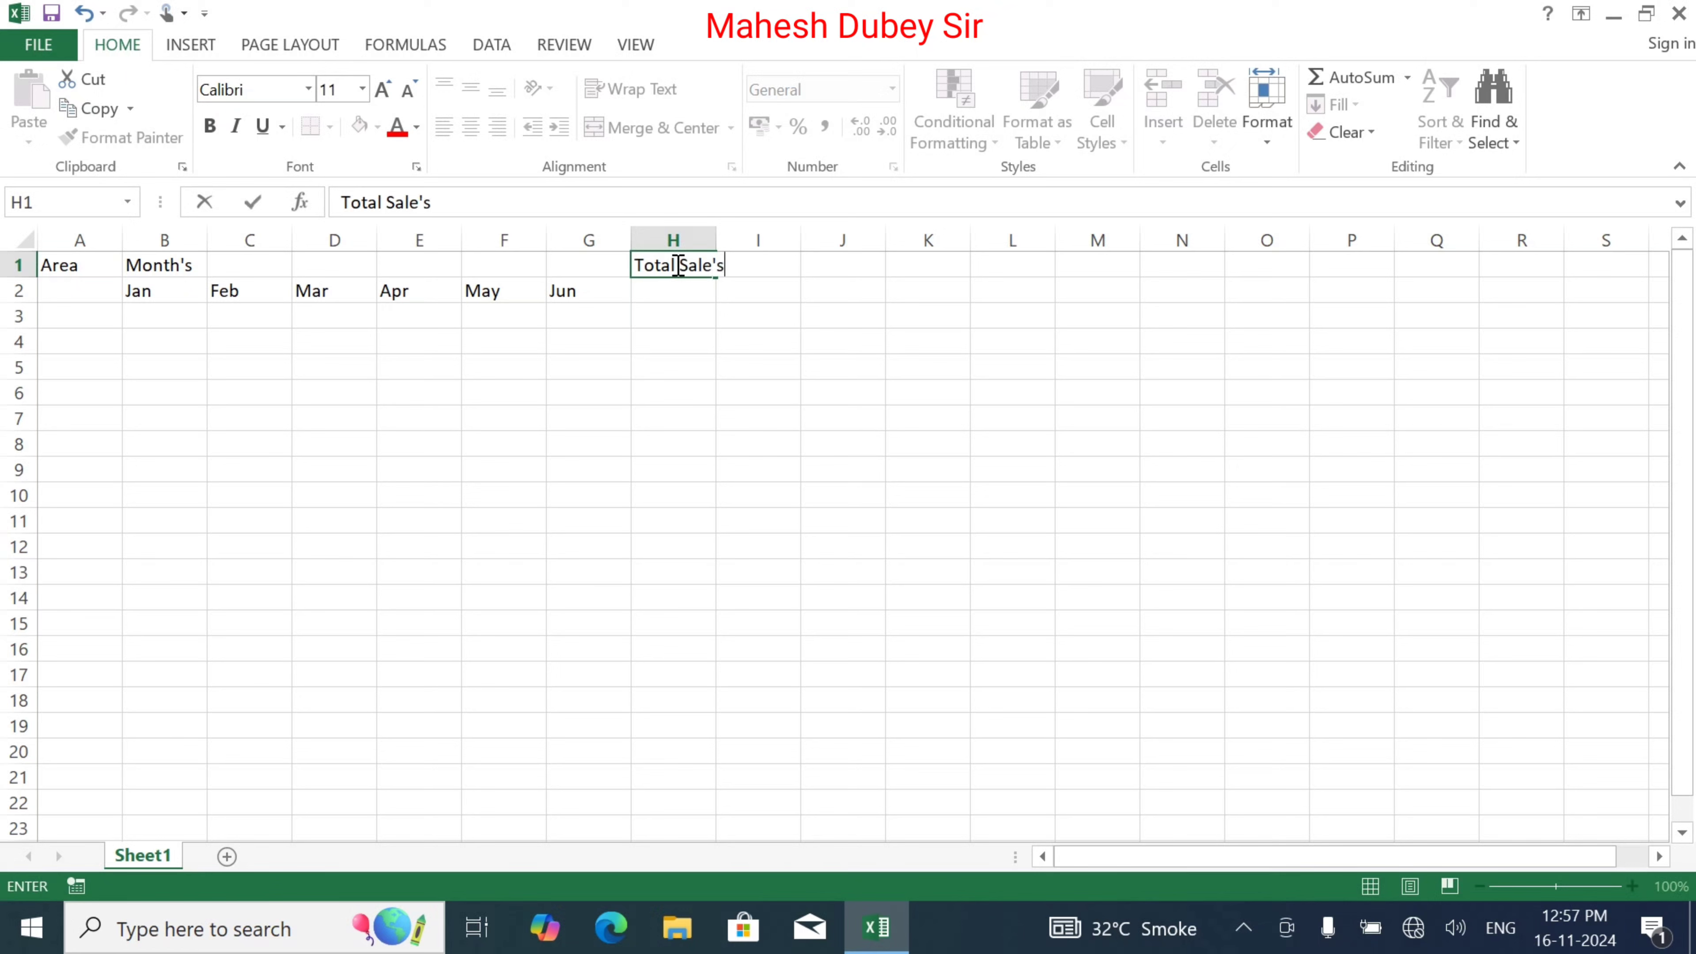
pyautogui.press('Tab')
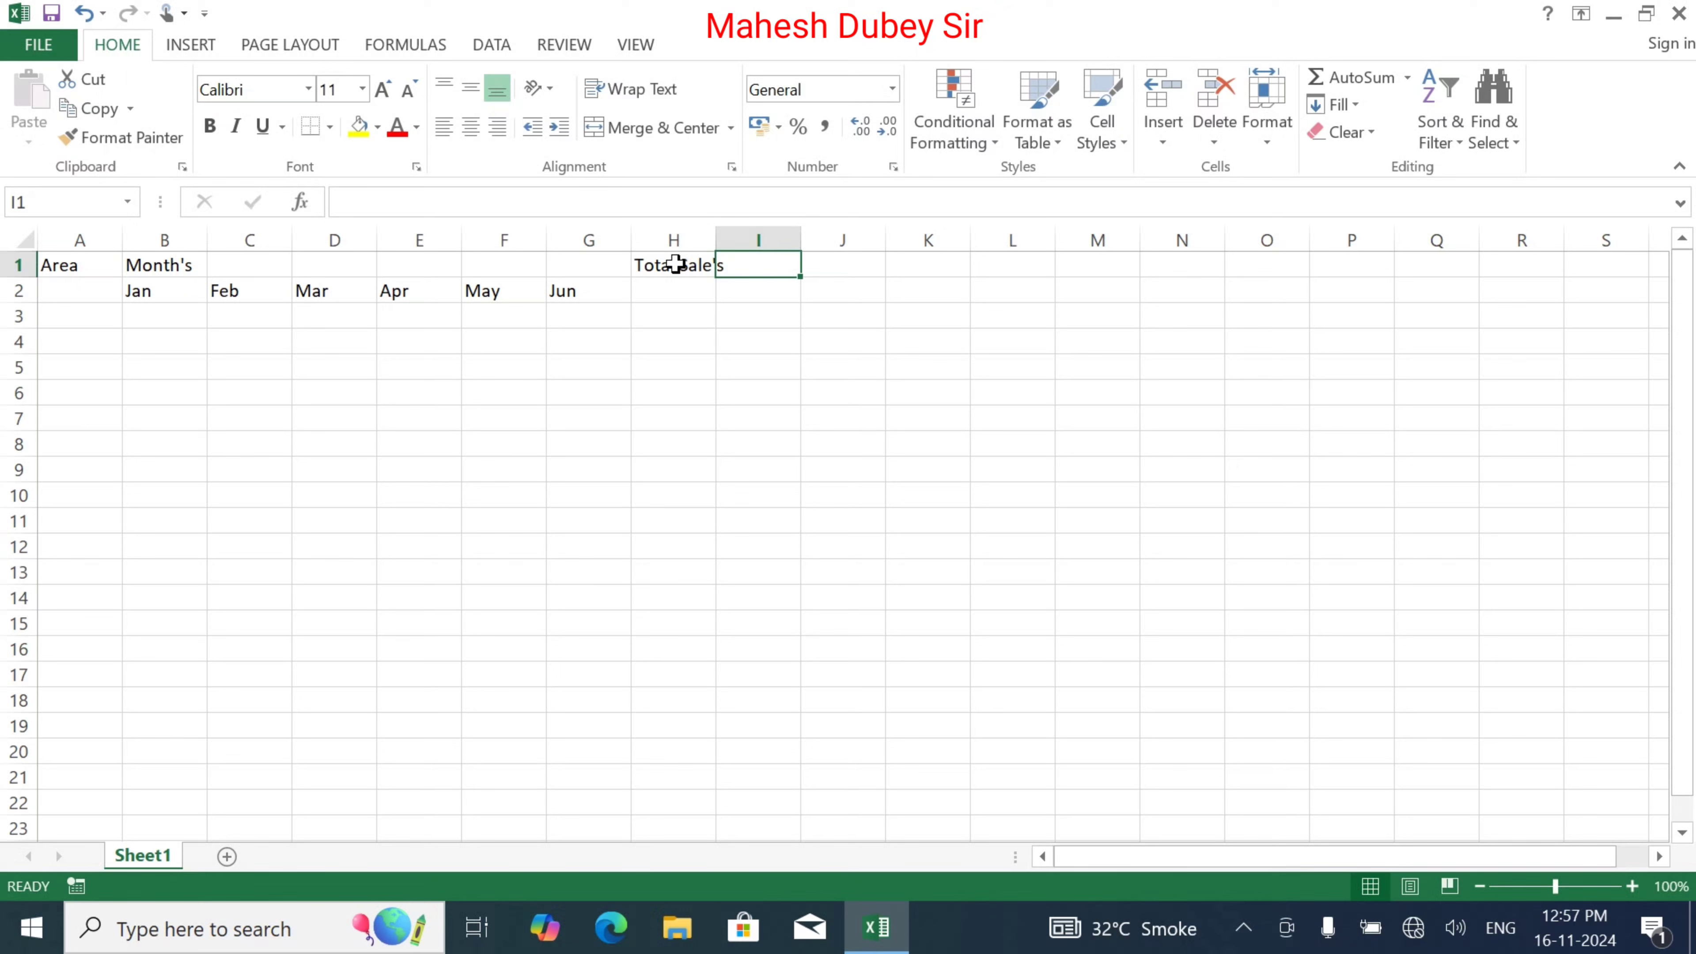
pyautogui.write('J')
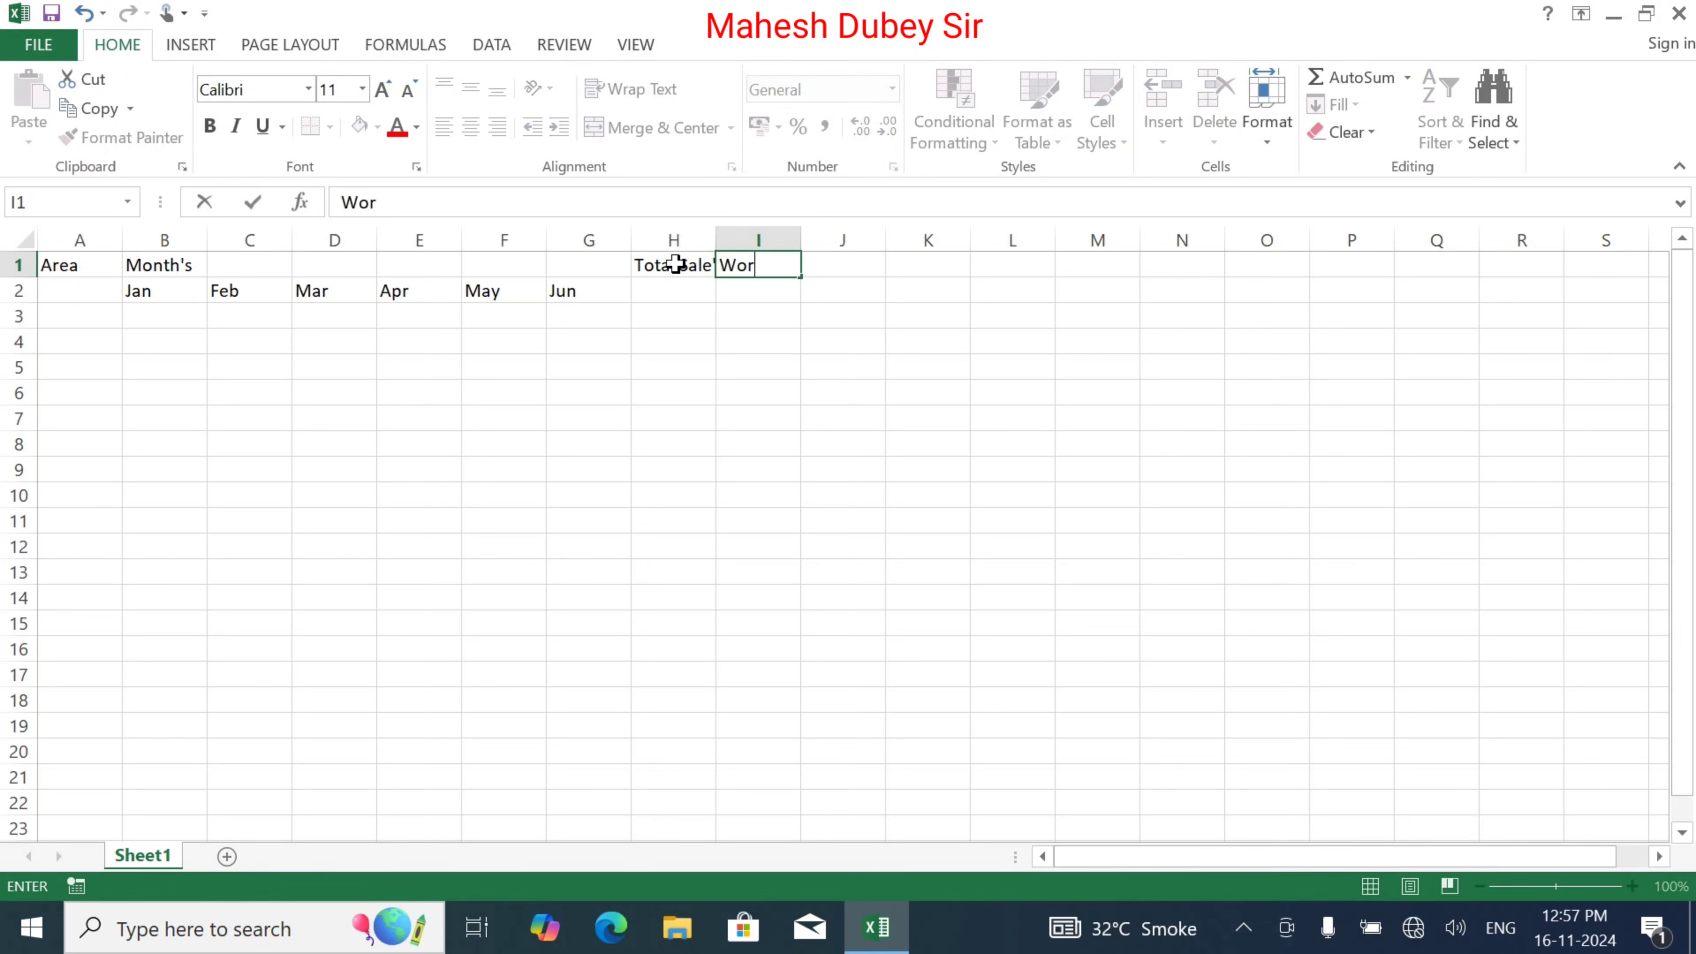
pyautogui.press('Return')
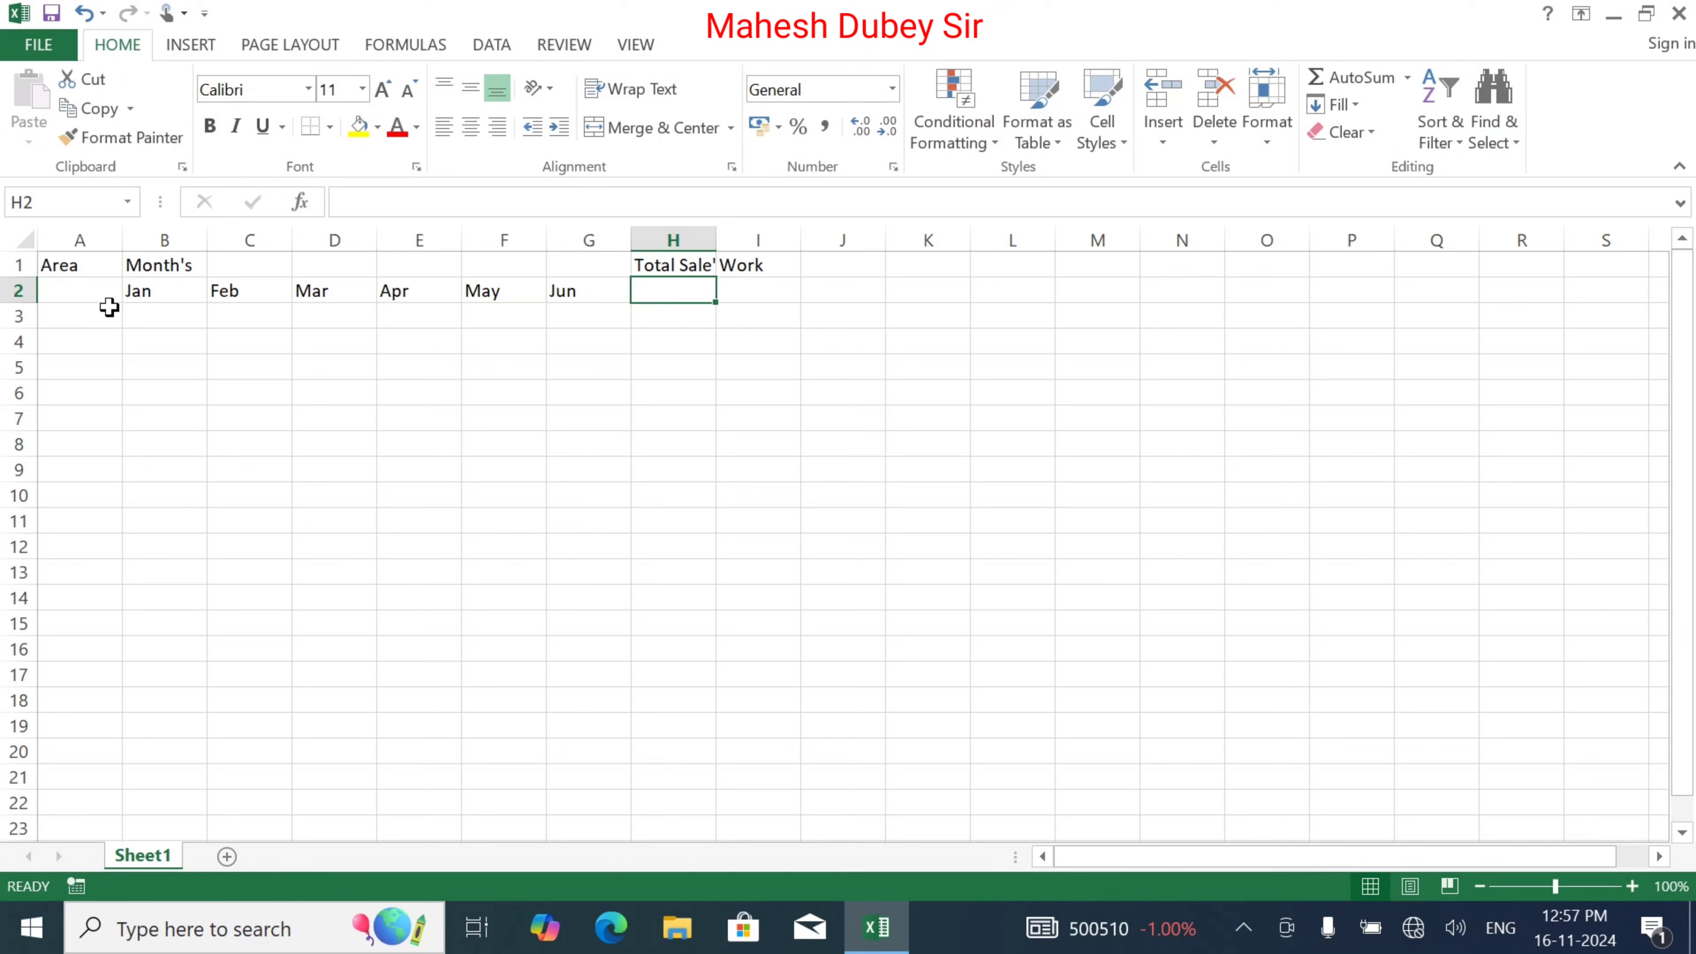
# Merge and center Month's across B1:G1, and the Area, Total Sale's and Work headings each over rows 1 and 2
pyautogui.moveTo(70, 267); pyautogui.dragTo(70, 273)
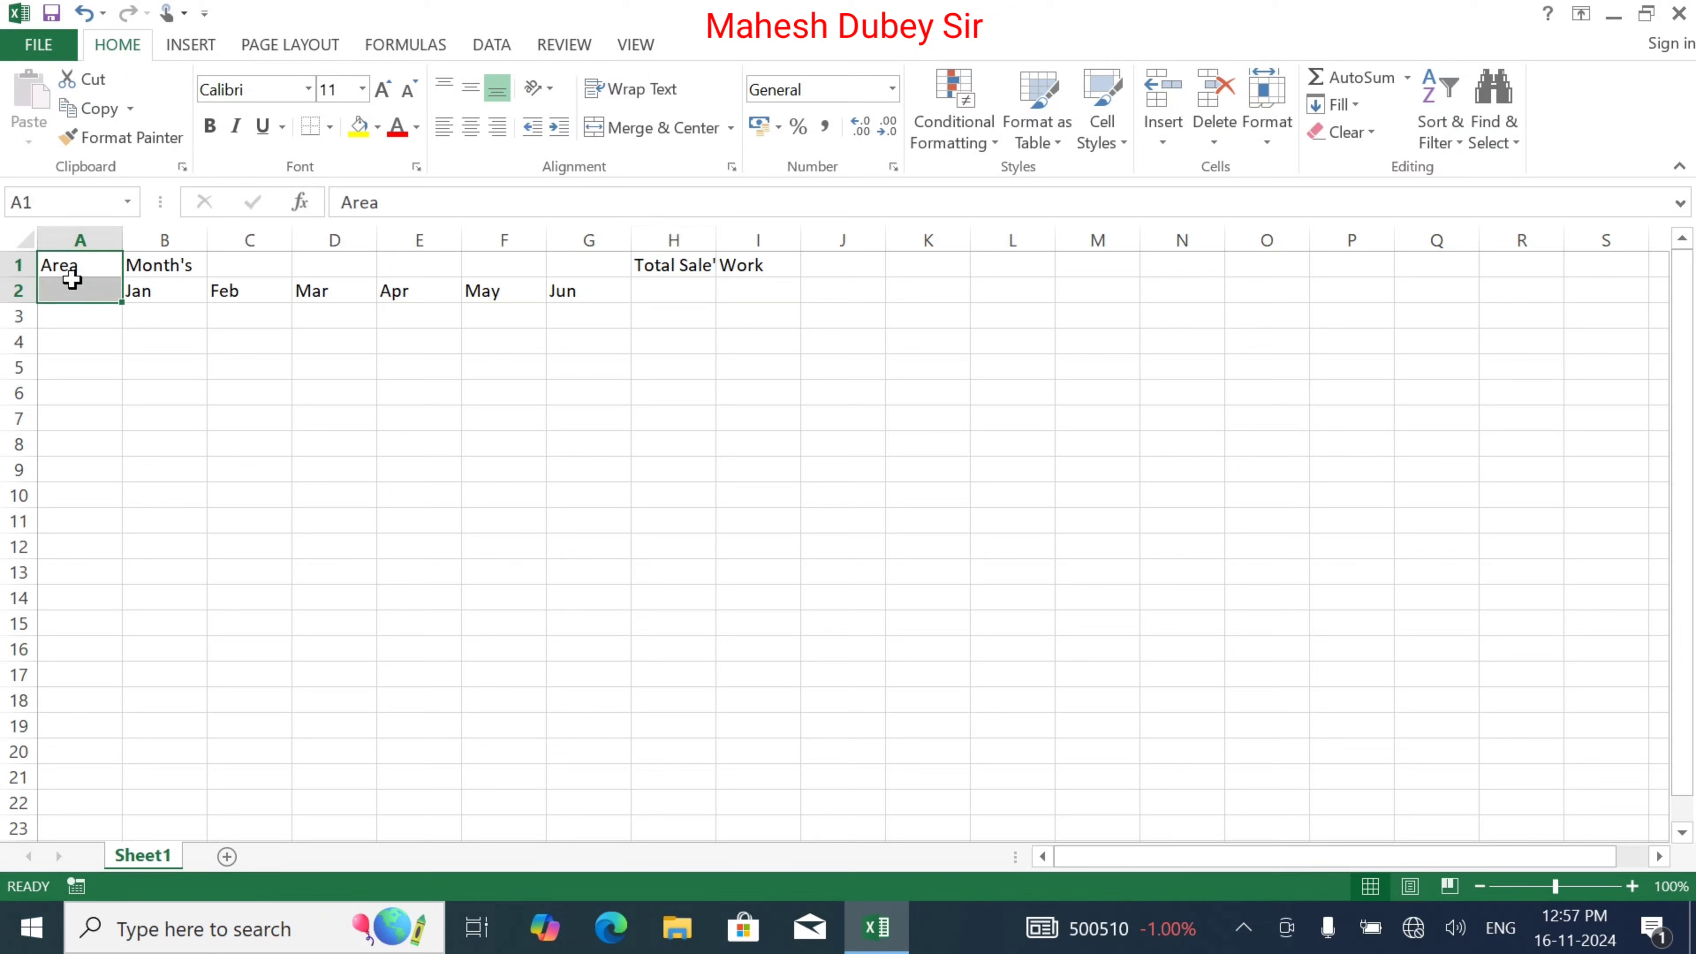
pyautogui.click(644, 127)
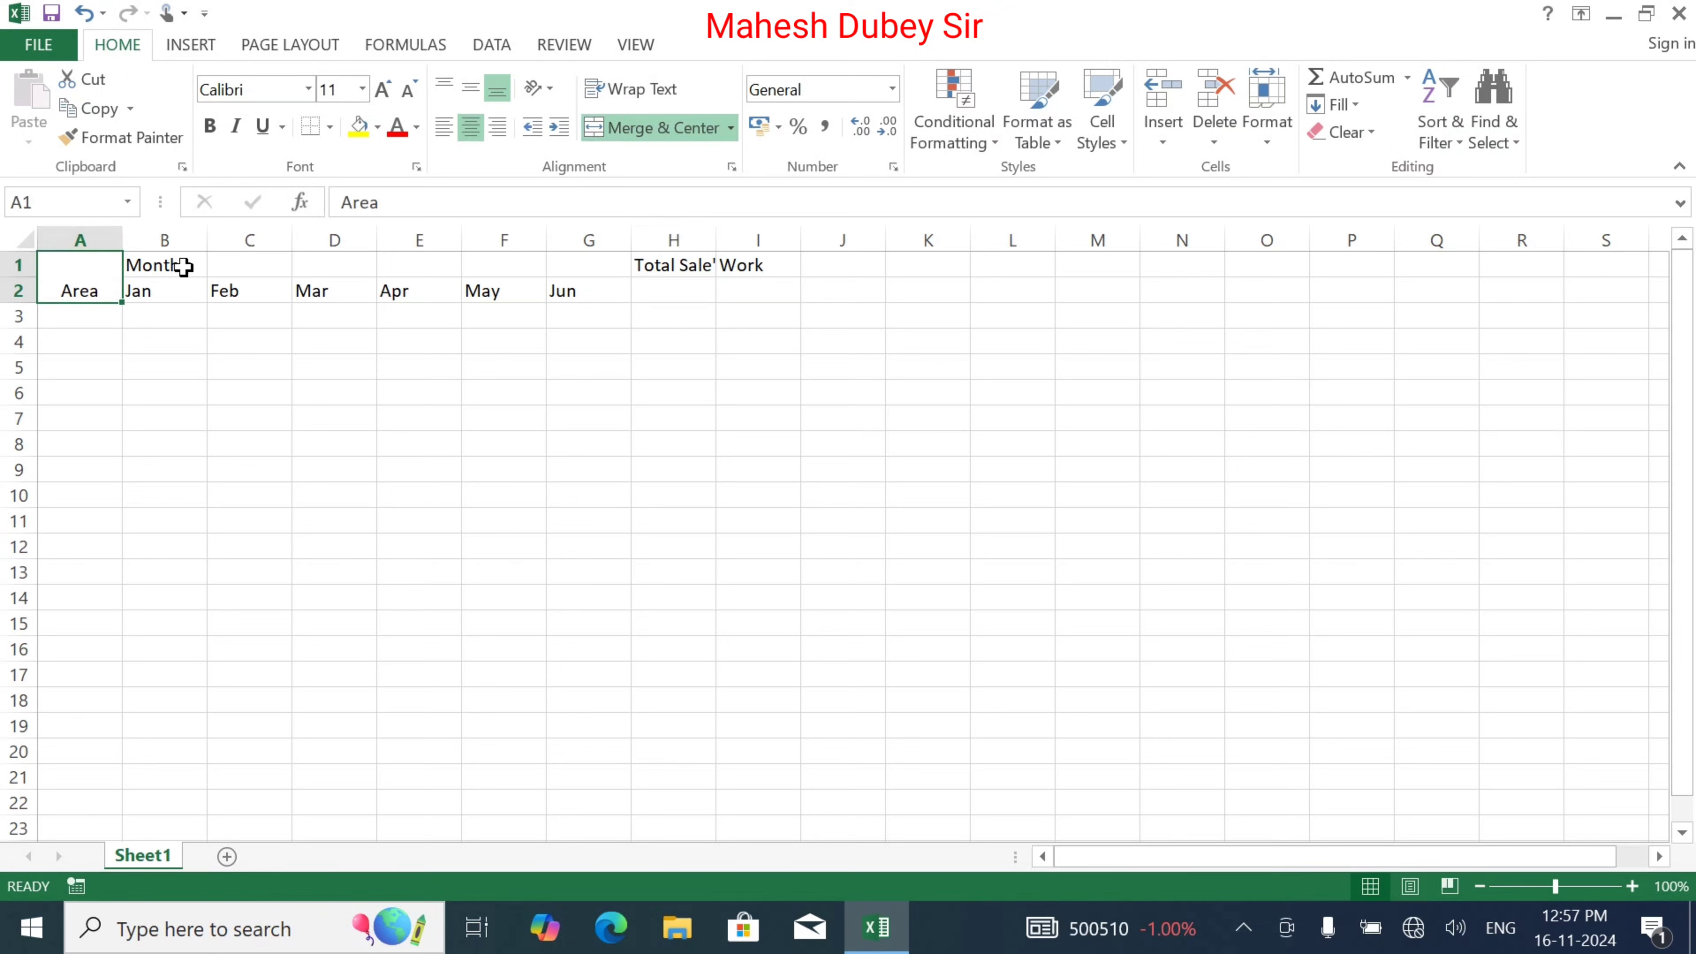
pyautogui.moveTo(182, 266); pyautogui.dragTo(747, 296)
pyautogui.click(657, 127)
pyautogui.click(653, 131)
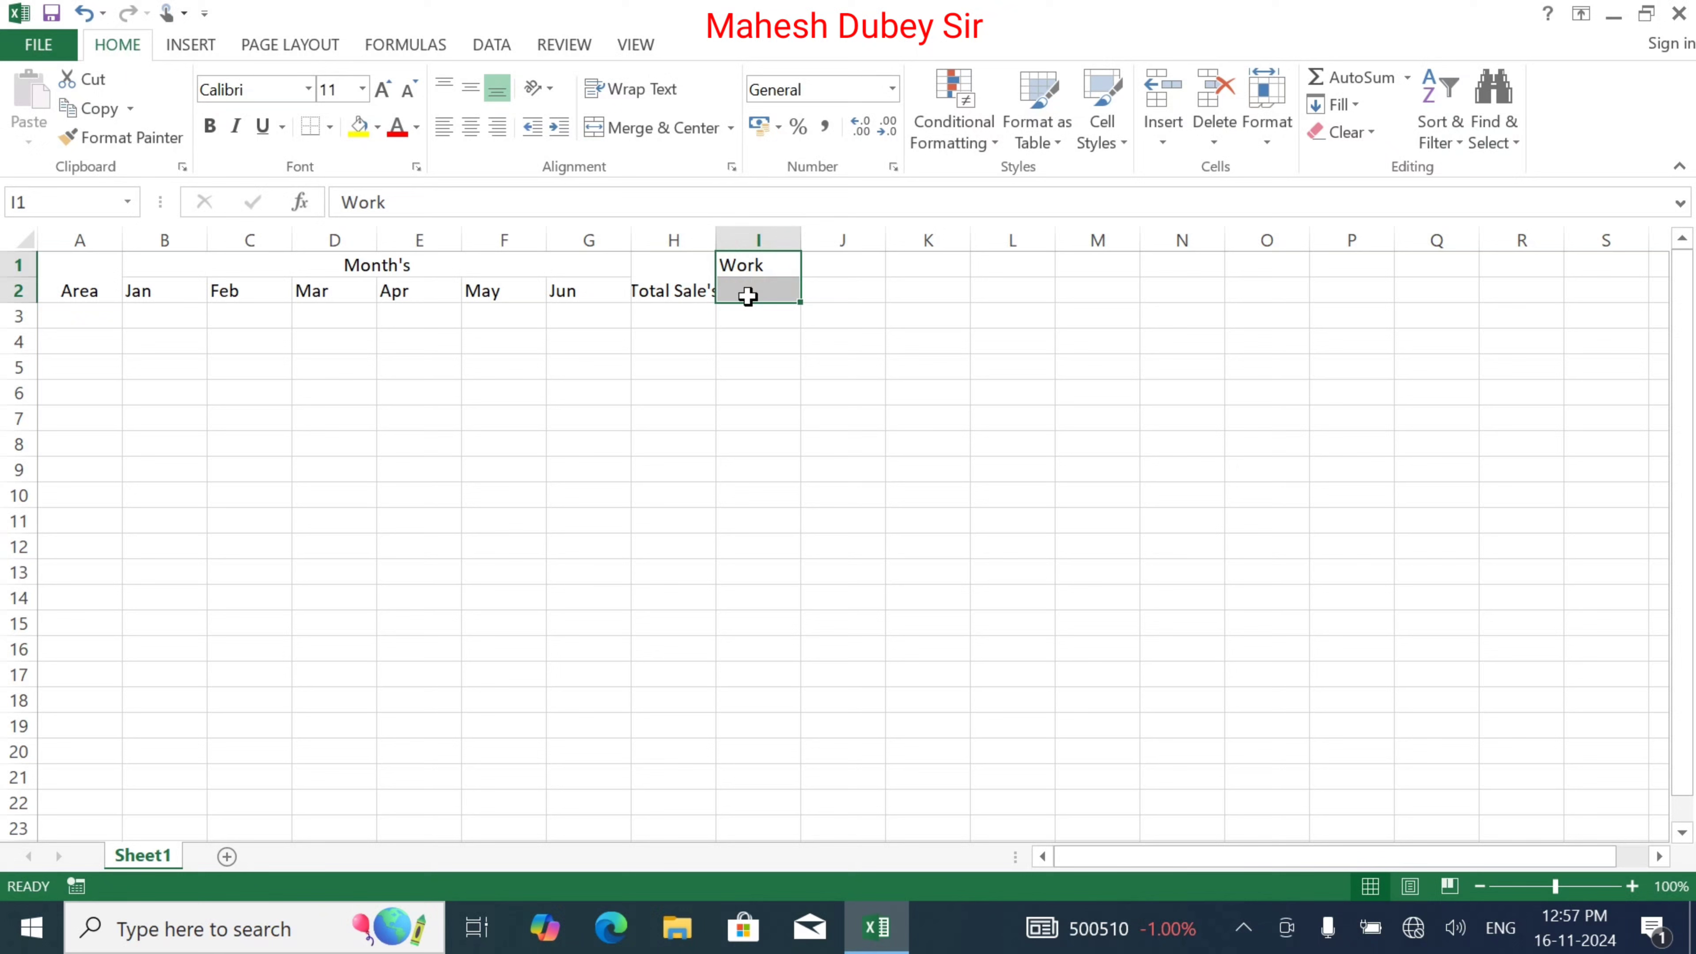
pyautogui.click(637, 131)
pyautogui.click(760, 386)
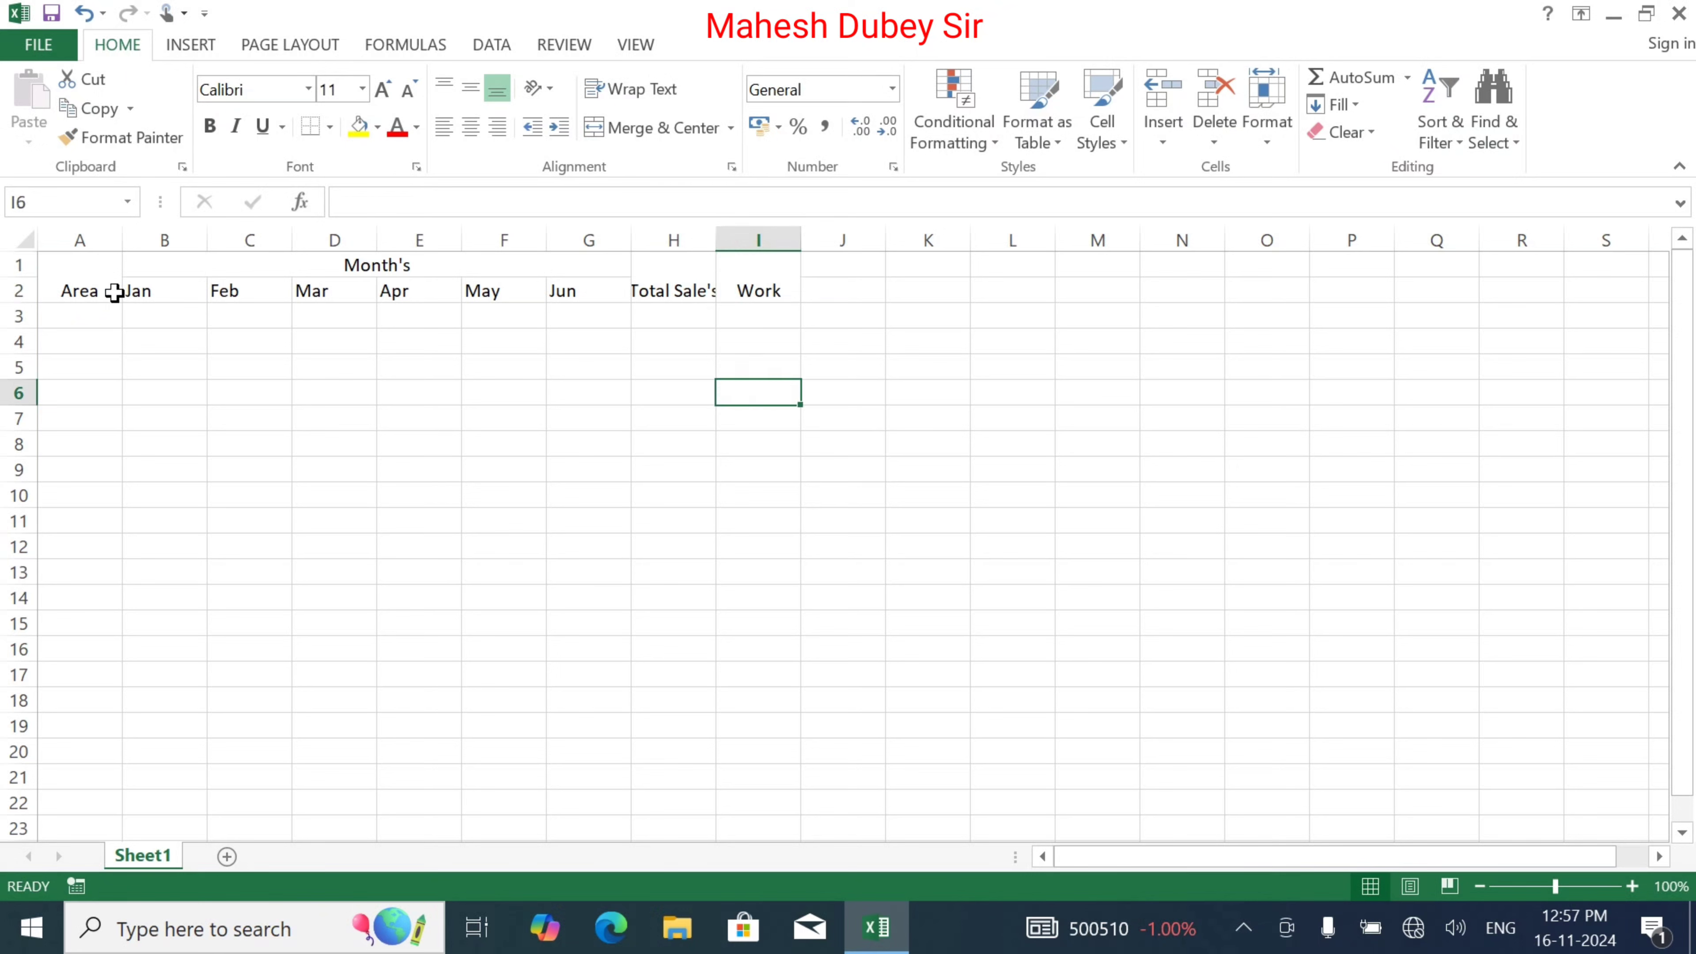
# Set all headings in A1:I2 to font size 14 and make them bold
pyautogui.moveTo(75, 266); pyautogui.dragTo(733, 268)
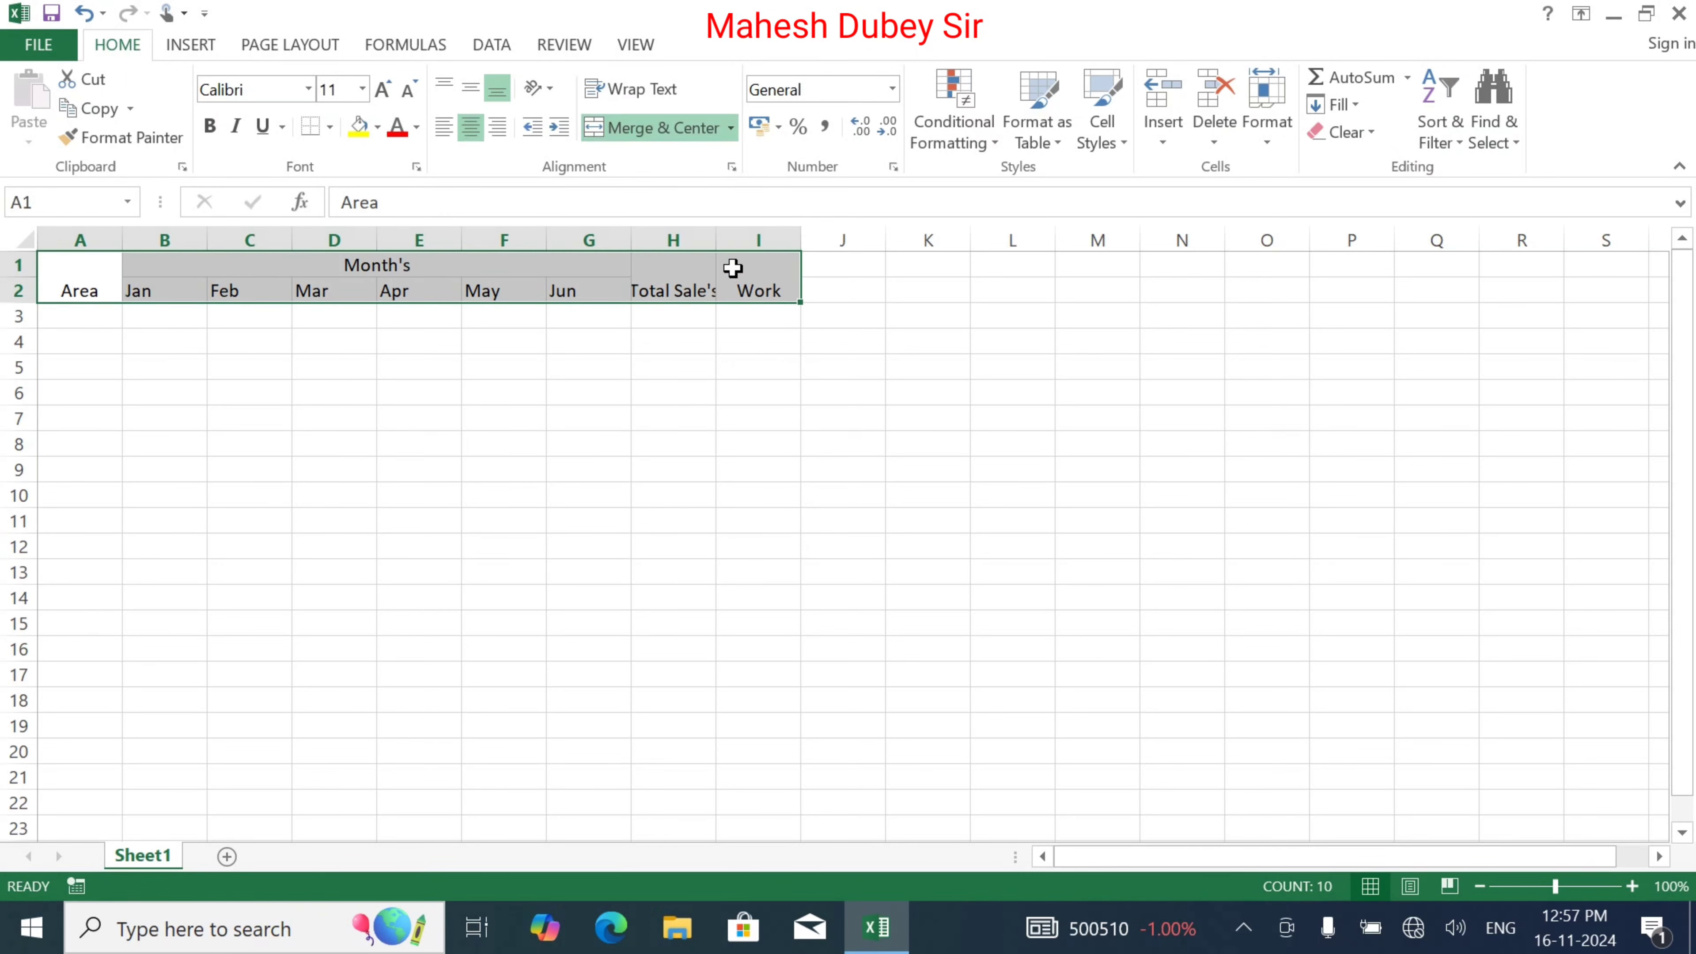
pyautogui.doubleClick(391, 95)
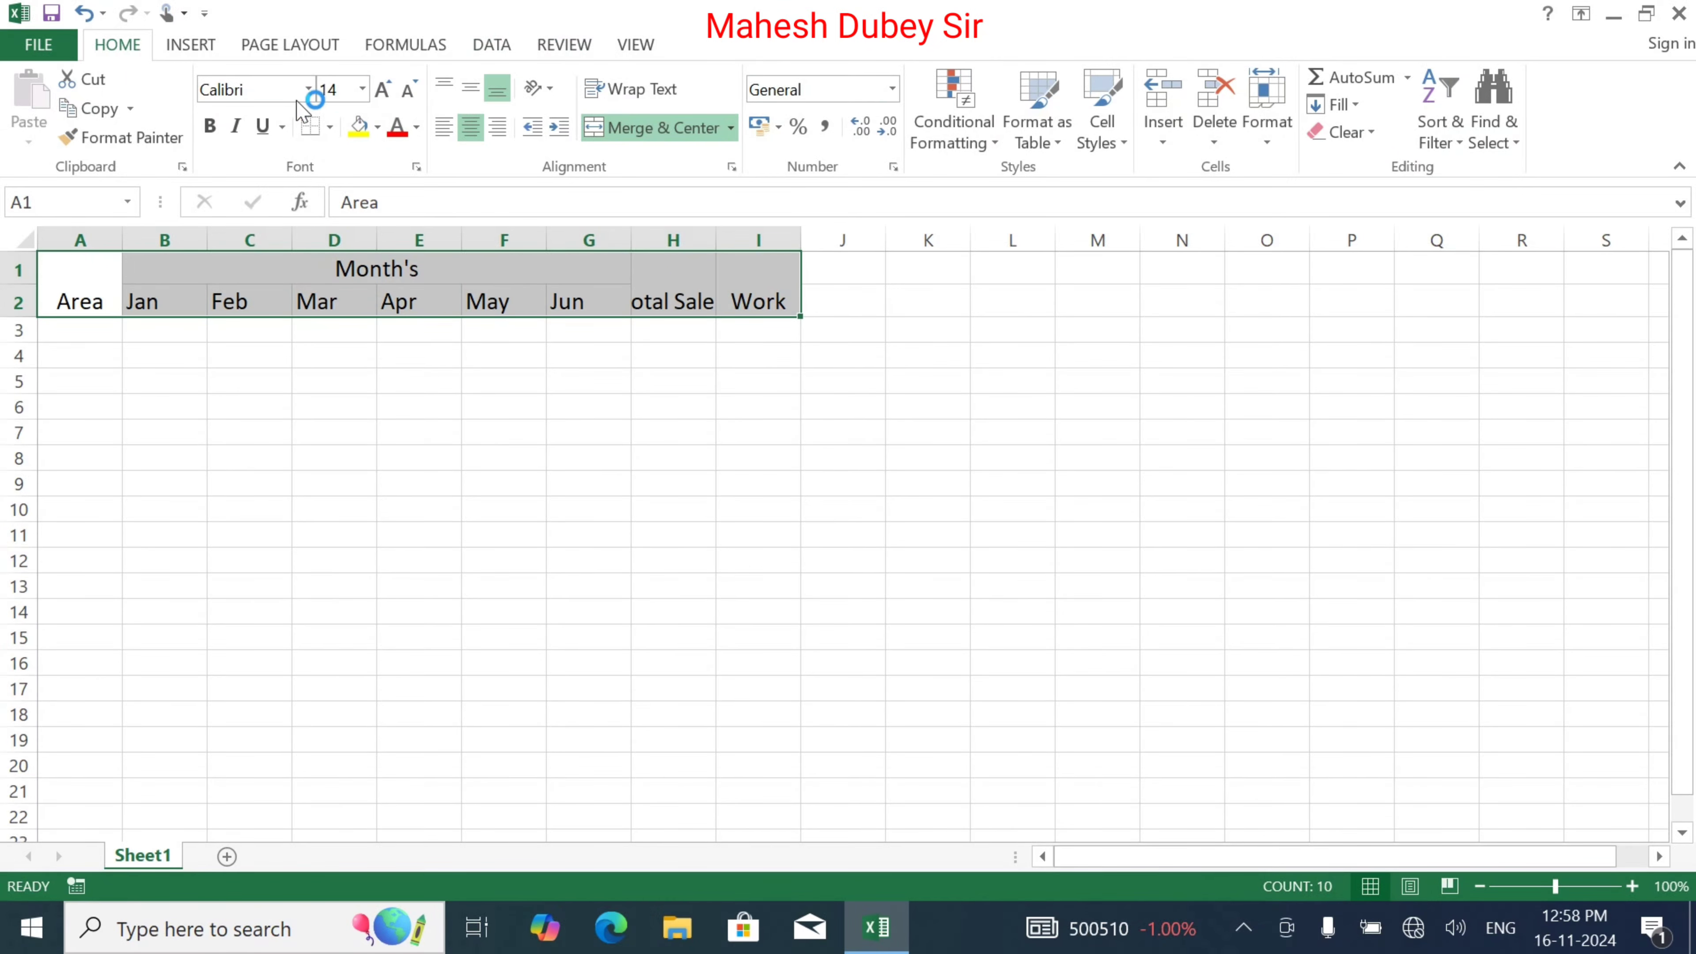
pyautogui.click(209, 125)
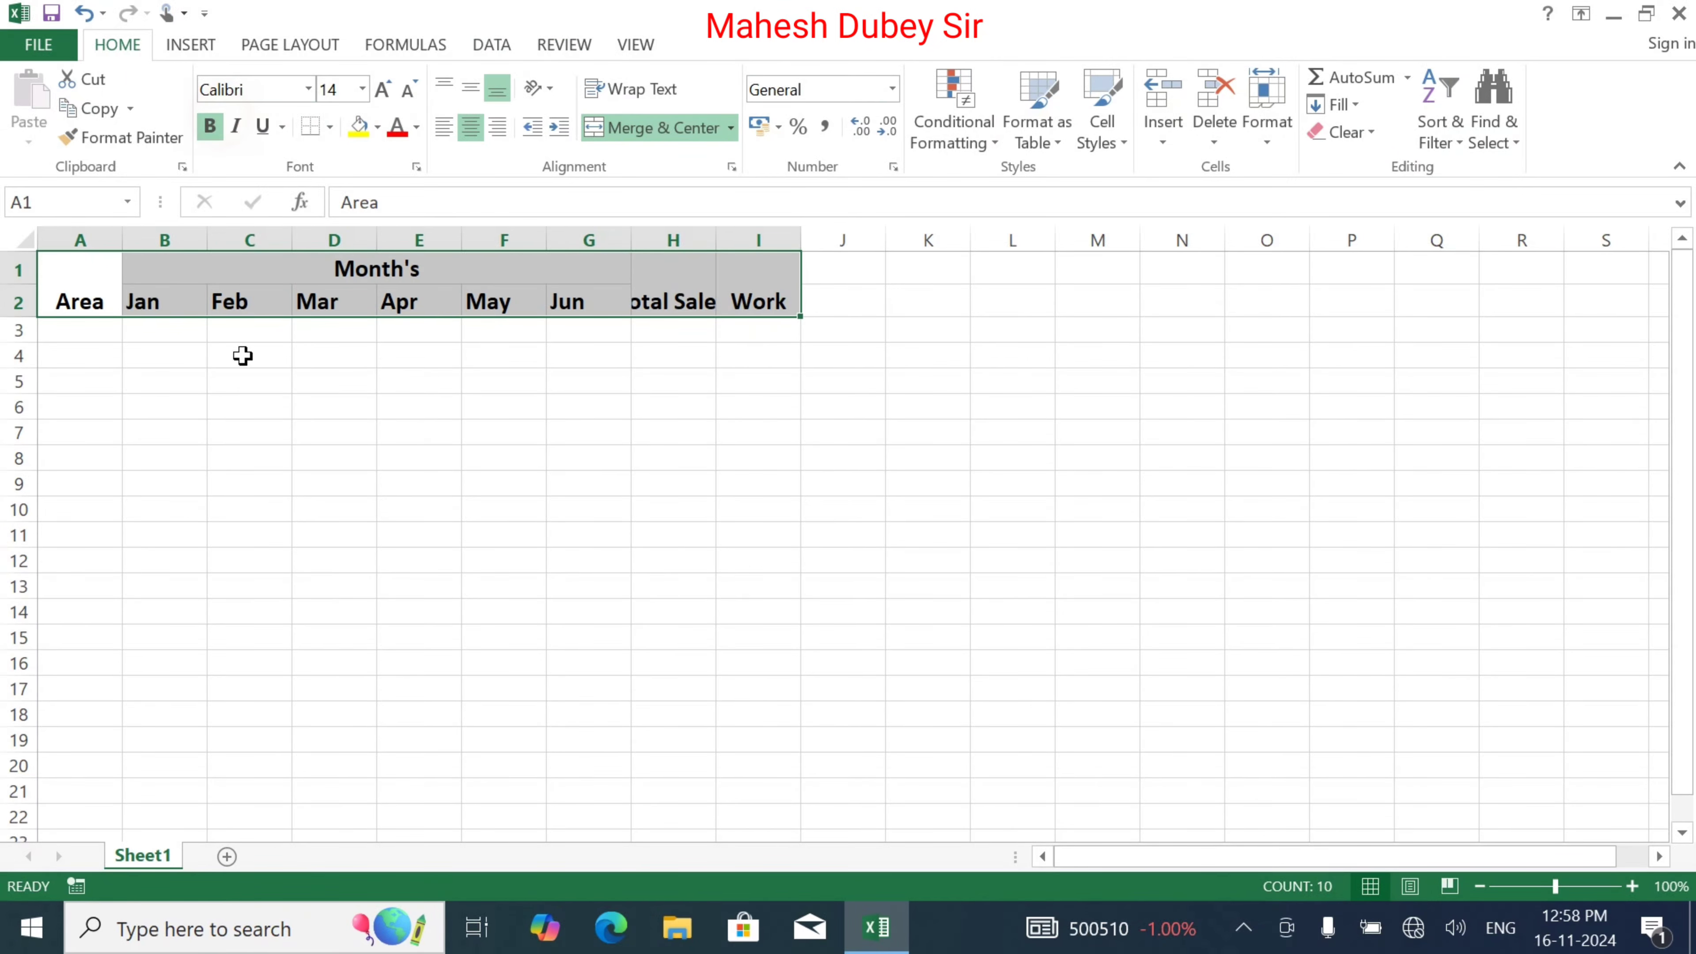
pyautogui.click(277, 269)
pyautogui.moveTo(121, 236); pyautogui.dragTo(816, 230)
pyautogui.click(815, 234)
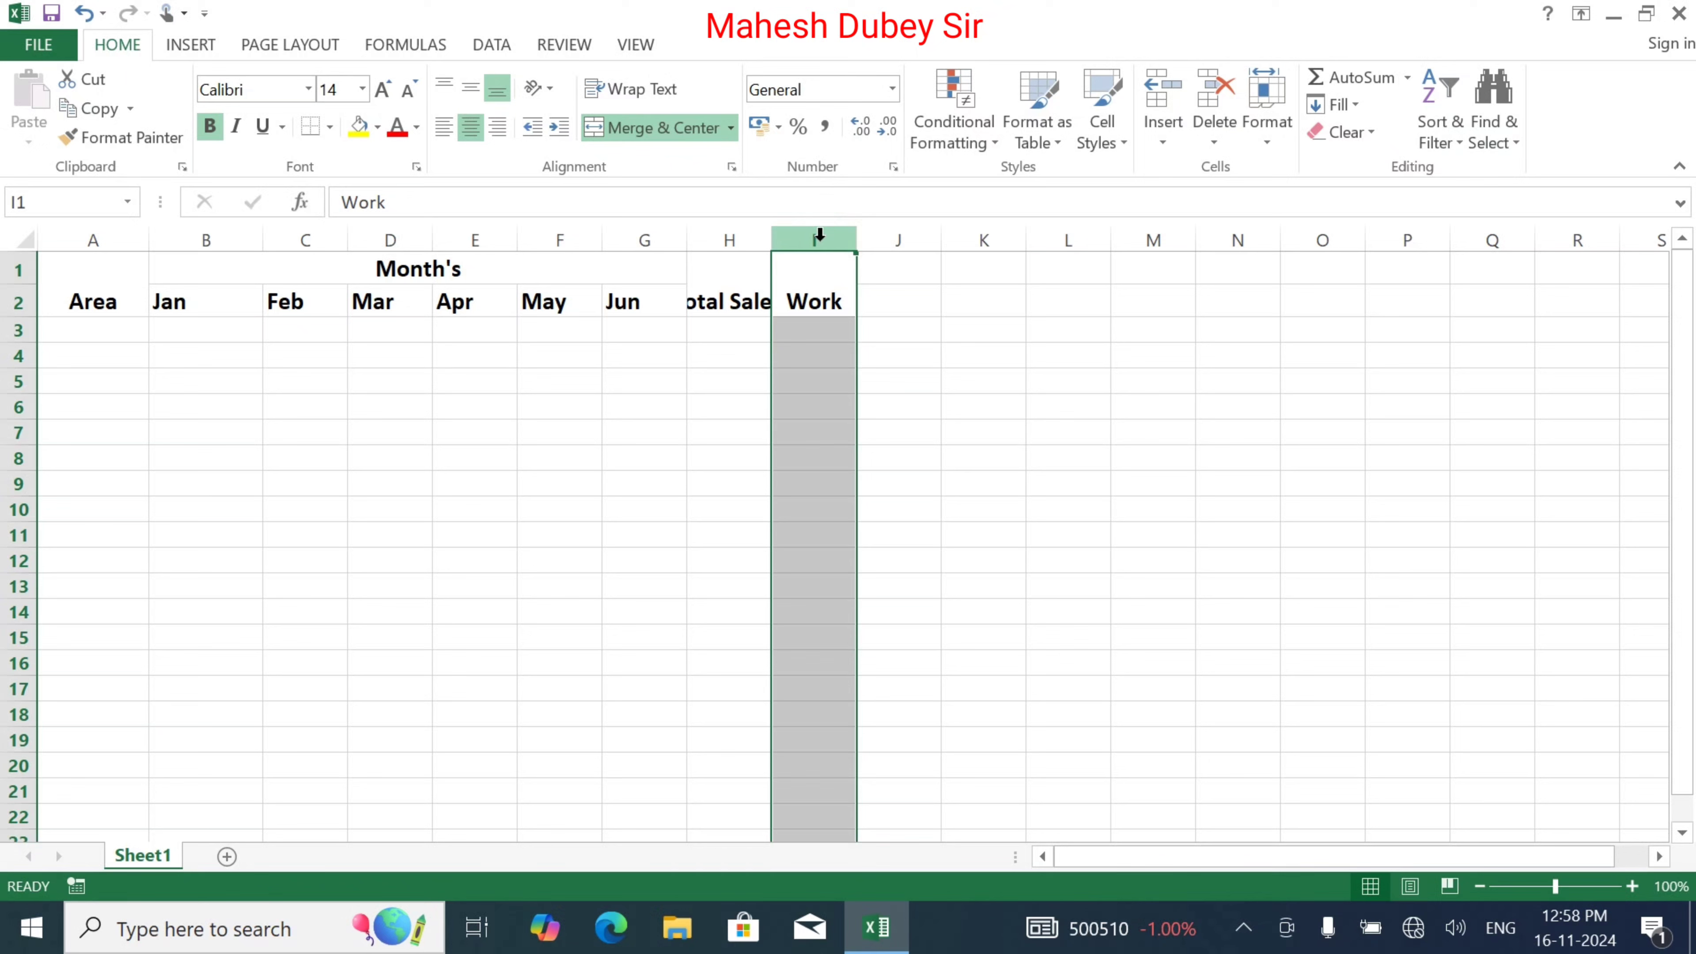
pyautogui.click(390, 588)
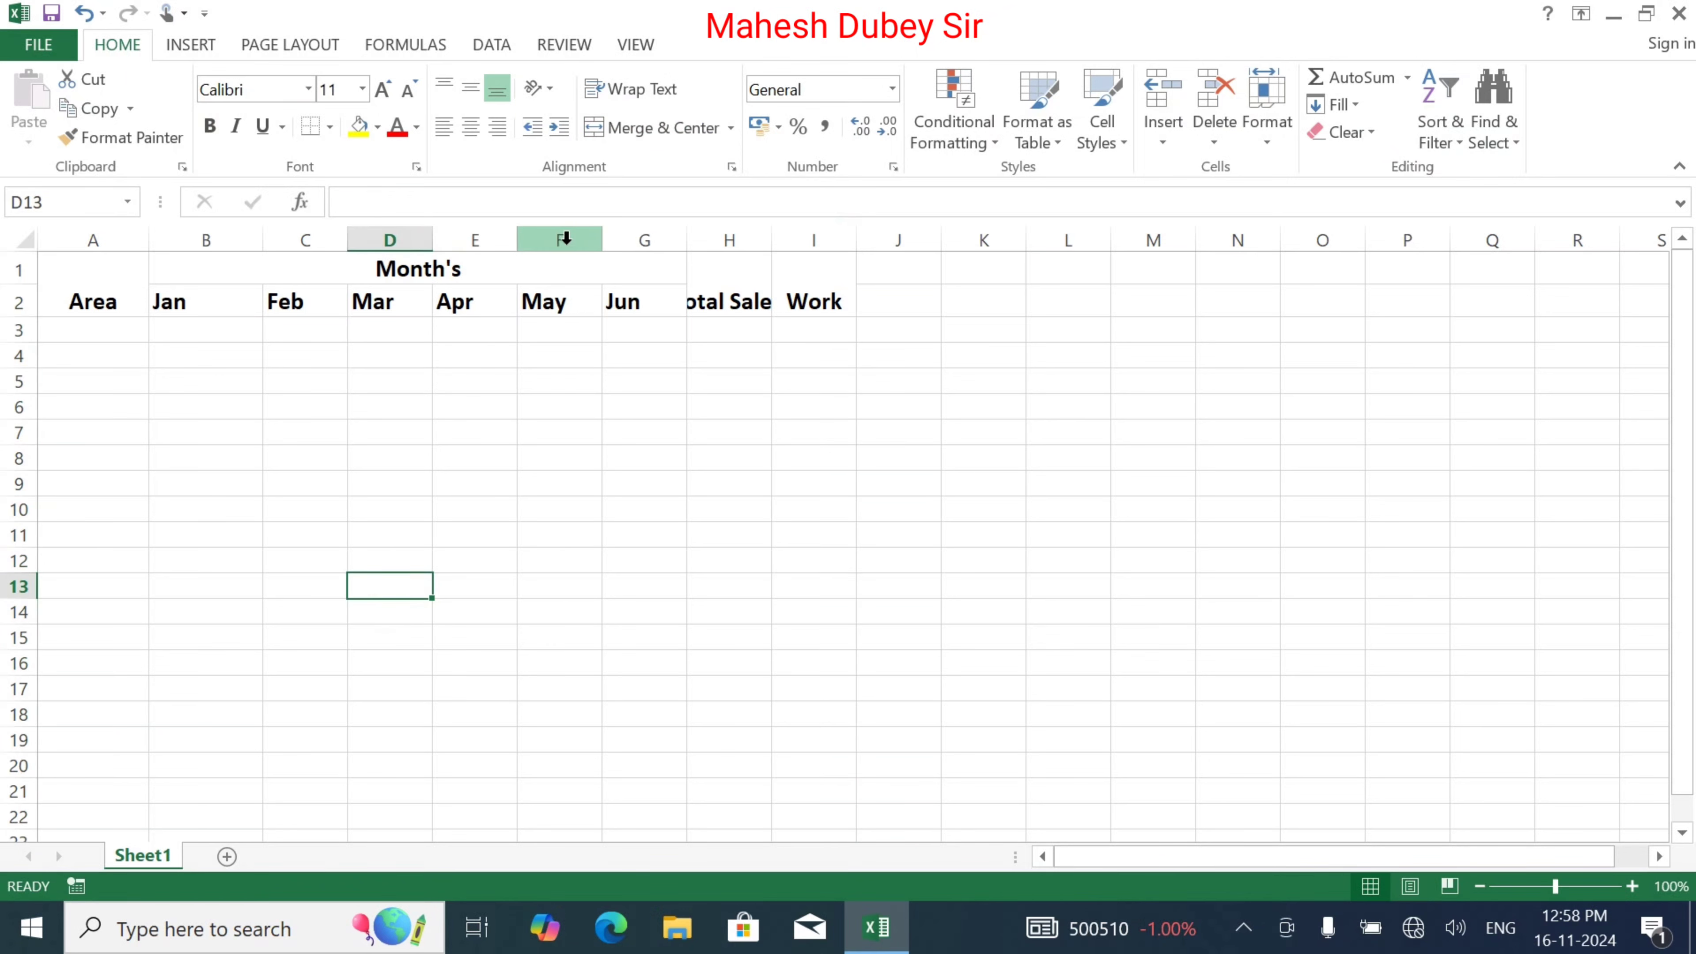
# AutoFit the widths of columns A through I to their headings
pyautogui.click(822, 235)
pyautogui.moveTo(797, 229); pyautogui.dragTo(12, 239)
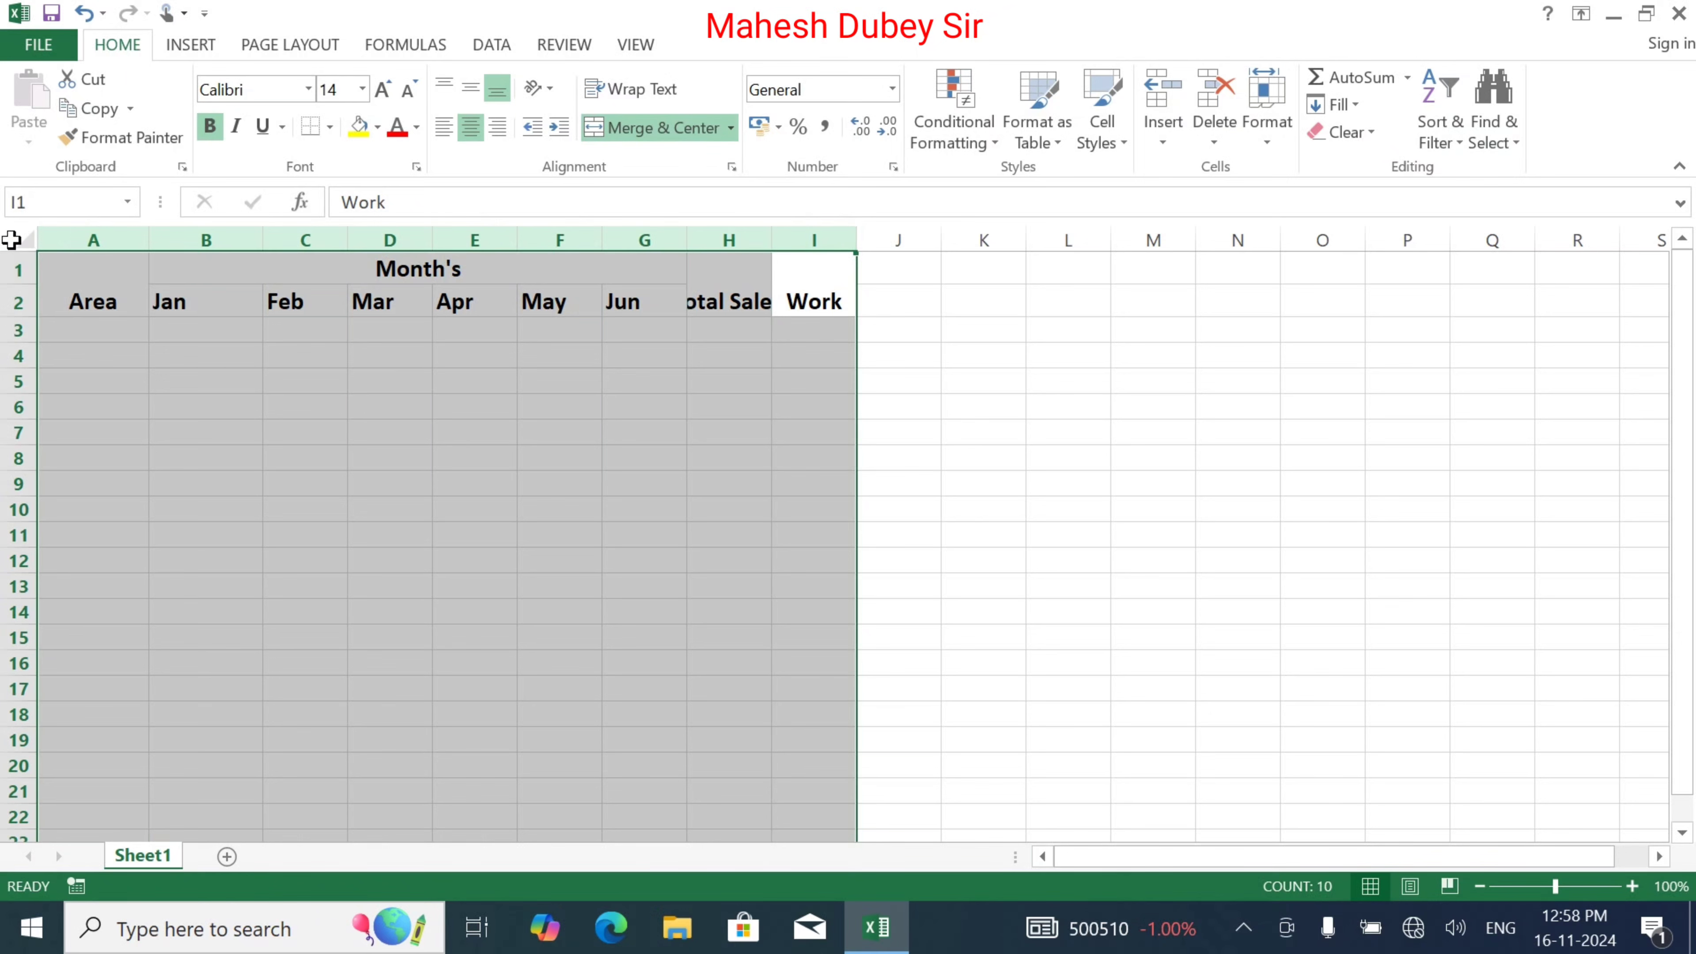
pyautogui.doubleClick(155, 235)
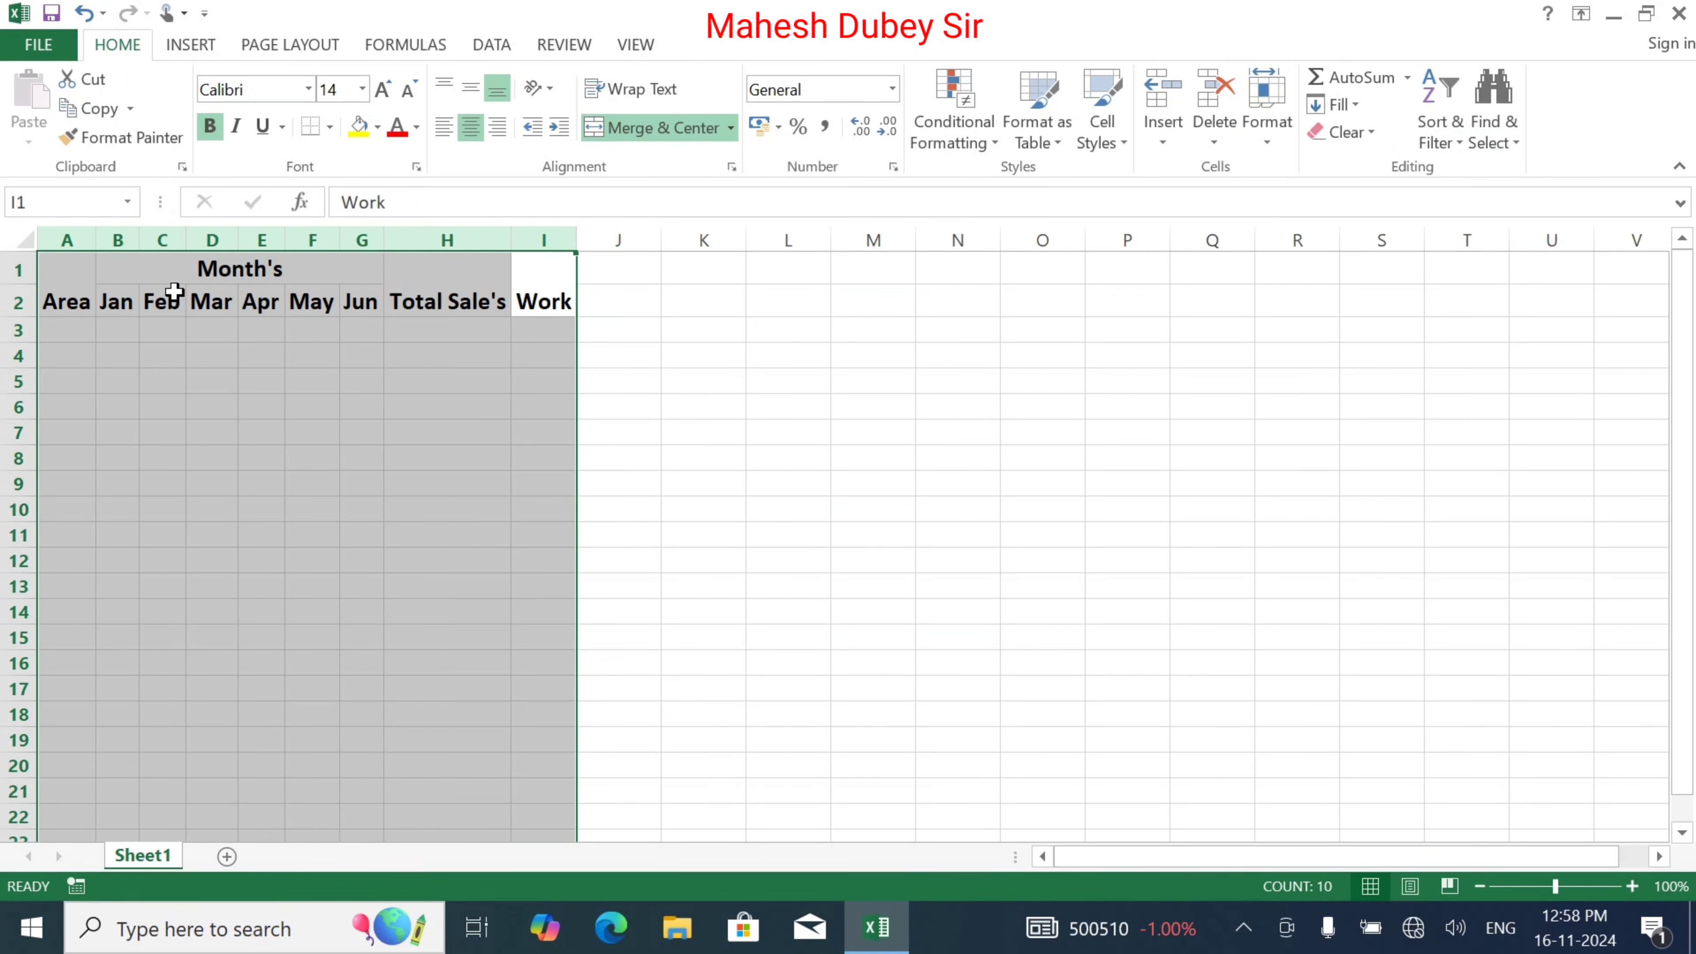
pyautogui.click(242, 428)
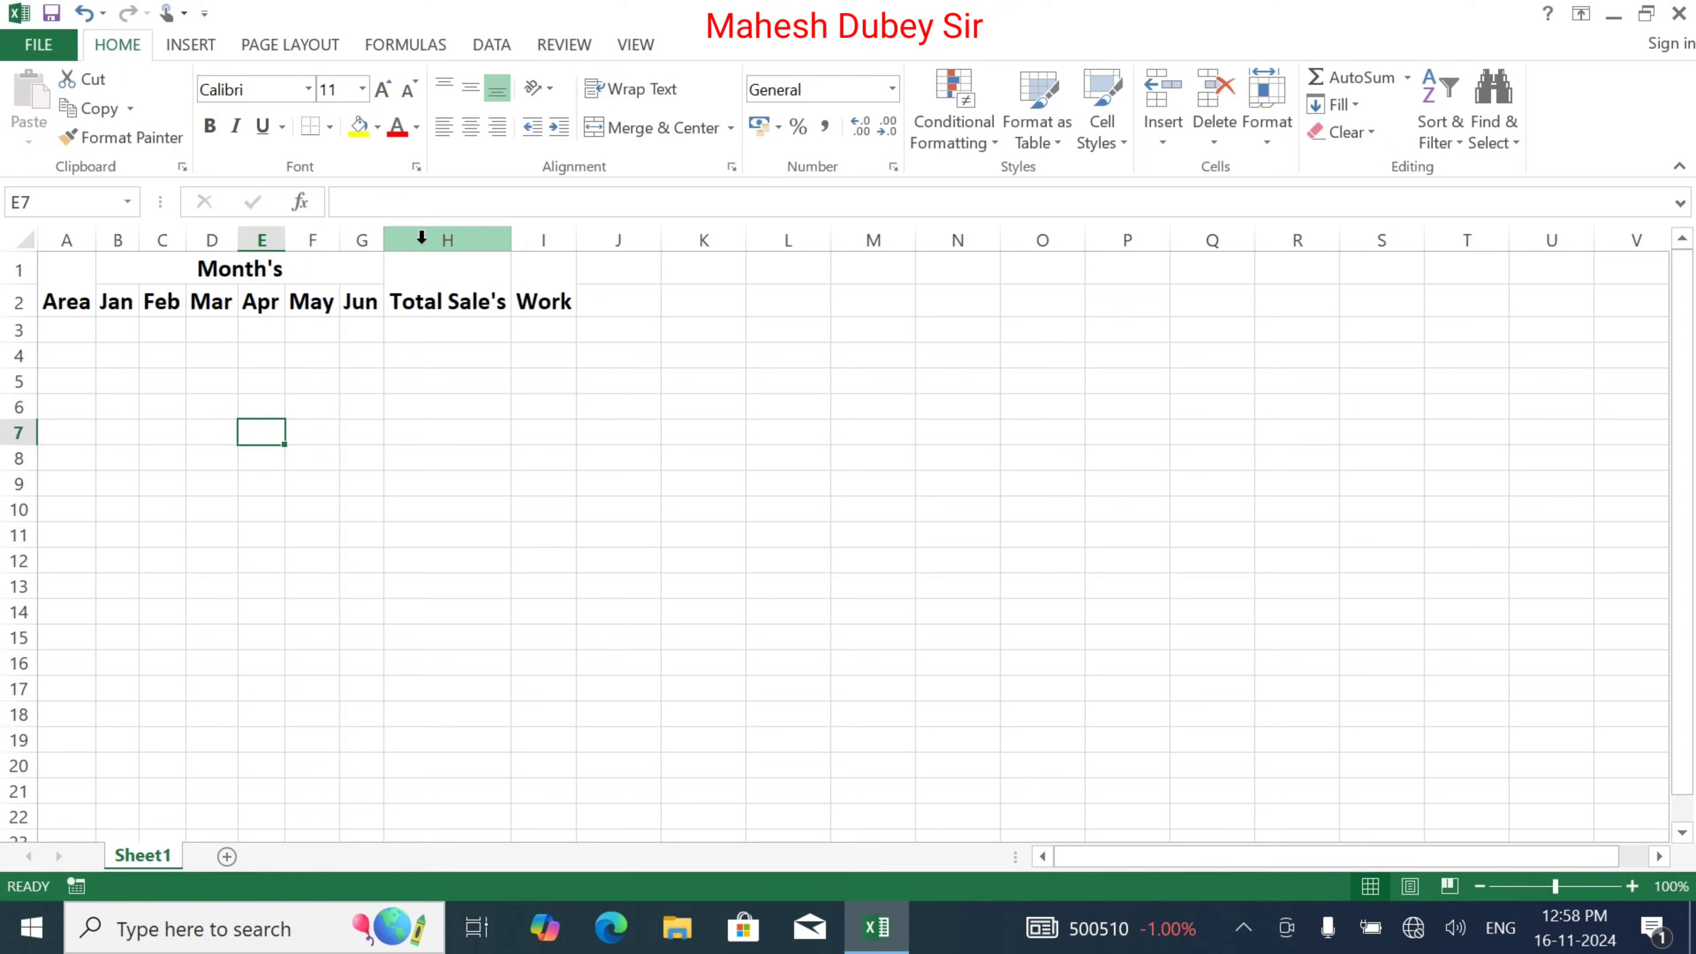
# Widen the month columns B through G equally to roughly twice their fitted width
pyautogui.moveTo(355, 231); pyautogui.dragTo(118, 237)
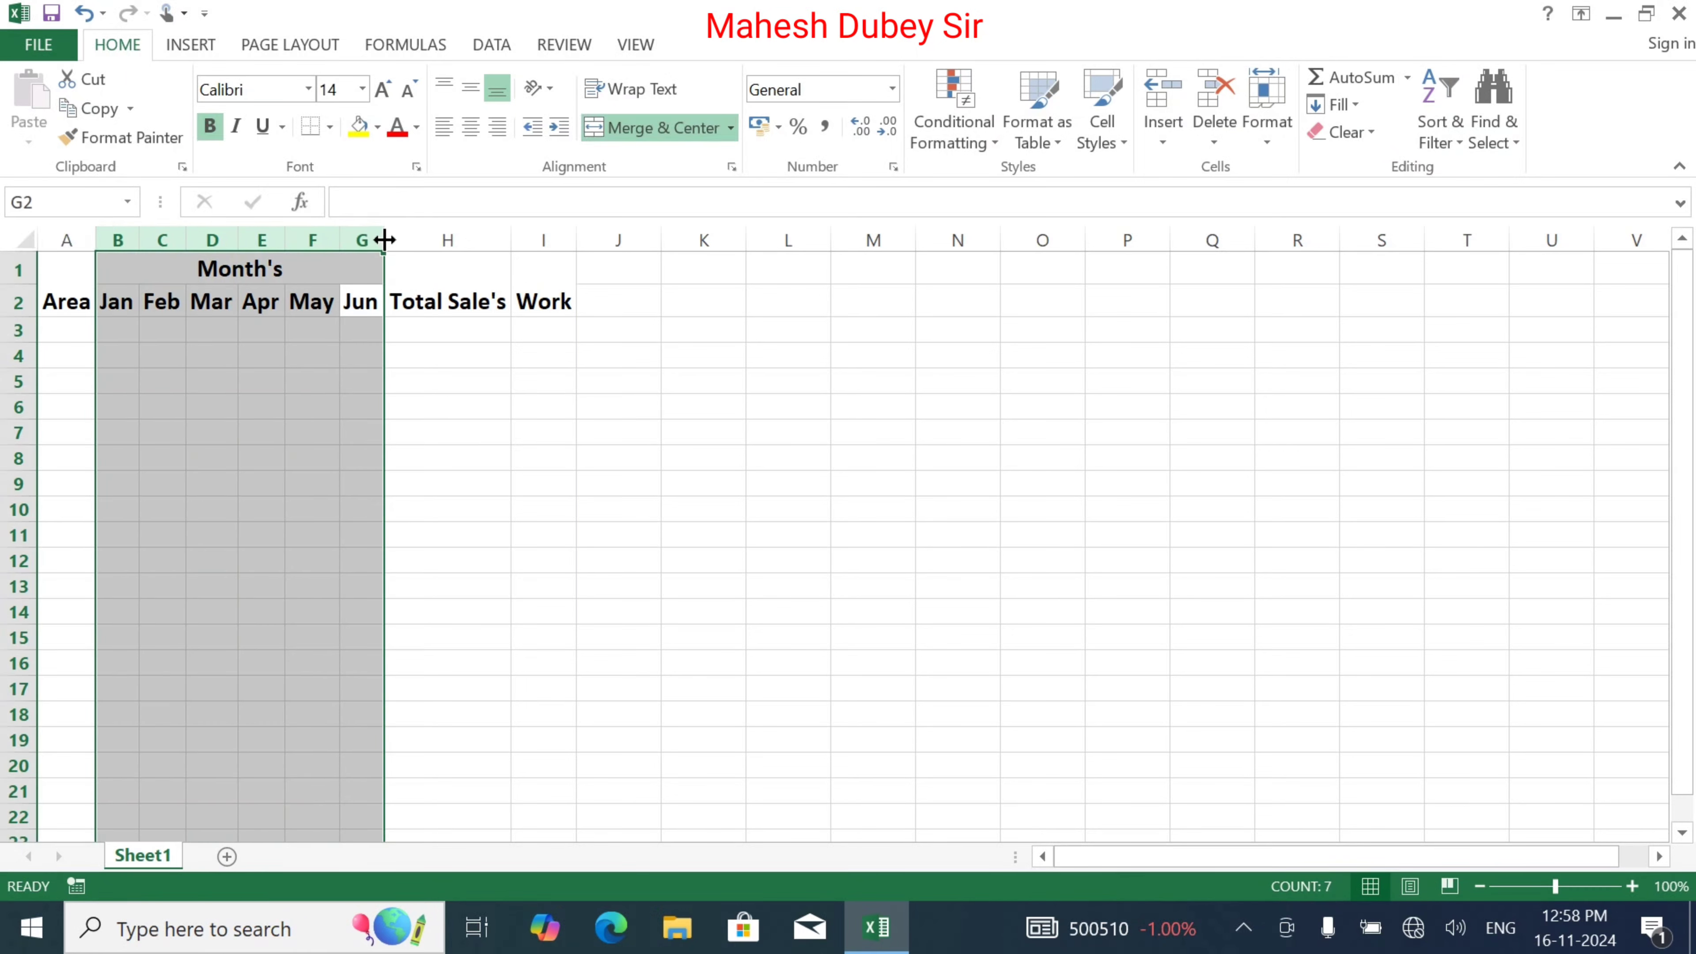
pyautogui.moveTo(384, 239); pyautogui.dragTo(438, 262)
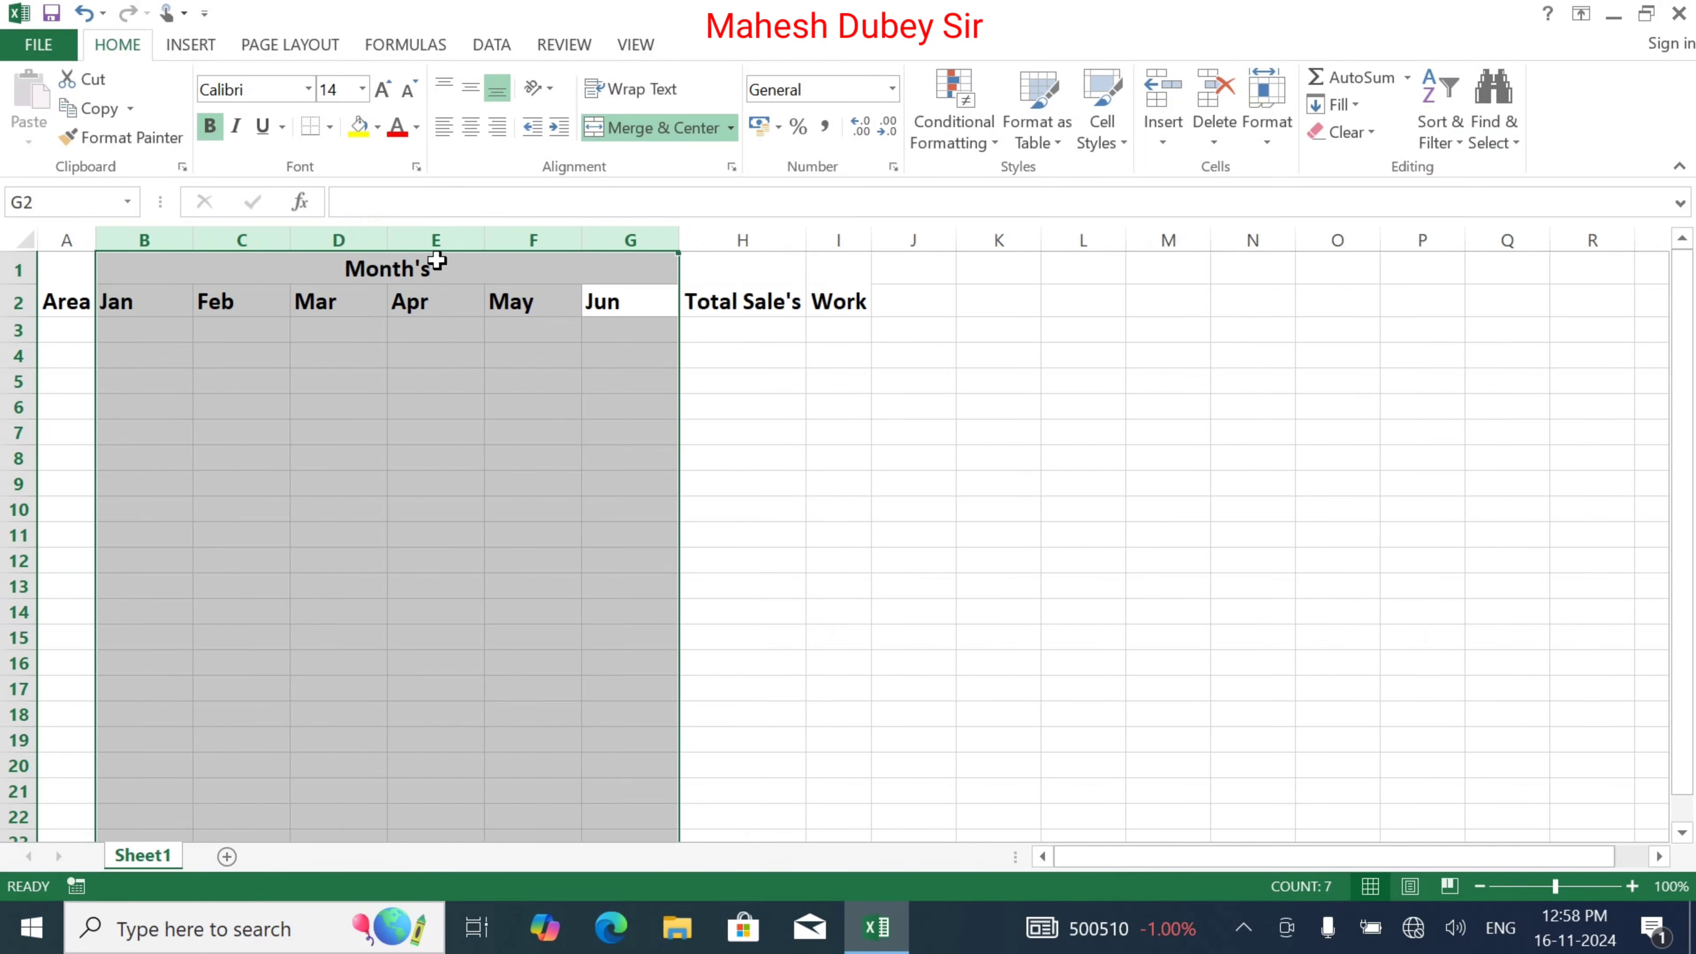
pyautogui.click(257, 361)
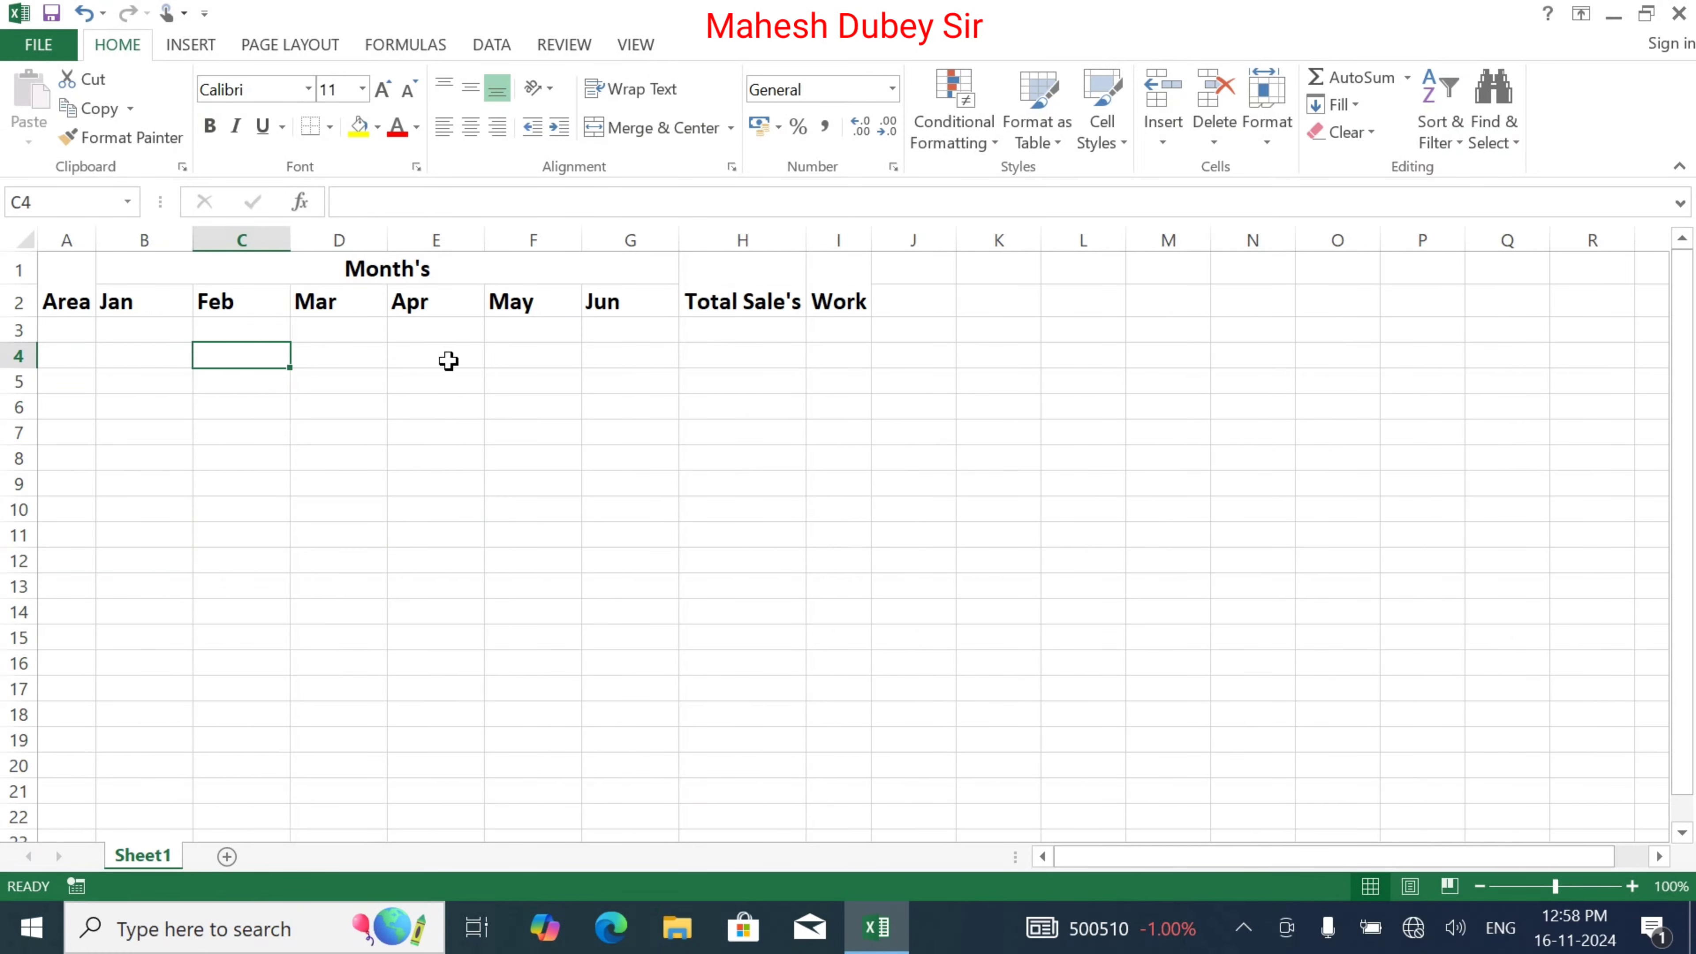
# Widen the Area, Total Sale's and Work columns slightly to leave space around their headings
pyautogui.click(64, 311)
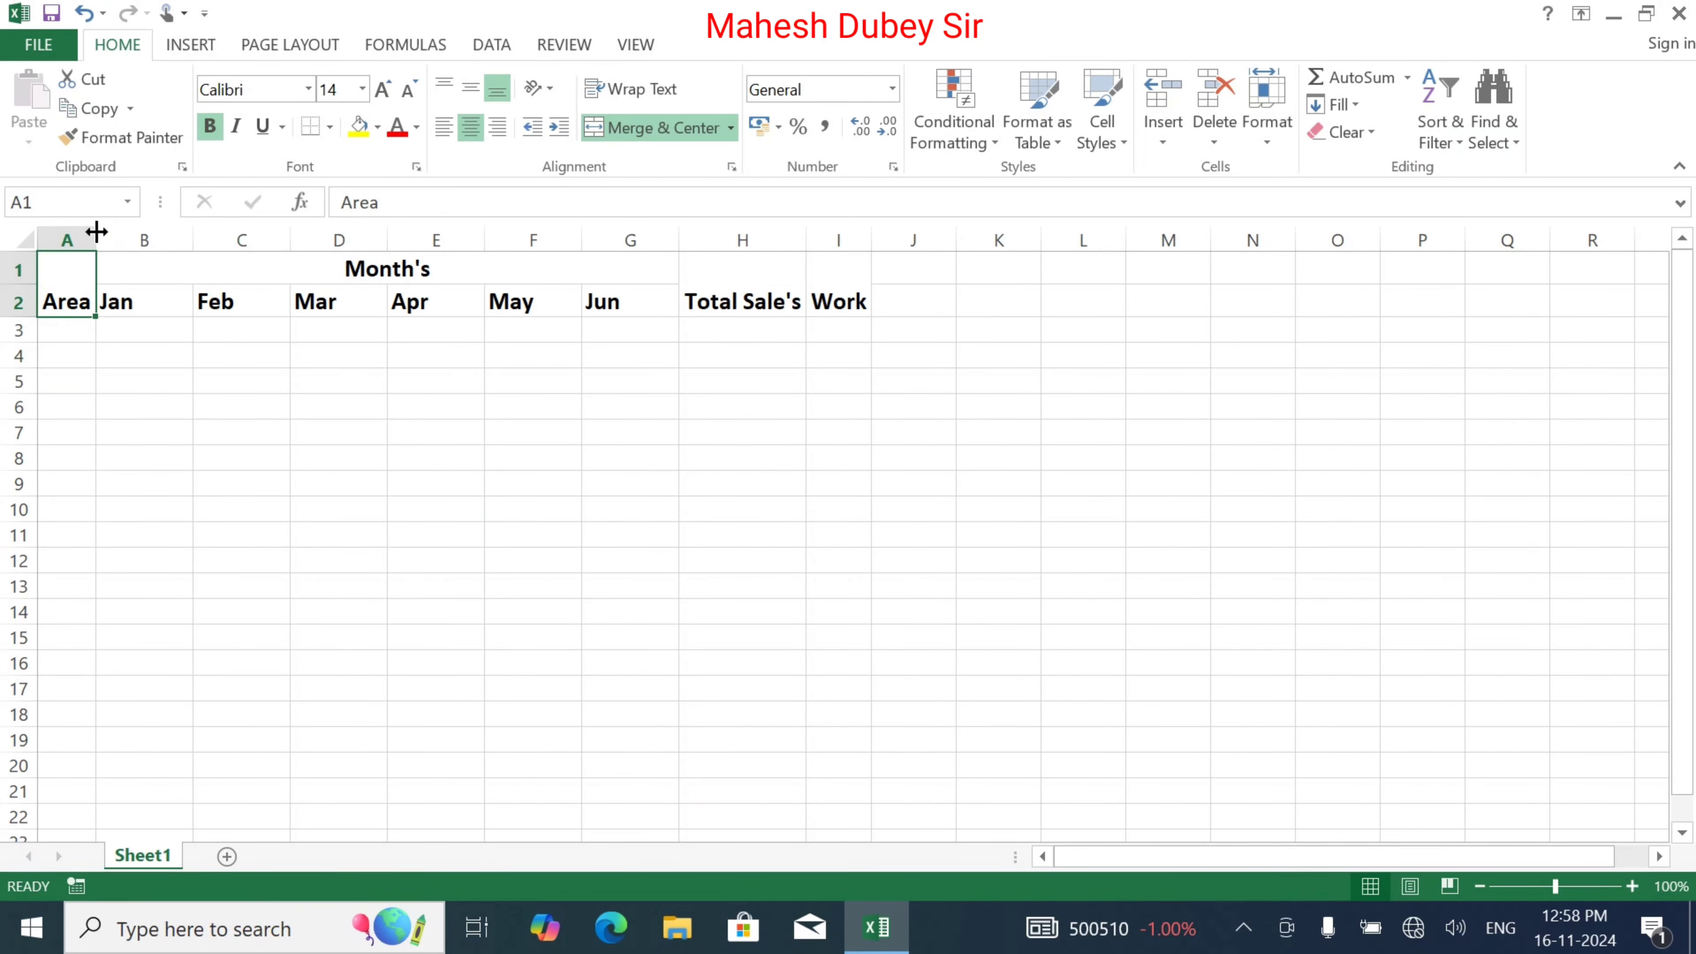
pyautogui.moveTo(95, 240); pyautogui.dragTo(135, 240)
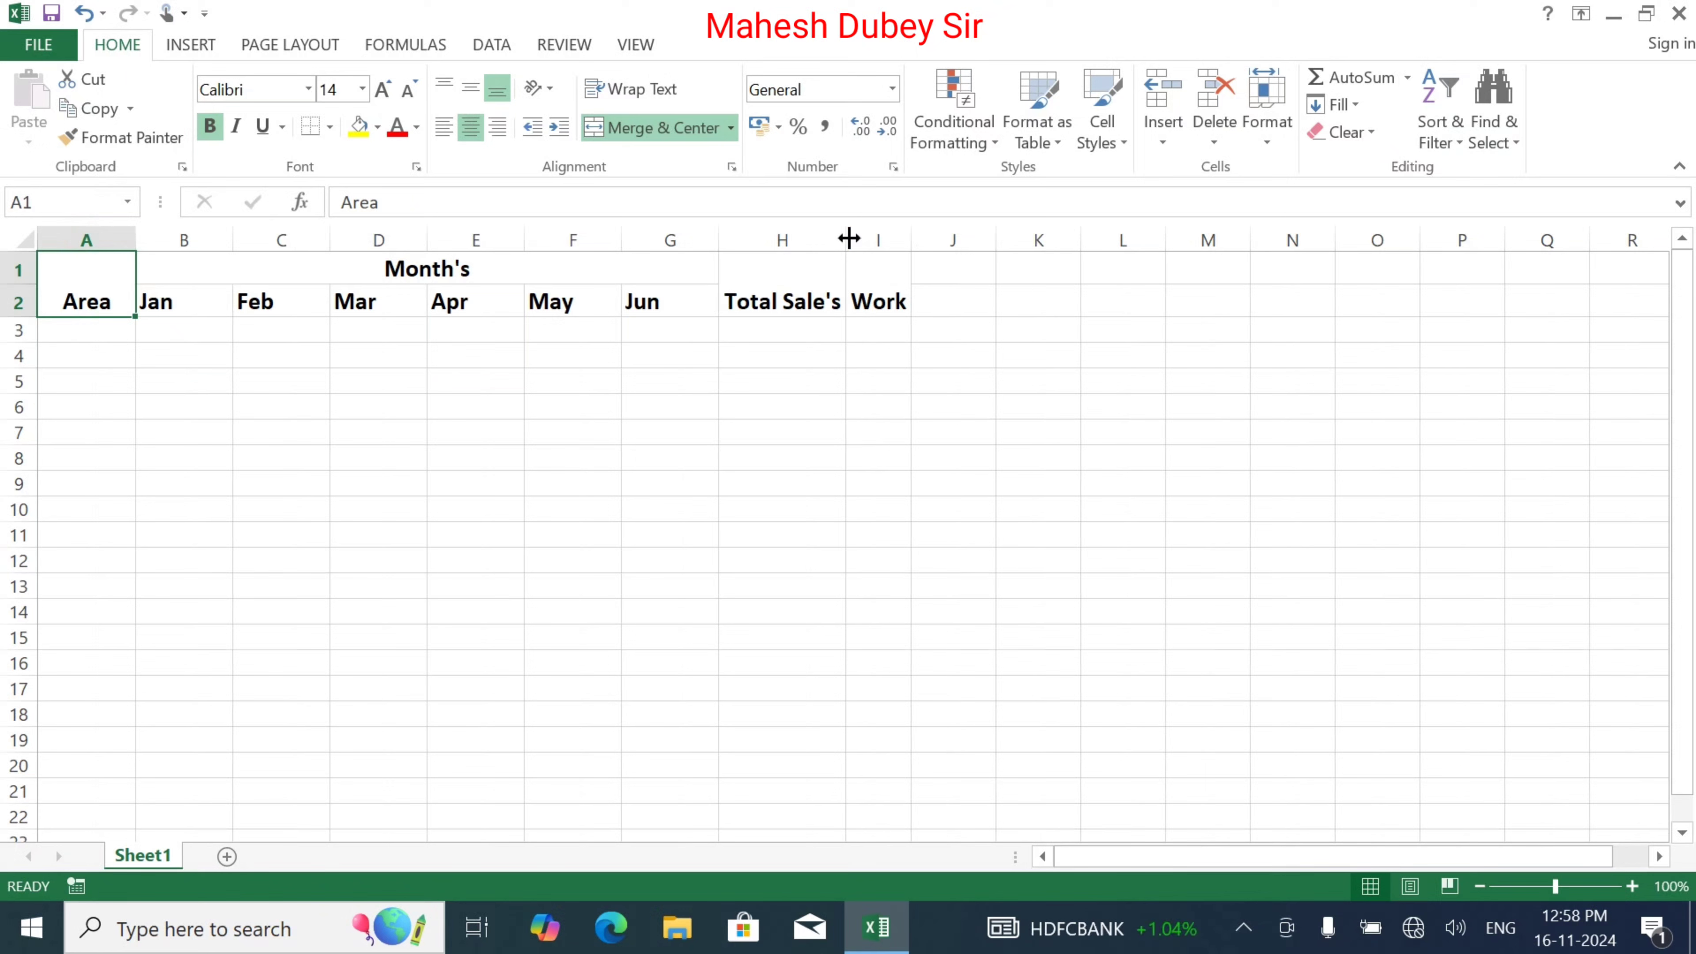
pyautogui.moveTo(848, 238); pyautogui.dragTo(948, 241)
pyautogui.click(789, 378)
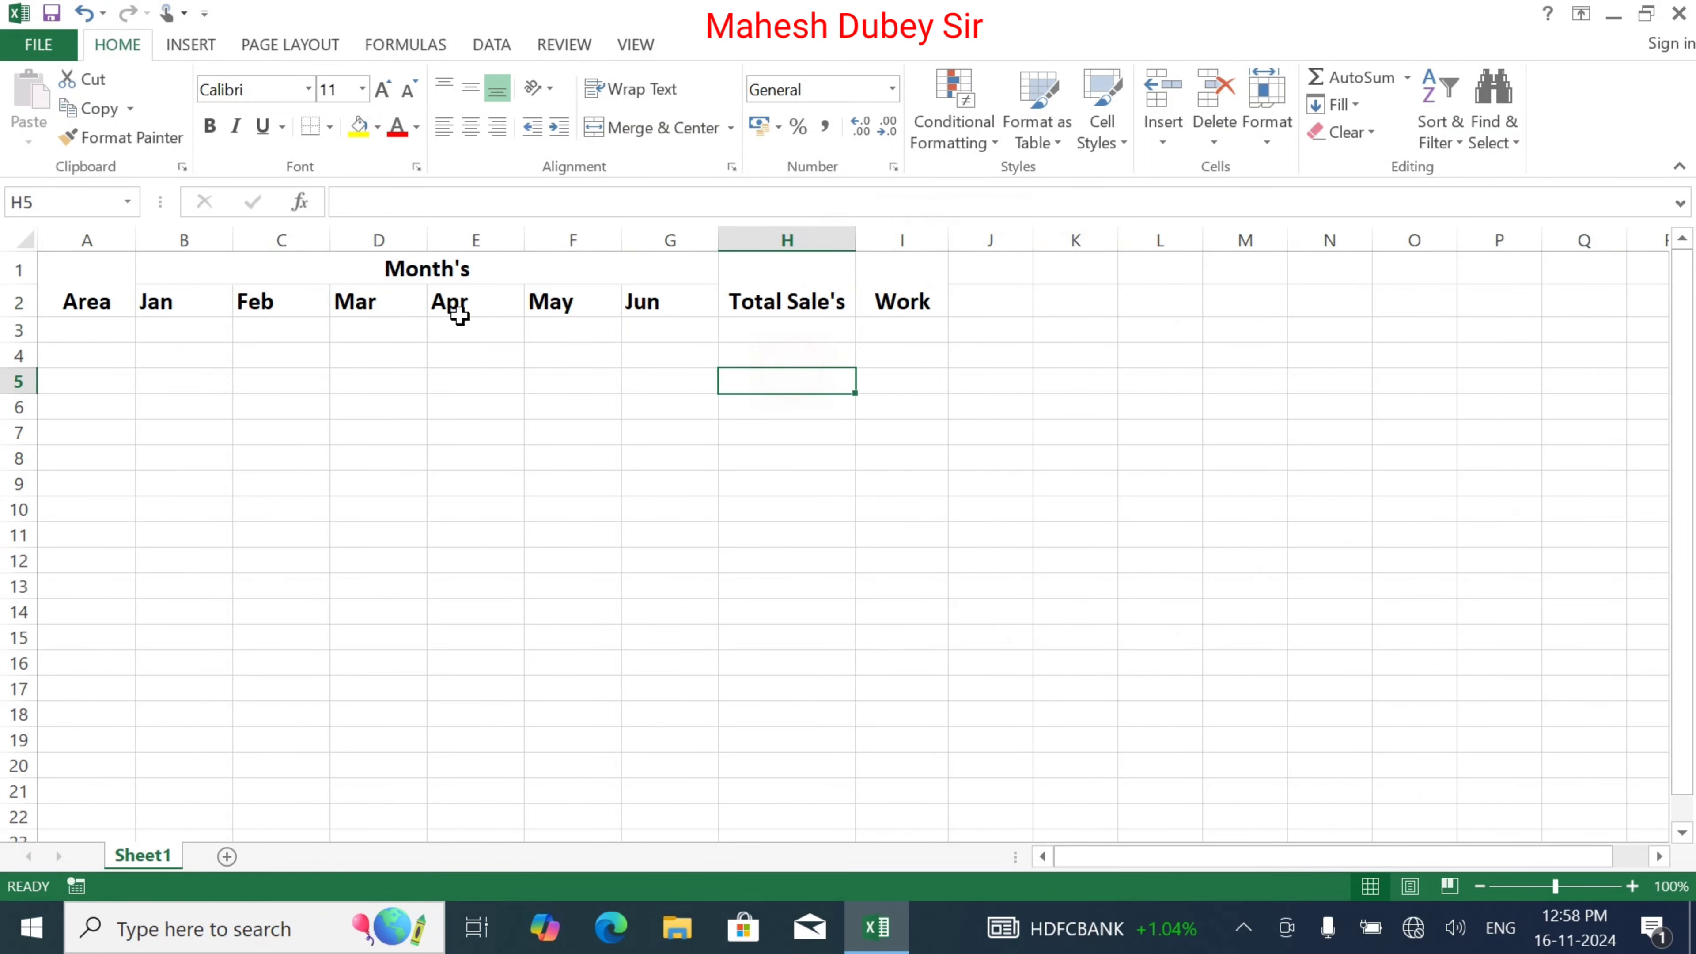
# Fill the merged Month's heading cell with yellow
pyautogui.click(418, 282)
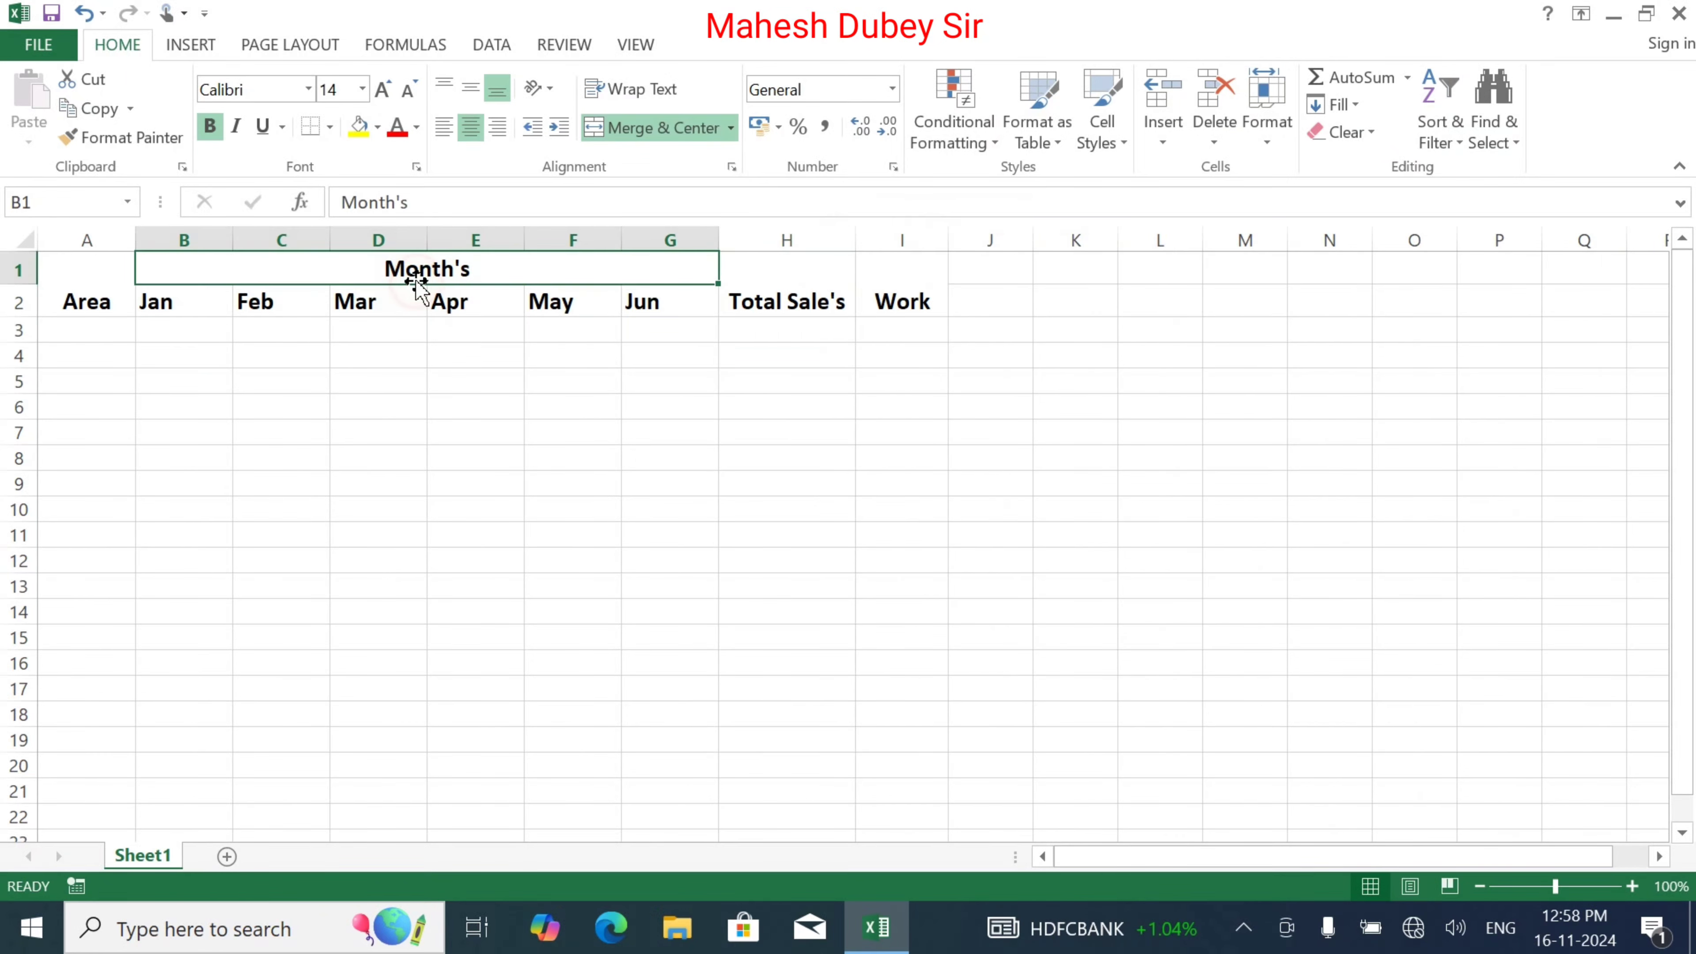
pyautogui.click(100, 285)
pyautogui.moveTo(160, 301); pyautogui.dragTo(247, 265)
pyautogui.click(310, 265)
pyautogui.click(377, 127)
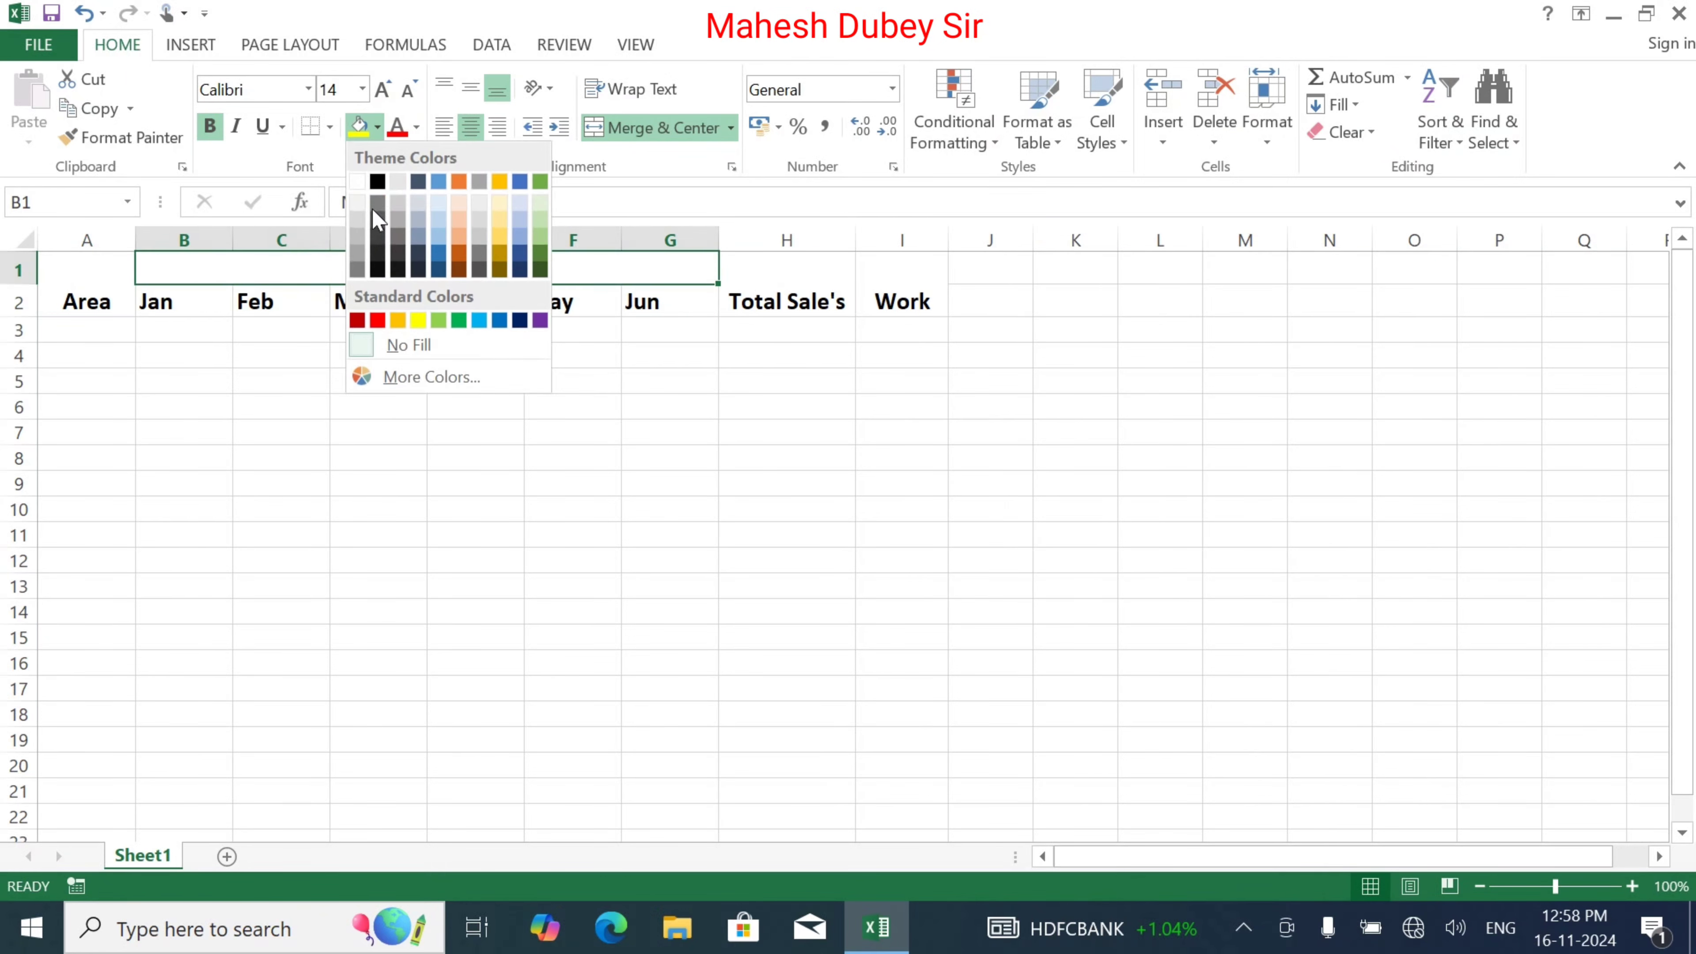
pyautogui.click(421, 323)
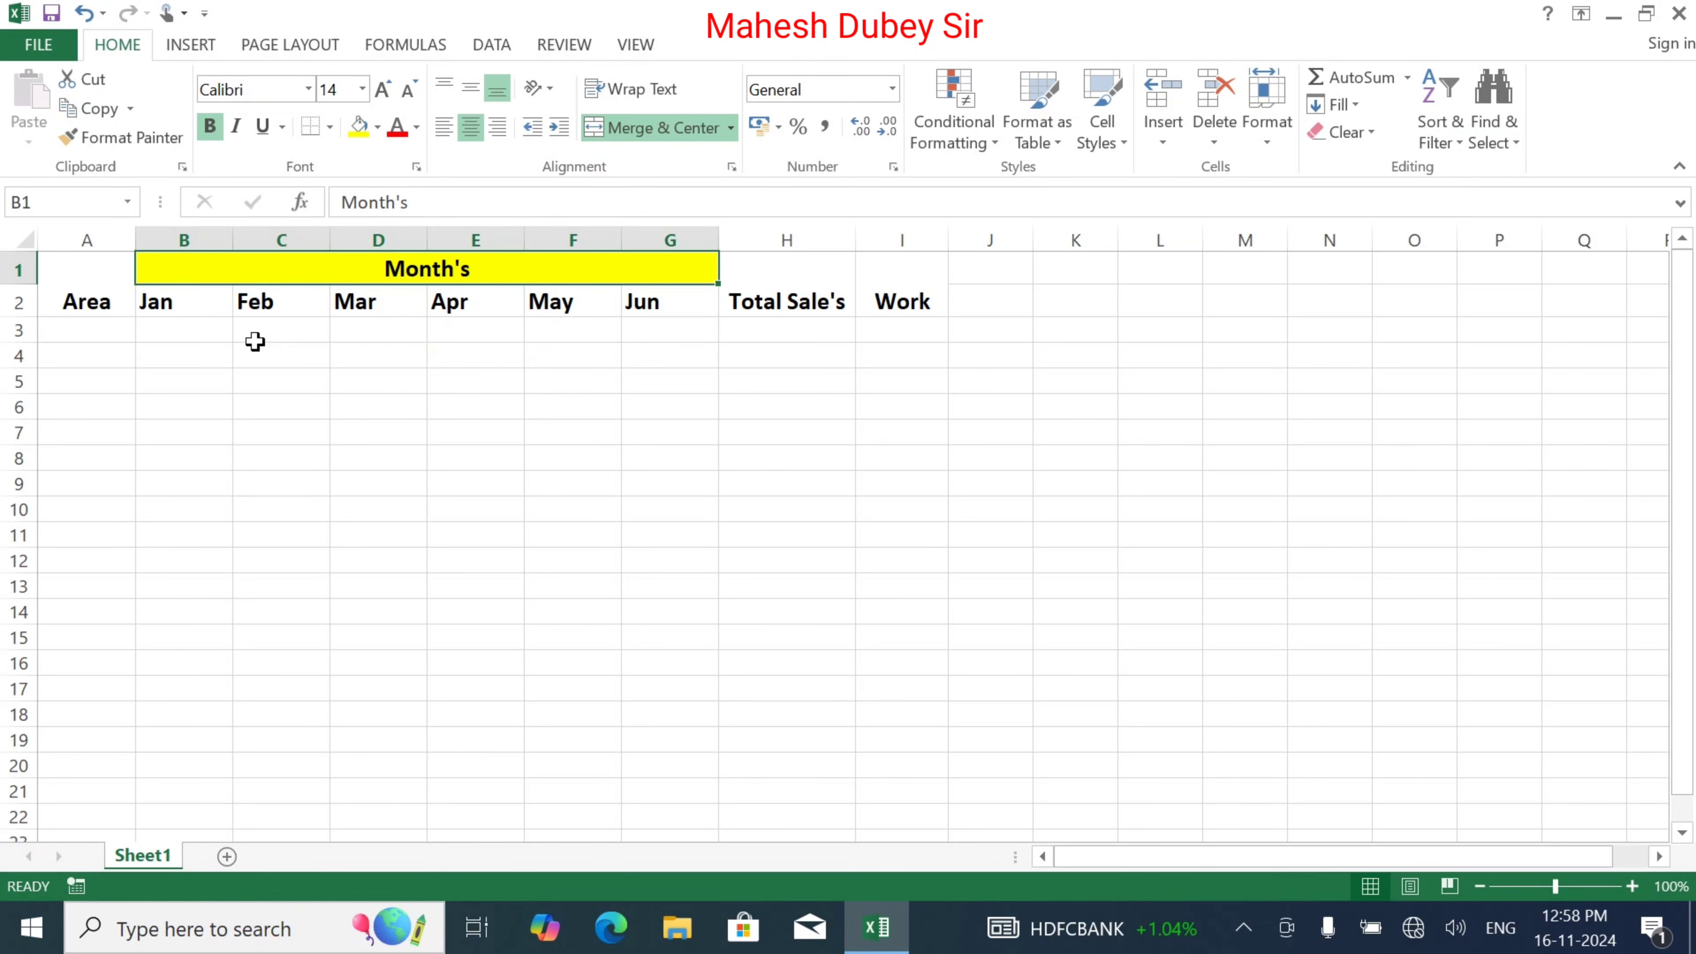
# Fill the Area, Total Sale's and Work heading cells with the same light blue theme colour
pyautogui.click(91, 296)
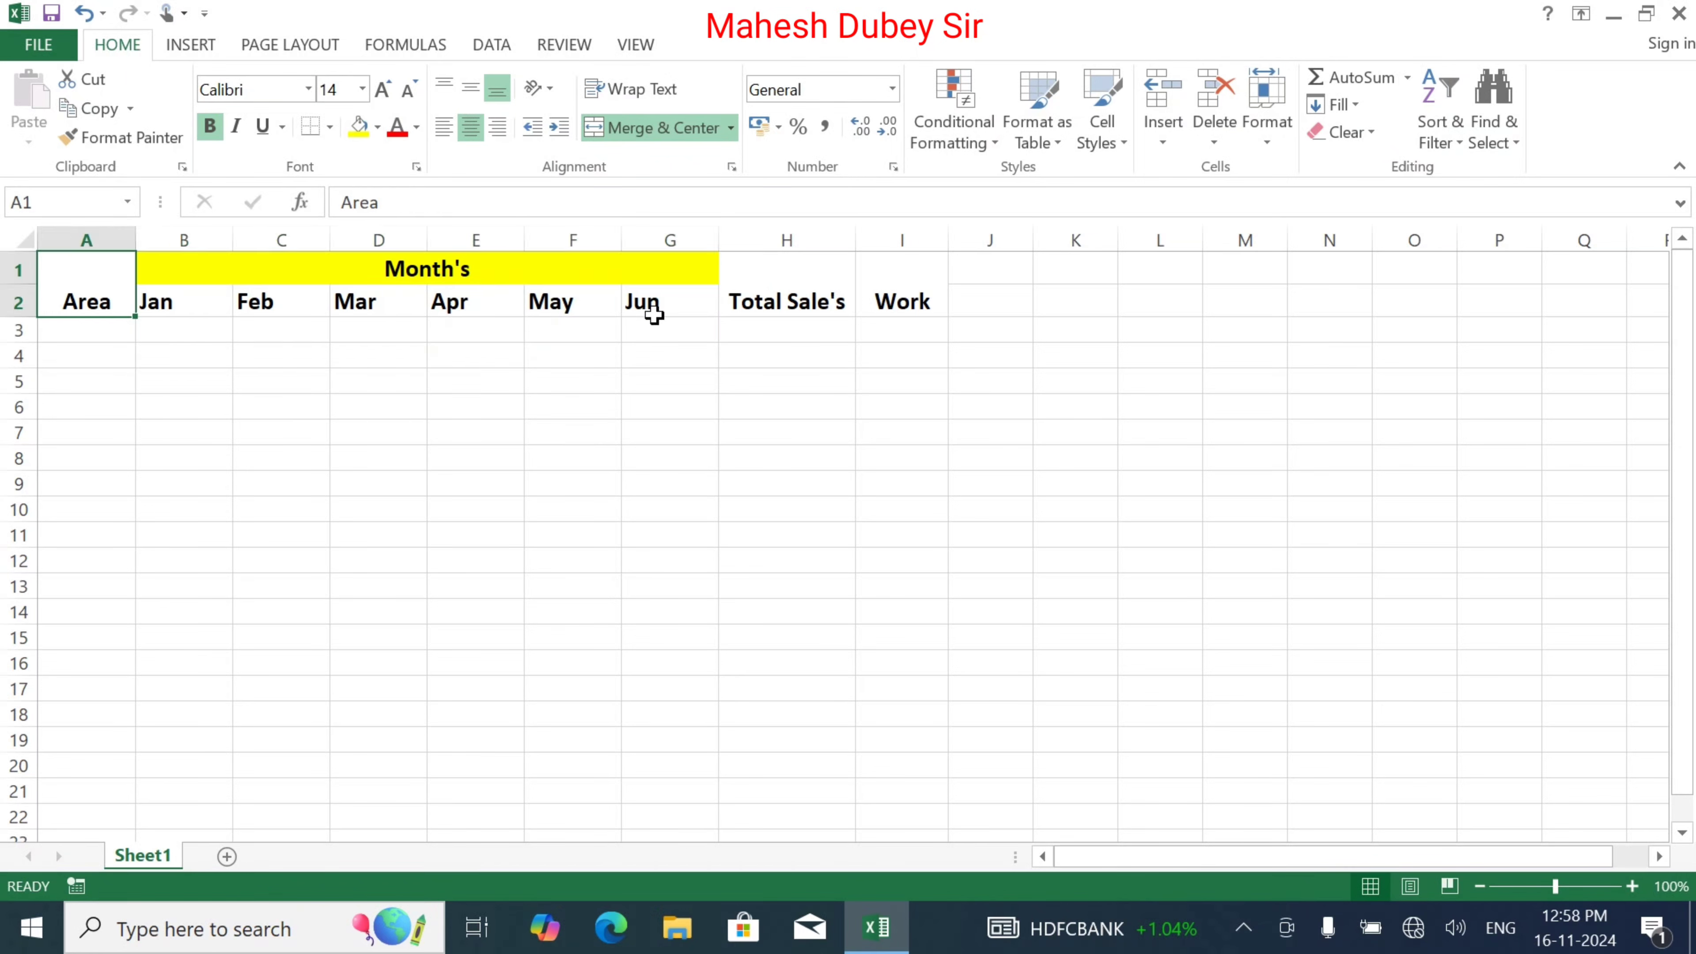
pyautogui.click(378, 127)
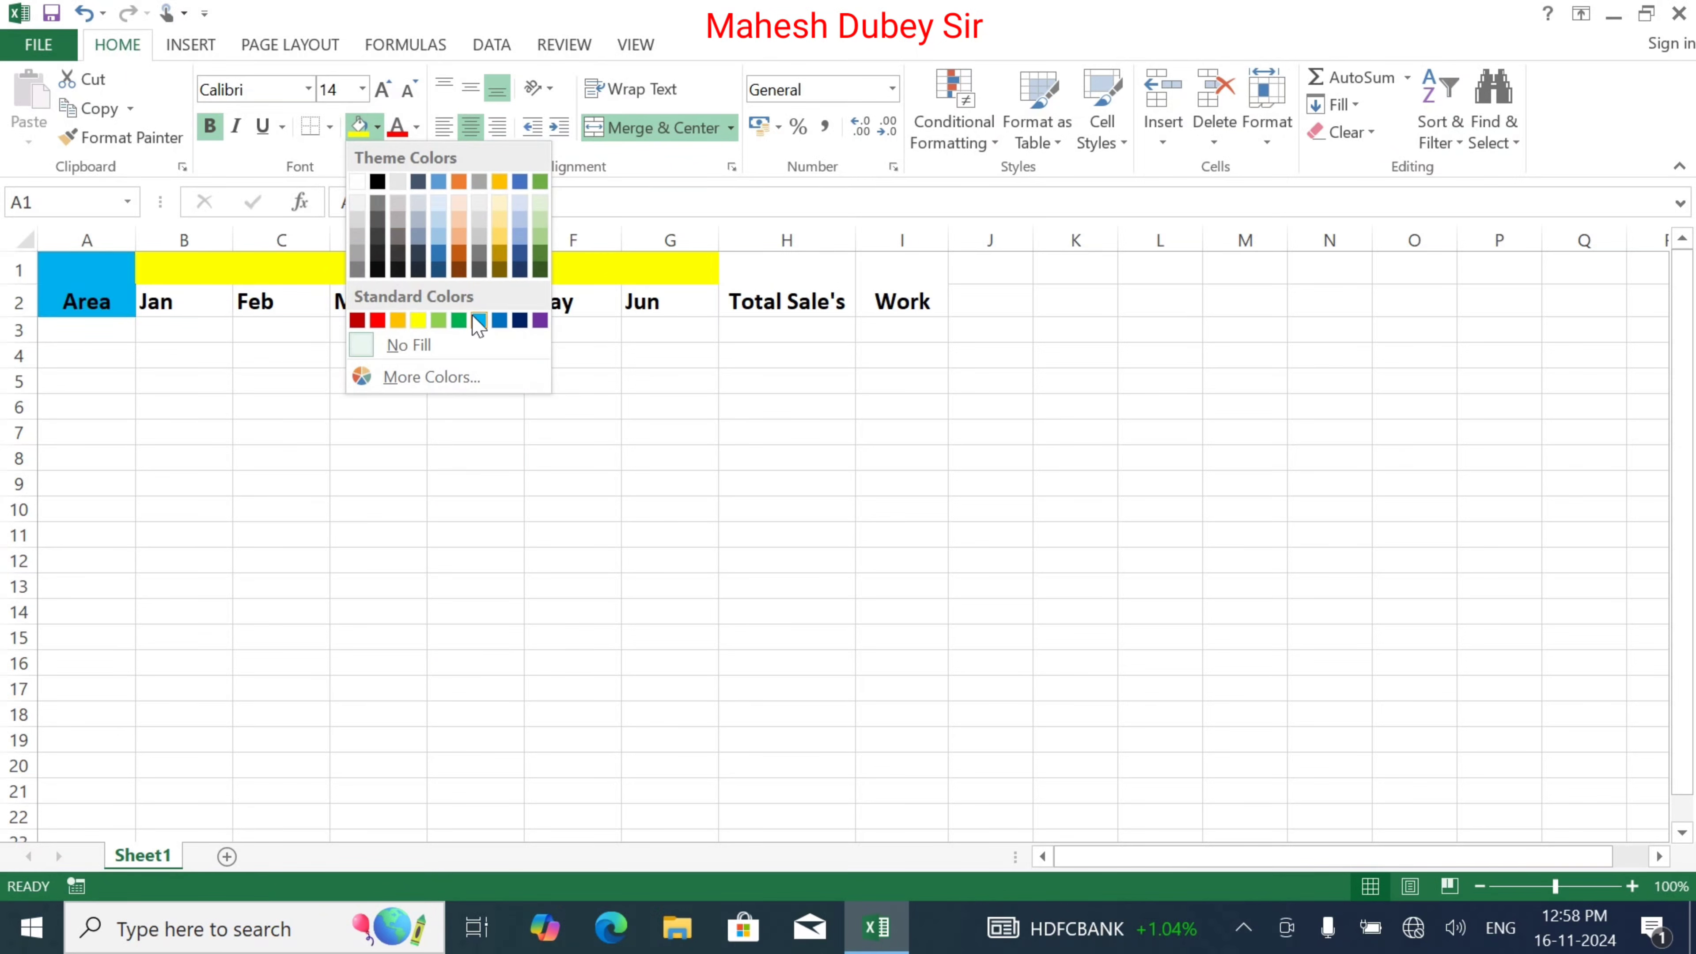
pyautogui.click(443, 236)
pyautogui.moveTo(784, 266); pyautogui.dragTo(912, 284)
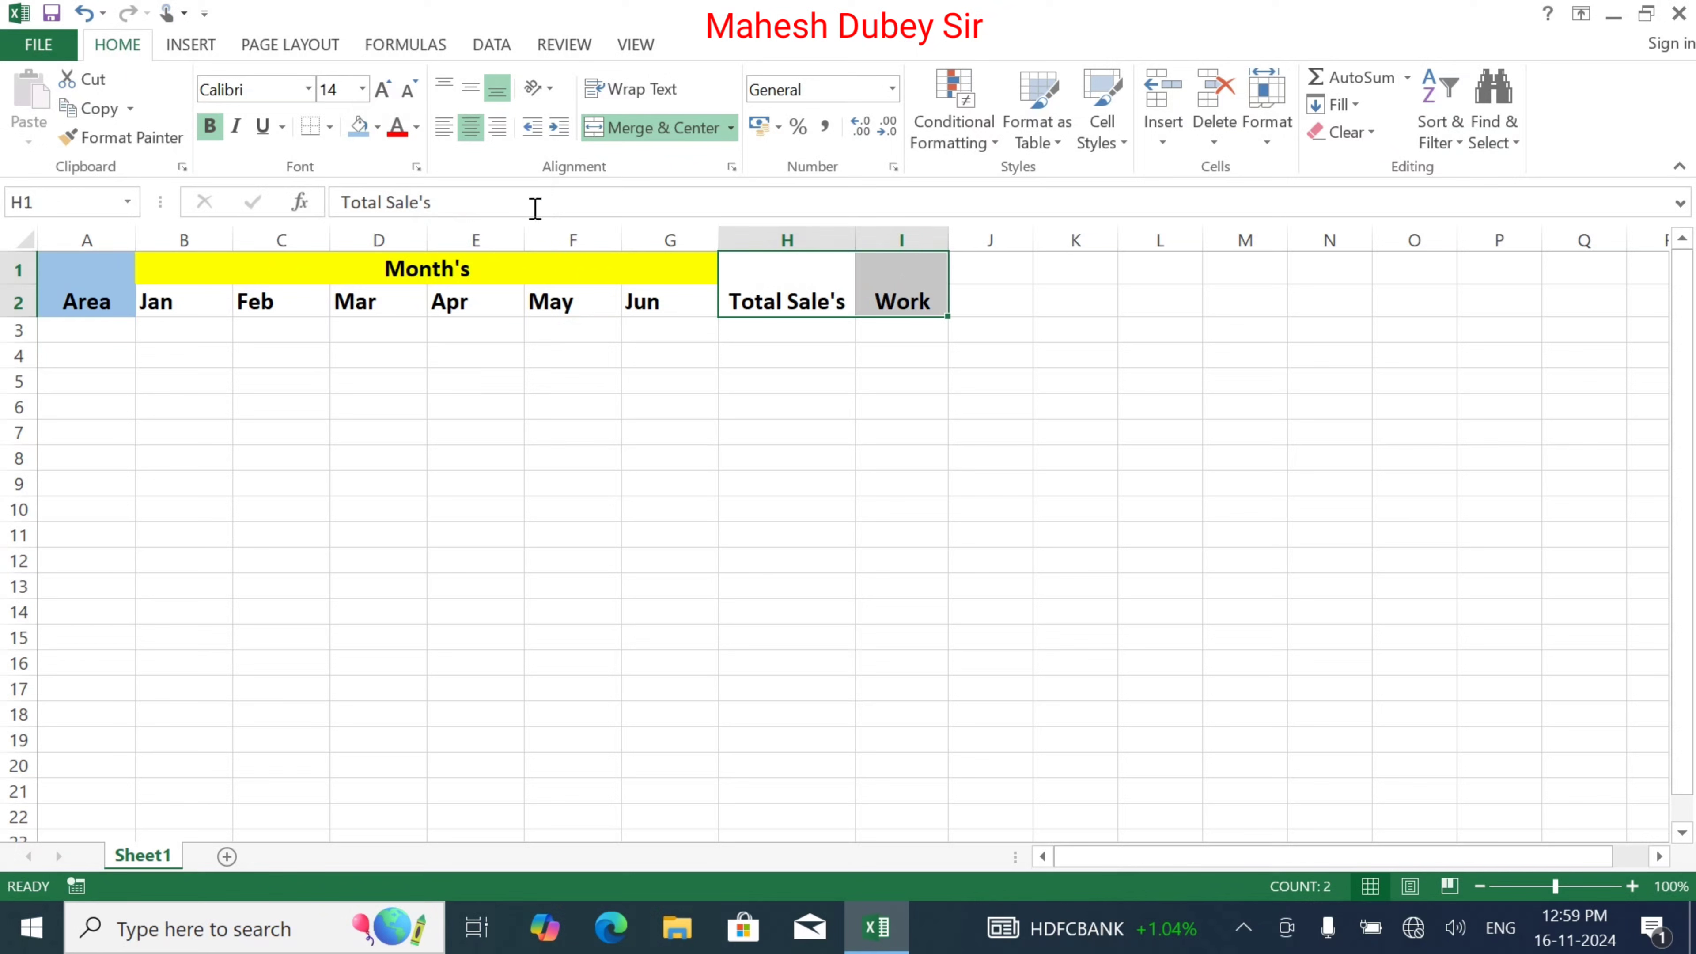
pyautogui.click(359, 125)
# Fill the month name cells Jan to Jun in B2:G2 with red
pyautogui.moveTo(179, 304); pyautogui.dragTo(648, 301)
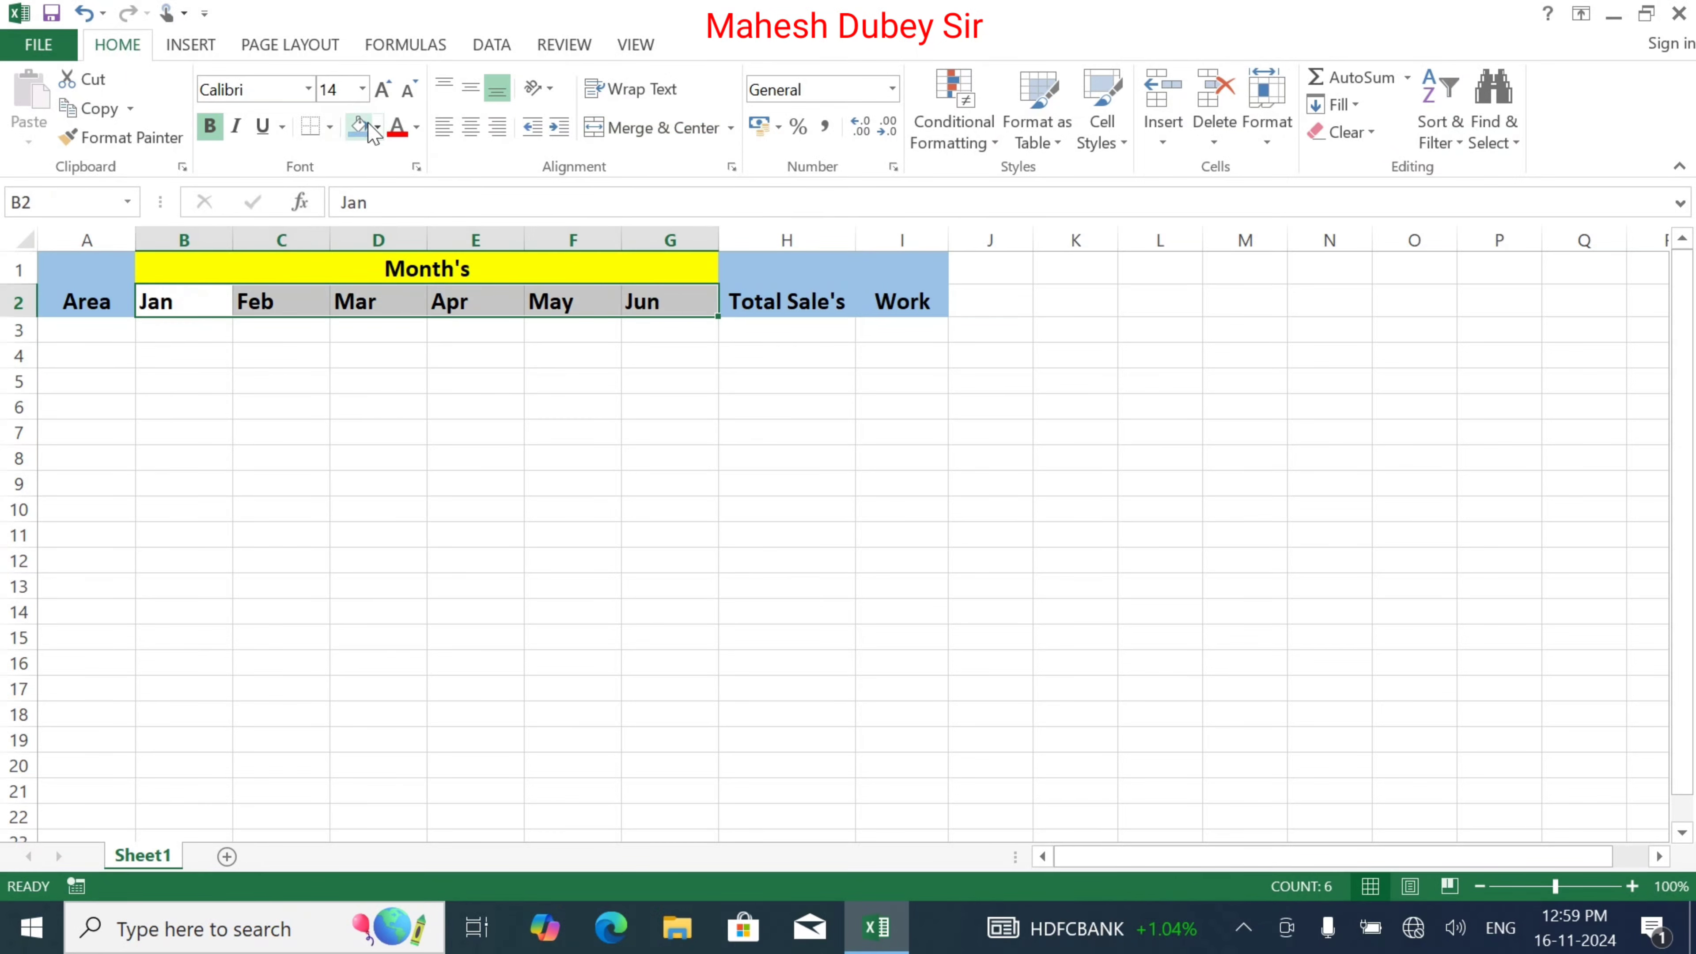
pyautogui.click(378, 128)
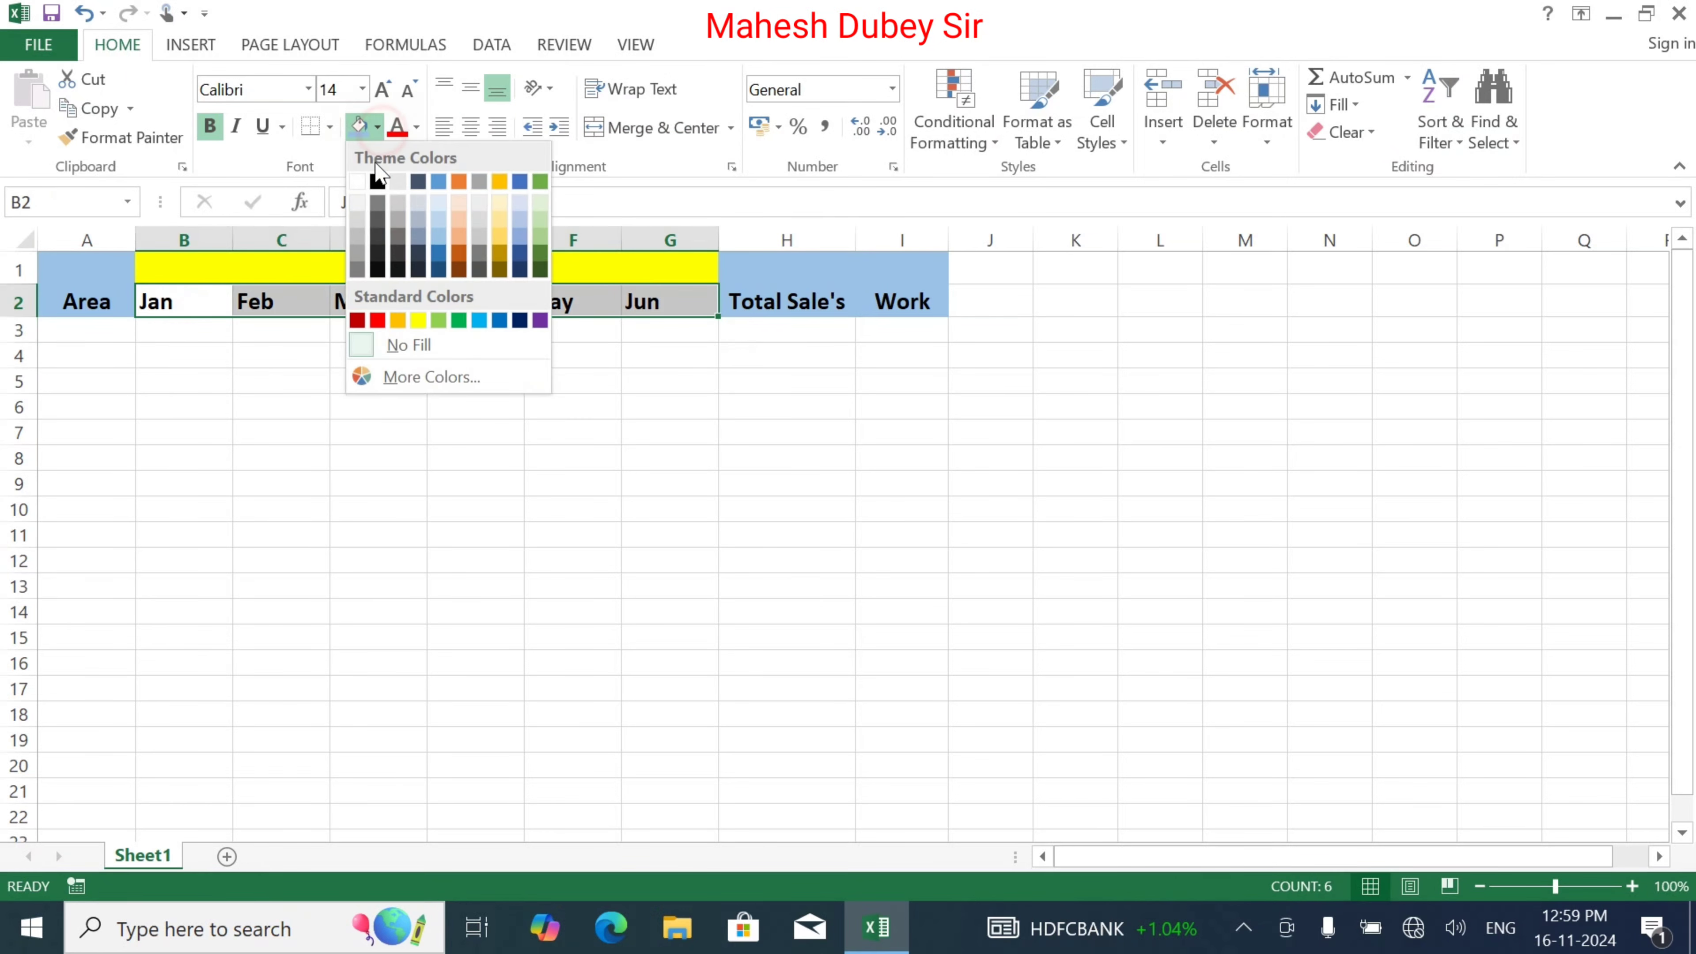
pyautogui.click(378, 321)
pyautogui.click(267, 405)
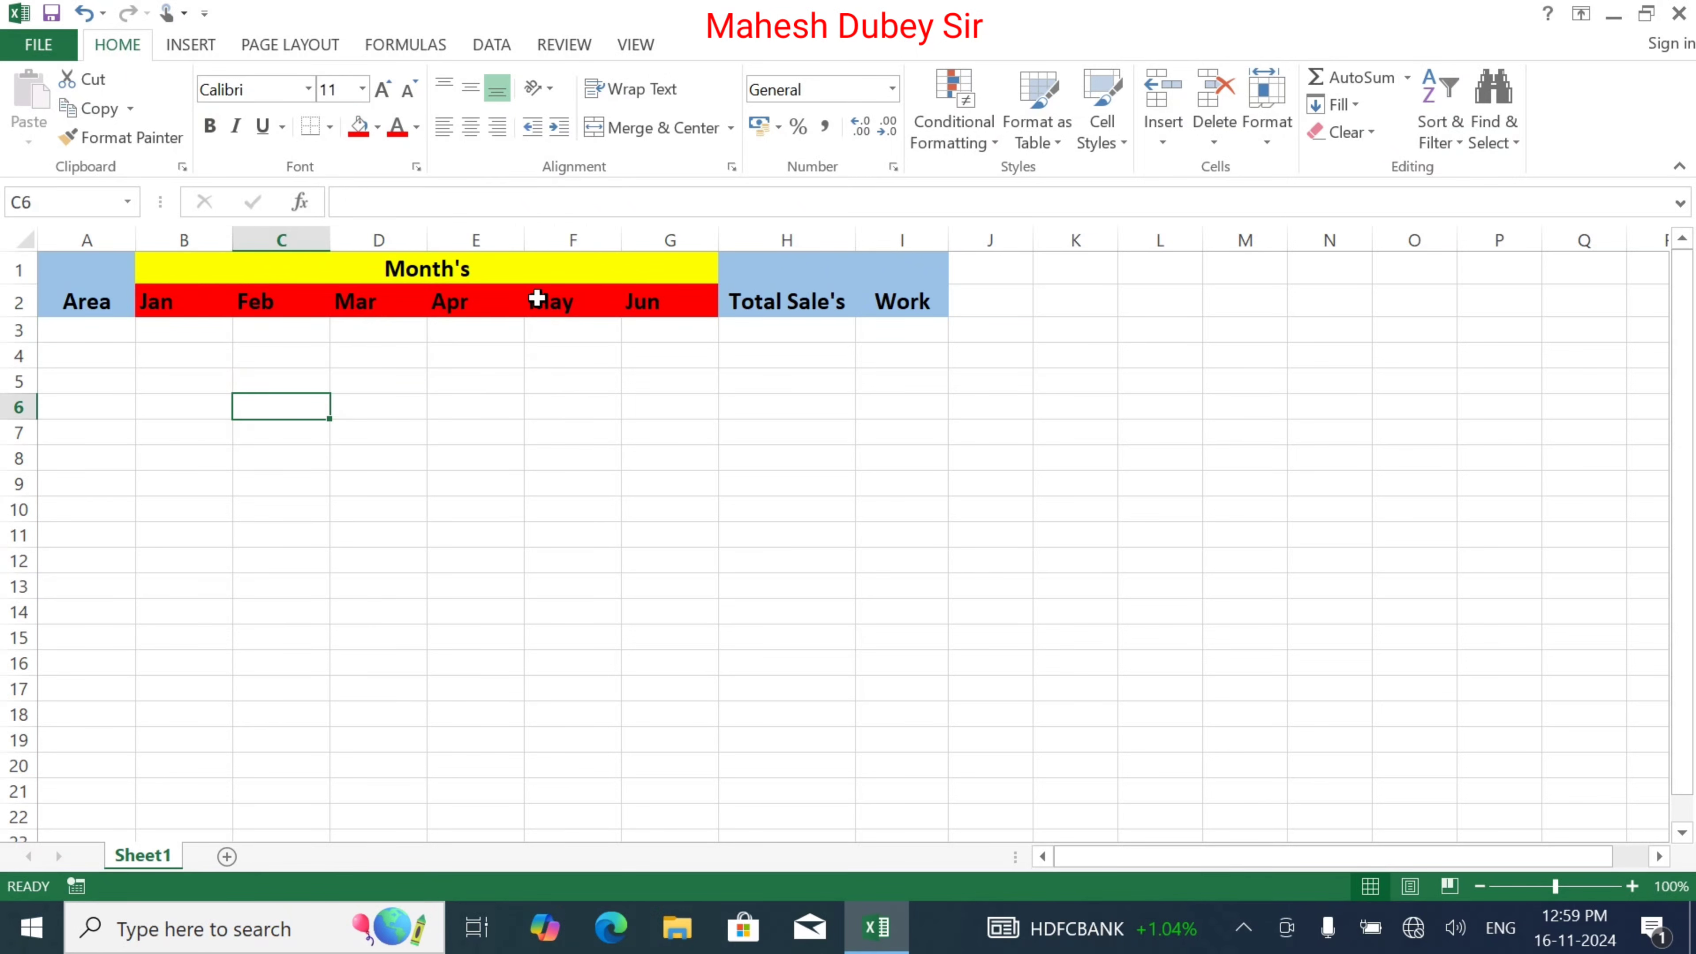
# Apply All Borders to the range A1:I22
pyautogui.moveTo(87, 270); pyautogui.dragTo(878, 805)
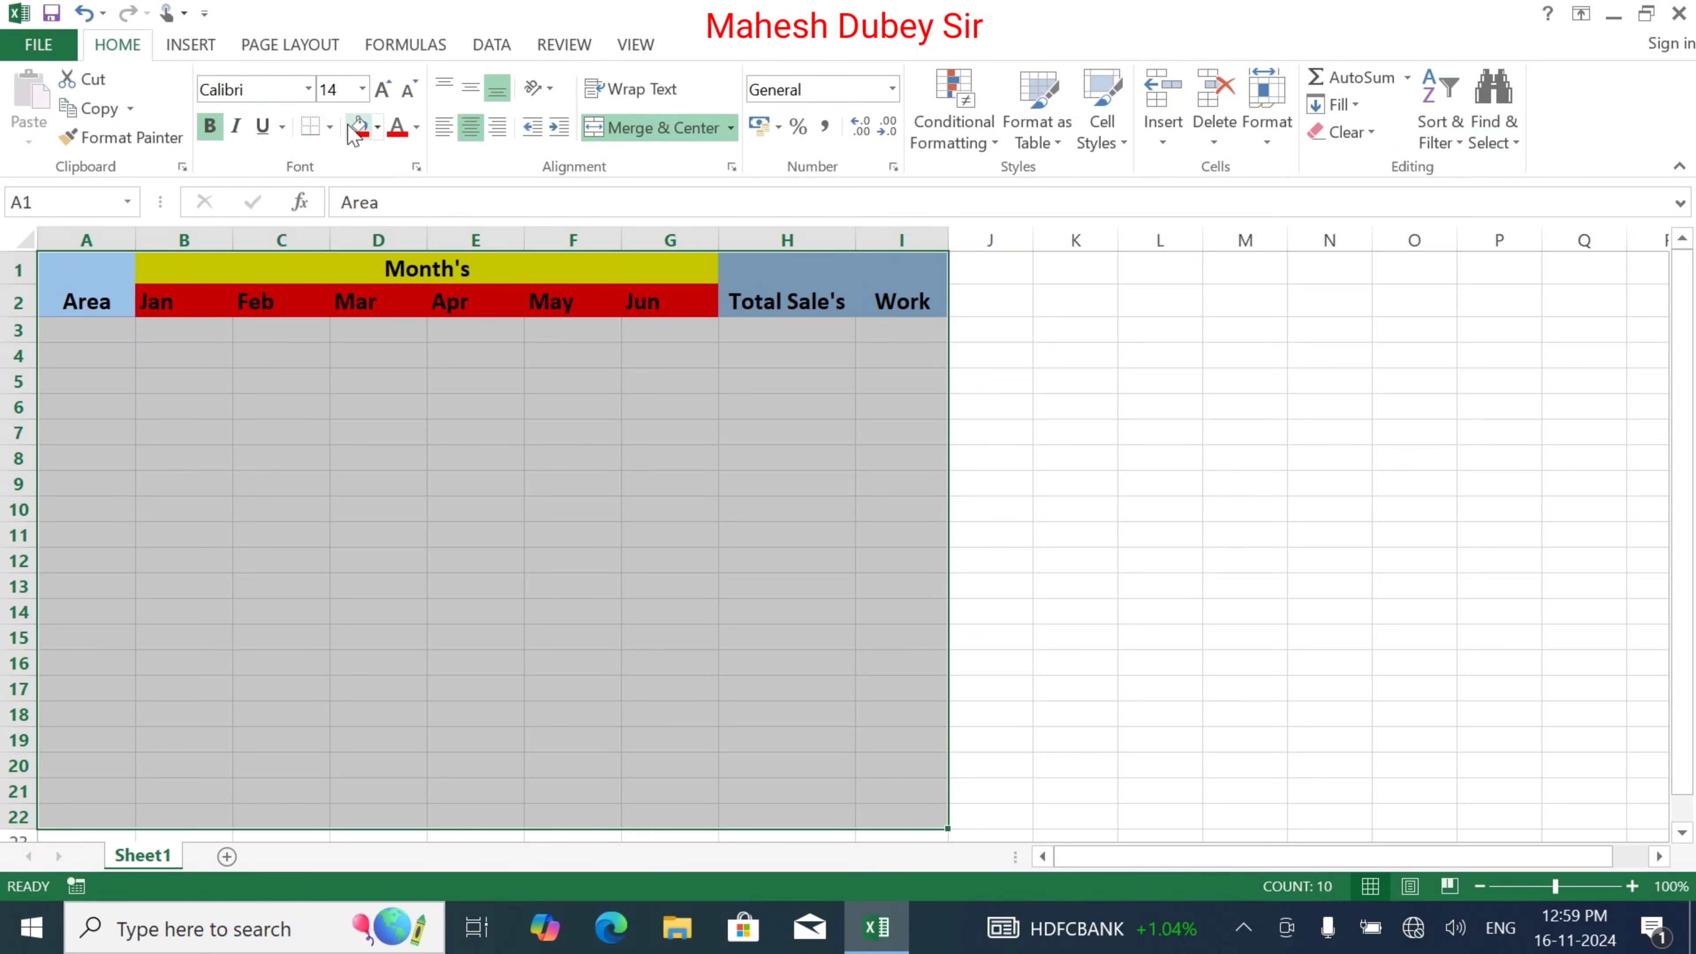
pyautogui.click(330, 127)
pyautogui.click(383, 349)
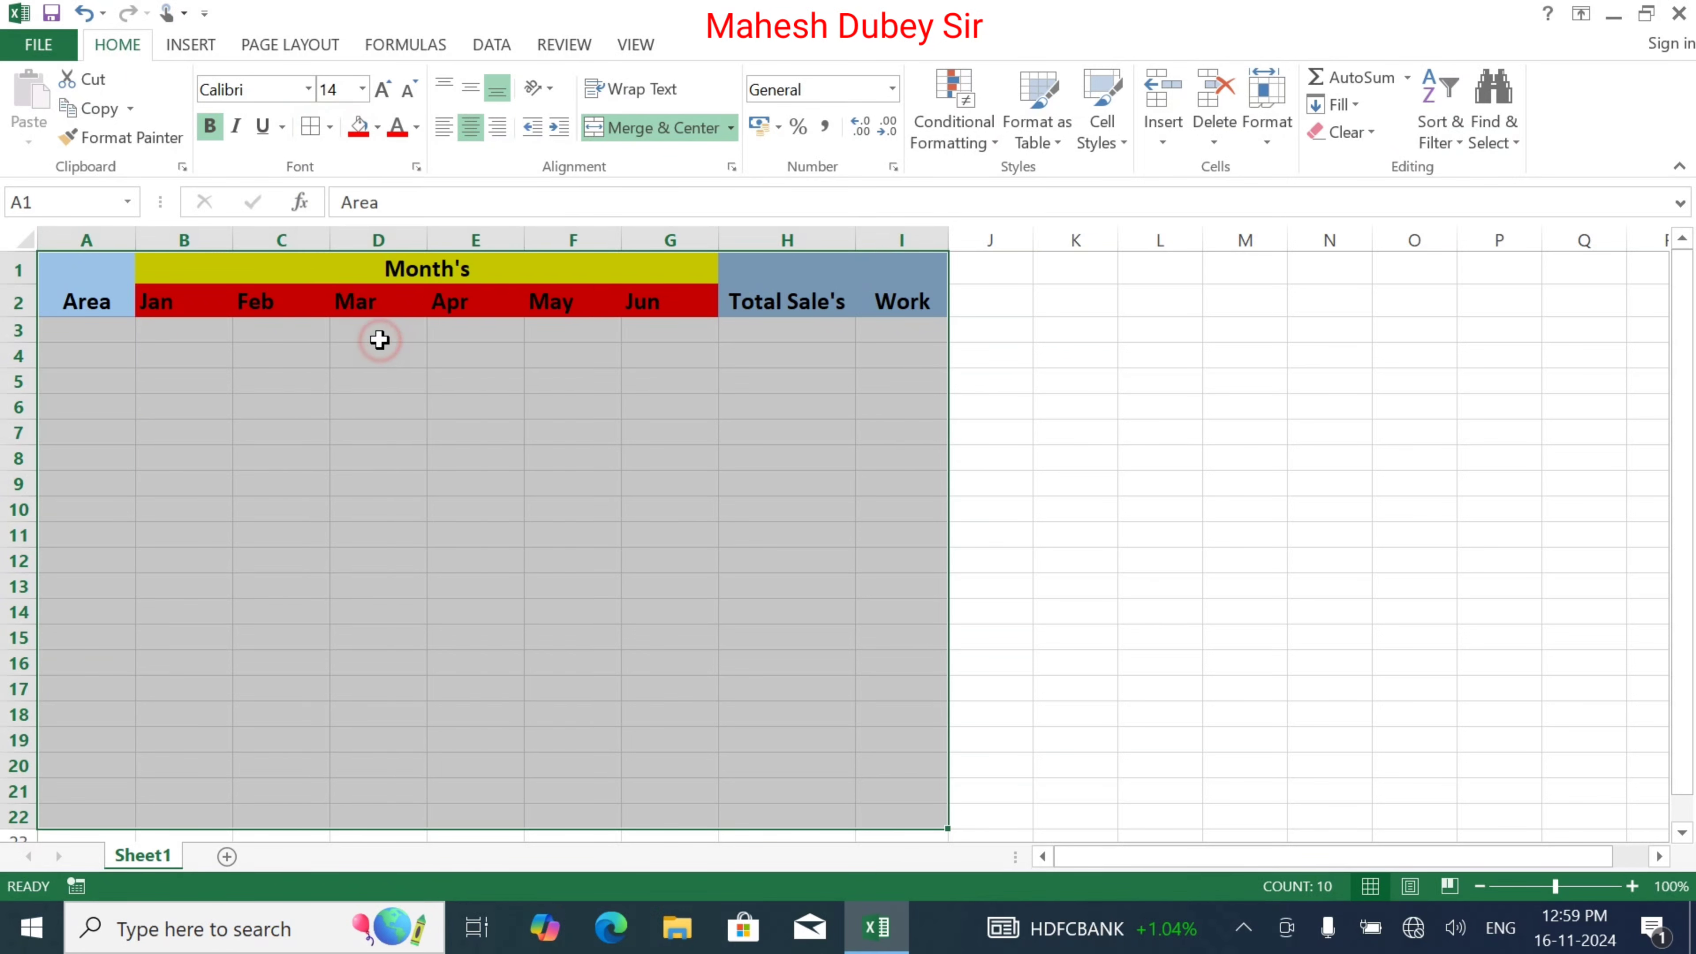
pyautogui.click(104, 327)
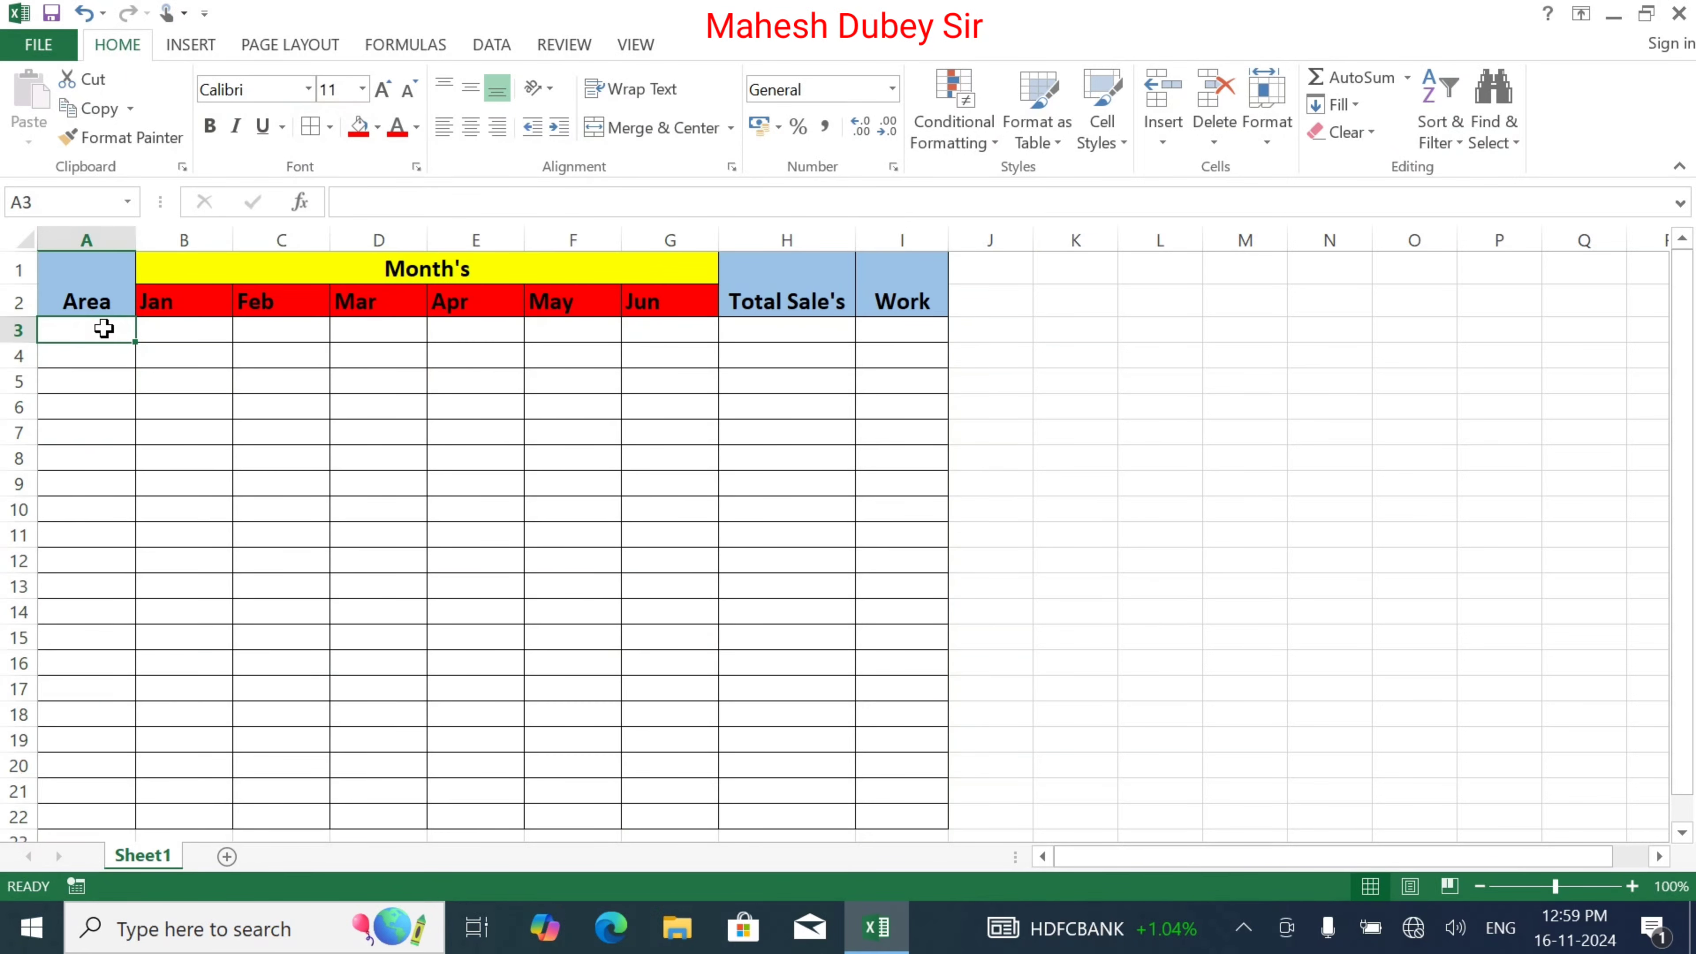
# Remove the borders from the range A1:I24
pyautogui.moveTo(76, 272); pyautogui.dragTo(915, 835)
pyautogui.click(312, 124)
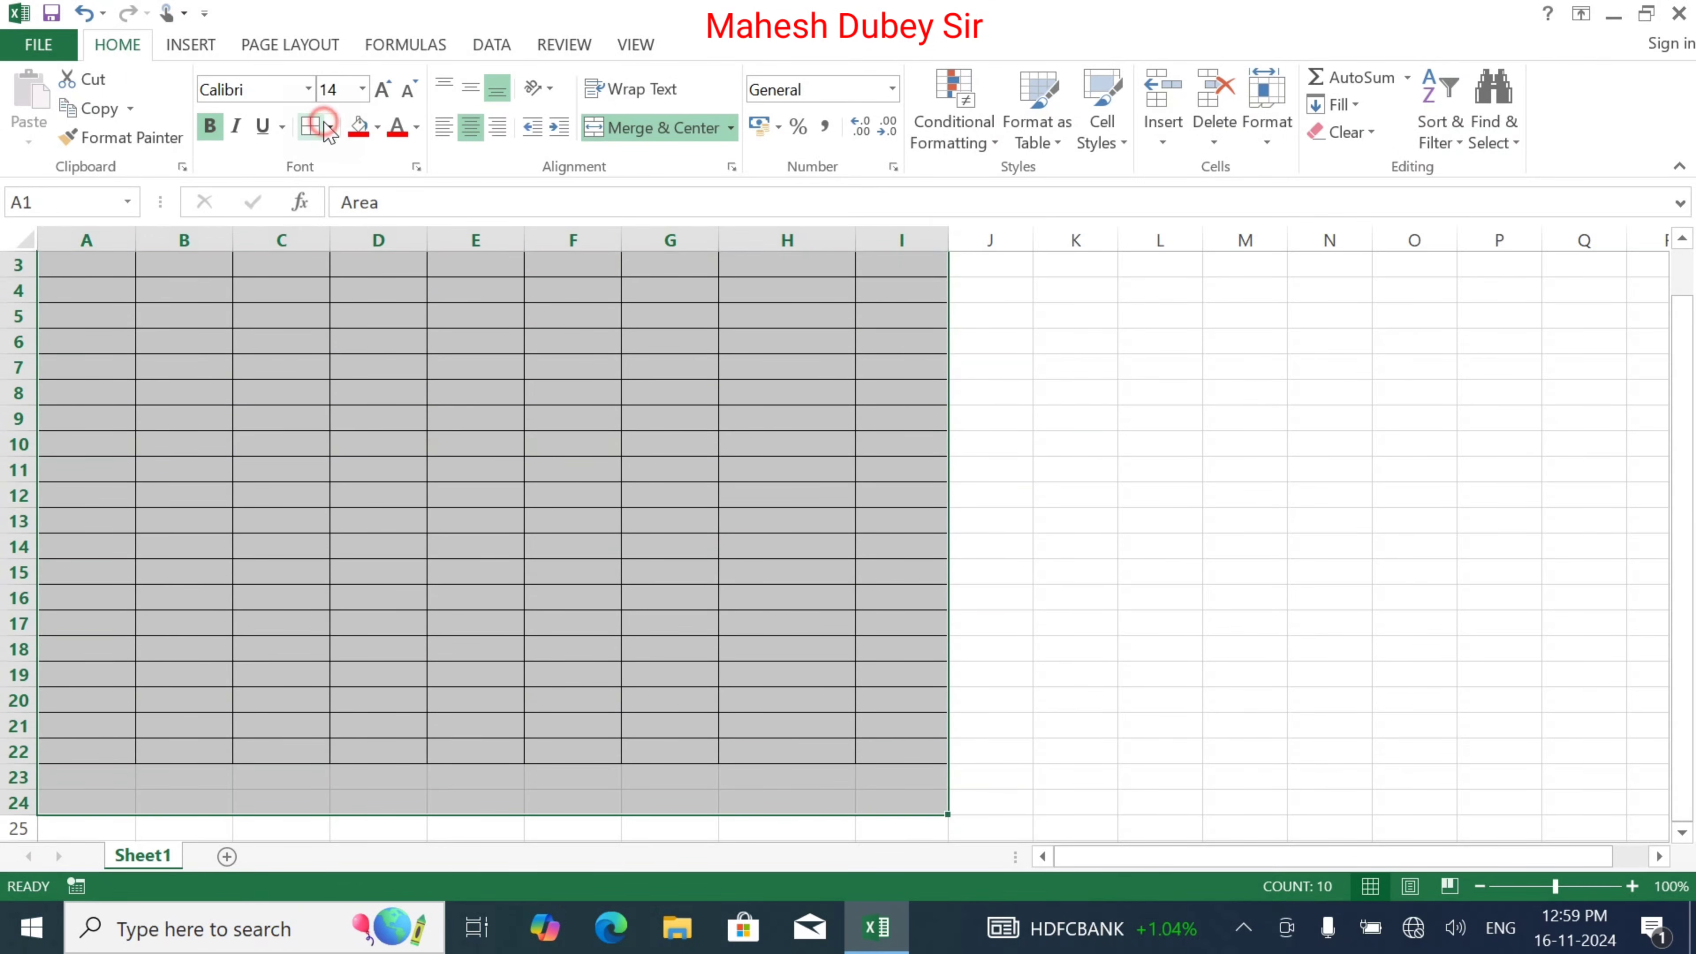
pyautogui.click(330, 126)
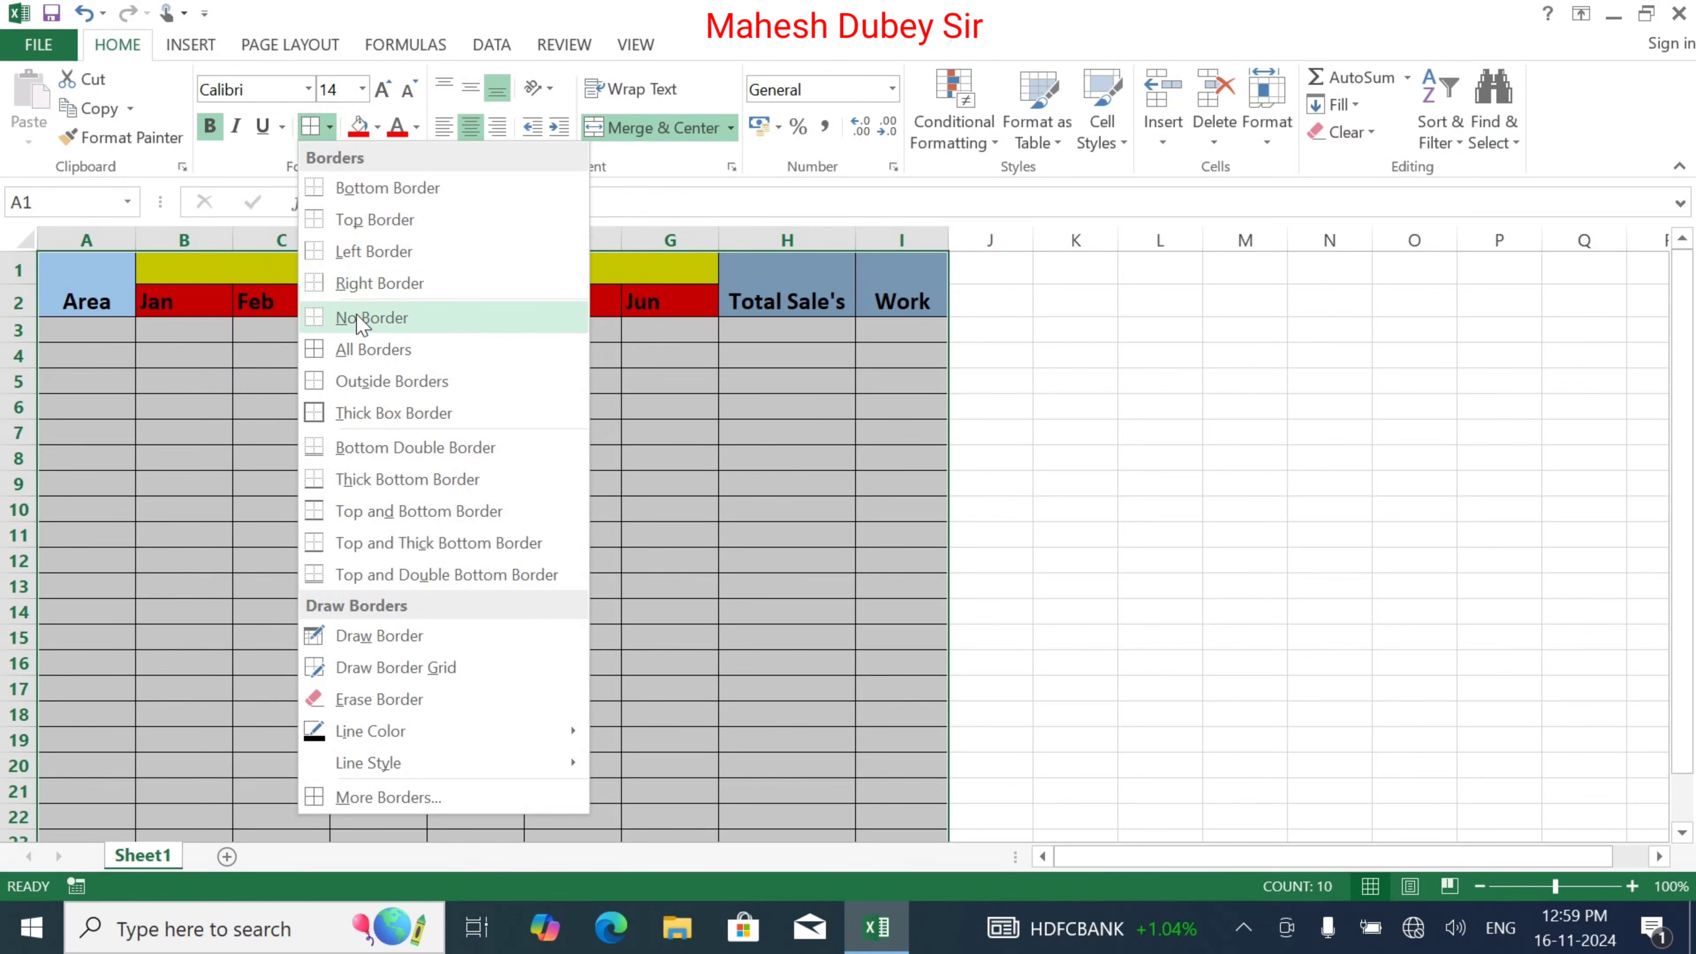
pyautogui.click(341, 314)
# Apply All Borders to the table range A1:I7
pyautogui.moveTo(107, 286); pyautogui.dragTo(868, 434)
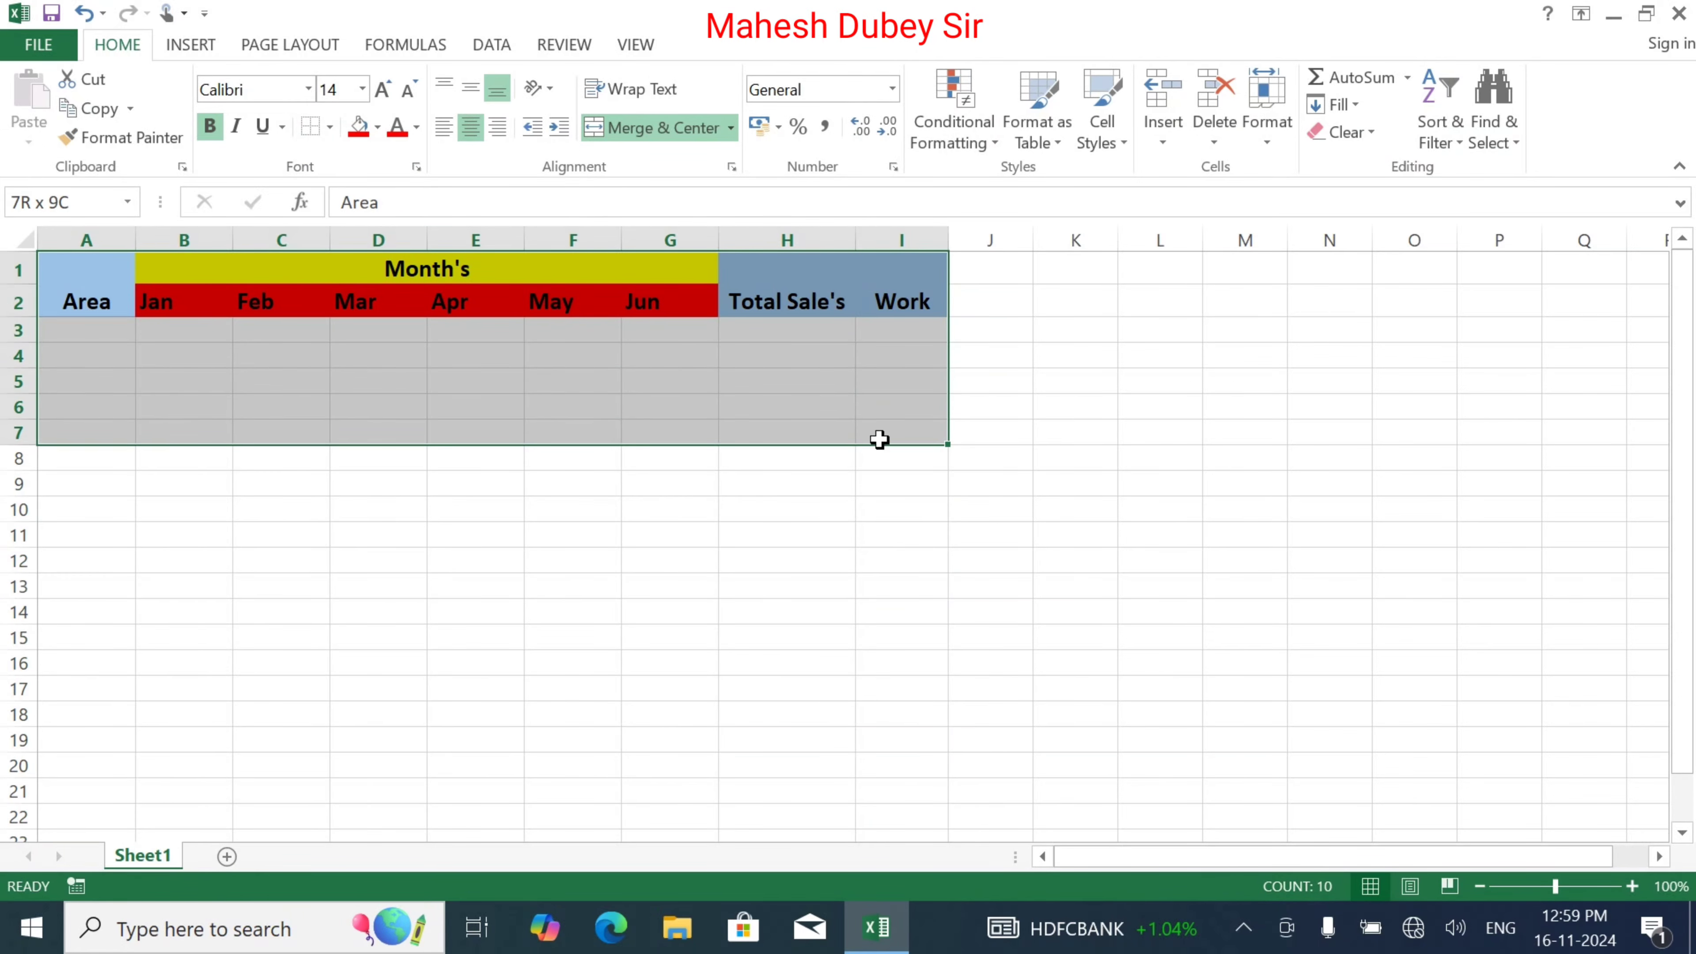
pyautogui.click(330, 127)
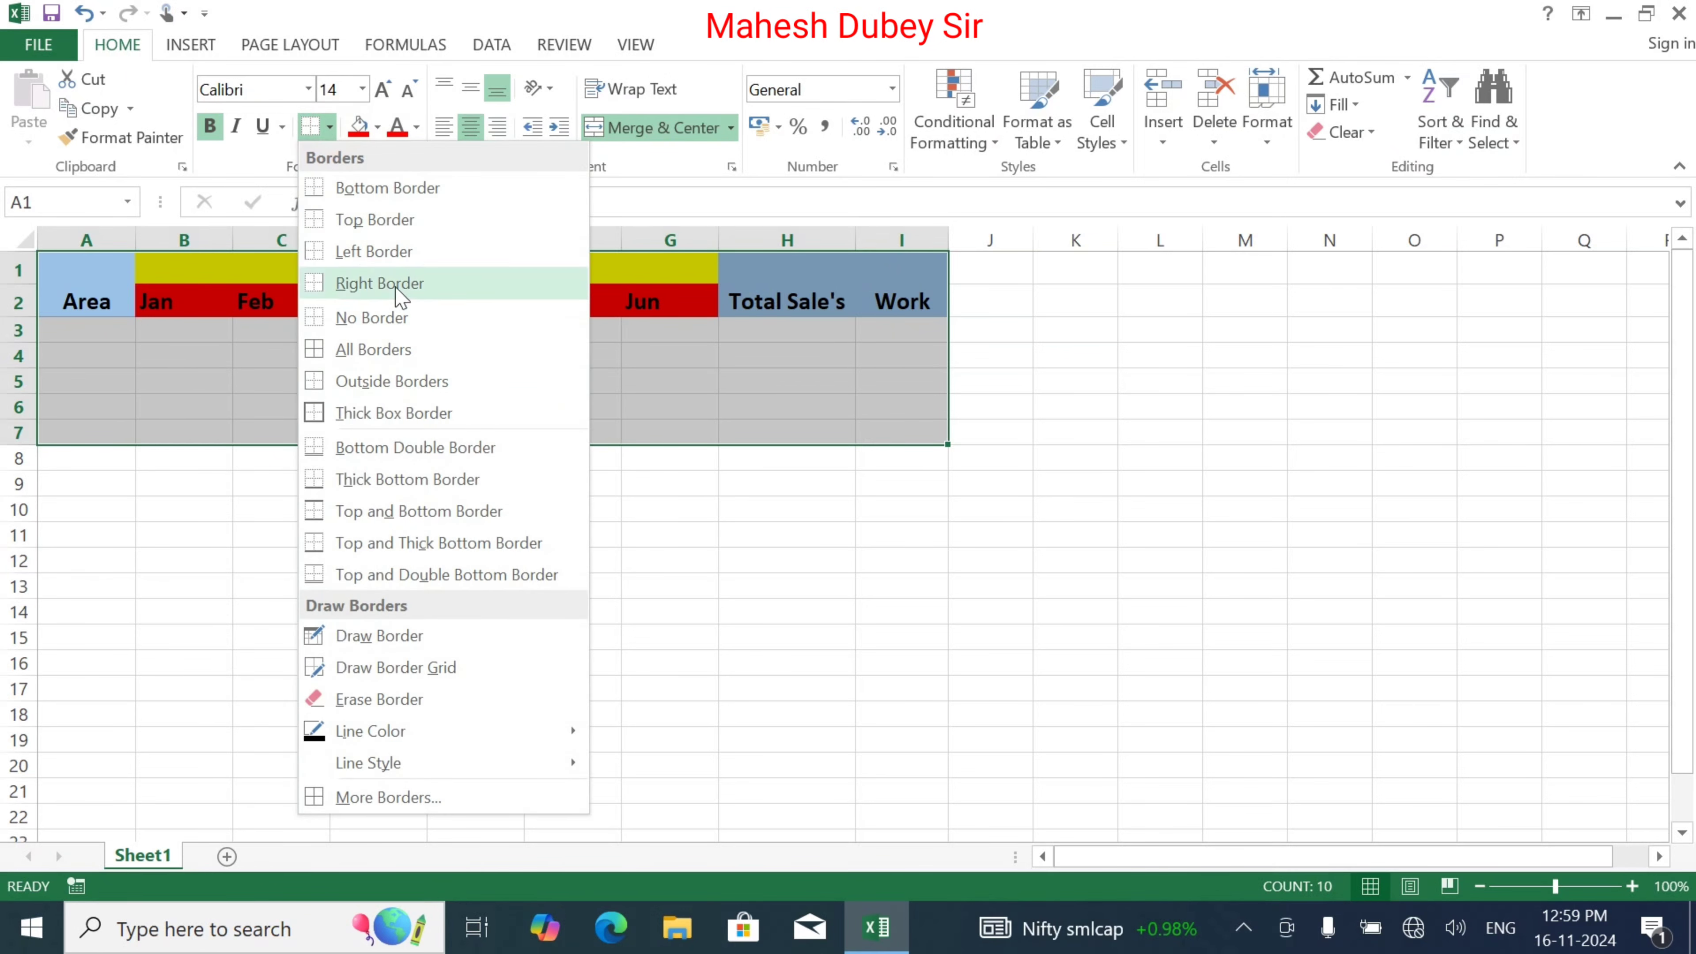
pyautogui.click(397, 349)
# Enter the area names East, West, North and South in cells A3 to A6
pyautogui.click(73, 339)
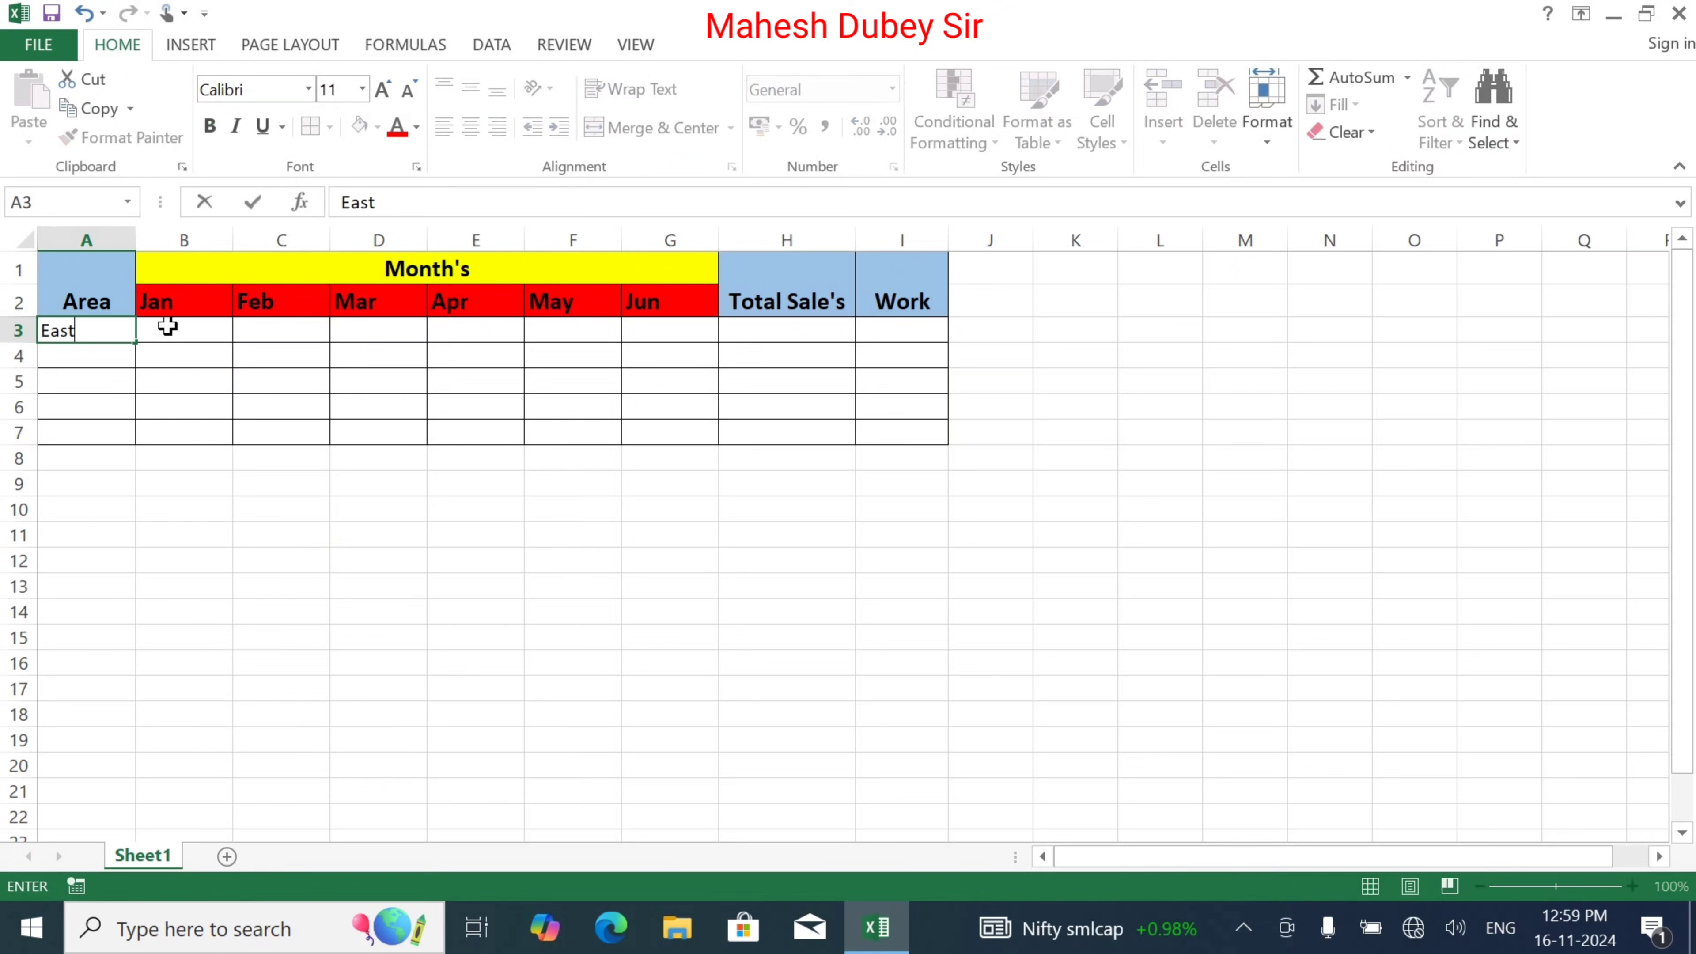
pyautogui.press('Return')
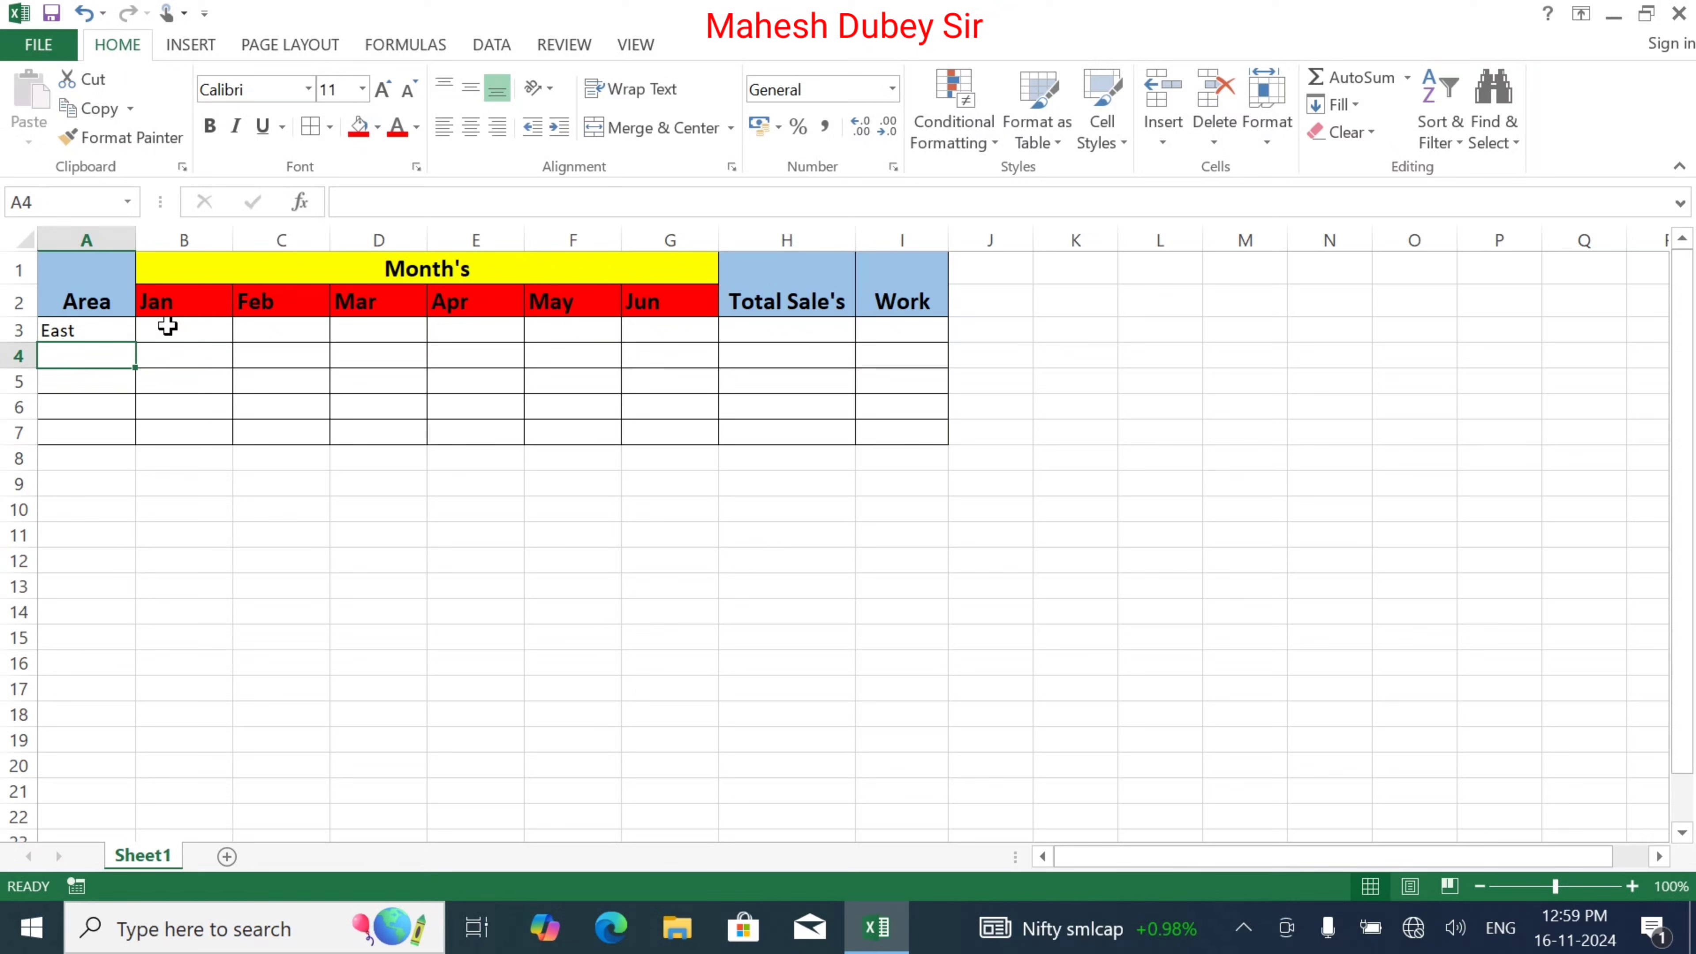
pyautogui.write('West')
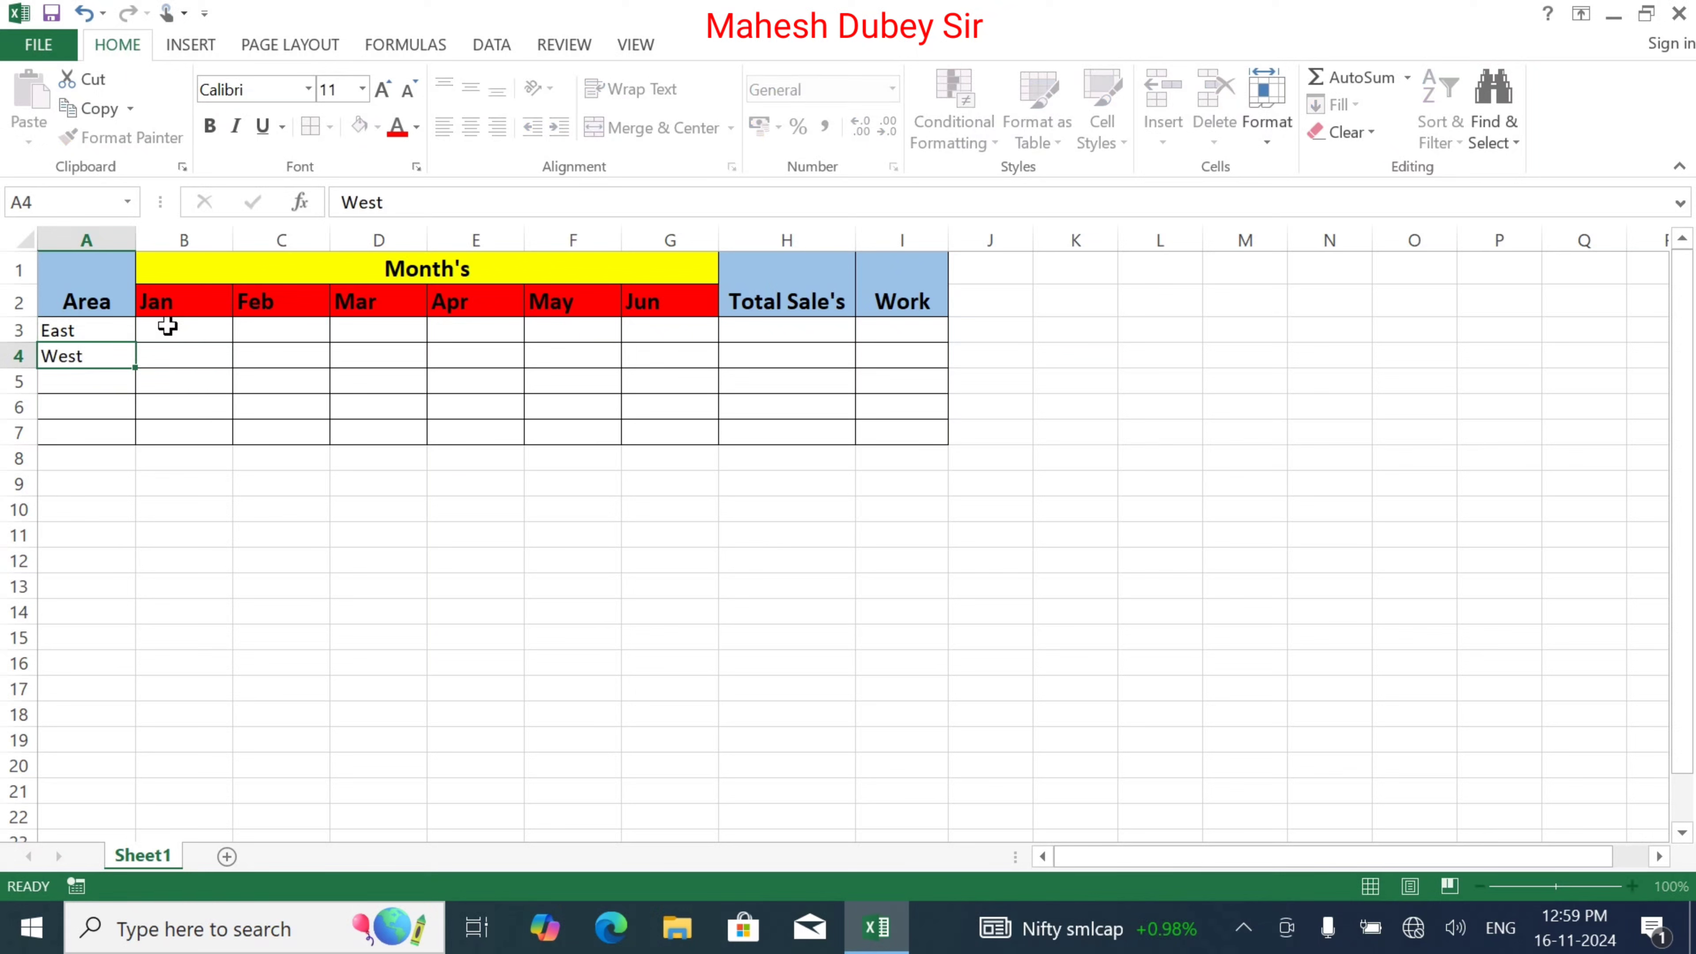
pyautogui.press('Return')
pyautogui.write('Nor')
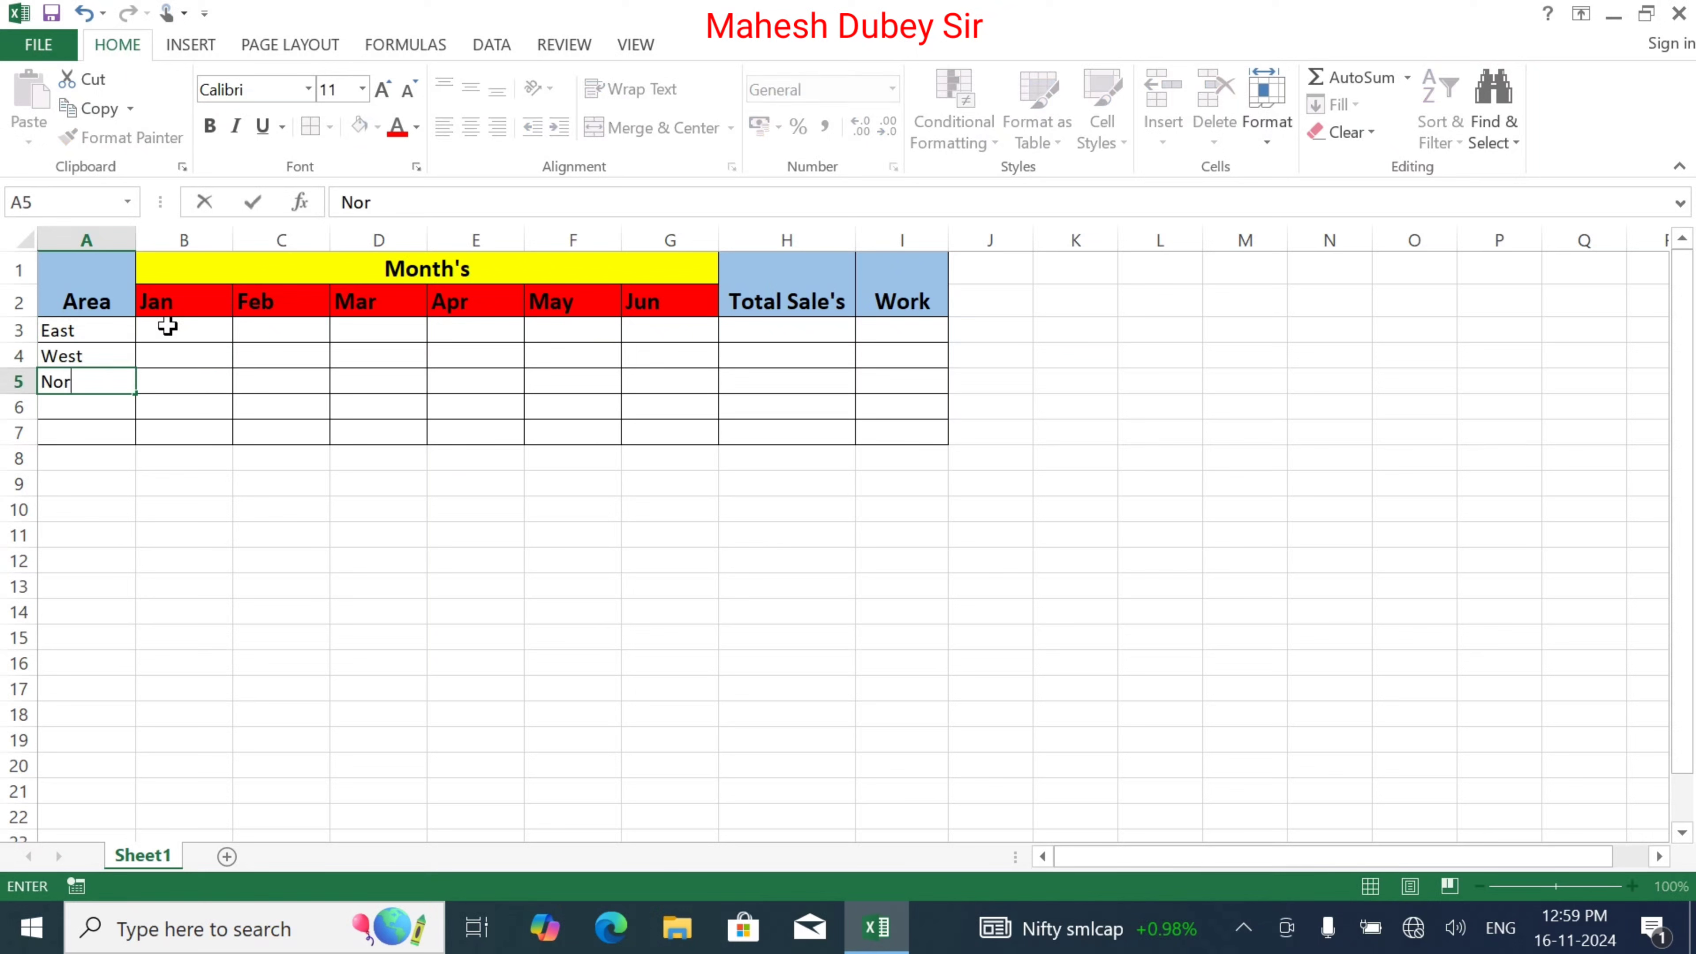
pyautogui.write('th')
pyautogui.press('Return')
pyautogui.write('Sa')
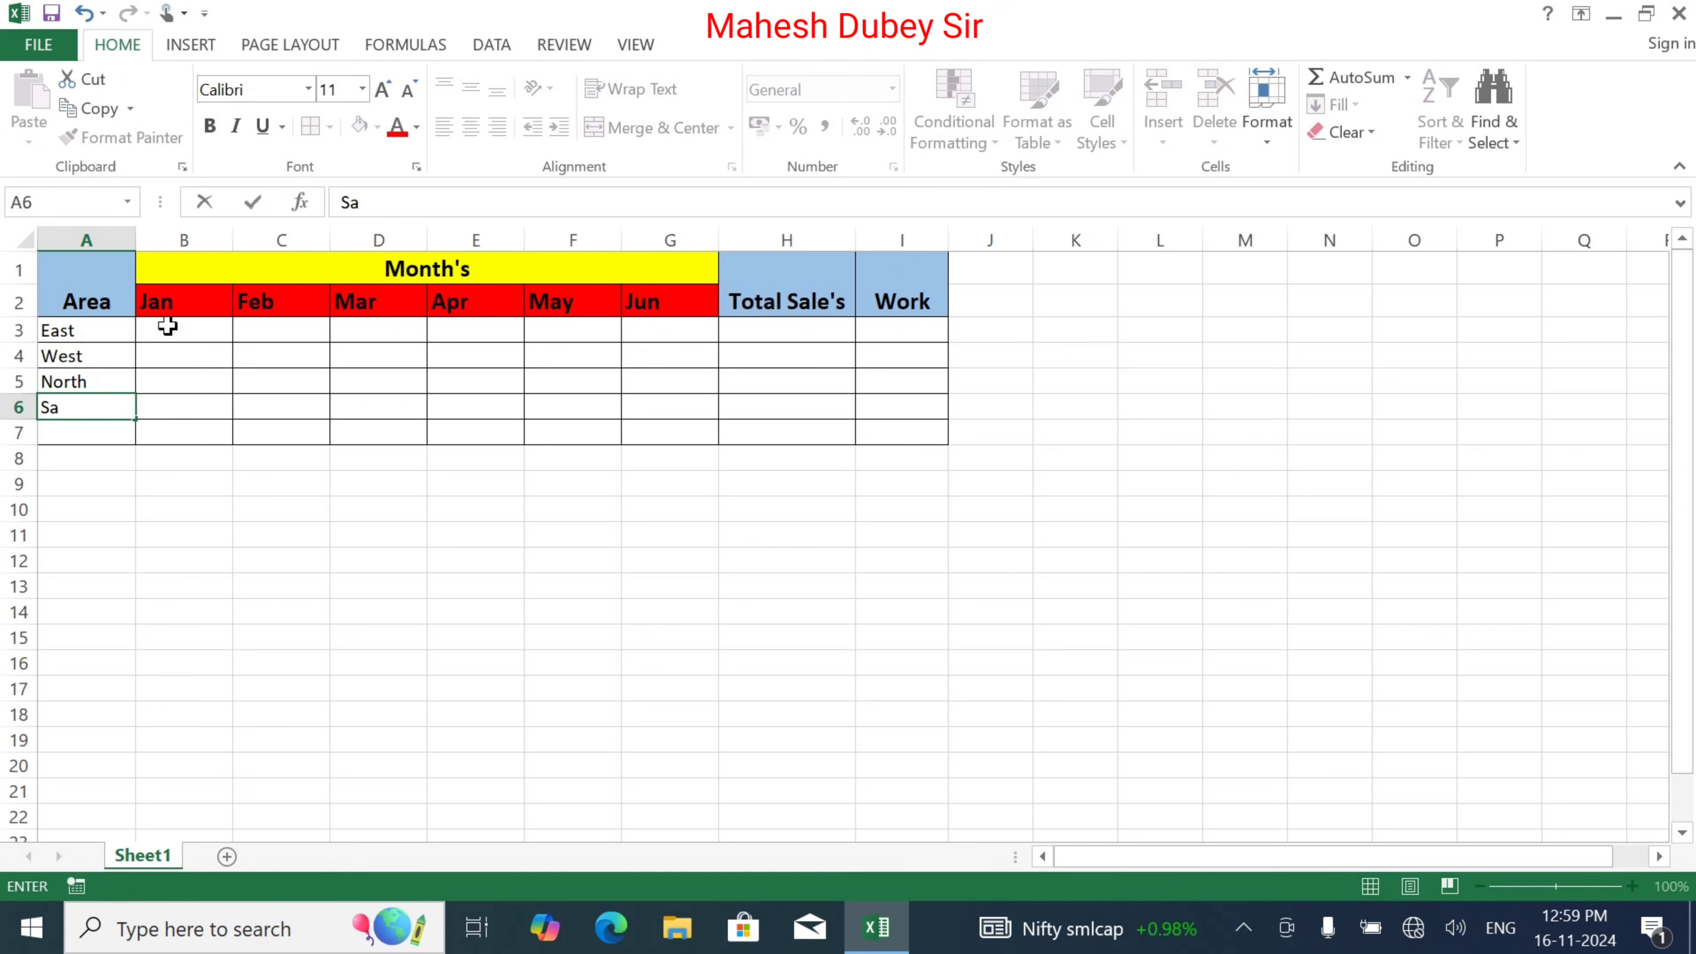
pyautogui.write('outh')
pyautogui.press('BackSpace')
pyautogui.press('BackSpace')
pyautogui.write('outhg')
pyautogui.press('Tab')
# Delete the empty bordered row 7 below the South row
pyautogui.click(18, 414)
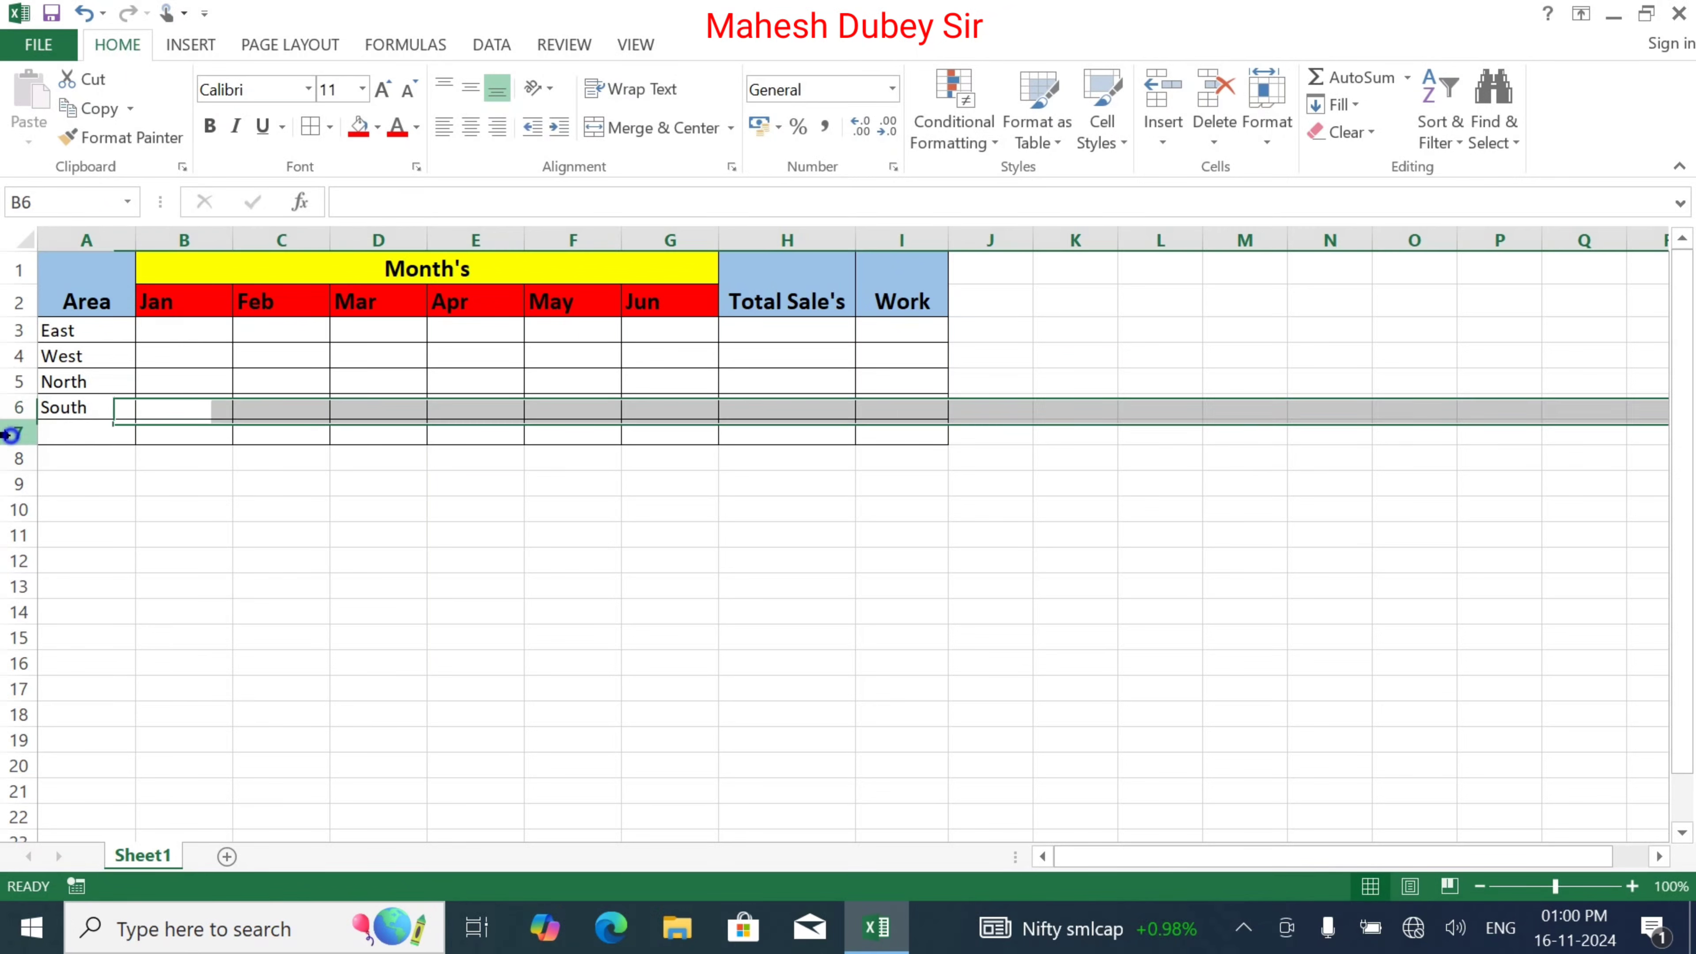
pyautogui.rightClick(16, 432)
pyautogui.click(100, 651)
pyautogui.click(378, 586)
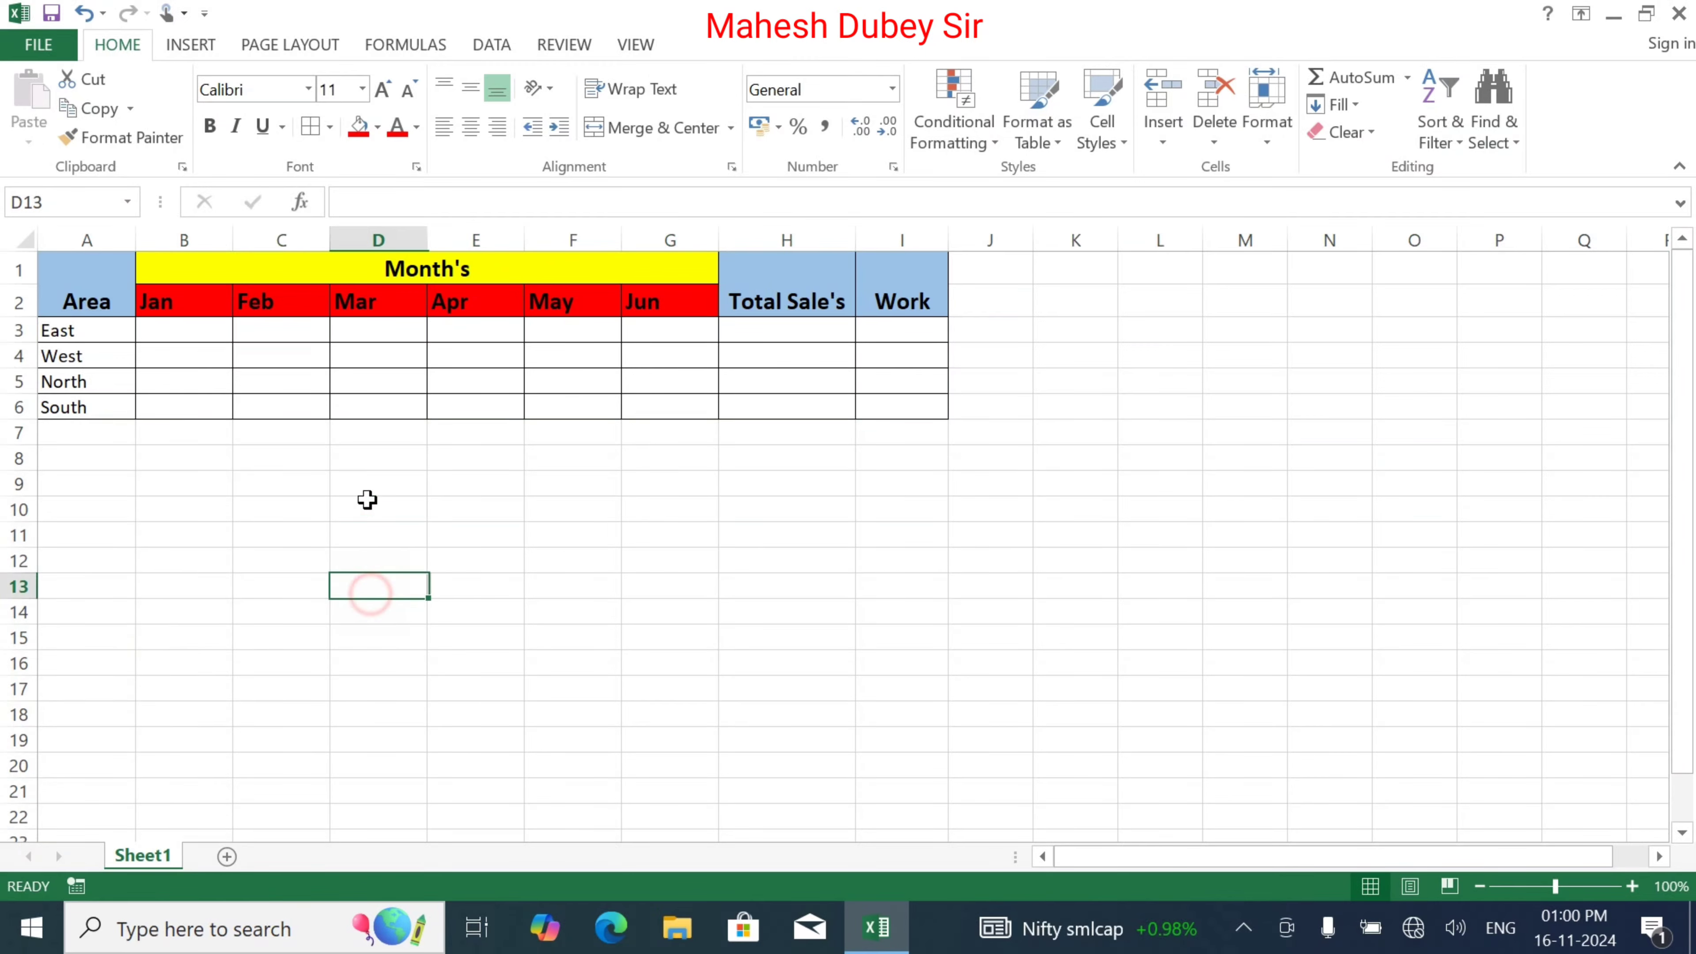
# Make the area names in A3:A6 bold and increase their font size to 12
pyautogui.moveTo(86, 331); pyautogui.dragTo(103, 396)
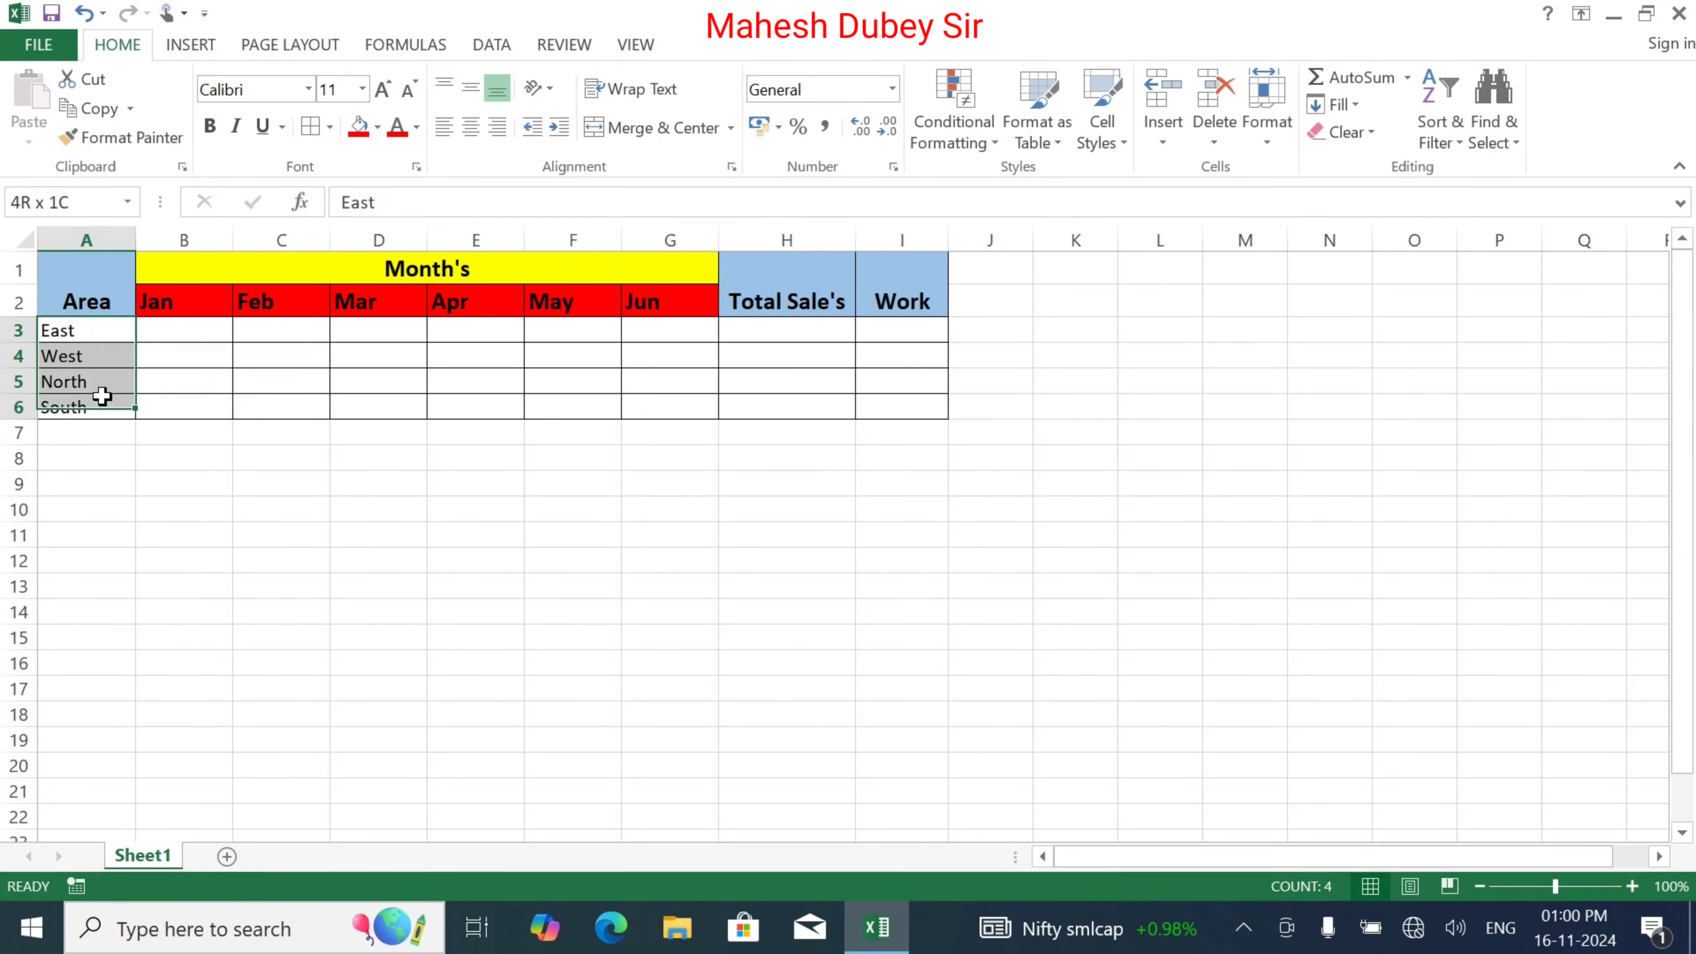
pyautogui.click(210, 126)
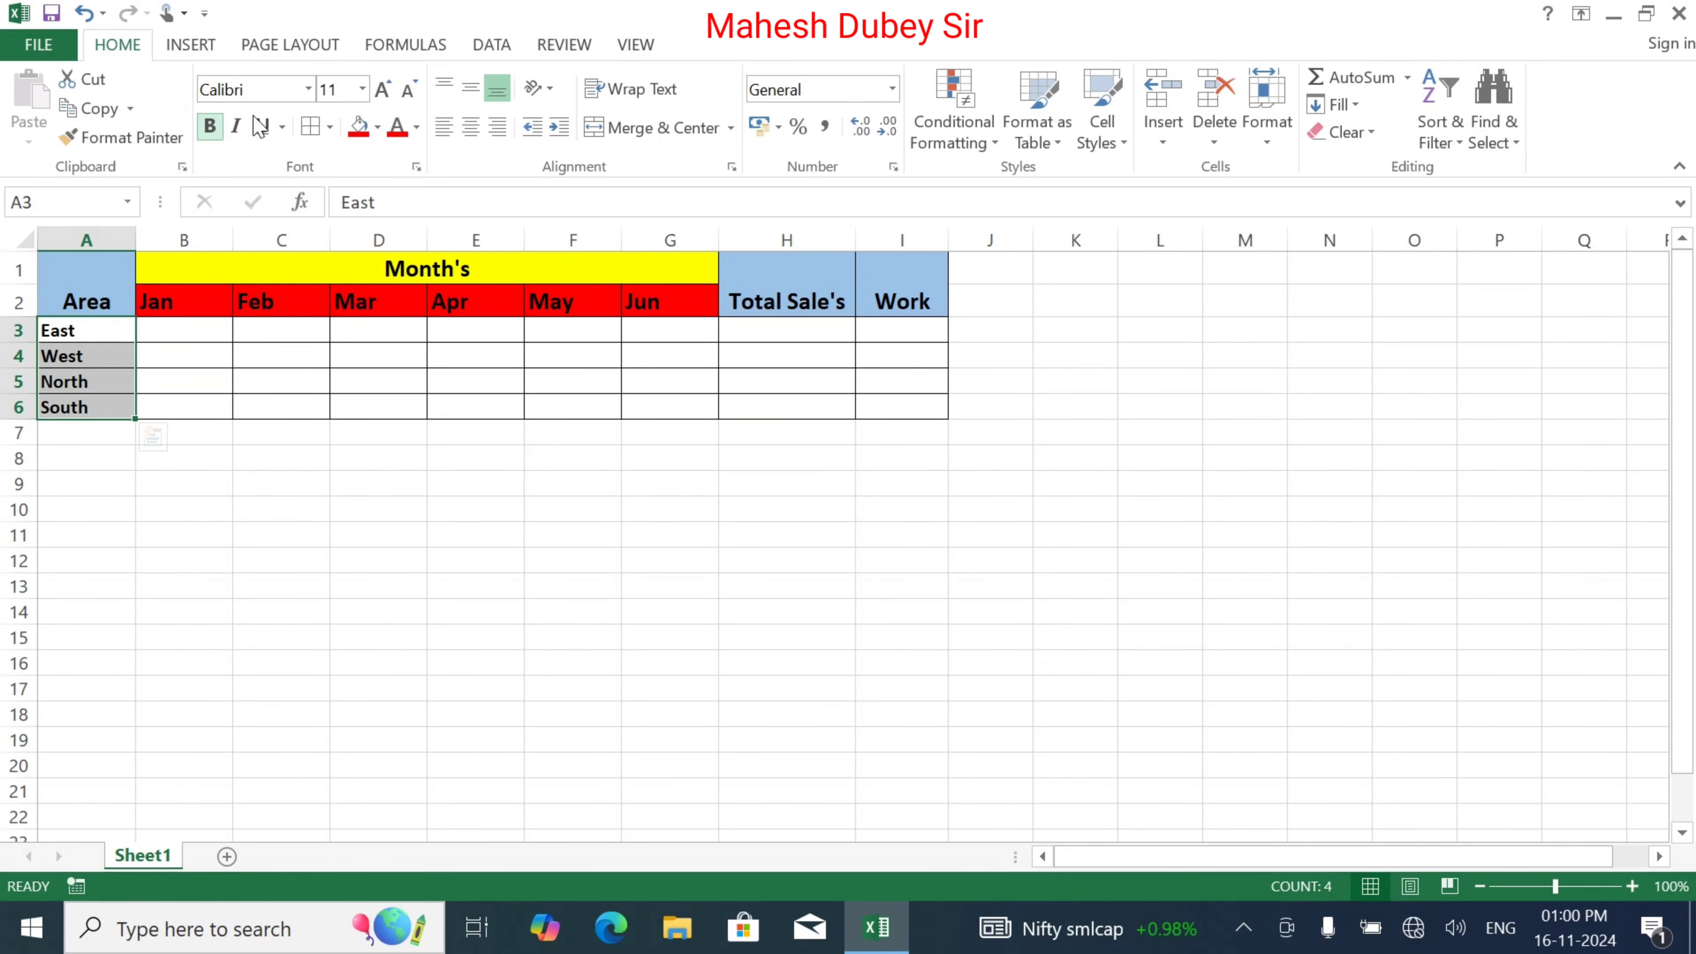
pyautogui.click(383, 88)
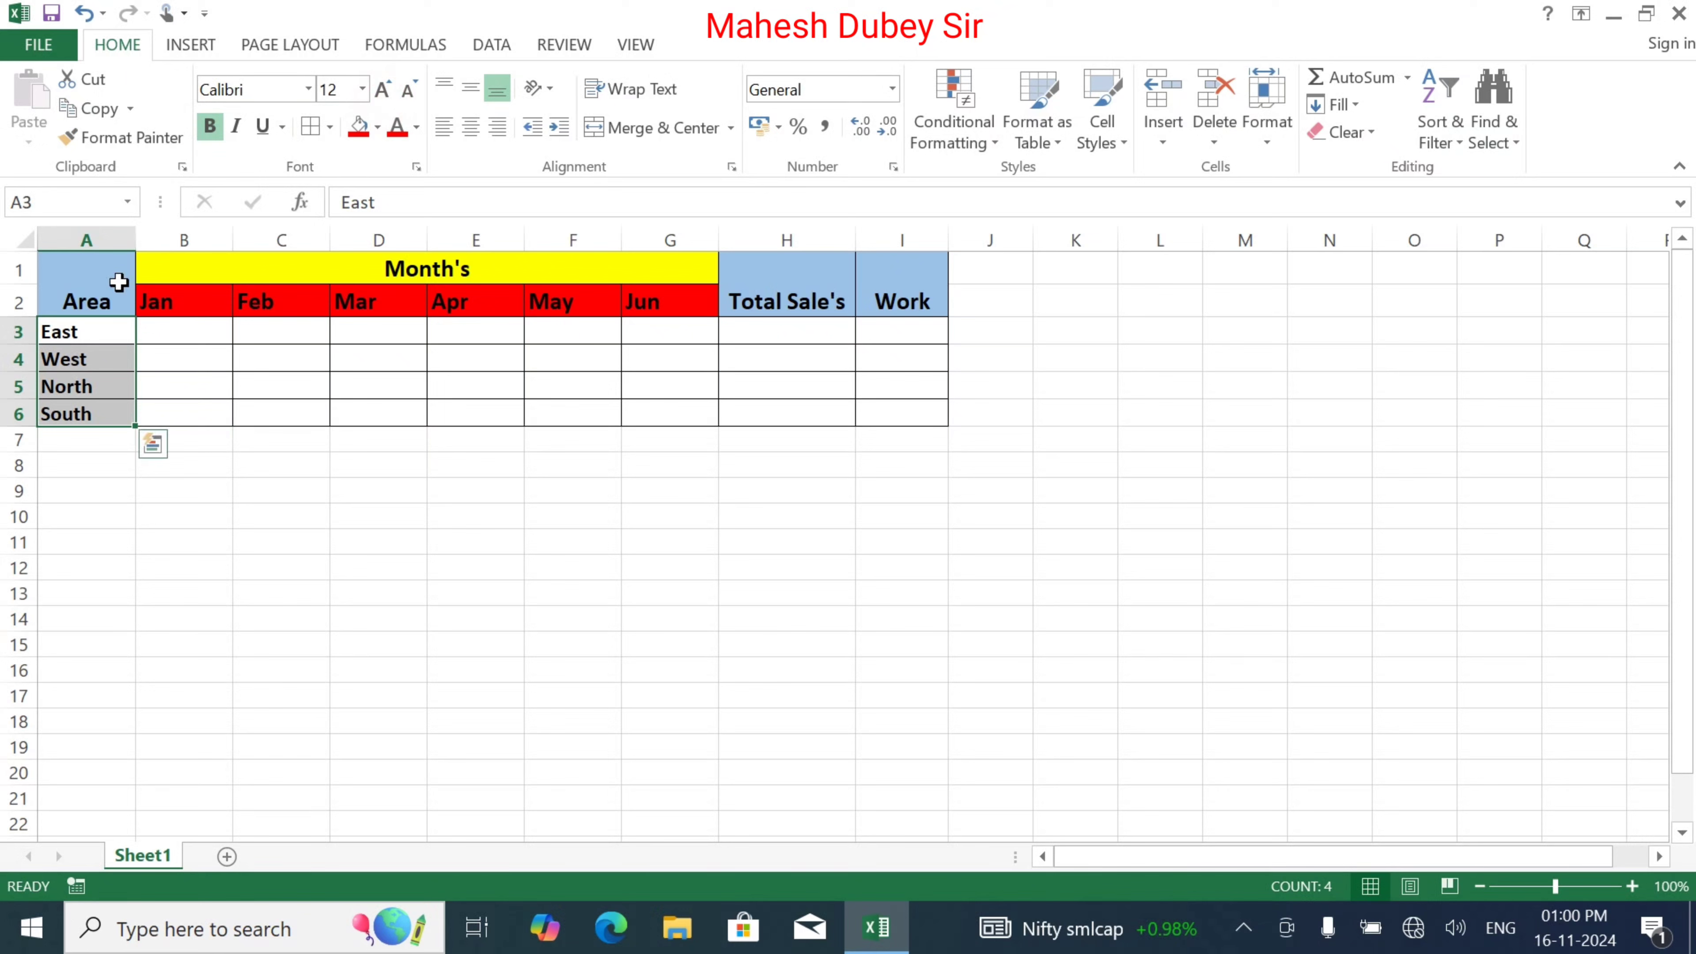
# Centre the contents of the whole table A1:I6 both vertically and horizontally
pyautogui.moveTo(117, 280); pyautogui.dragTo(905, 417)
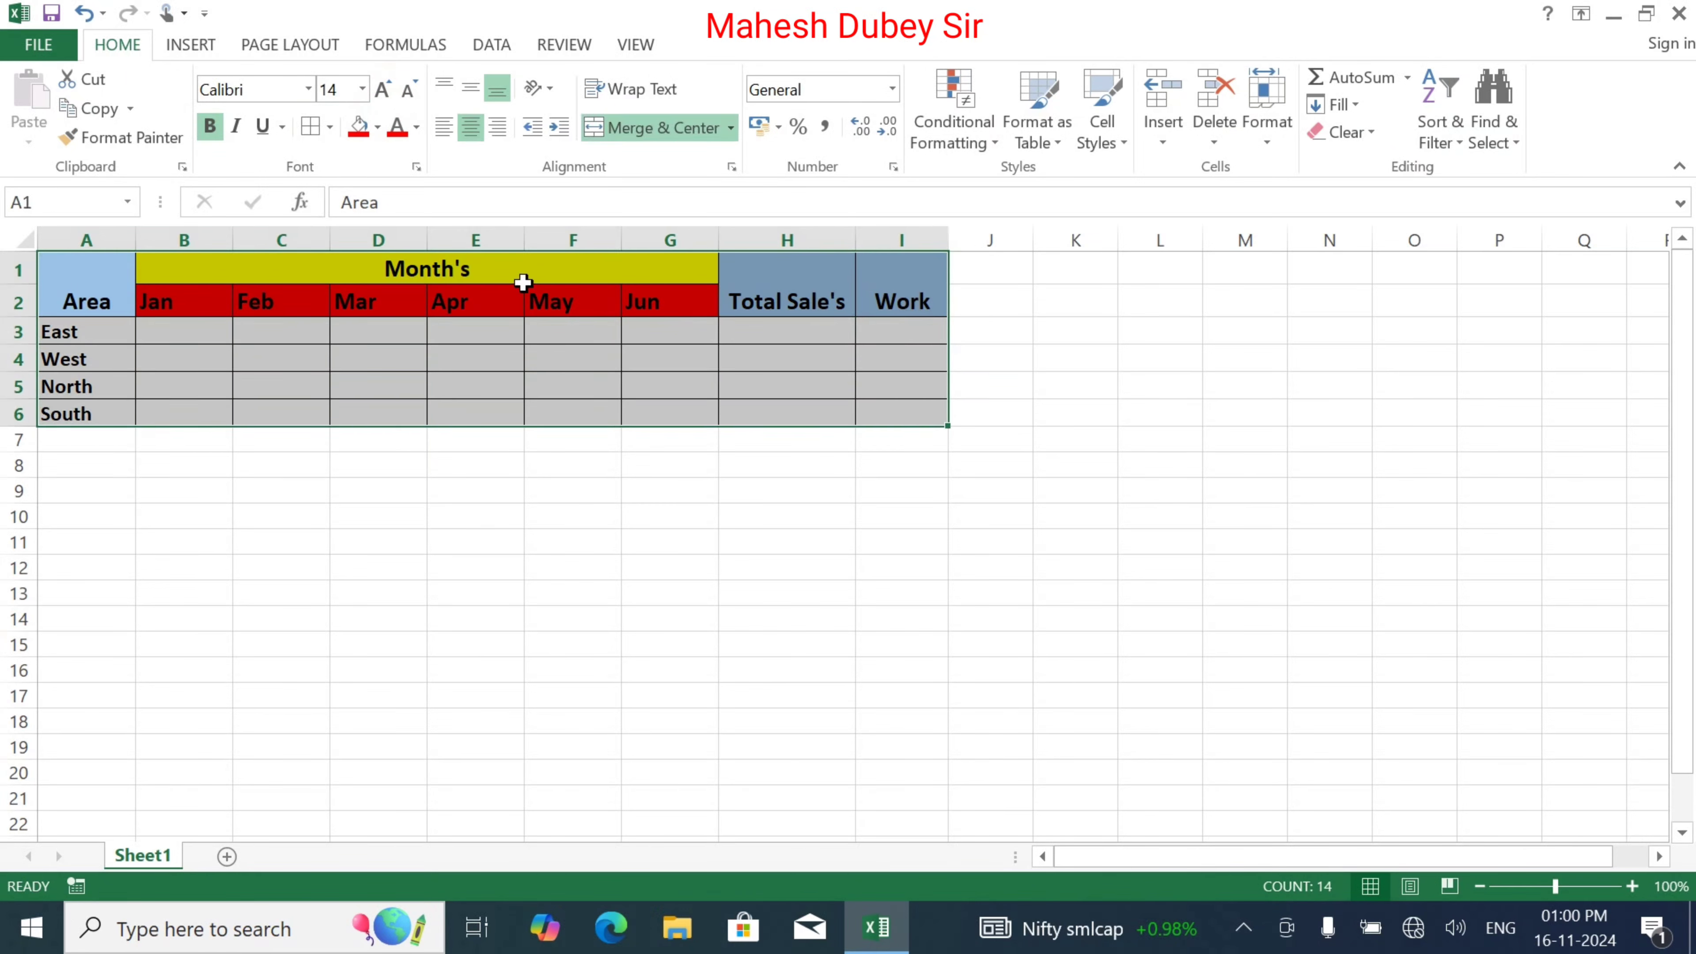
pyautogui.click(474, 92)
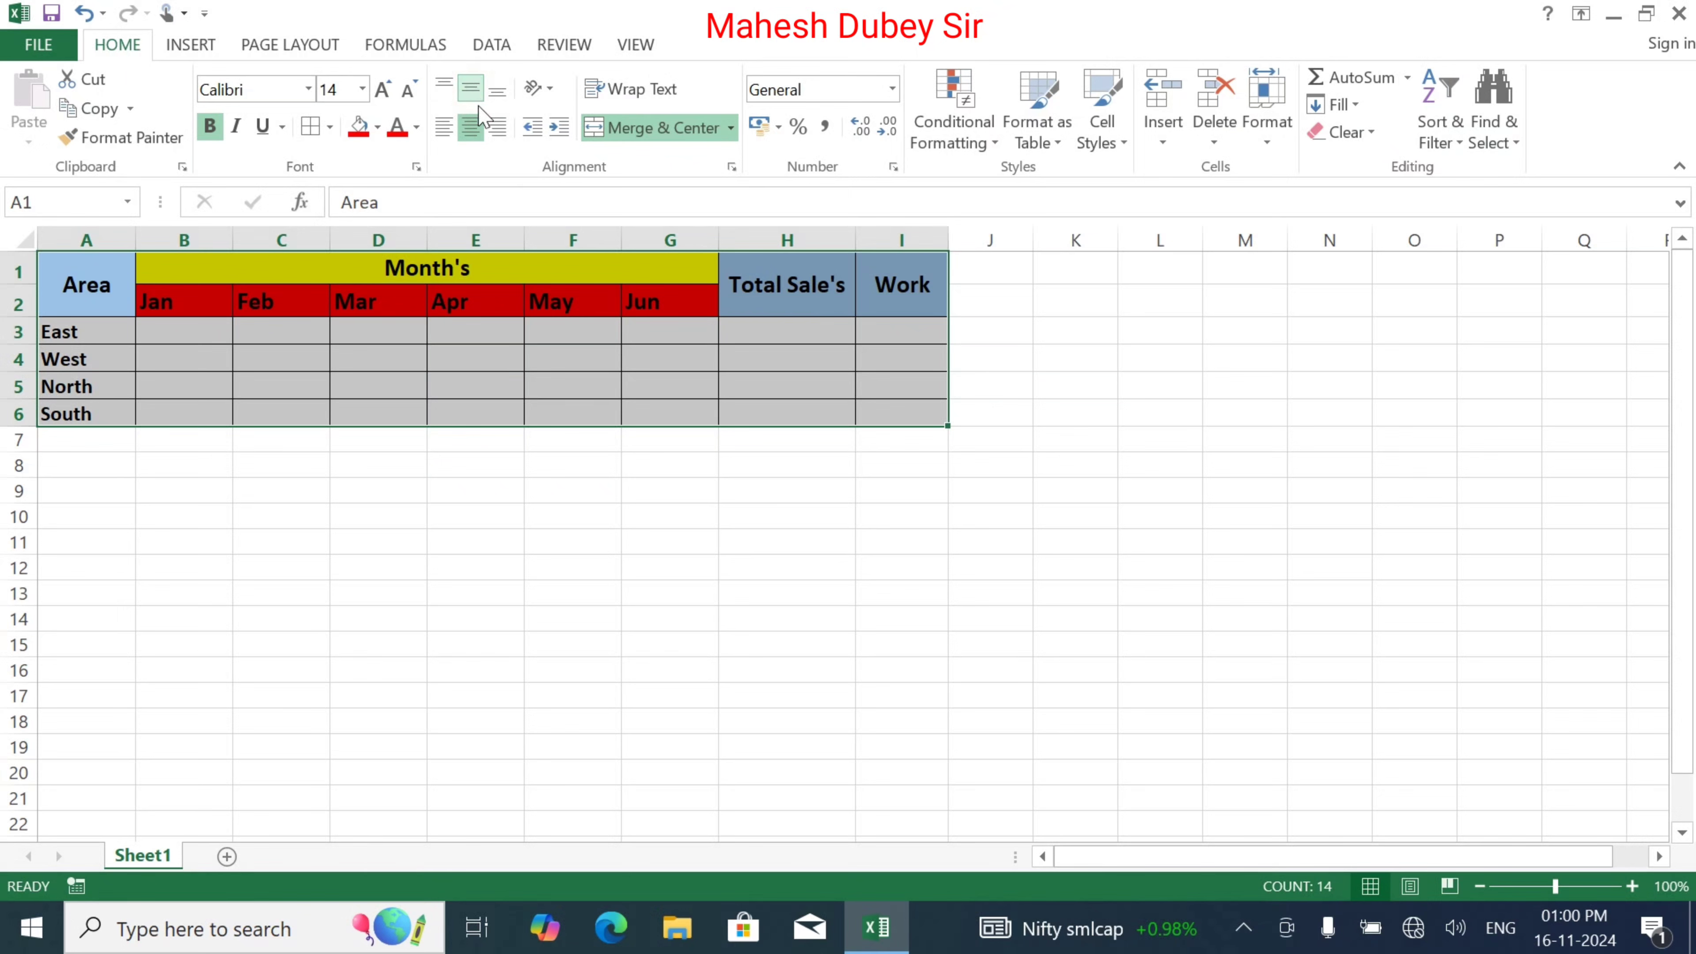
pyautogui.click(472, 124)
pyautogui.click(472, 124)
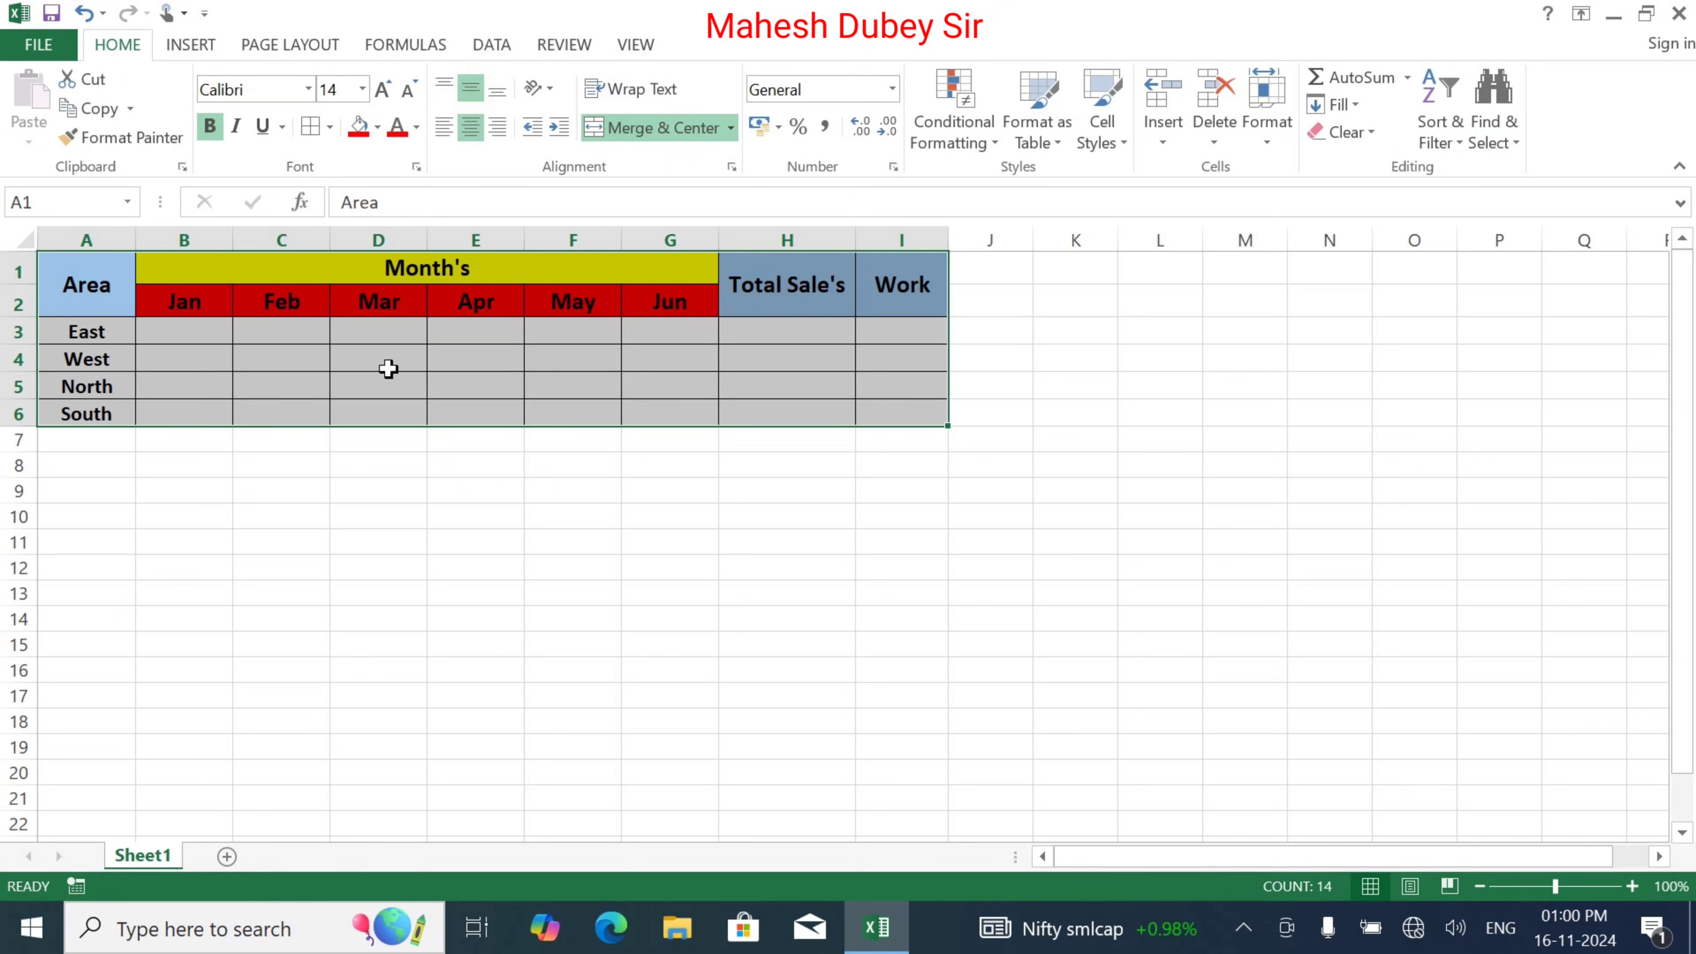
# Apply the Currency number format to the sales and total cells B3:H6
pyautogui.click(173, 334)
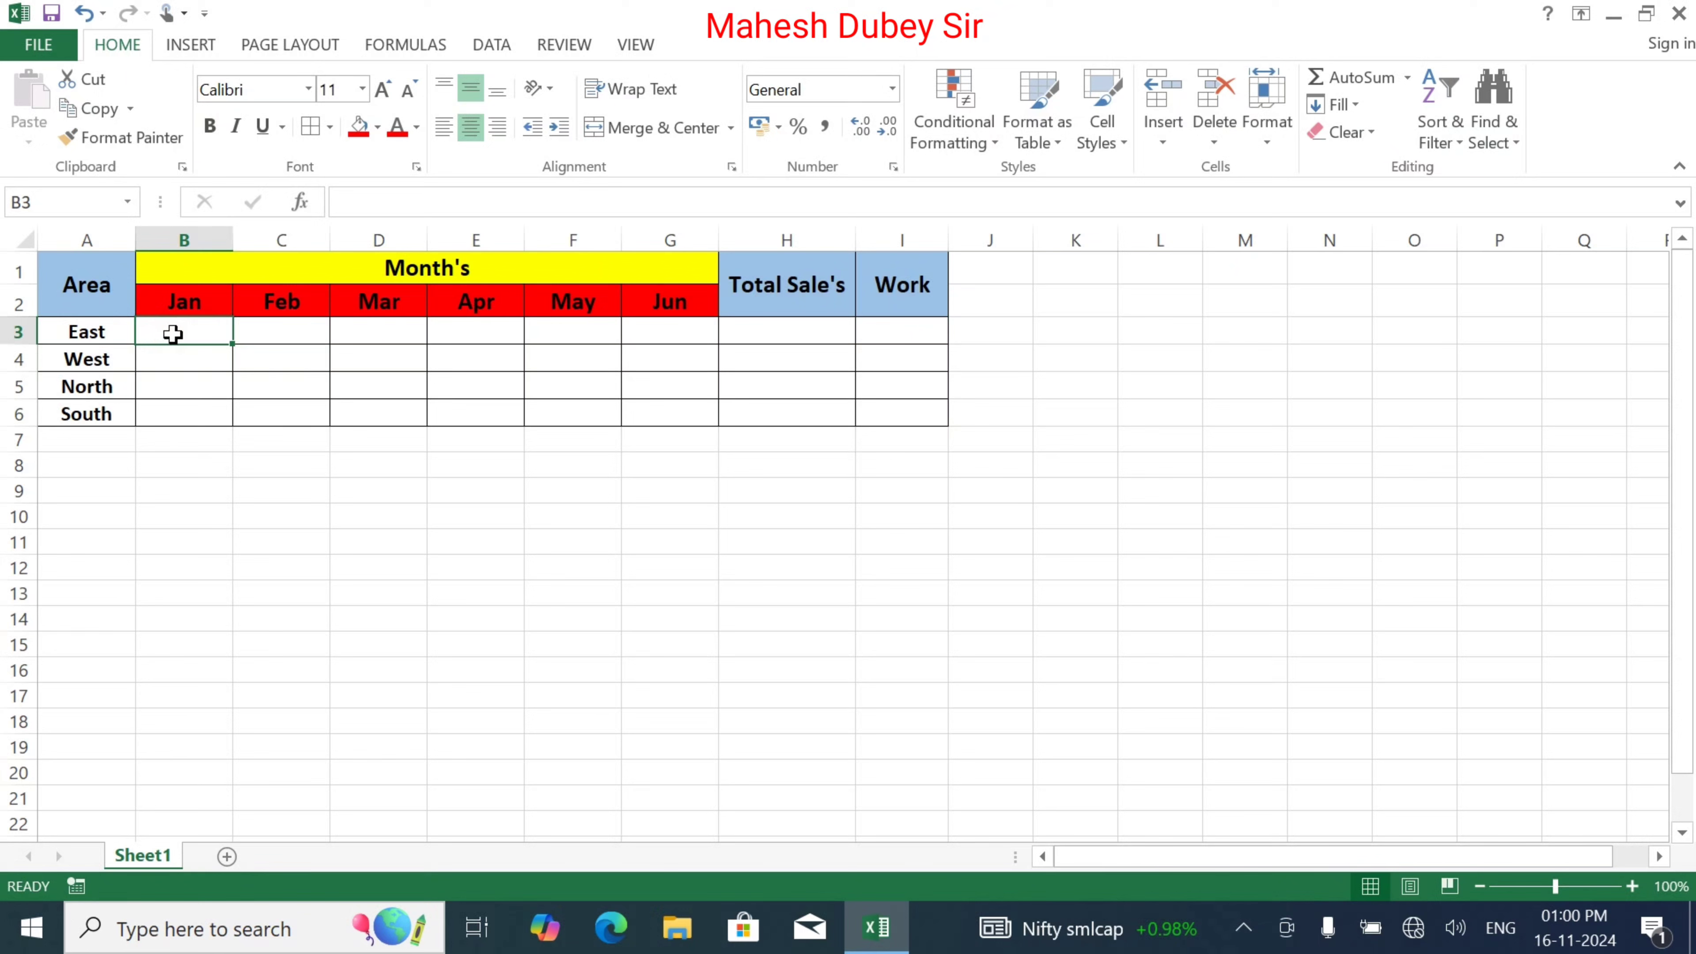
pyautogui.moveTo(171, 333)
pyautogui.mouseDown()
pyautogui.moveTo(796, 367)
pyautogui.moveTo(854, 420)
pyautogui.mouseUp()
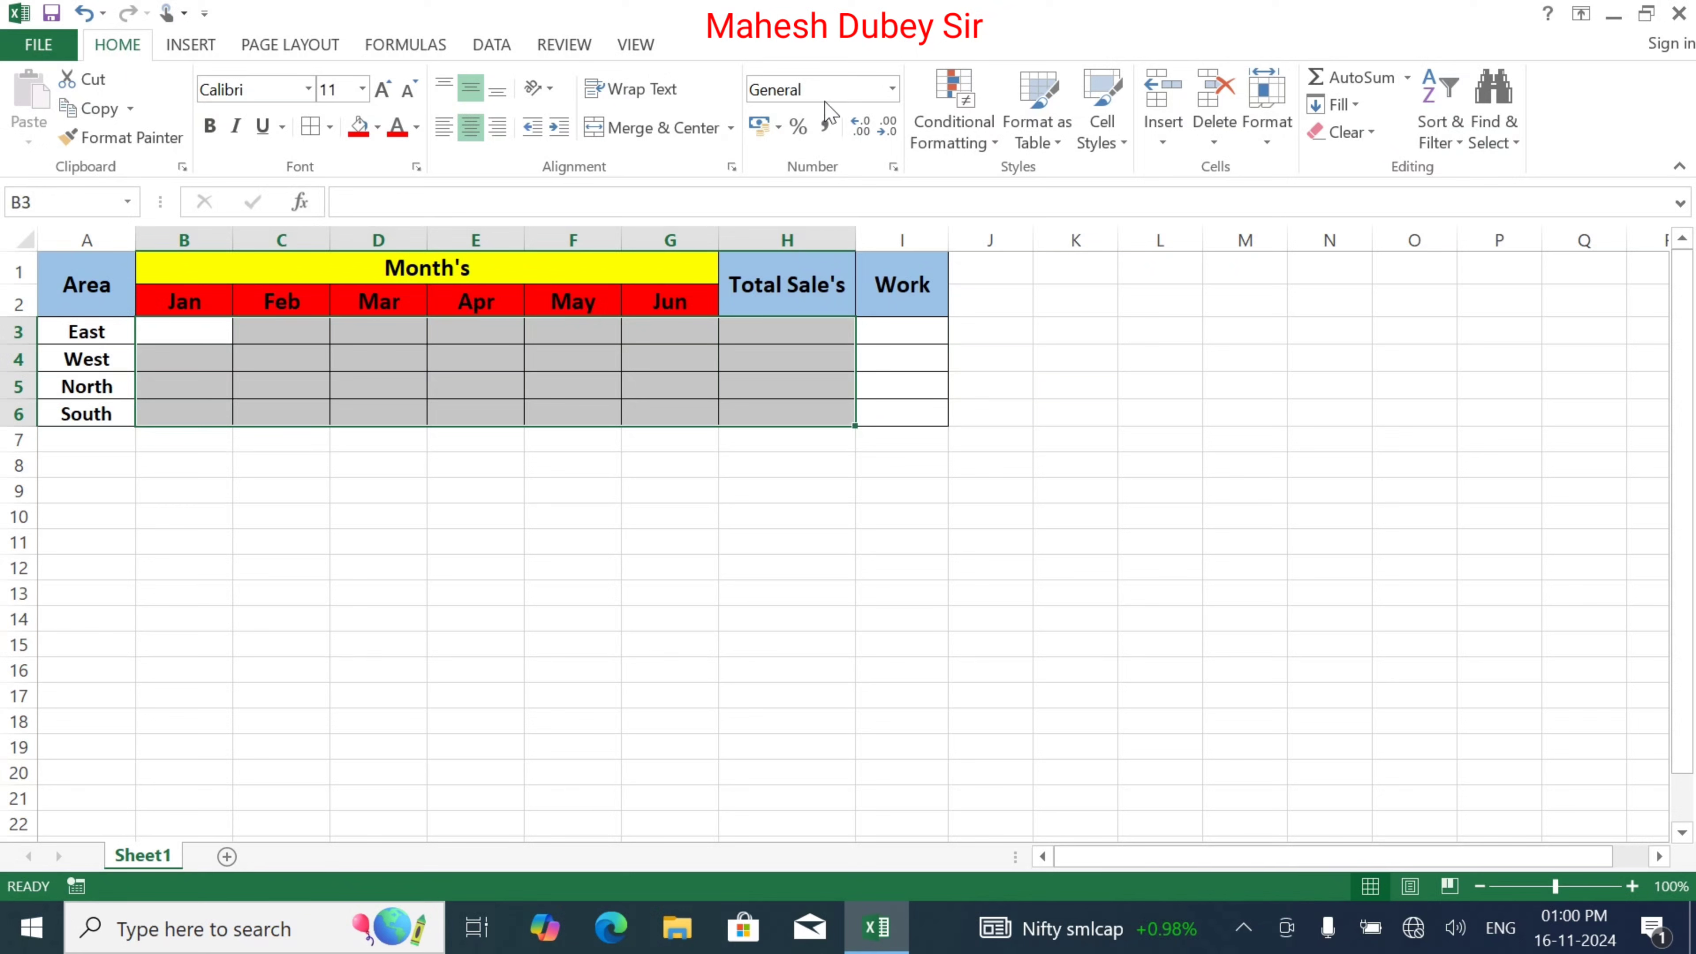
pyautogui.click(892, 89)
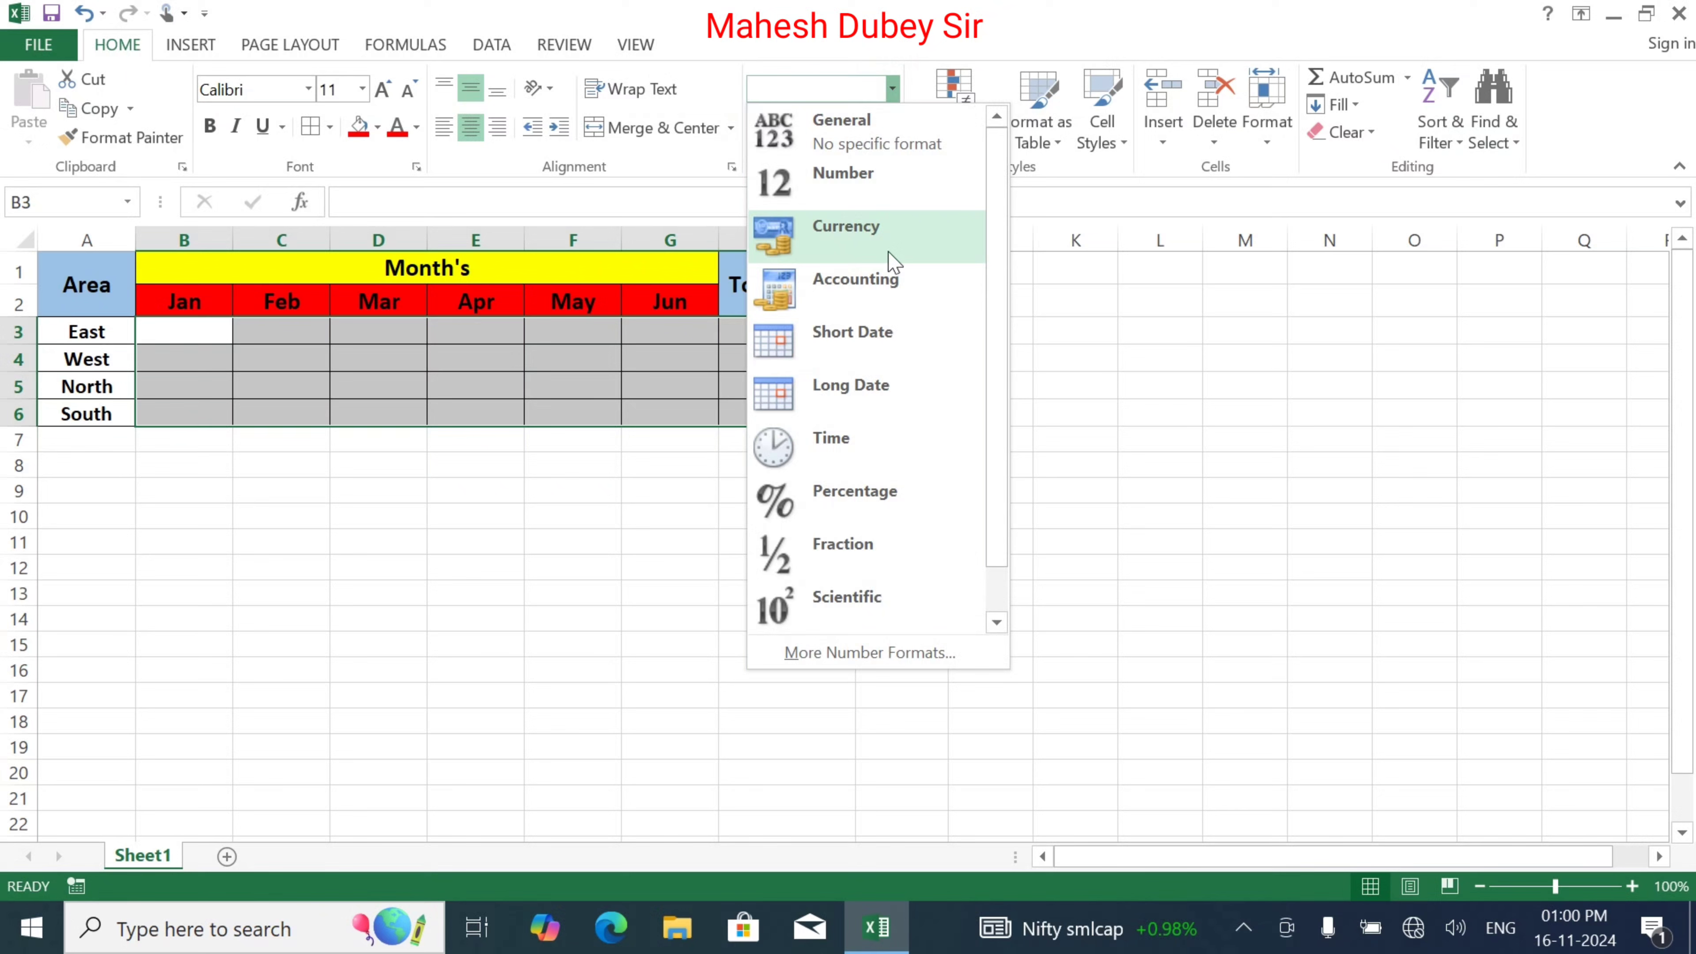
pyautogui.click(892, 257)
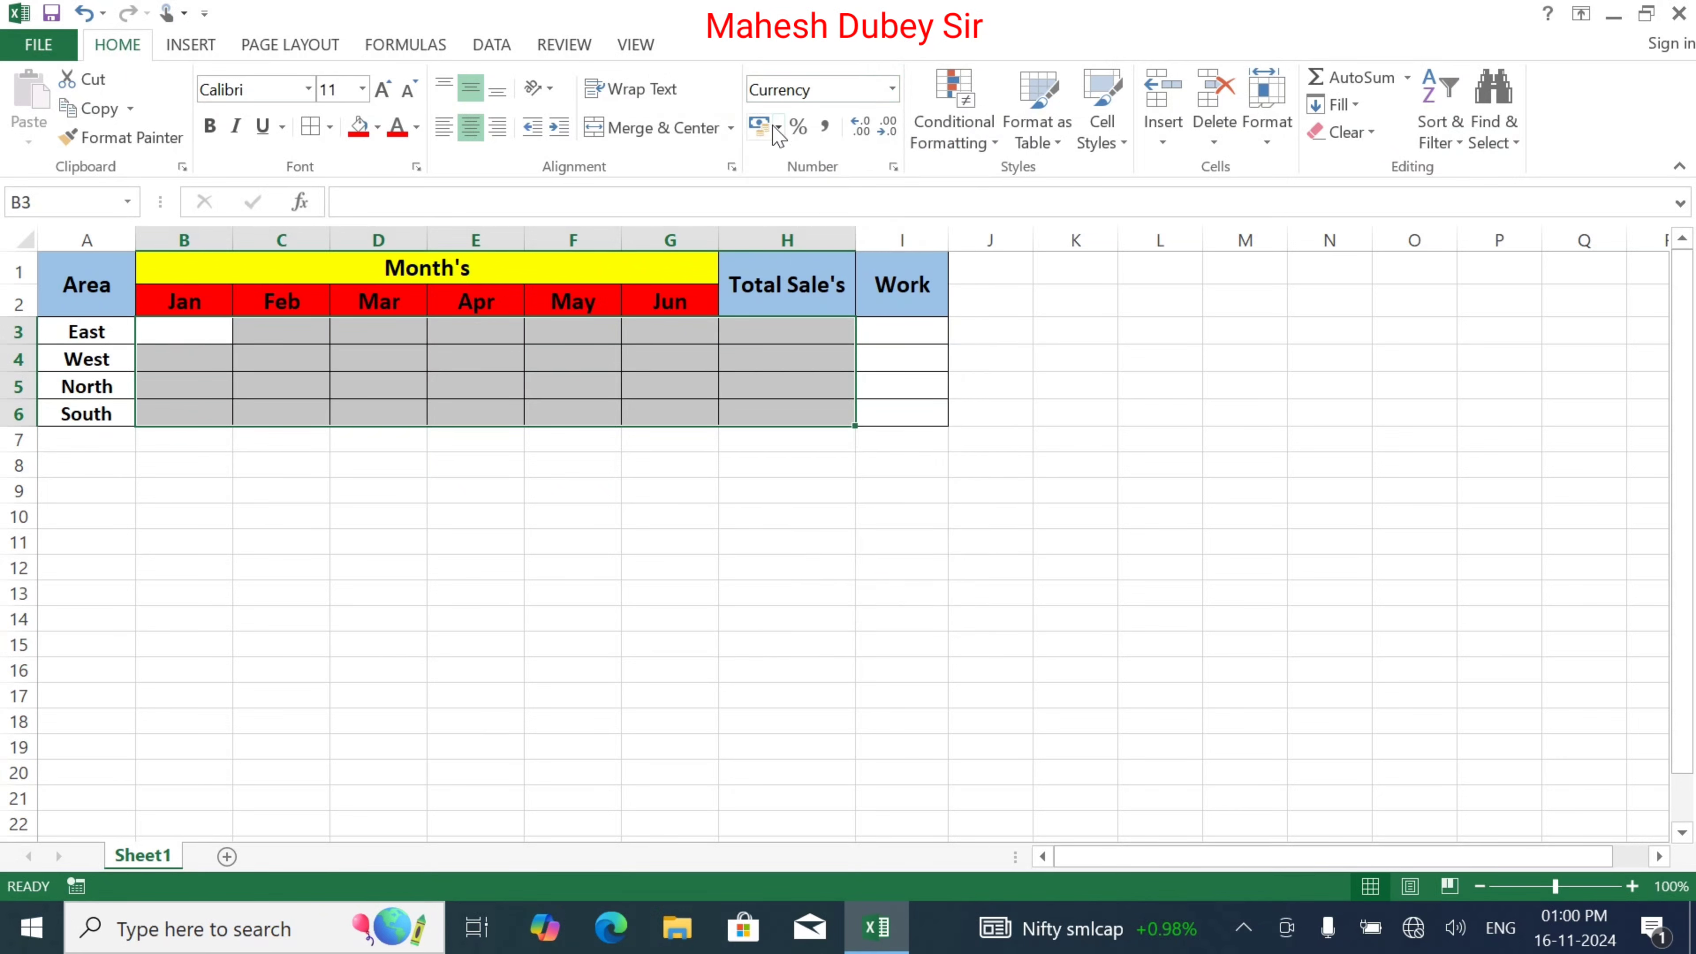
# Format cell B3 as Accounting with the ₹ symbol and 2 decimal places
pyautogui.click(176, 331)
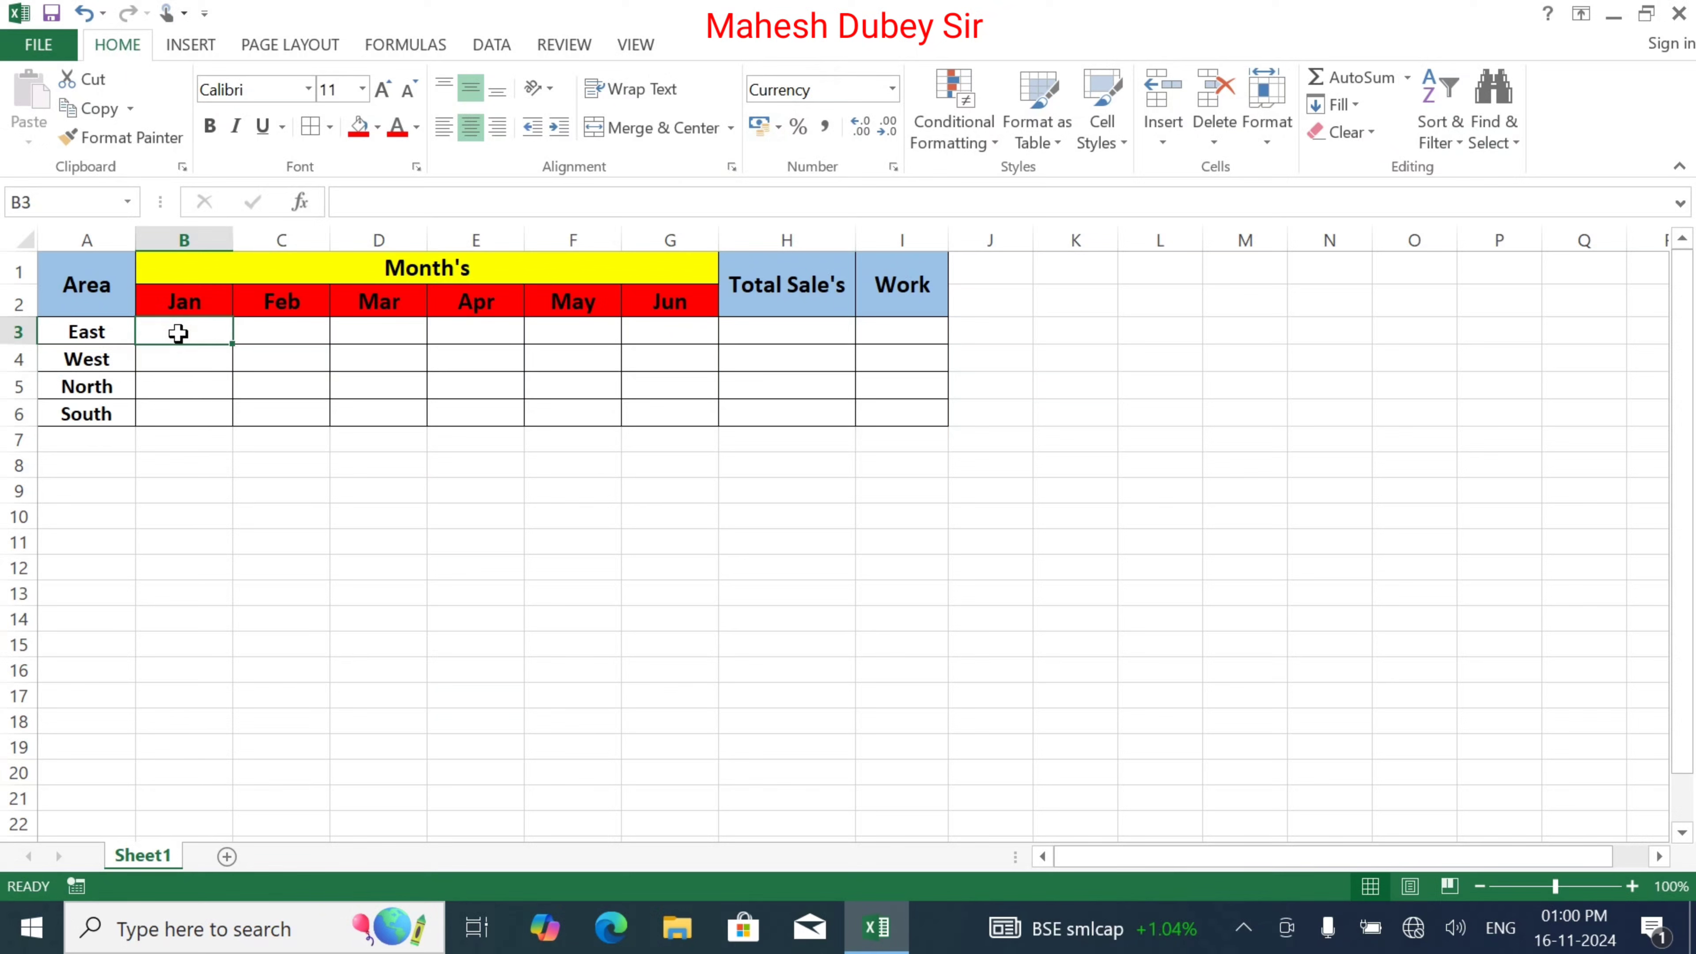
pyautogui.click(891, 90)
pyautogui.click(861, 661)
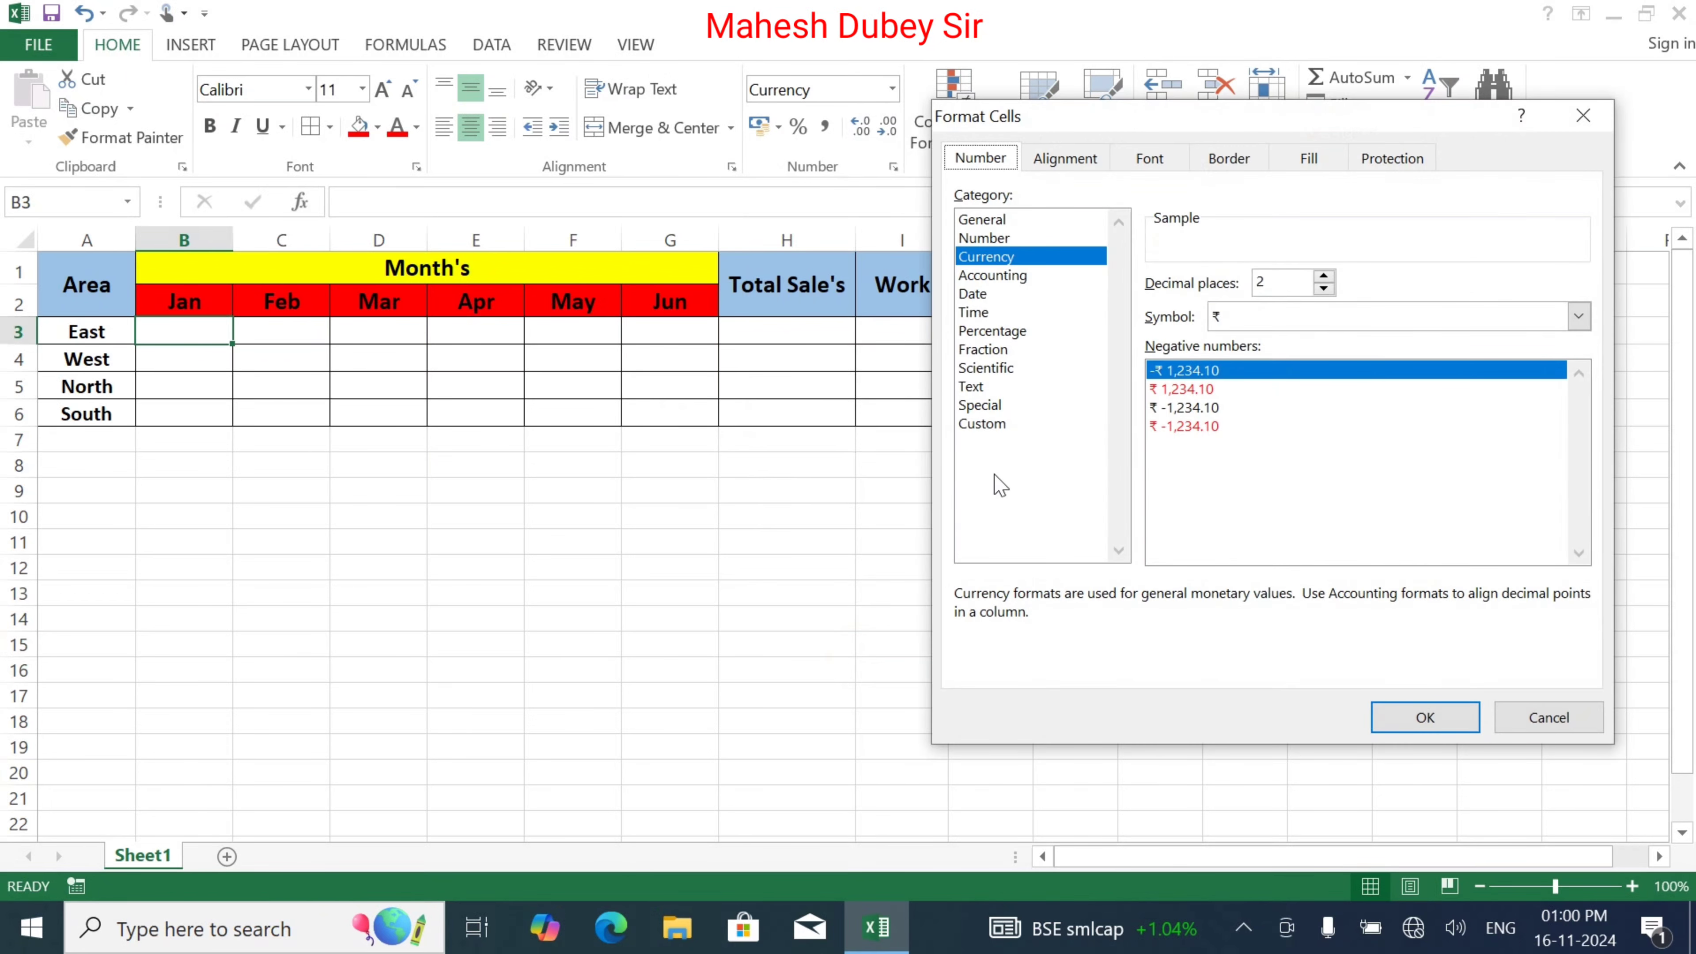
pyautogui.click(995, 276)
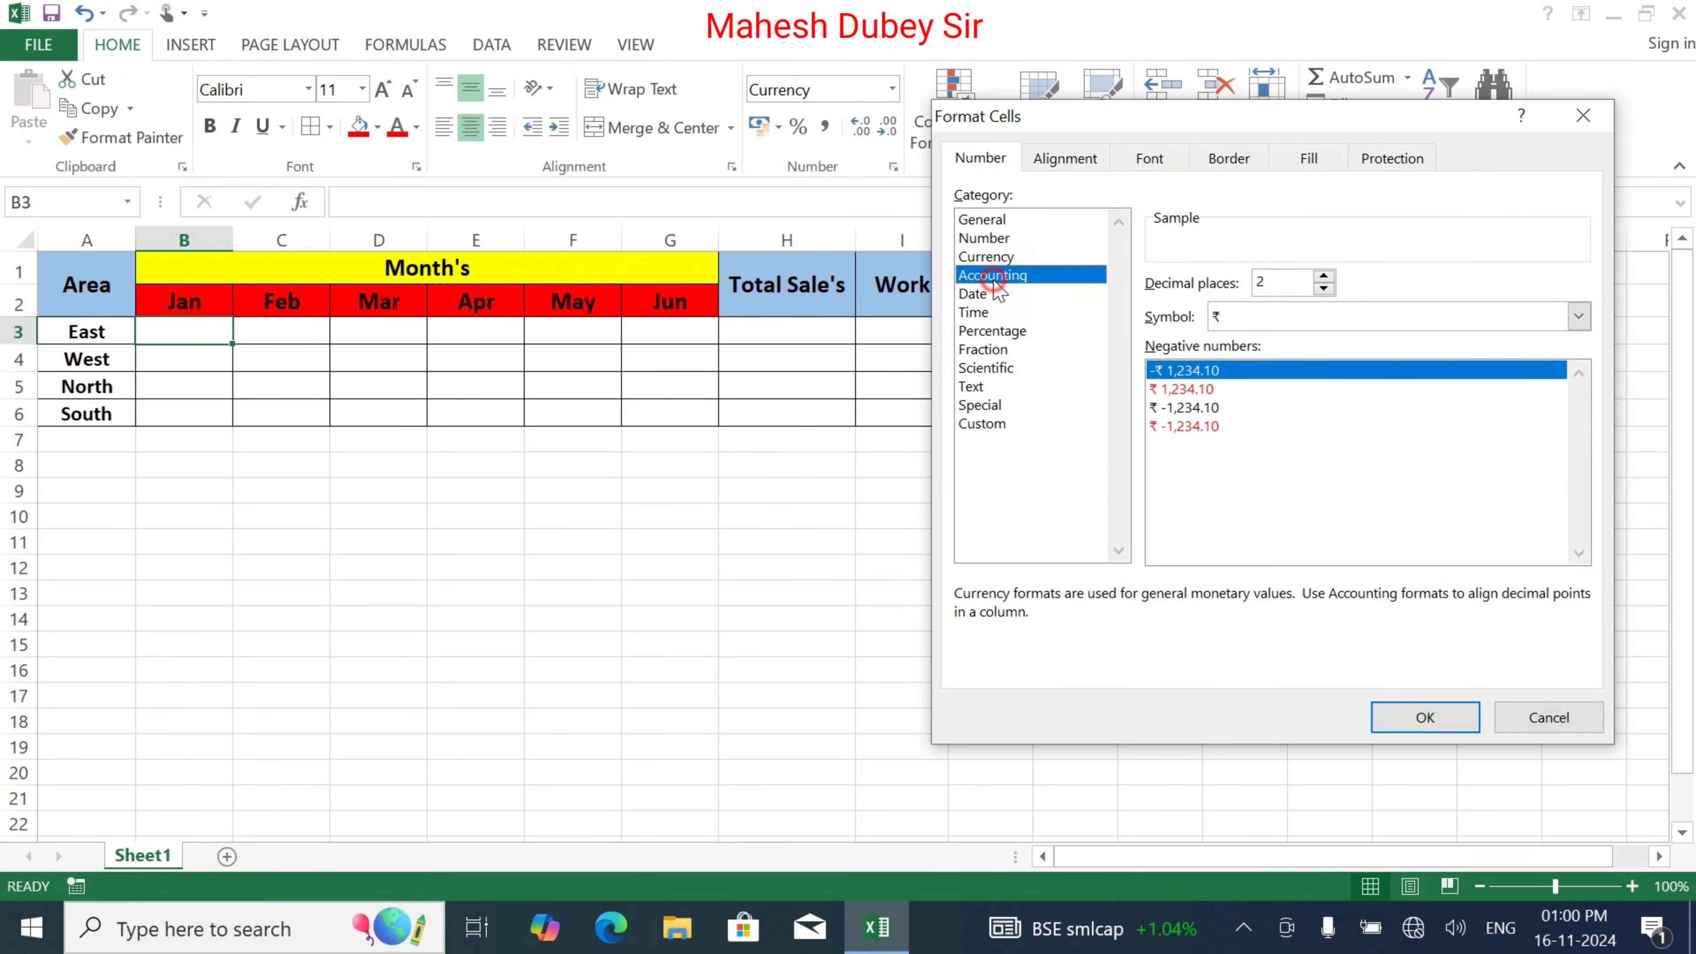
pyautogui.click(1578, 316)
pyautogui.scroll(-15, 1409, 391)
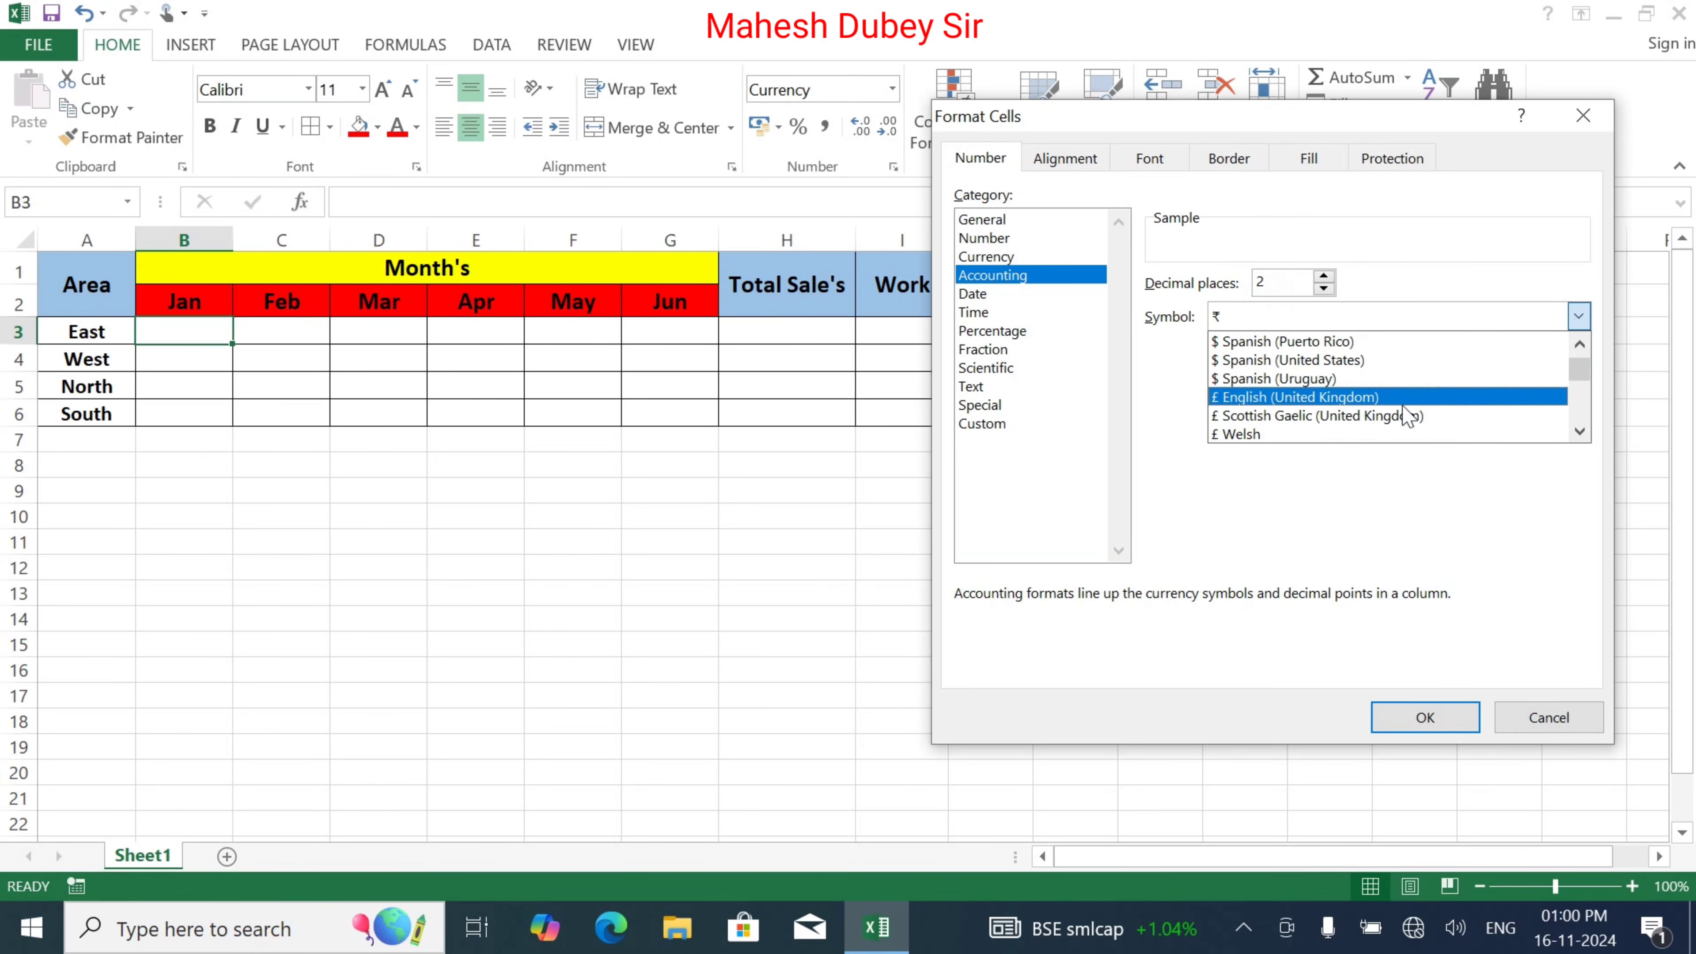
pyautogui.scroll(-10, 1408, 414)
pyautogui.scroll(-7, 1403, 409)
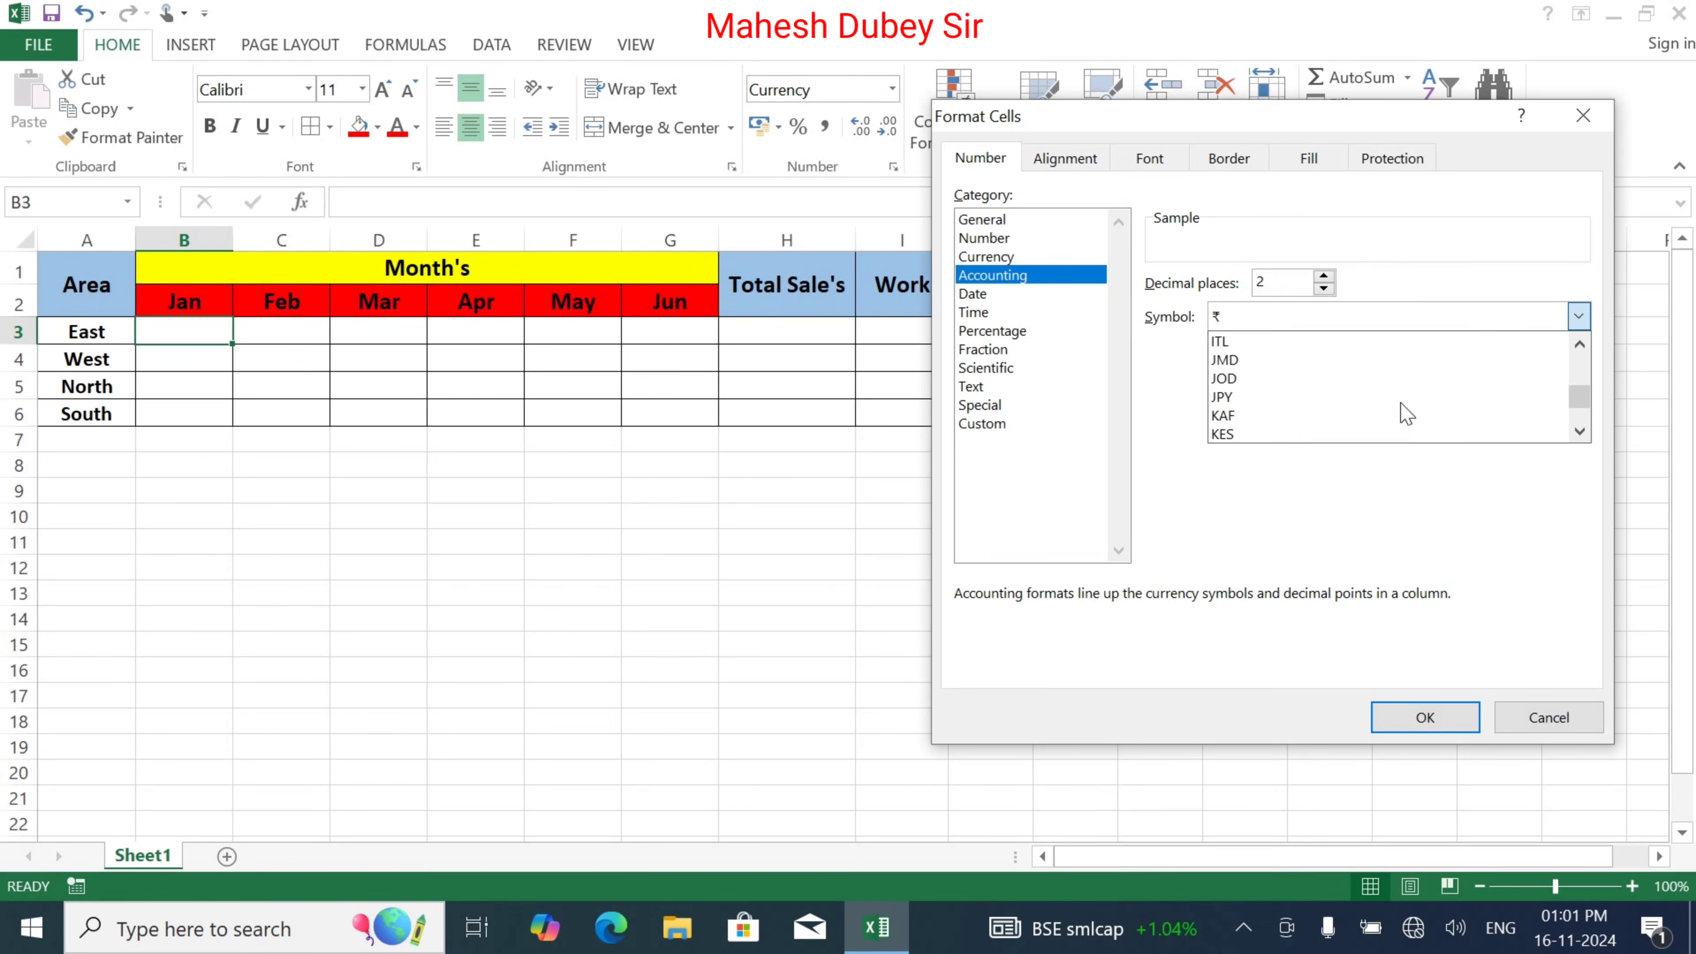
pyautogui.press('Escape')
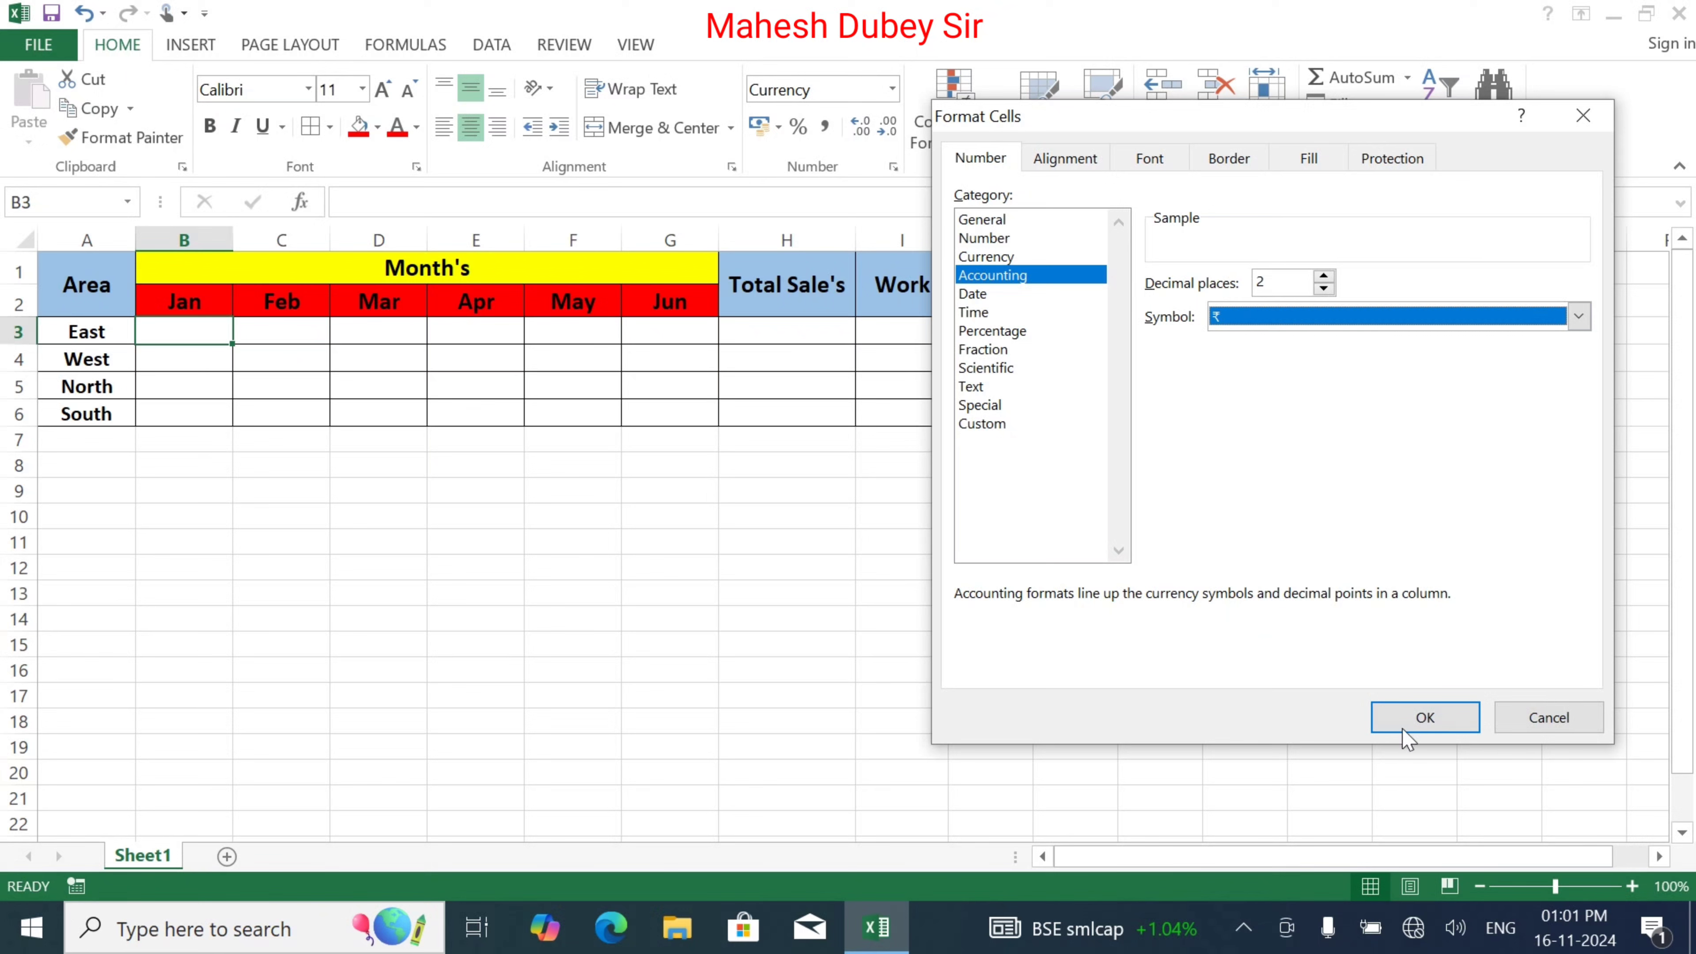
pyautogui.click(1268, 321)
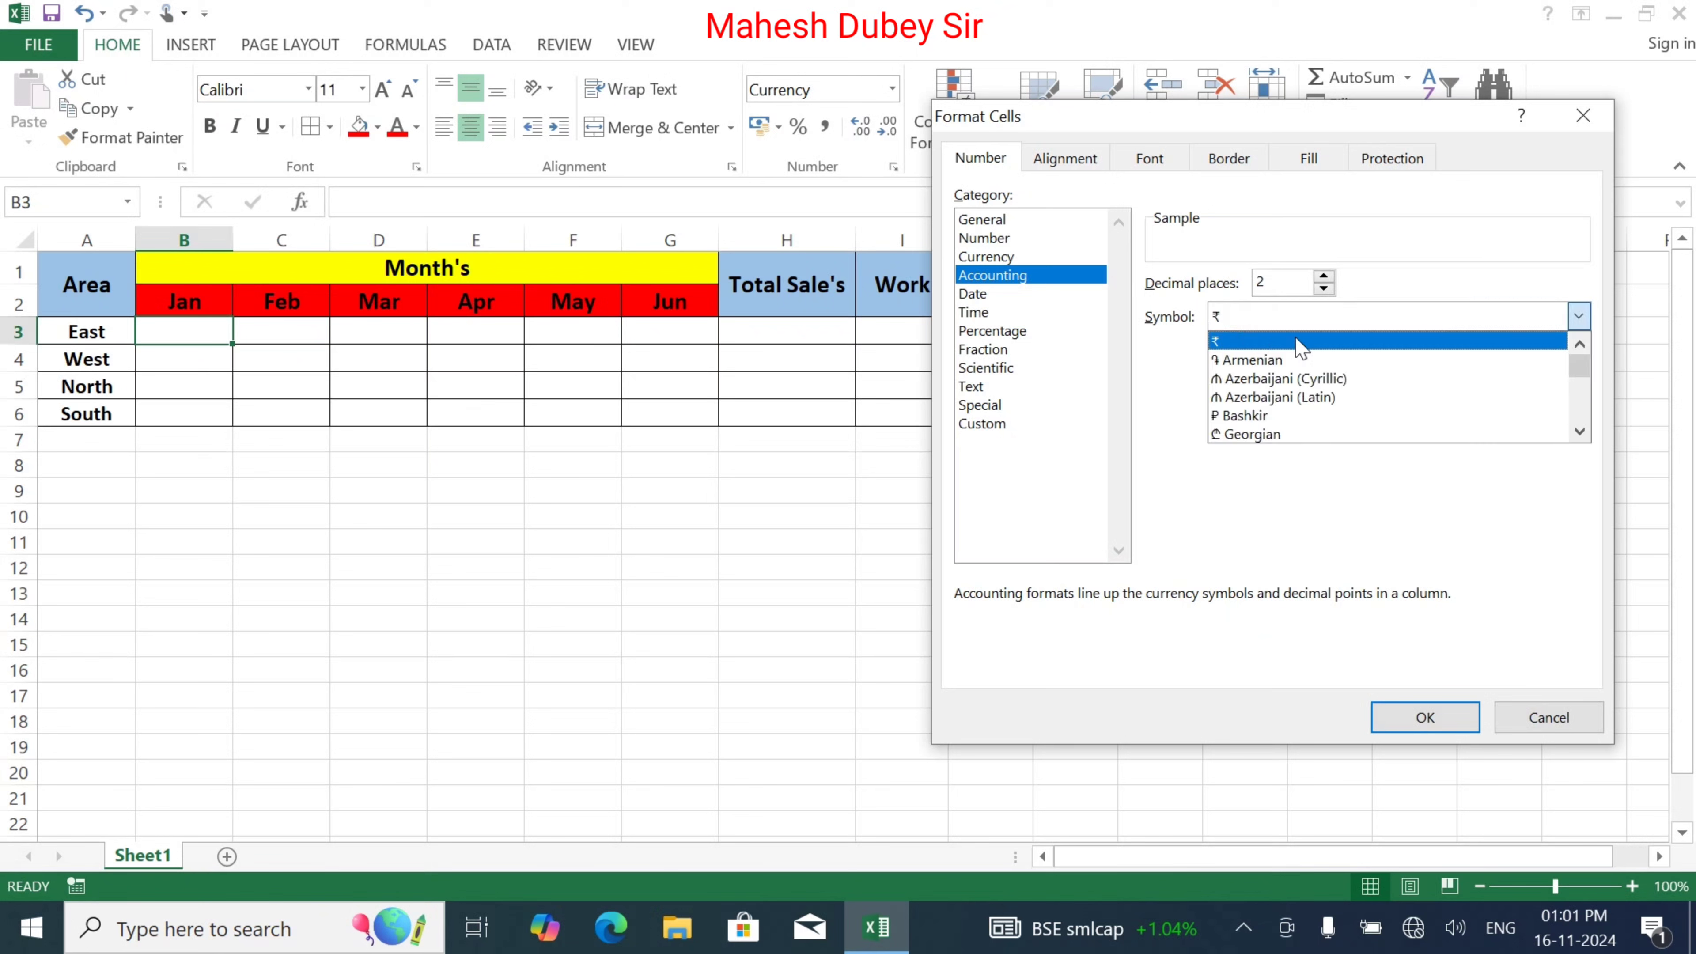
pyautogui.scroll(1, 1321, 358)
pyautogui.click(1317, 362)
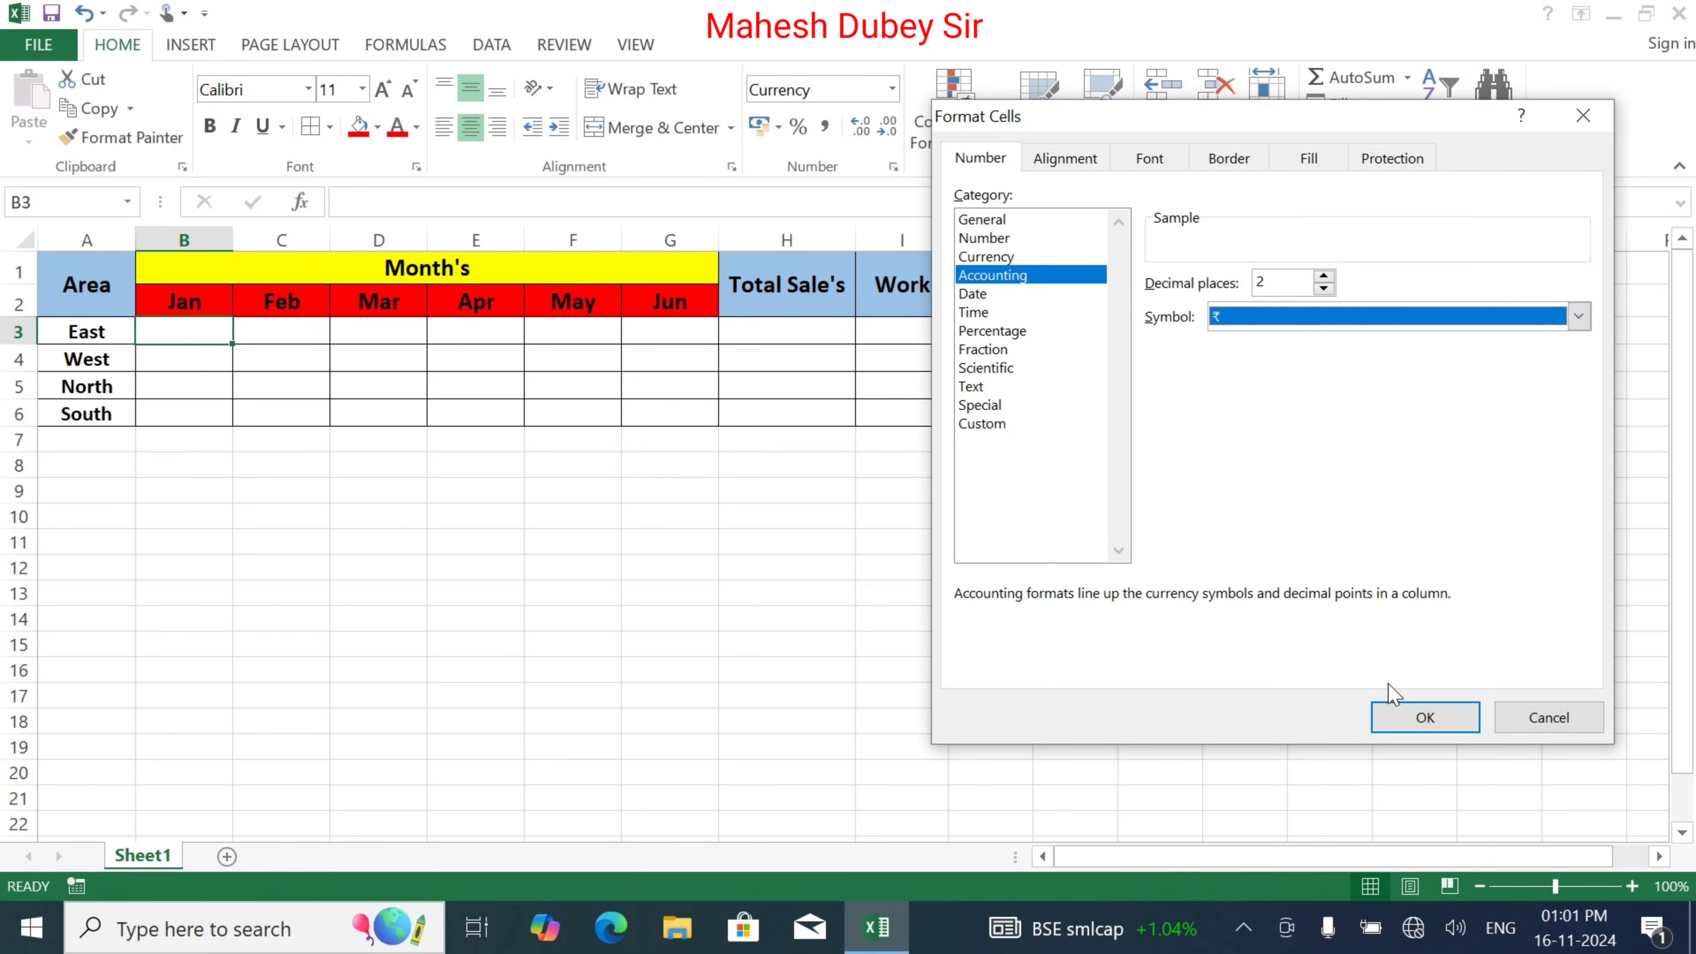
pyautogui.click(1408, 718)
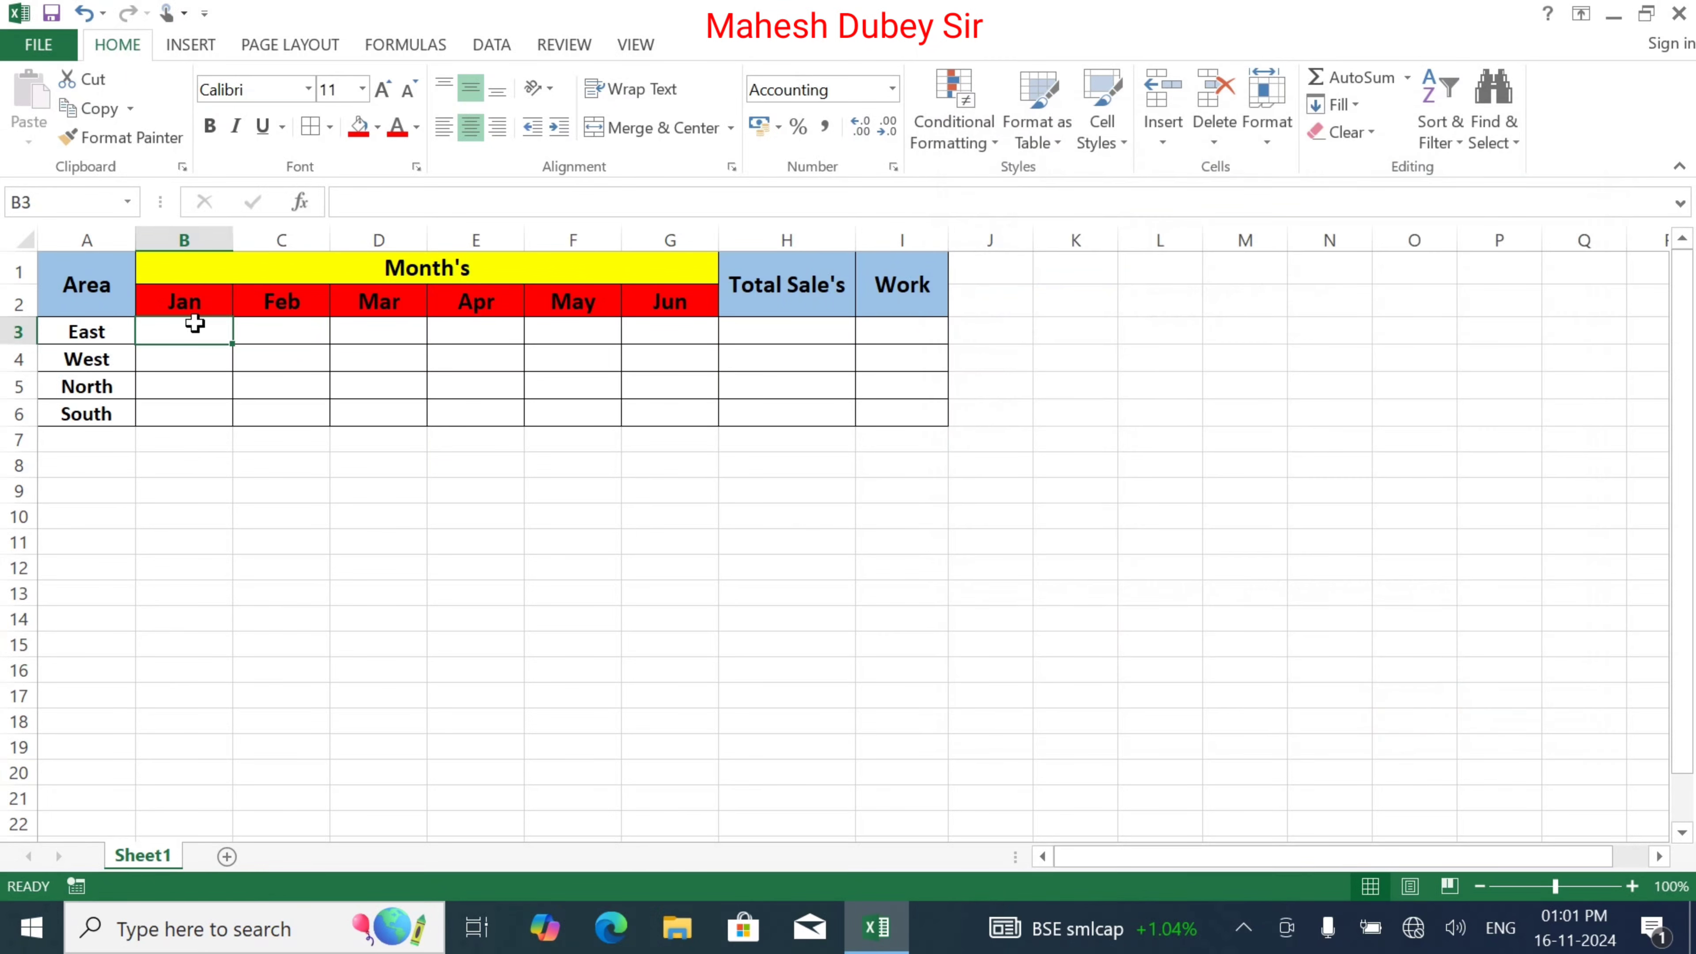
# Apply the Accounting number format with the ₹ symbol and 2 decimal places to B3:H6
pyautogui.moveTo(190, 331); pyautogui.dragTo(749, 409)
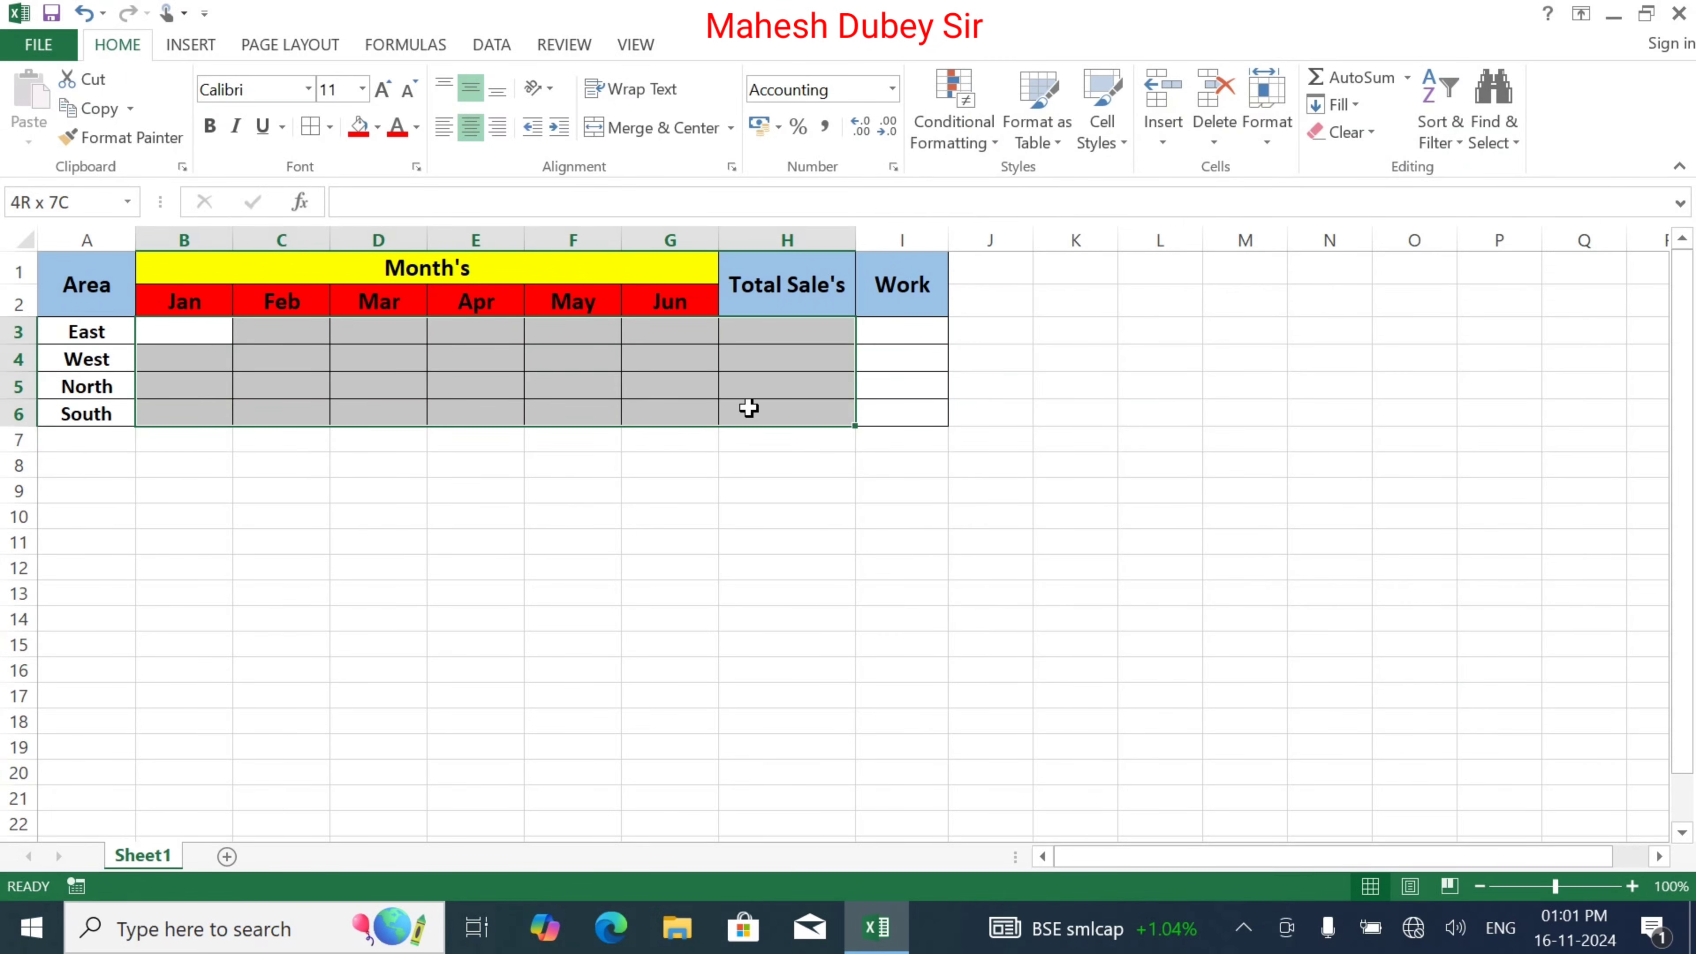
pyautogui.click(892, 89)
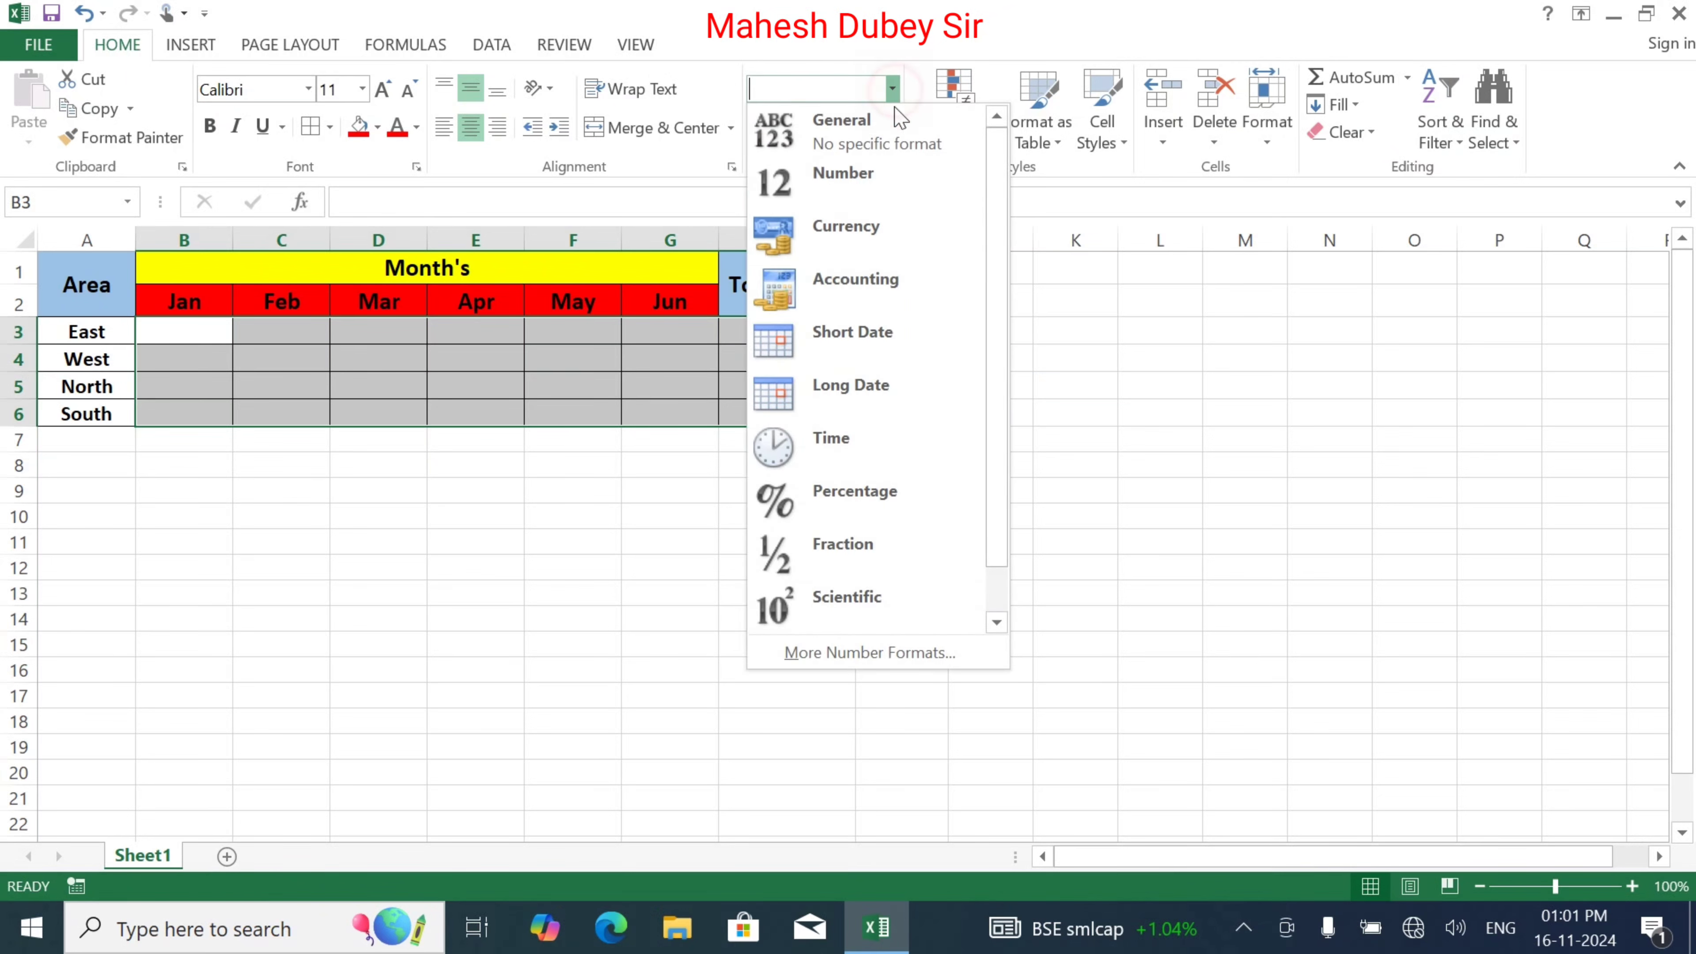
pyautogui.click(878, 287)
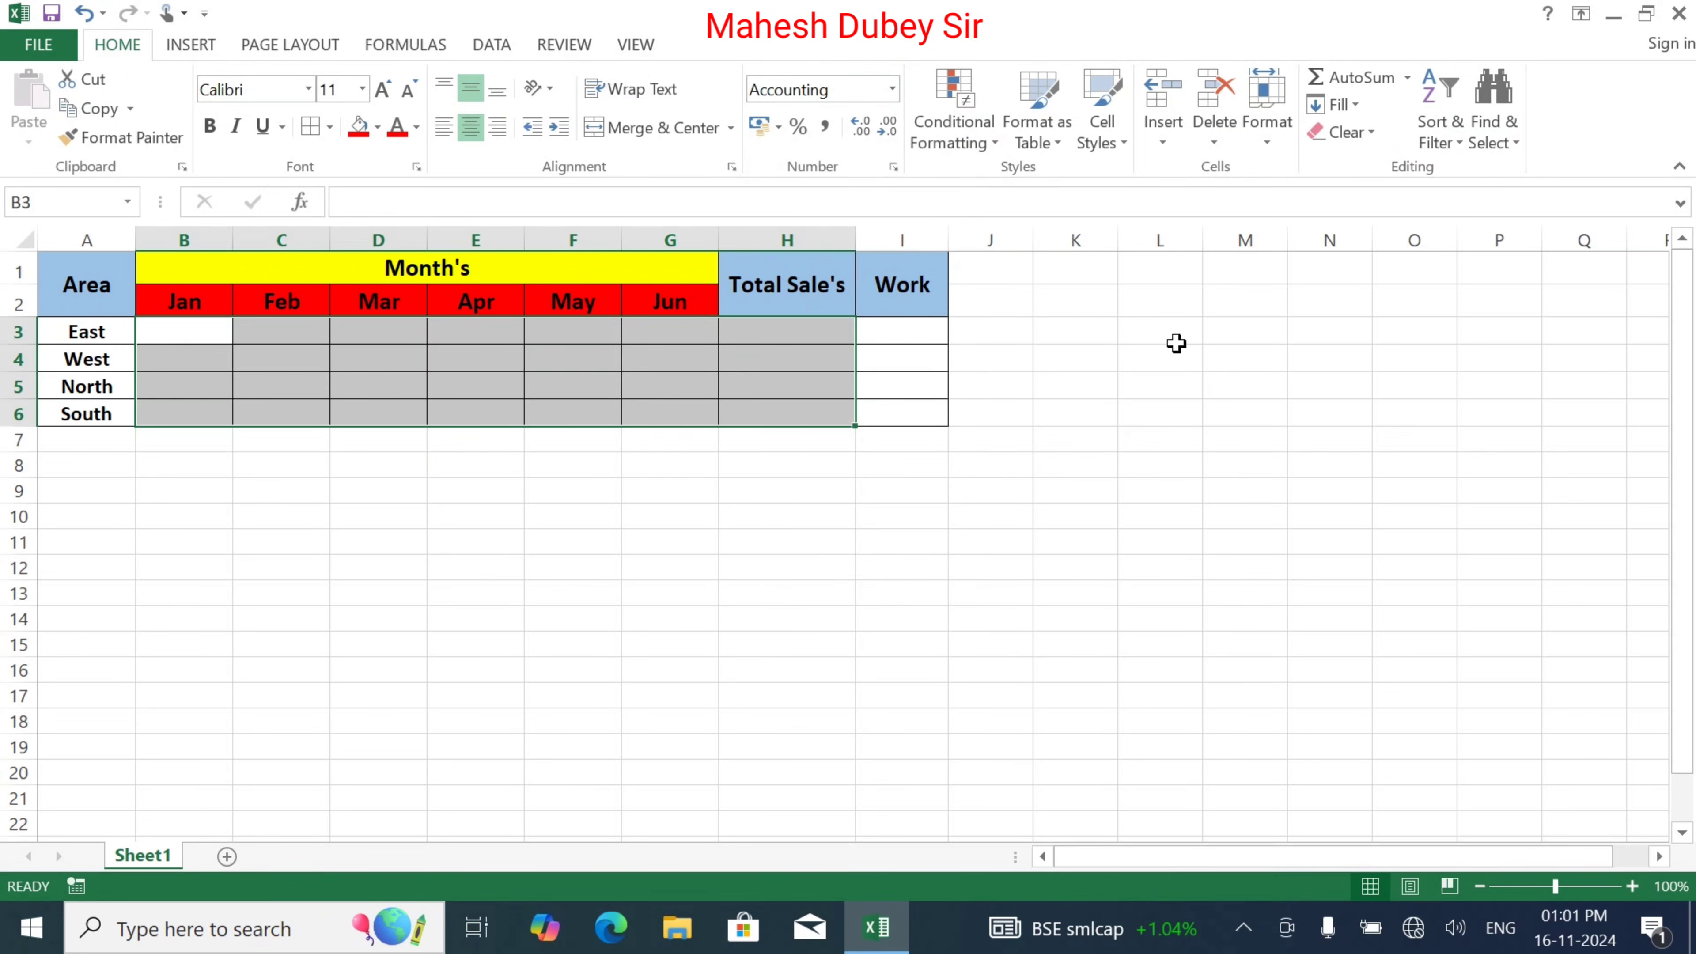
pyautogui.click(892, 89)
pyautogui.click(869, 652)
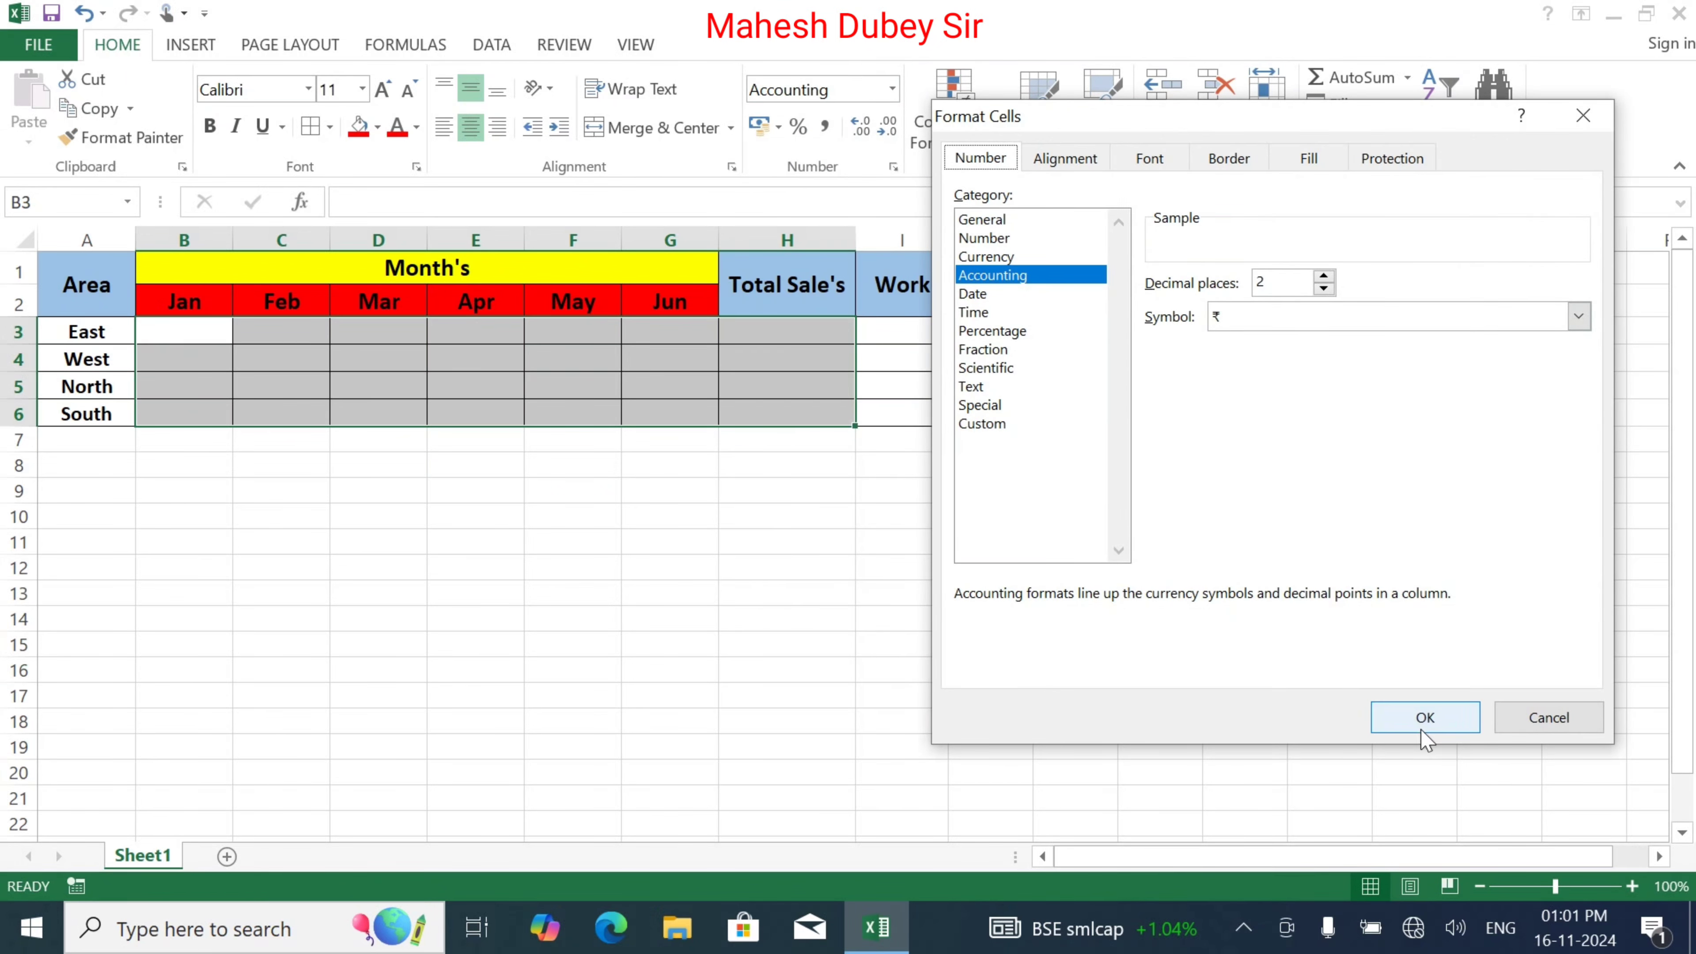
pyautogui.click(1424, 716)
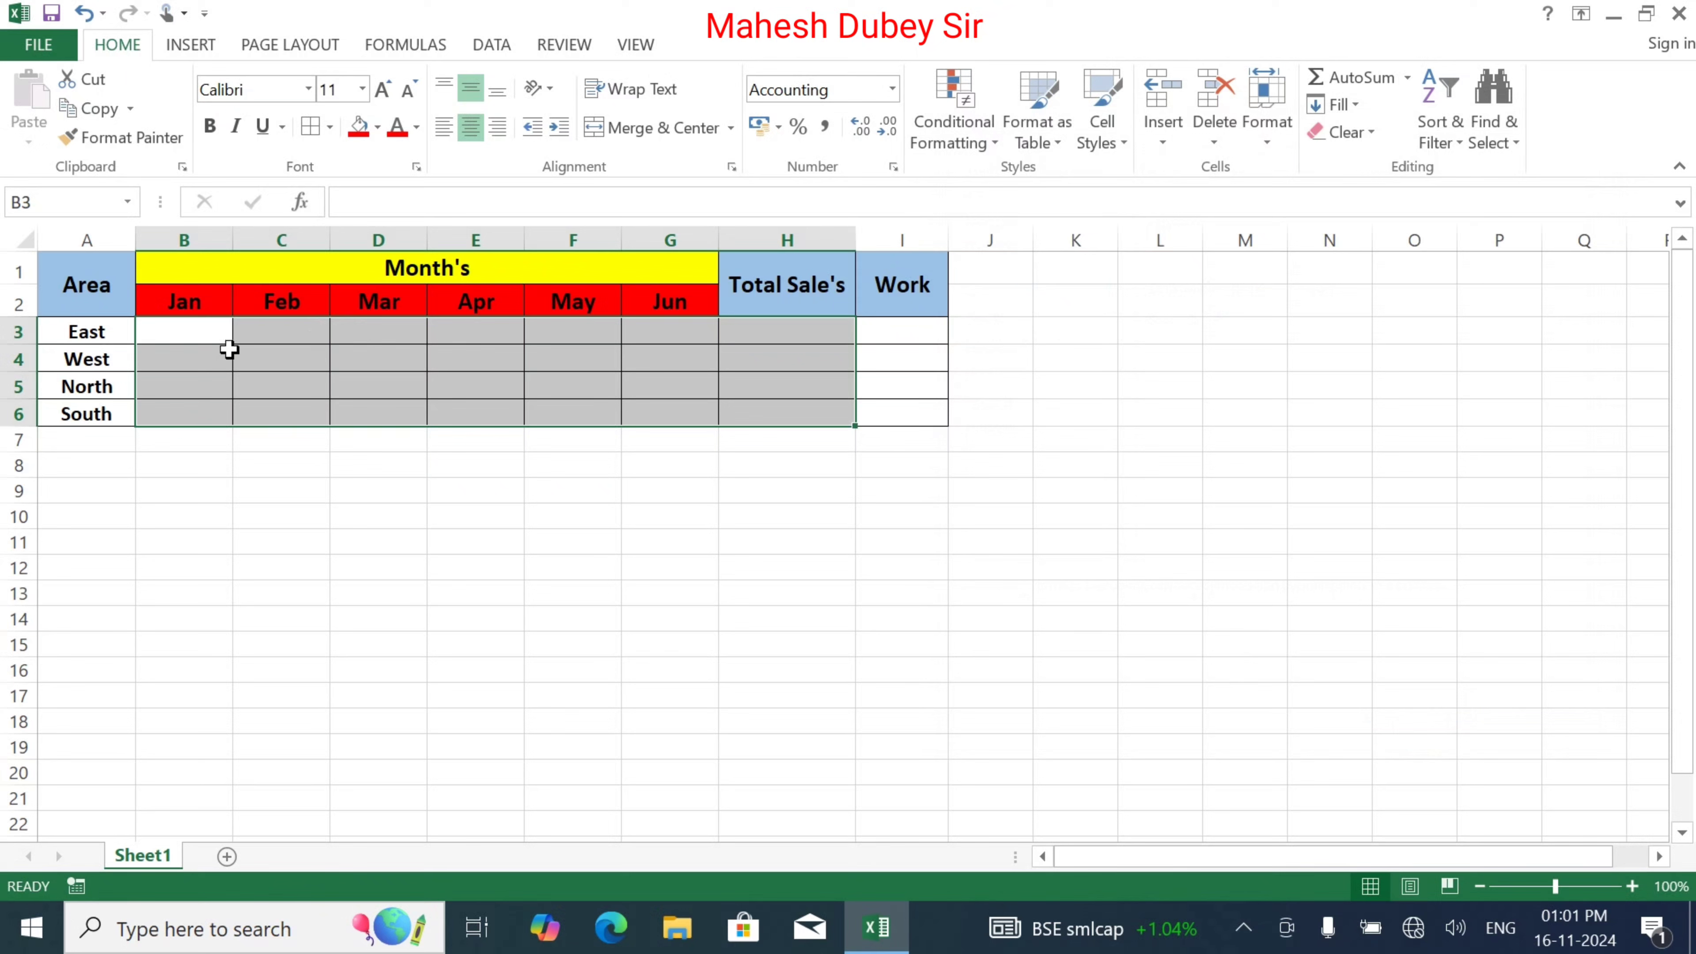
# Enter East's Jan sales of 50000 in B3 and autofit column B to its contents
pyautogui.click(192, 334)
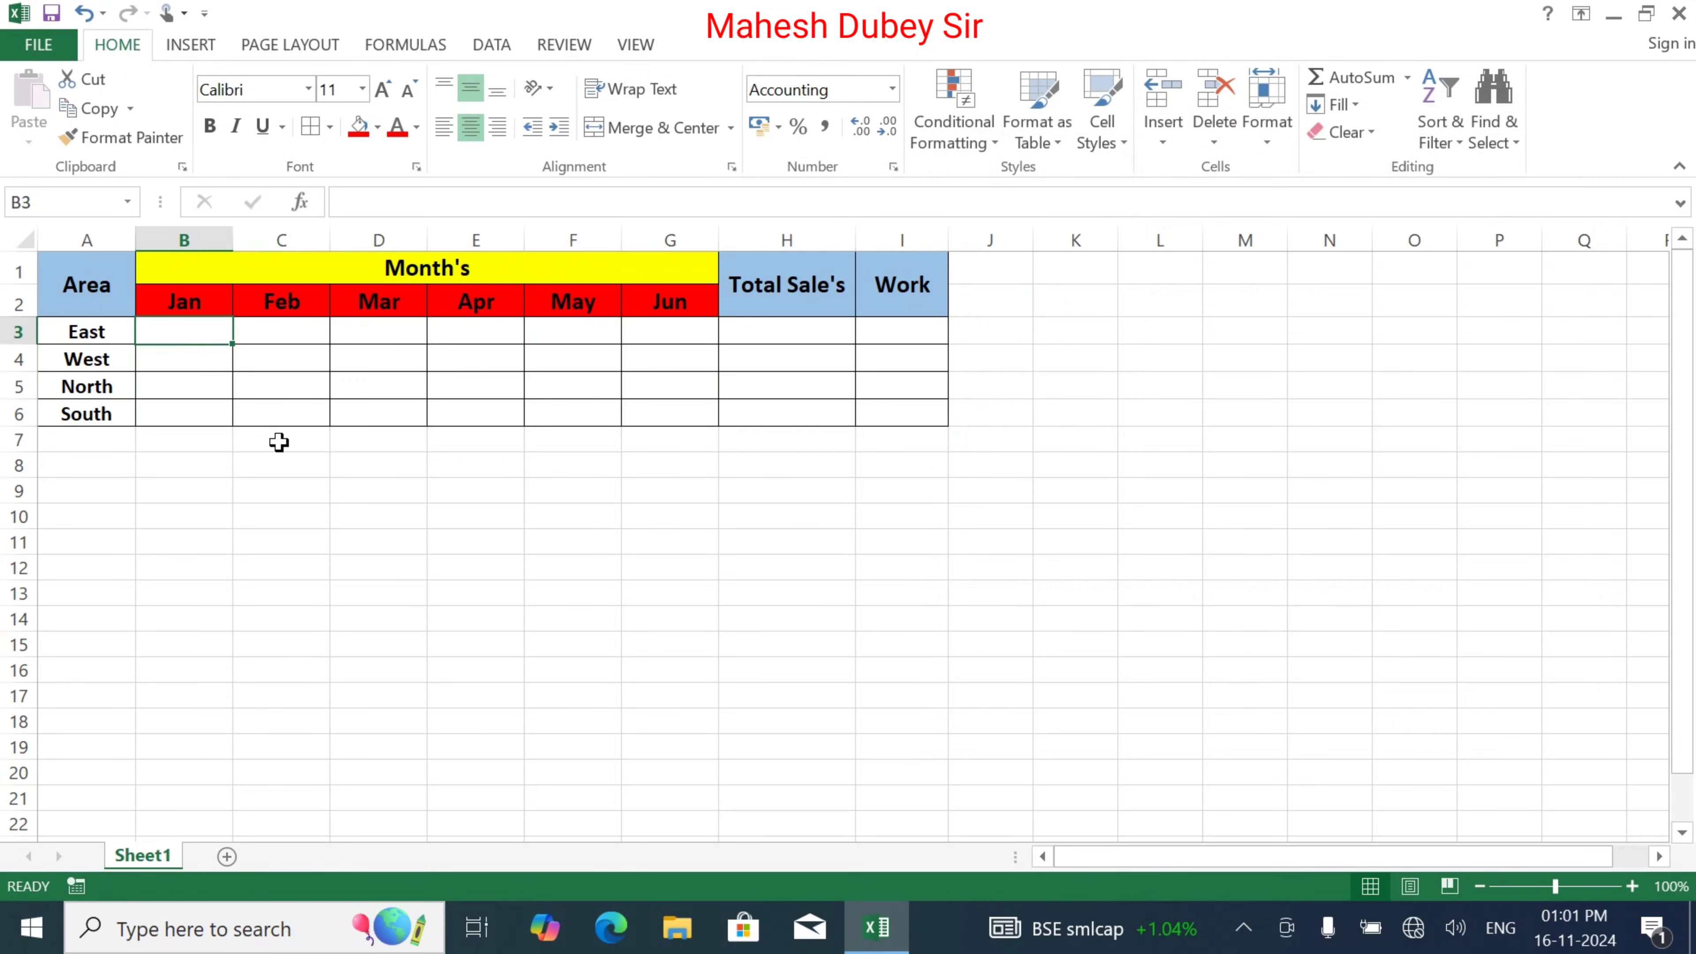
pyautogui.write('50')
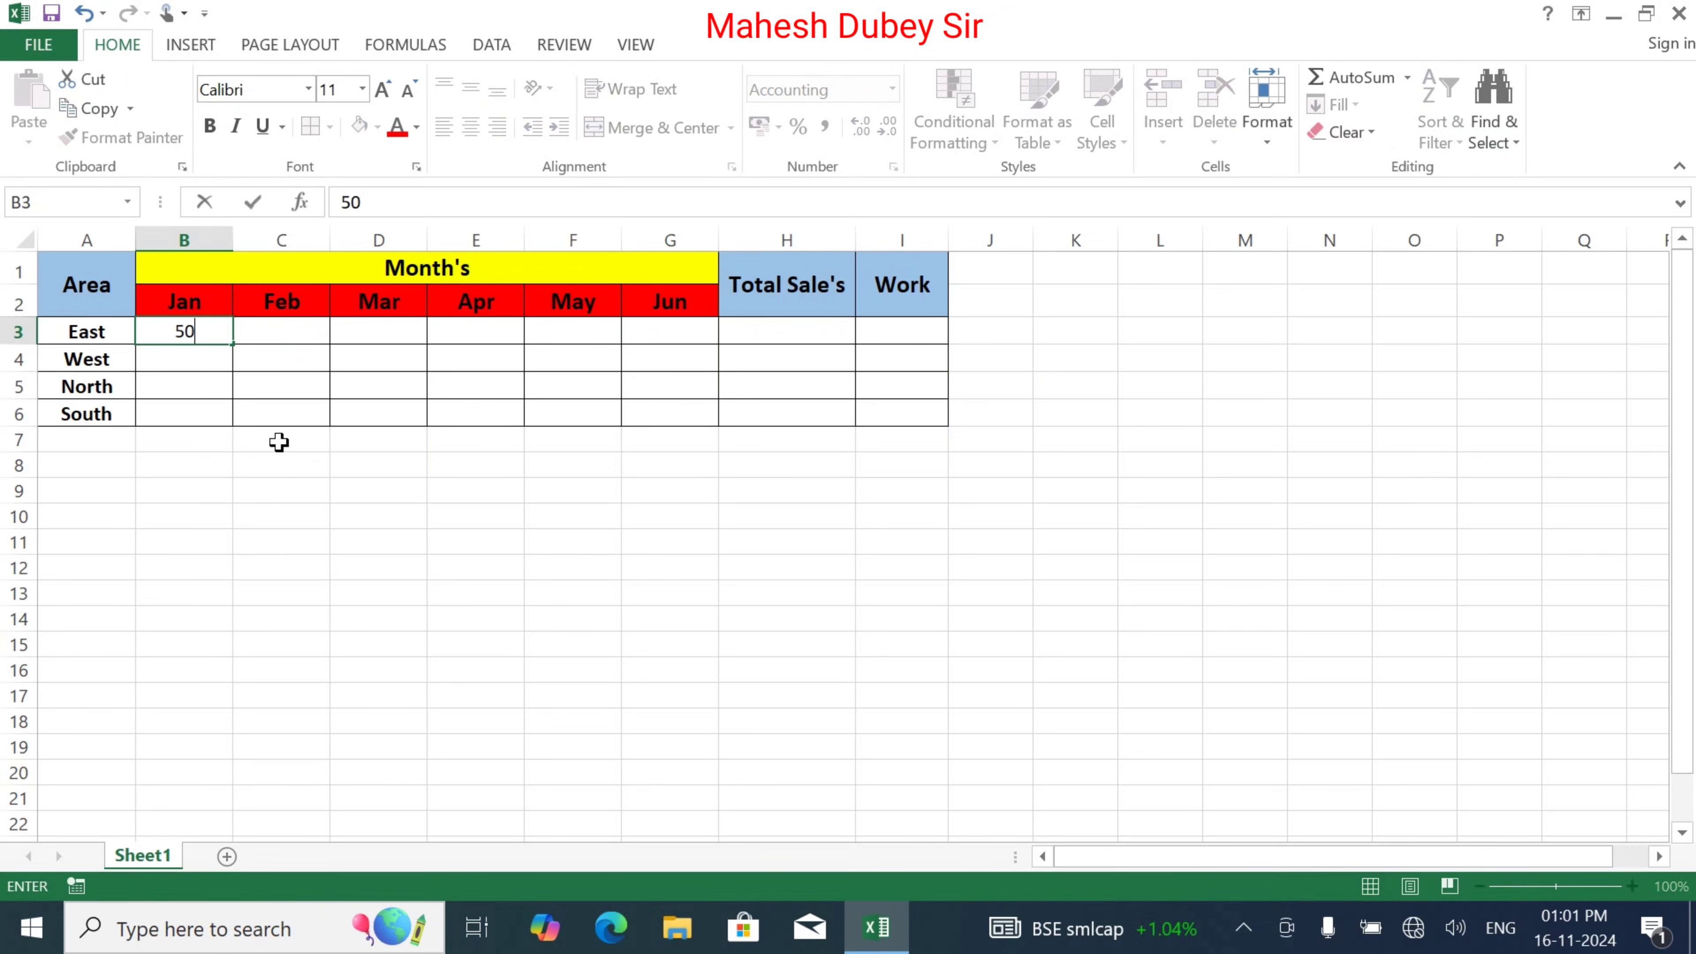
pyautogui.write('000')
pyautogui.press('Tab')
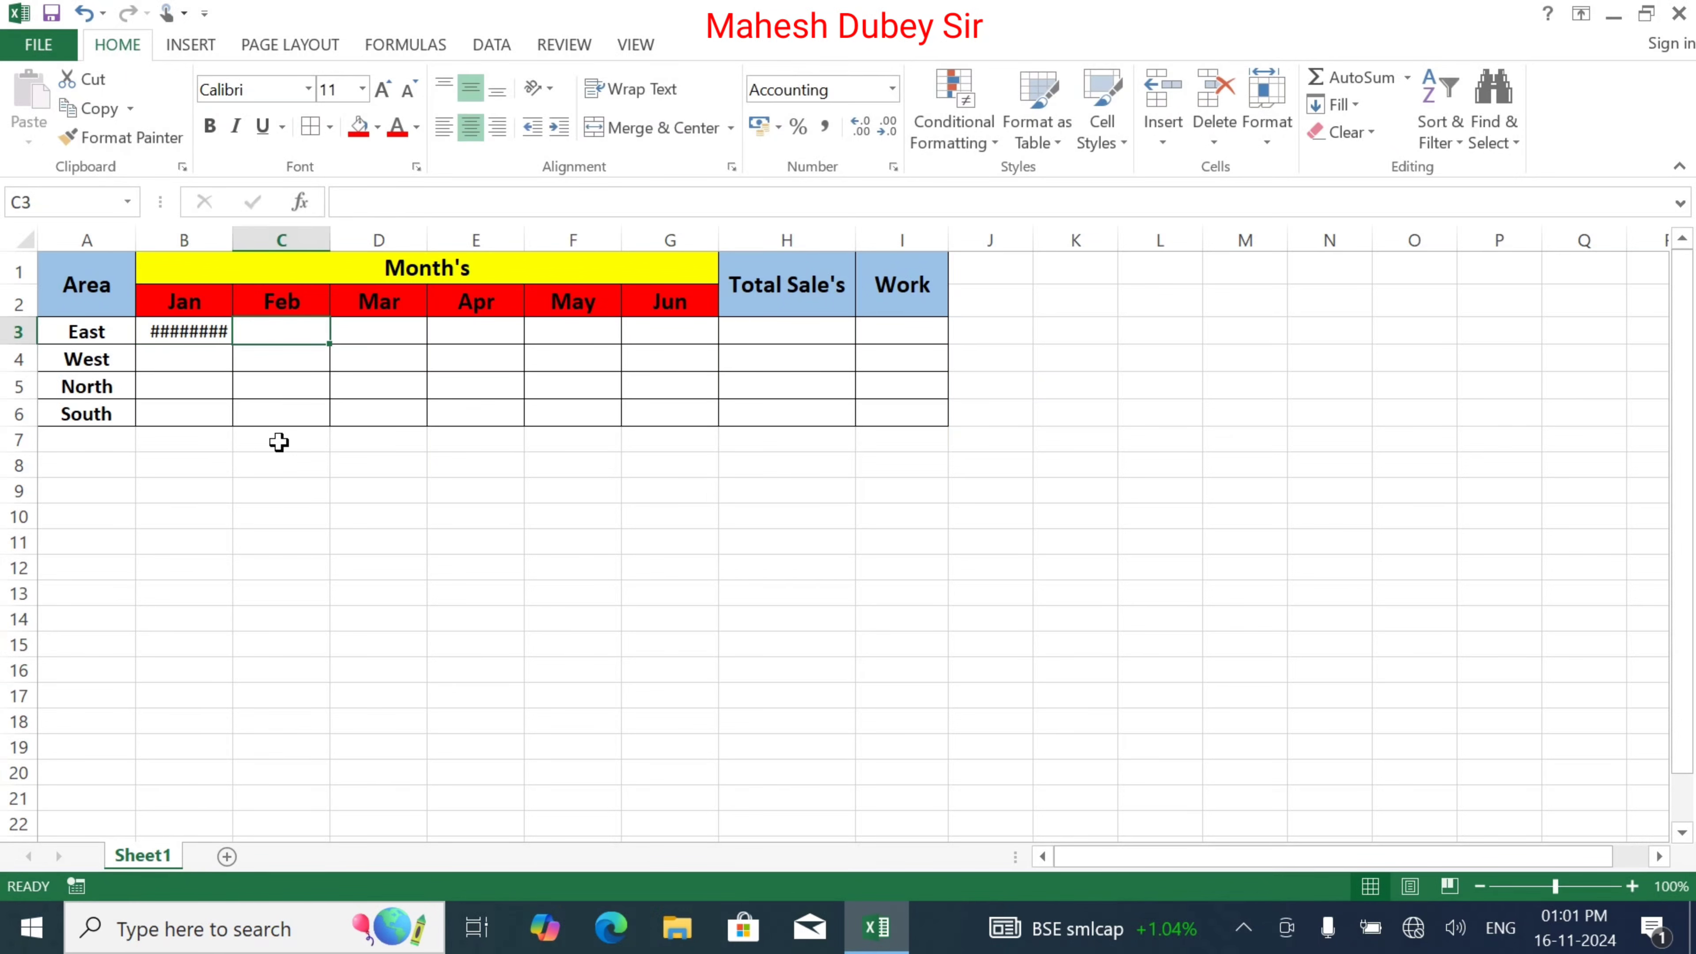
pyautogui.doubleClick(233, 241)
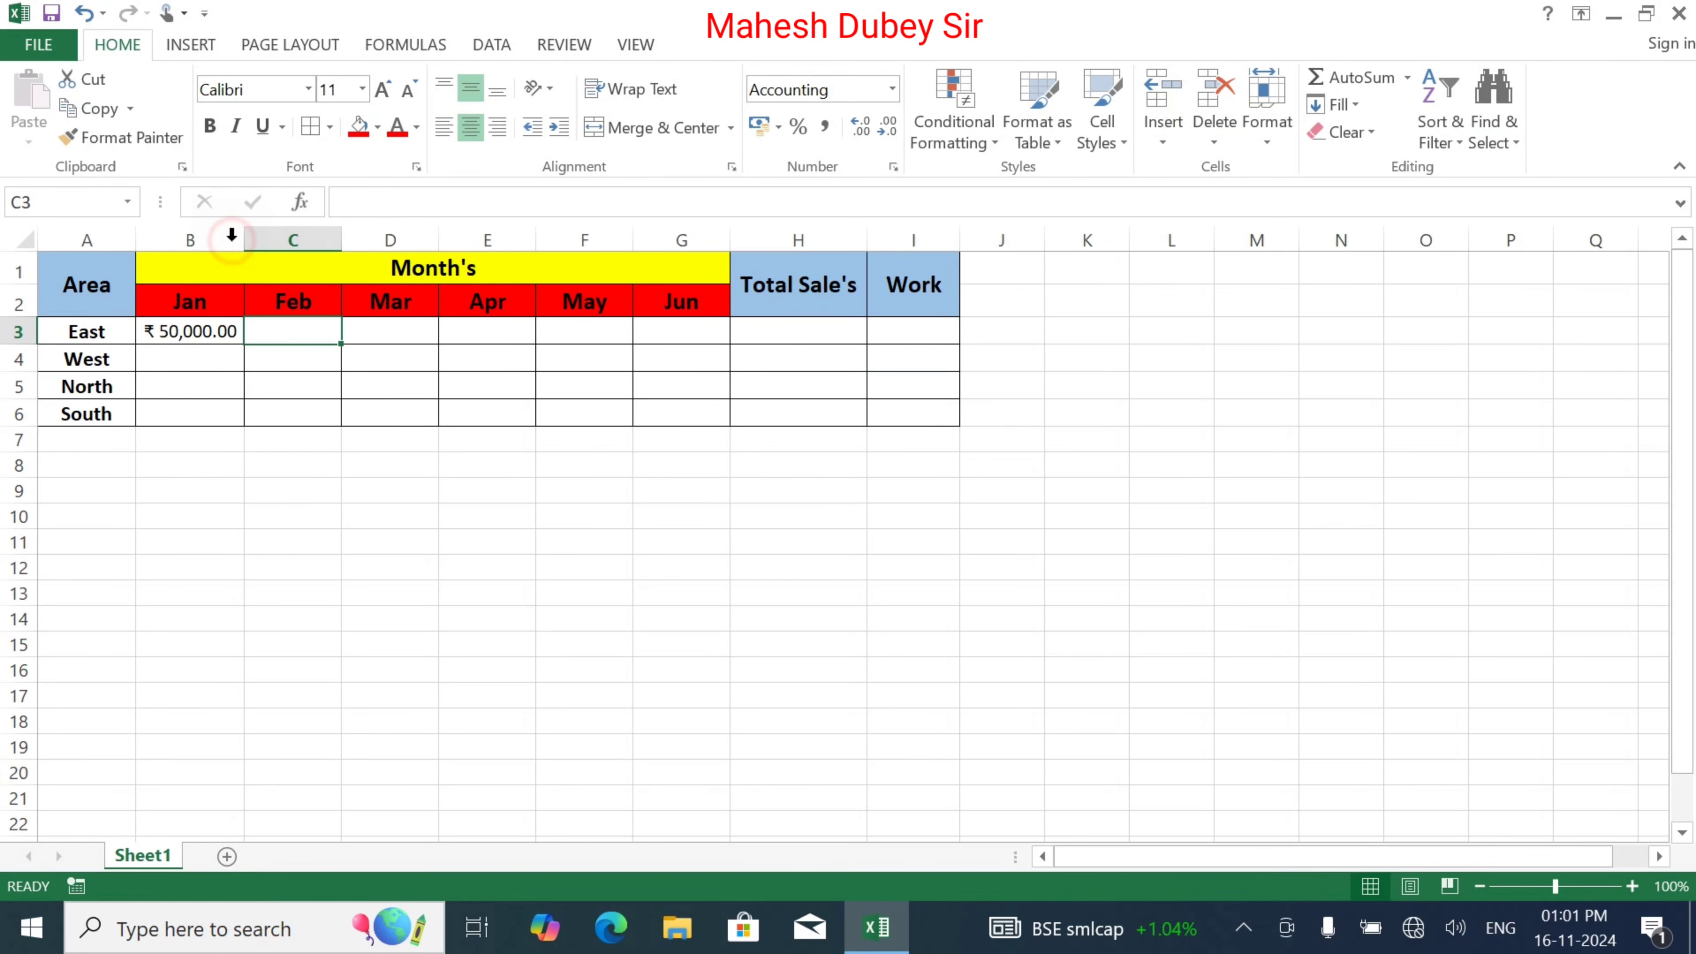
# Enter East's Feb sales of 35000 in C3 and autofit column C to its contents
pyautogui.write('35000')
pyautogui.click(305, 328)
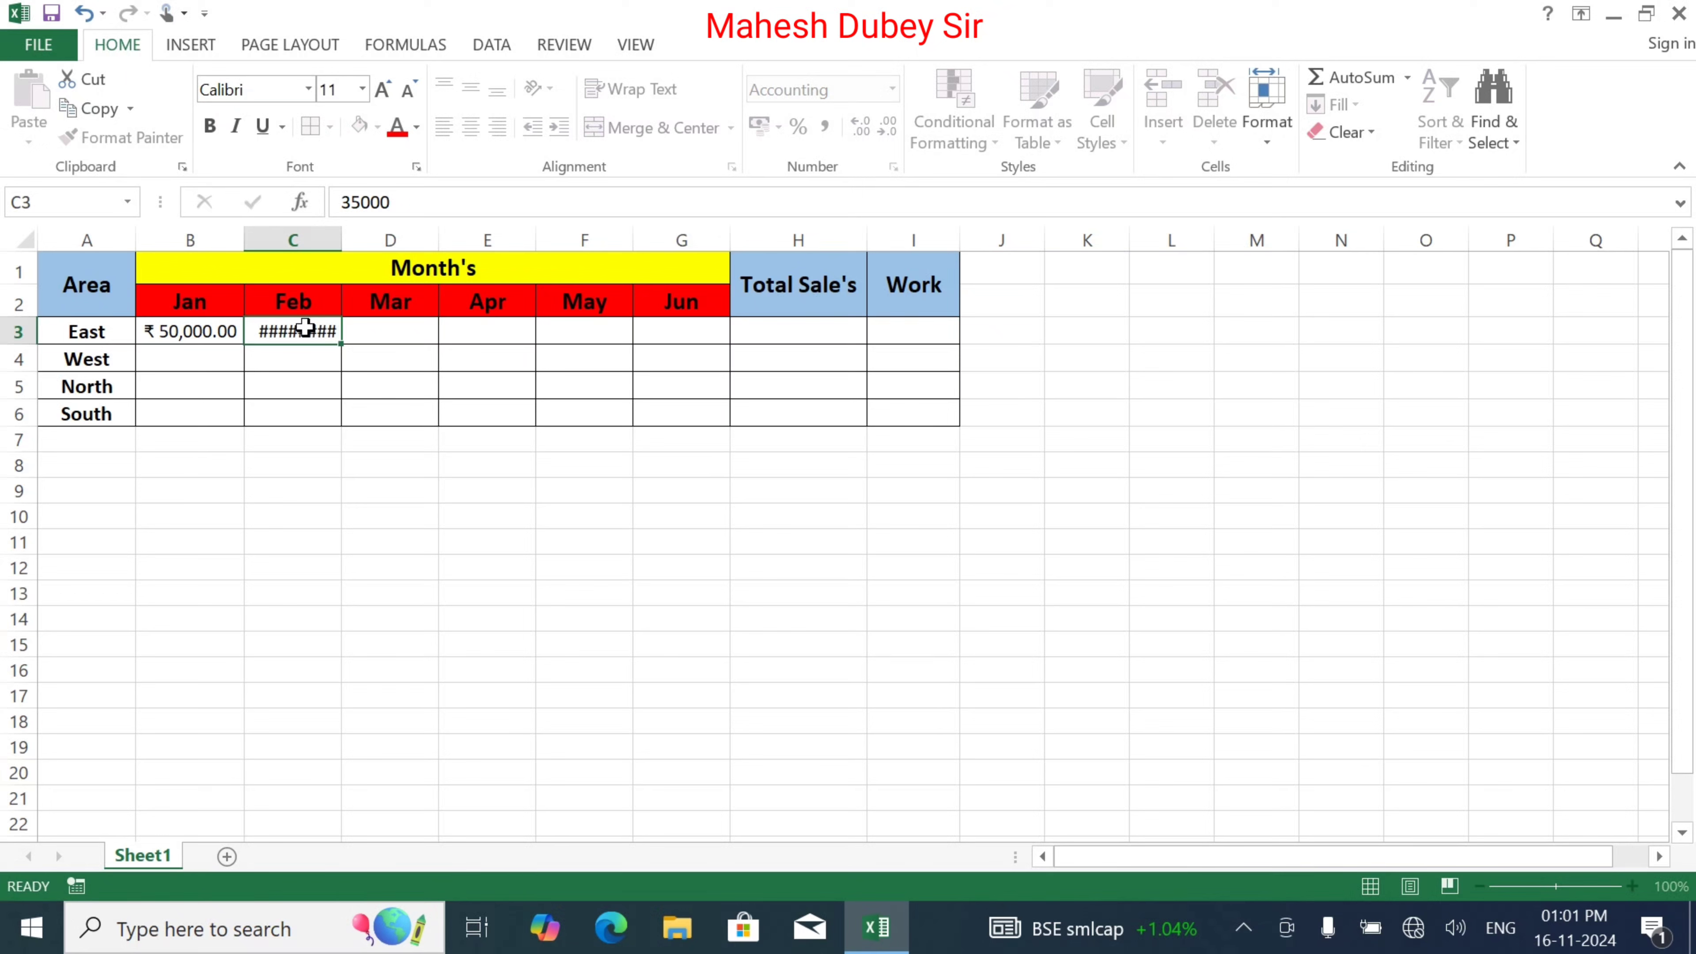
pyautogui.press('Right')
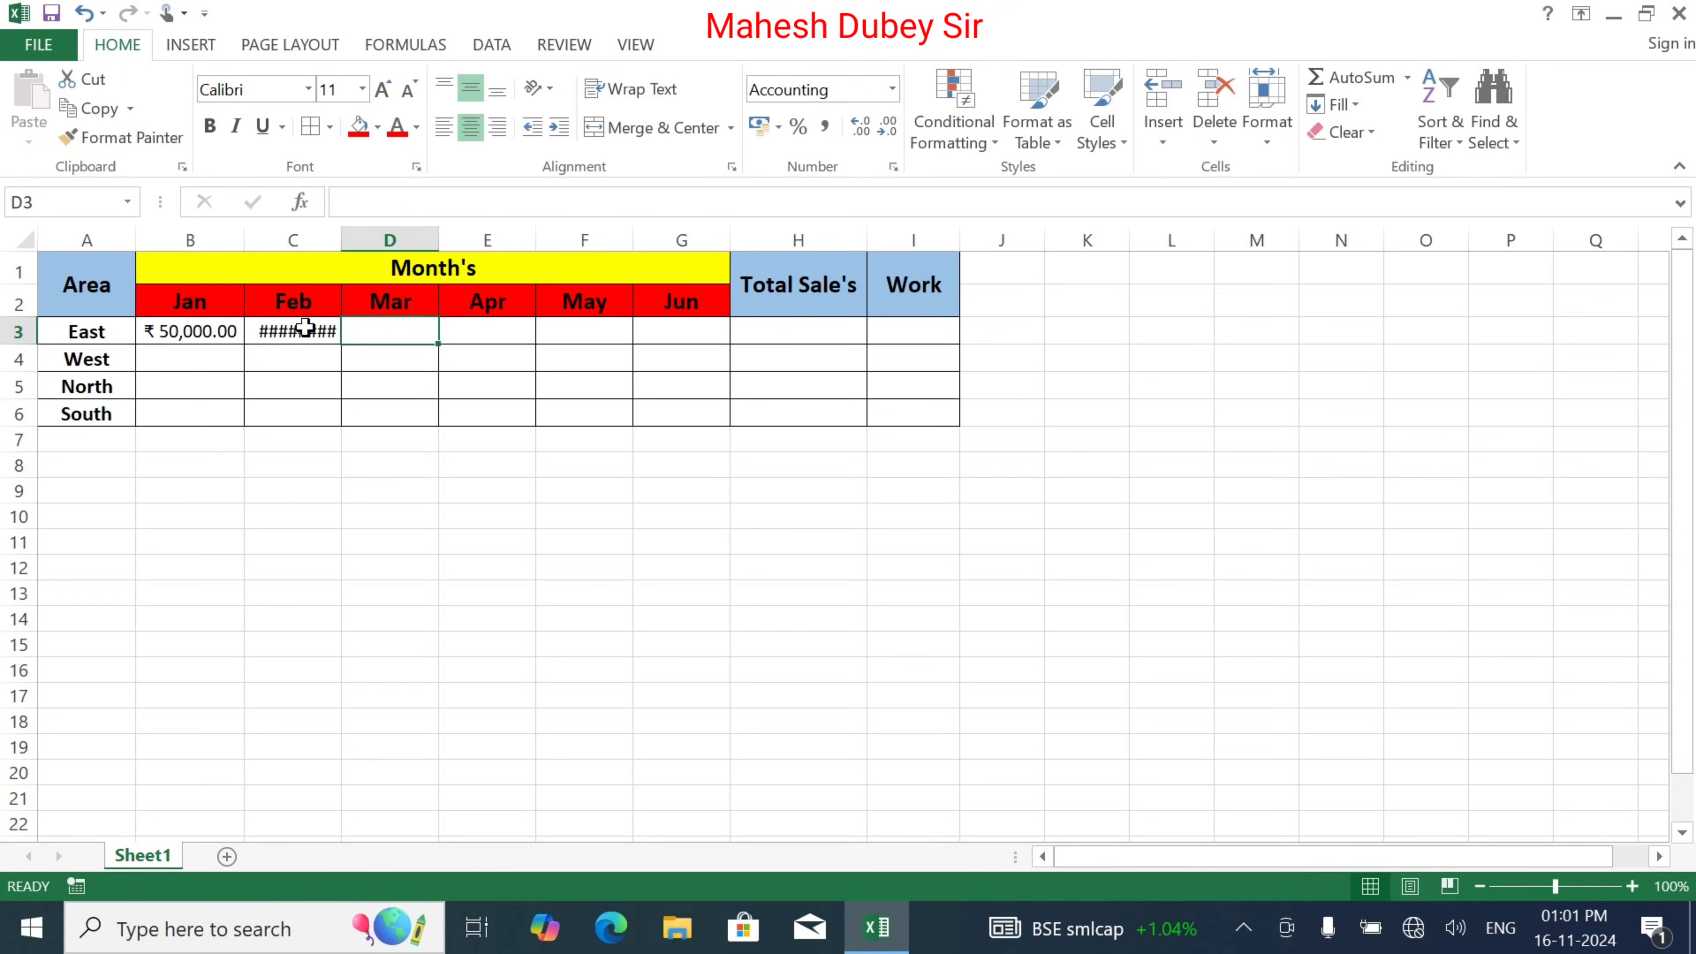
pyautogui.doubleClick(336, 242)
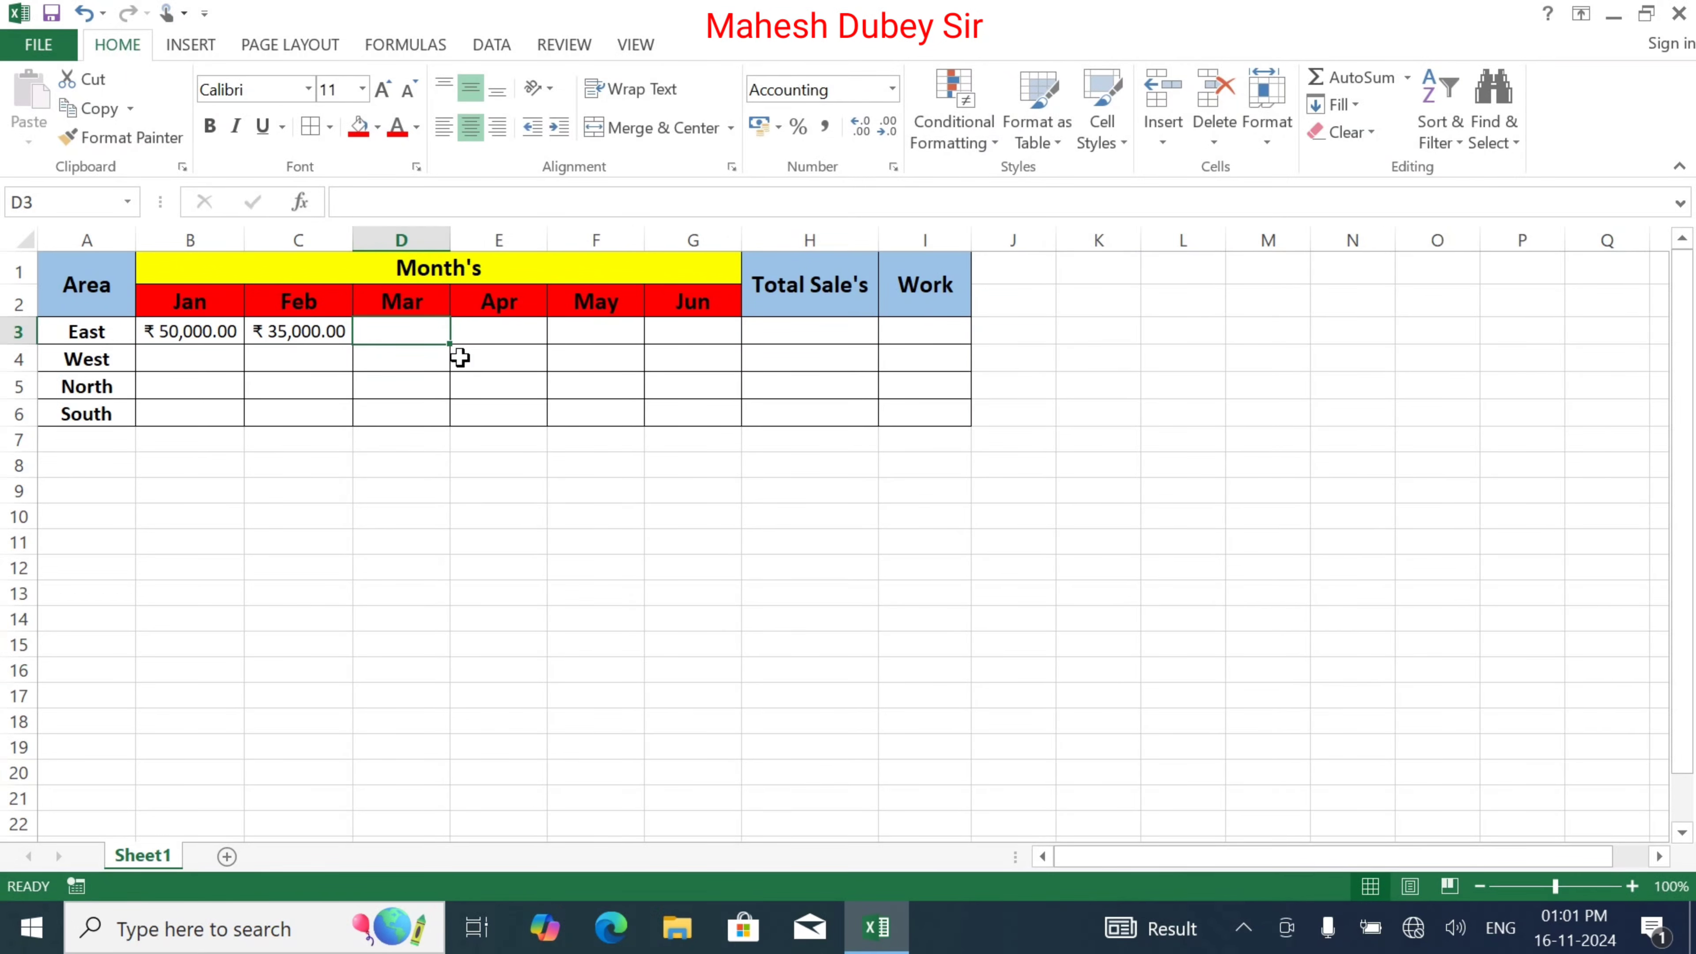
# Remove both decimal places from the sales and total cells B3:H6
pyautogui.moveTo(193, 331); pyautogui.dragTo(840, 395)
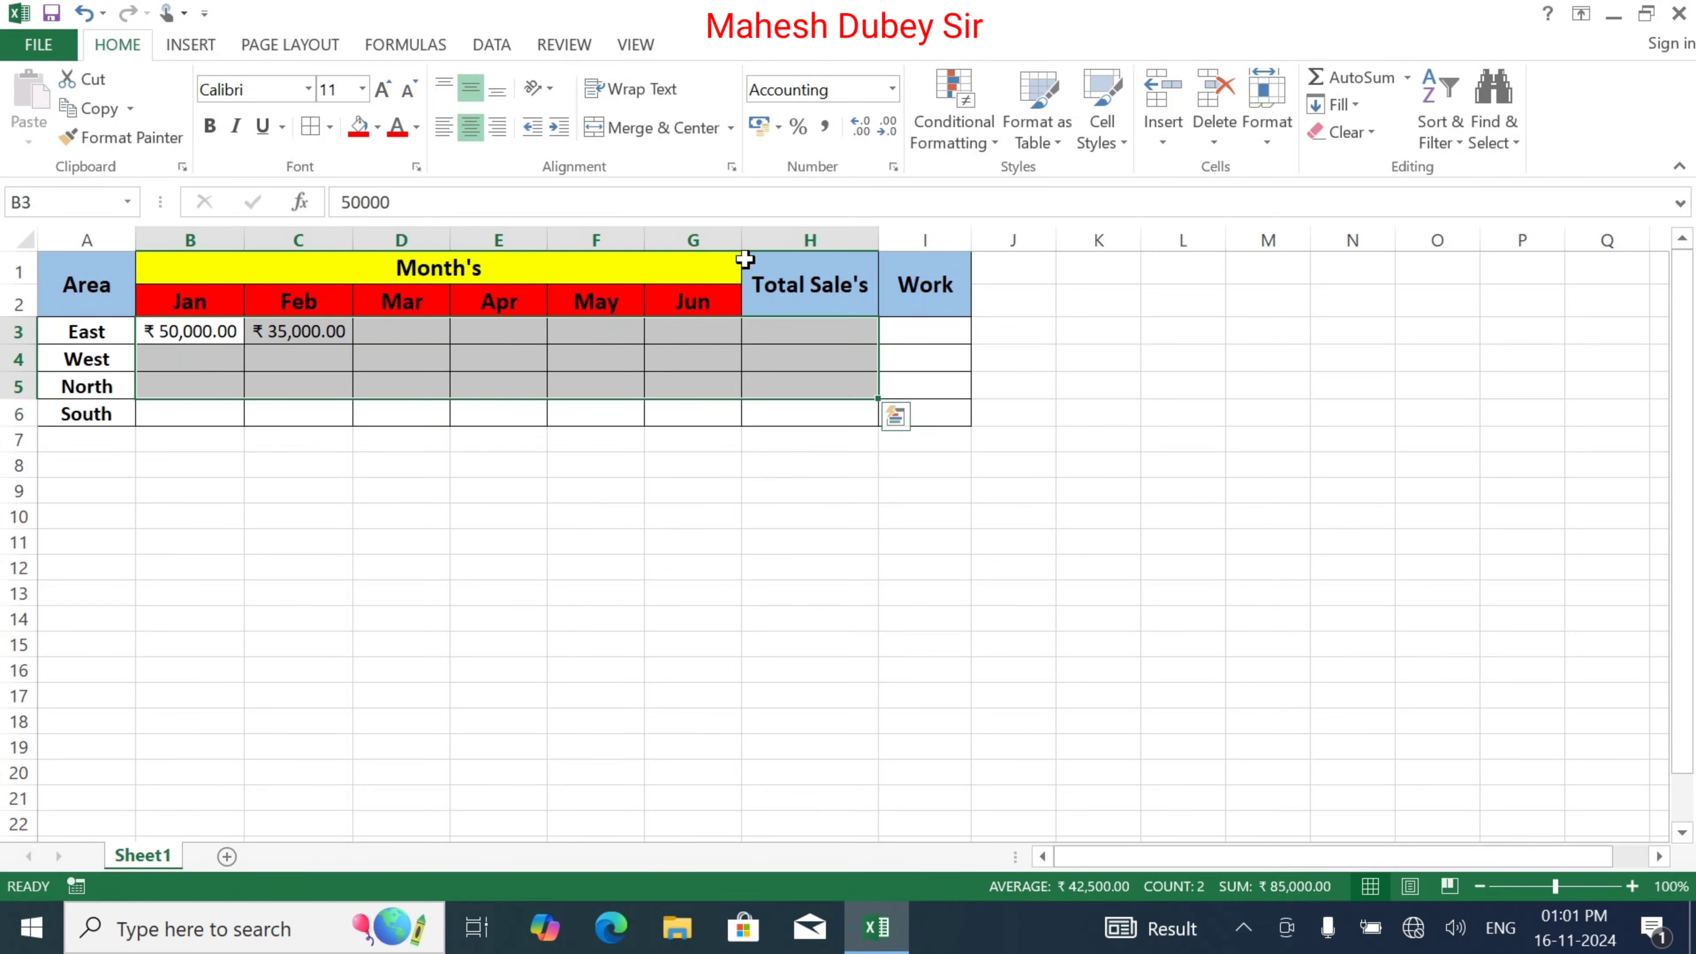
pyautogui.moveTo(227, 330); pyautogui.dragTo(855, 413)
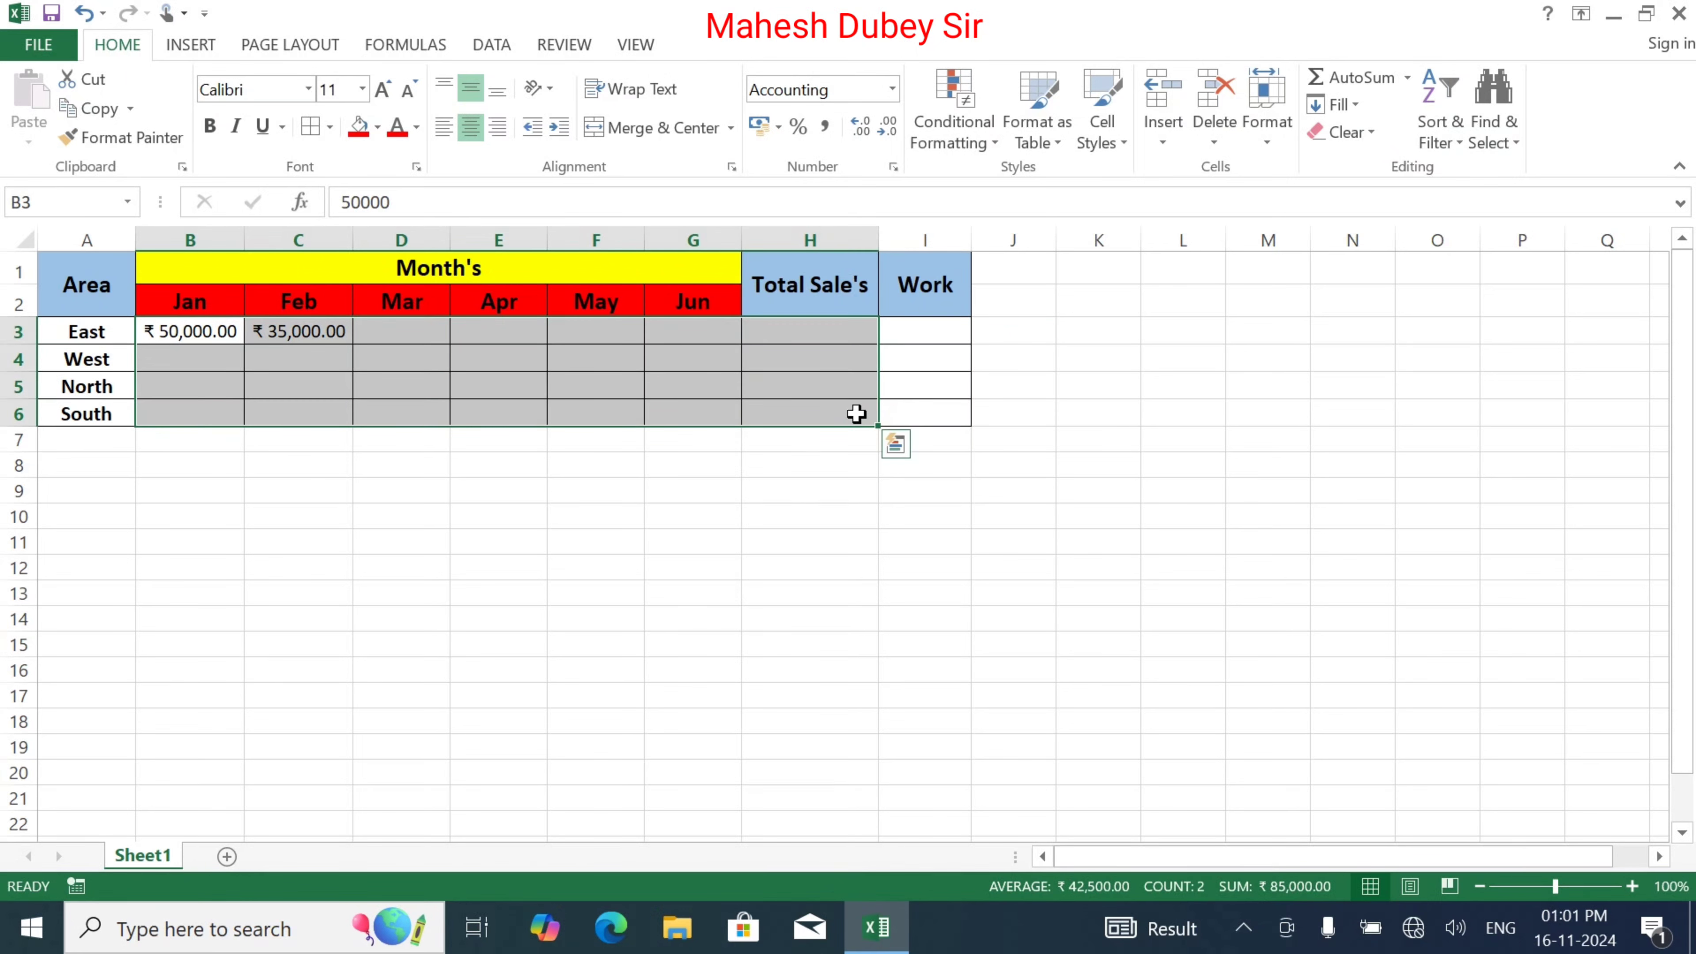
pyautogui.click(890, 128)
pyautogui.click(889, 128)
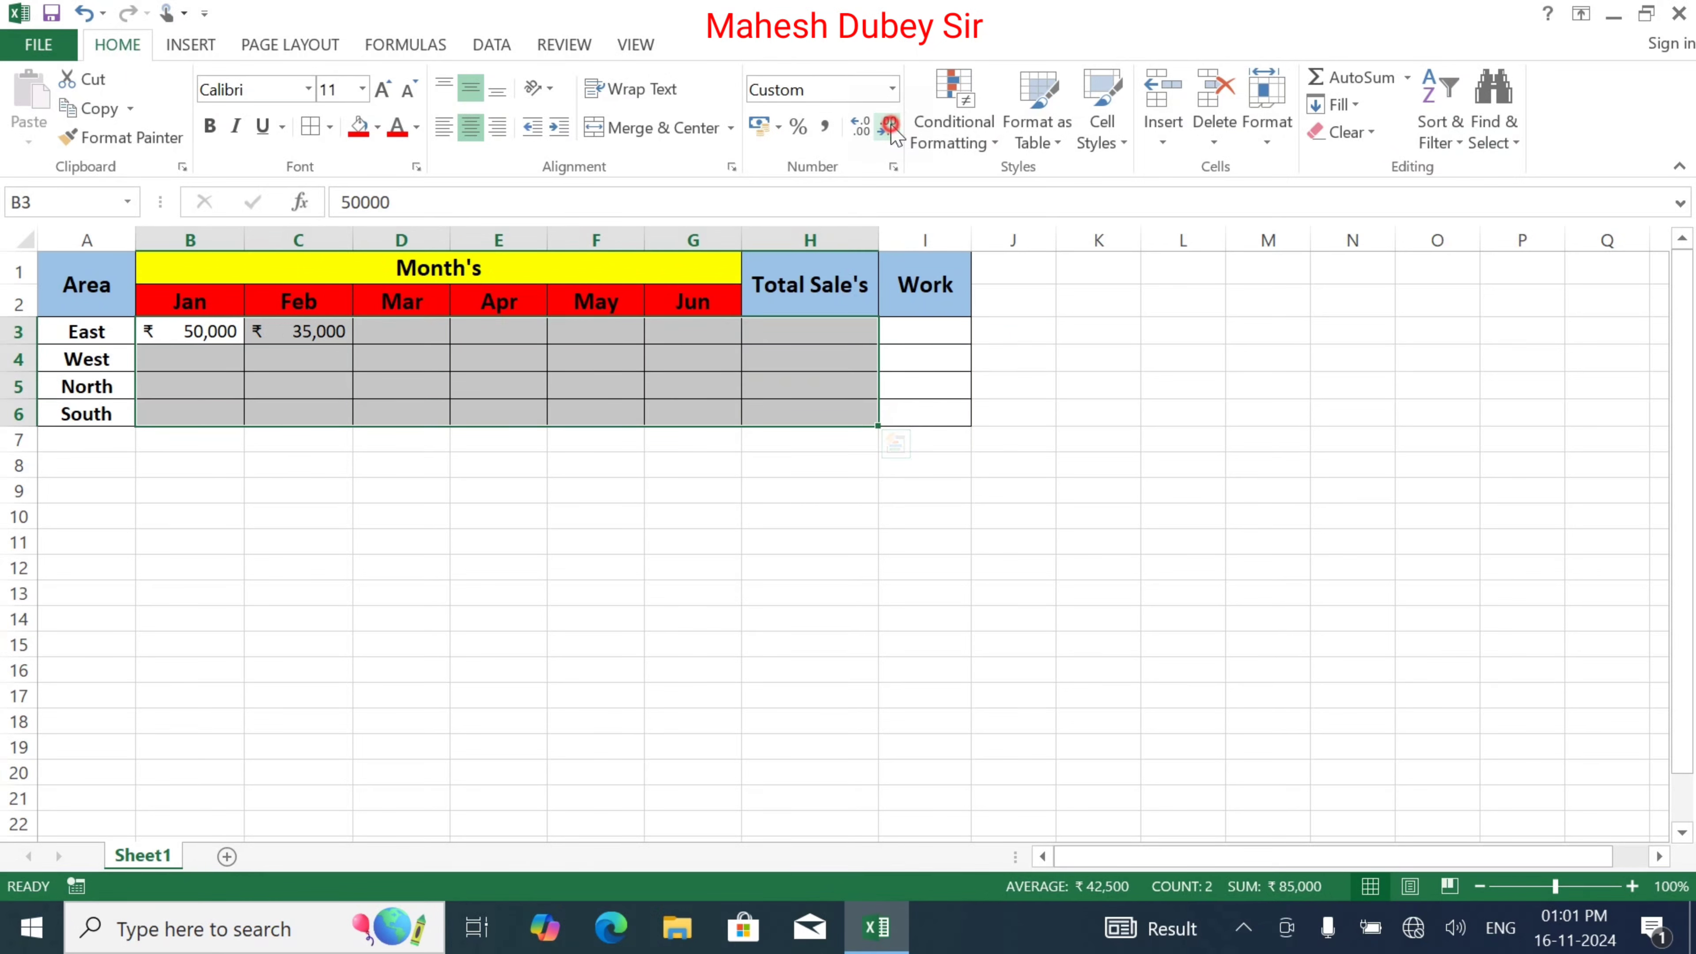
# Enter East's Mar to Jun sales in D3:G3 as 40000, 70000, 65000 and 55000
pyautogui.click(393, 330)
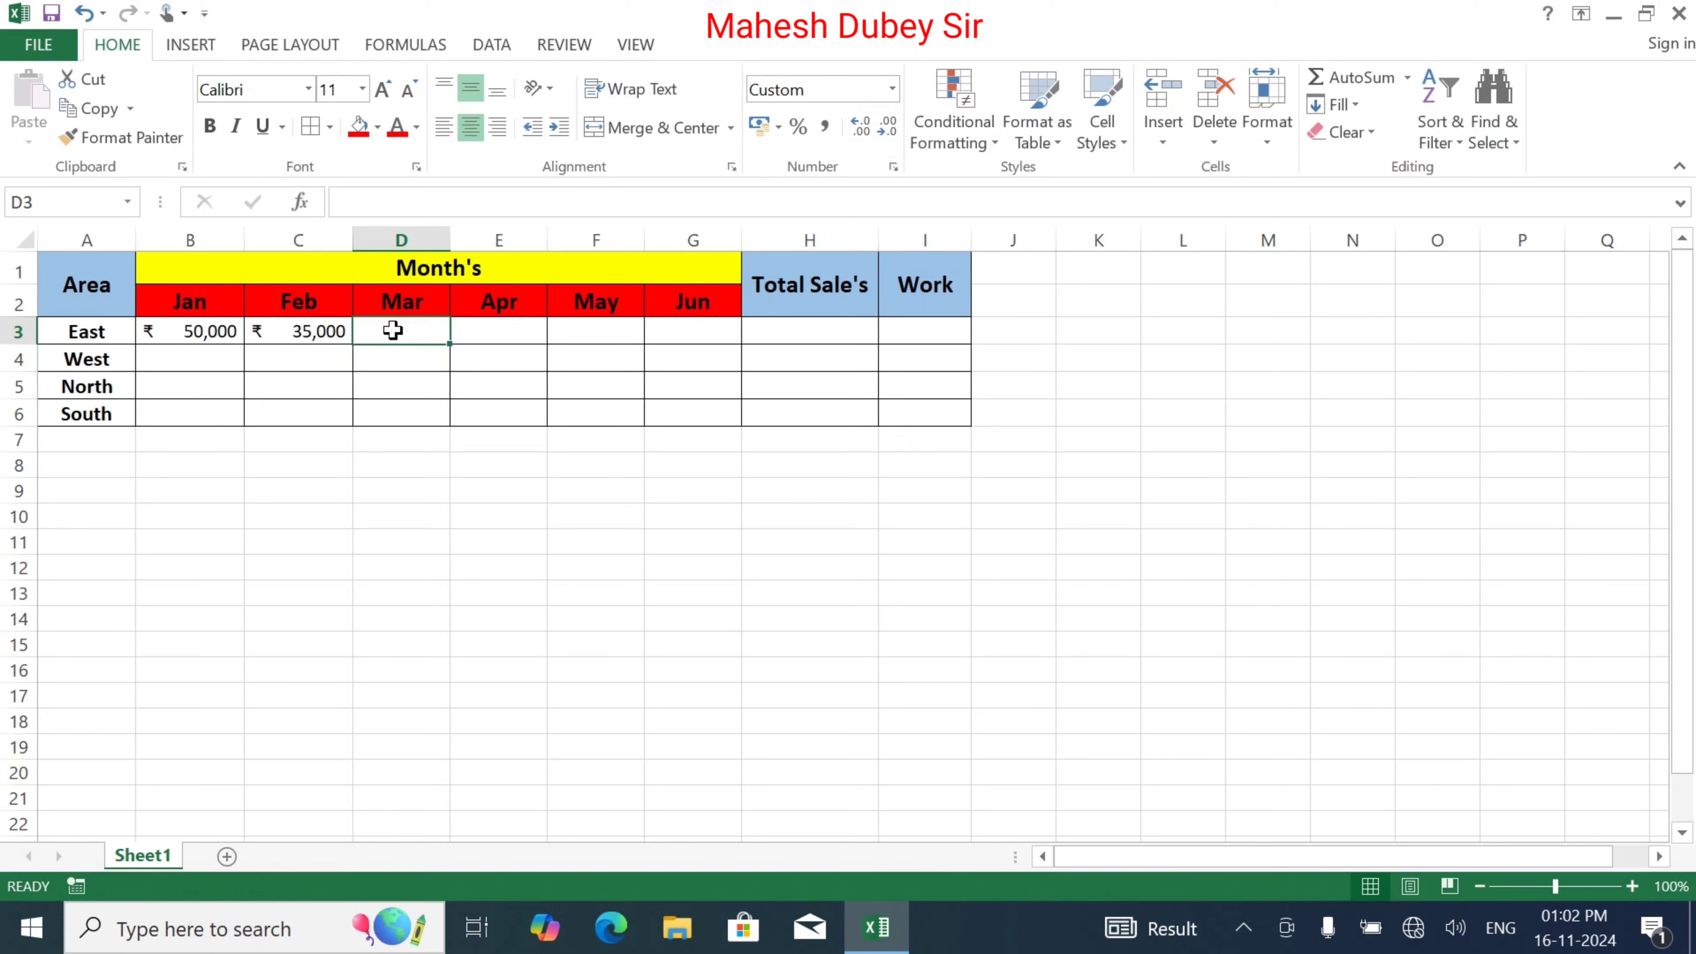
pyautogui.write('40000')
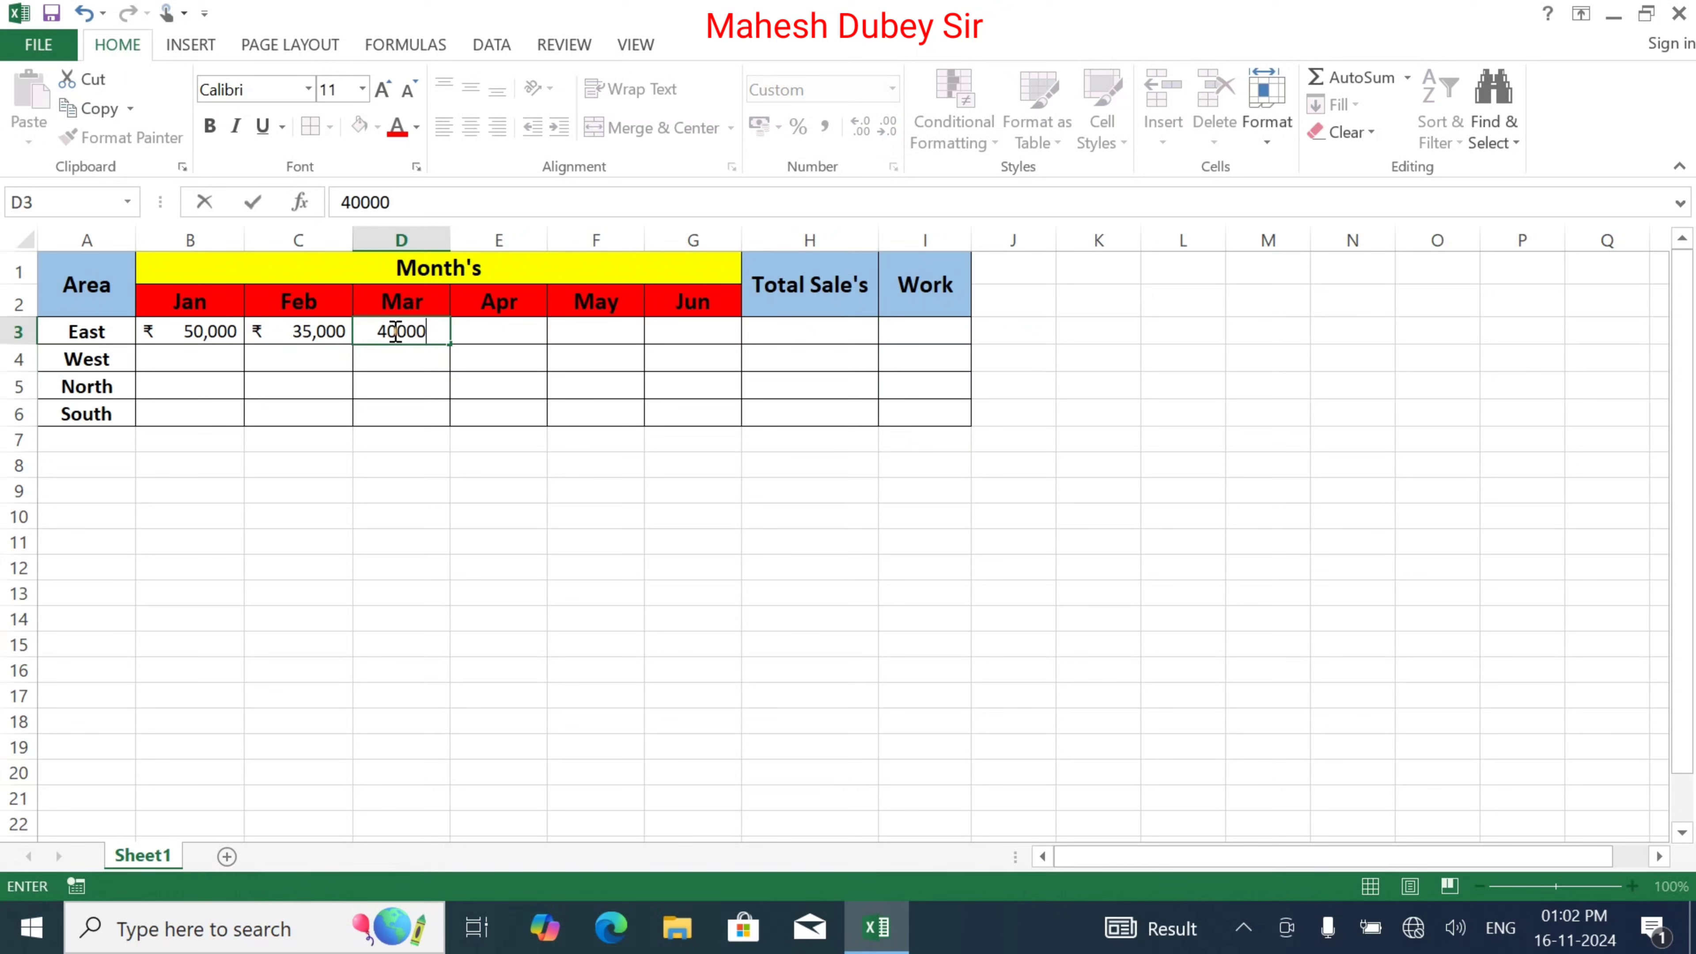
pyautogui.hotkey('ctrl', 'Return')
pyautogui.press('Tab')
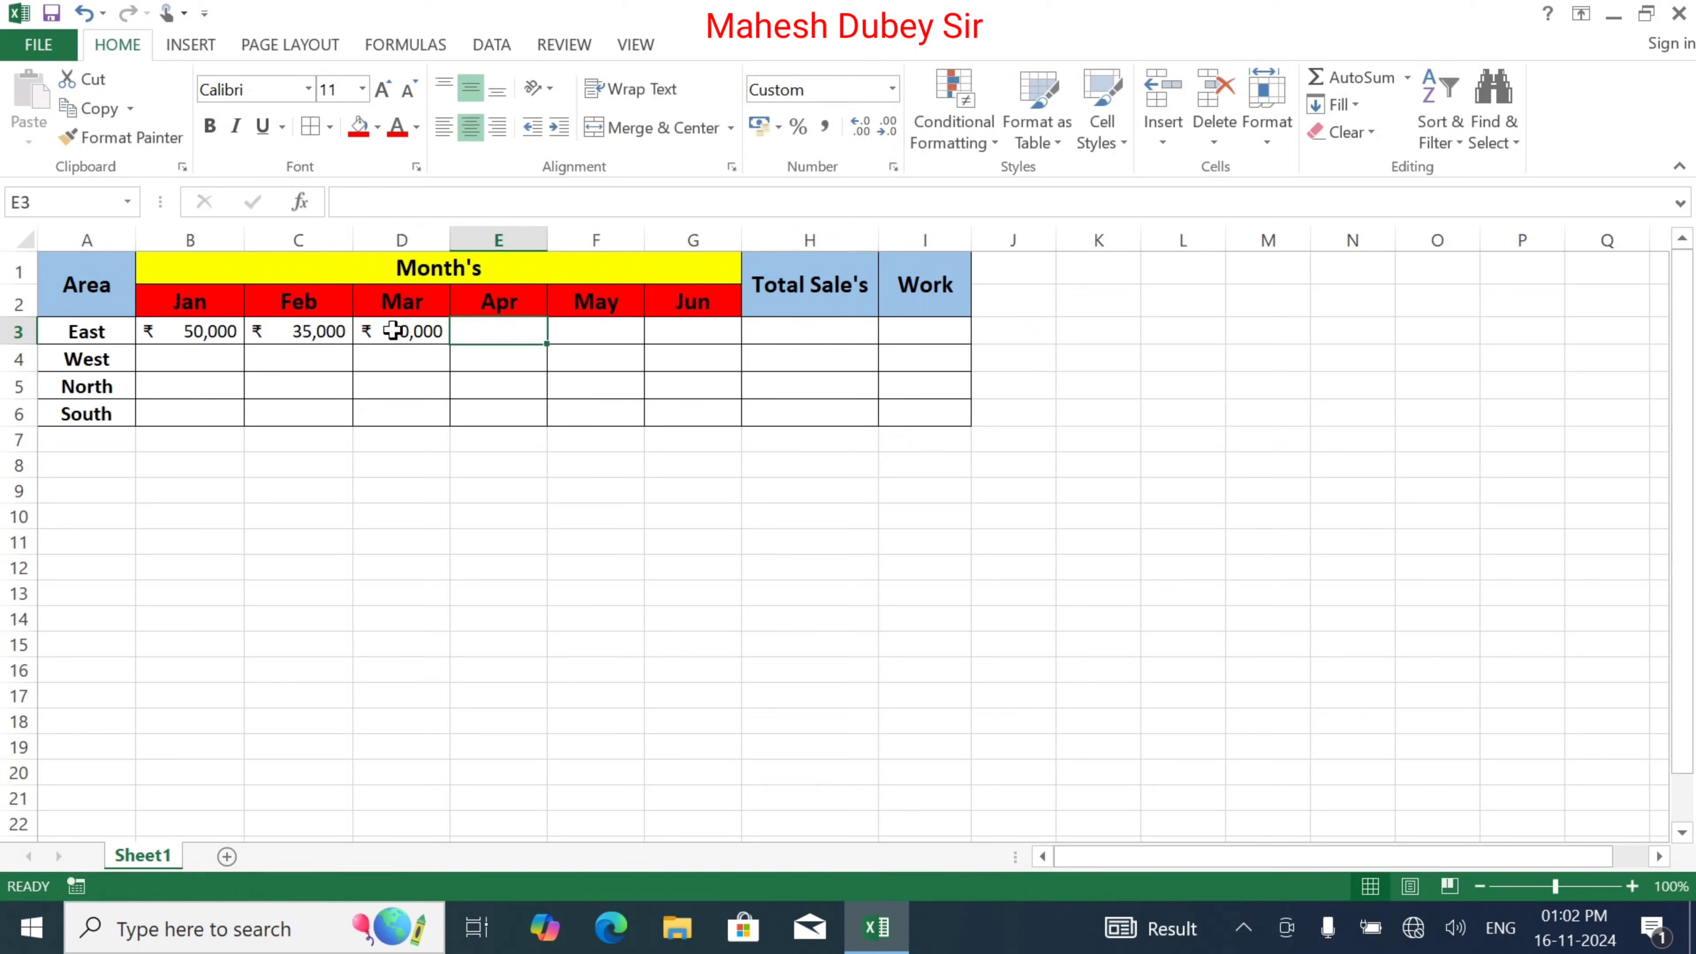
pyautogui.write('70,000')
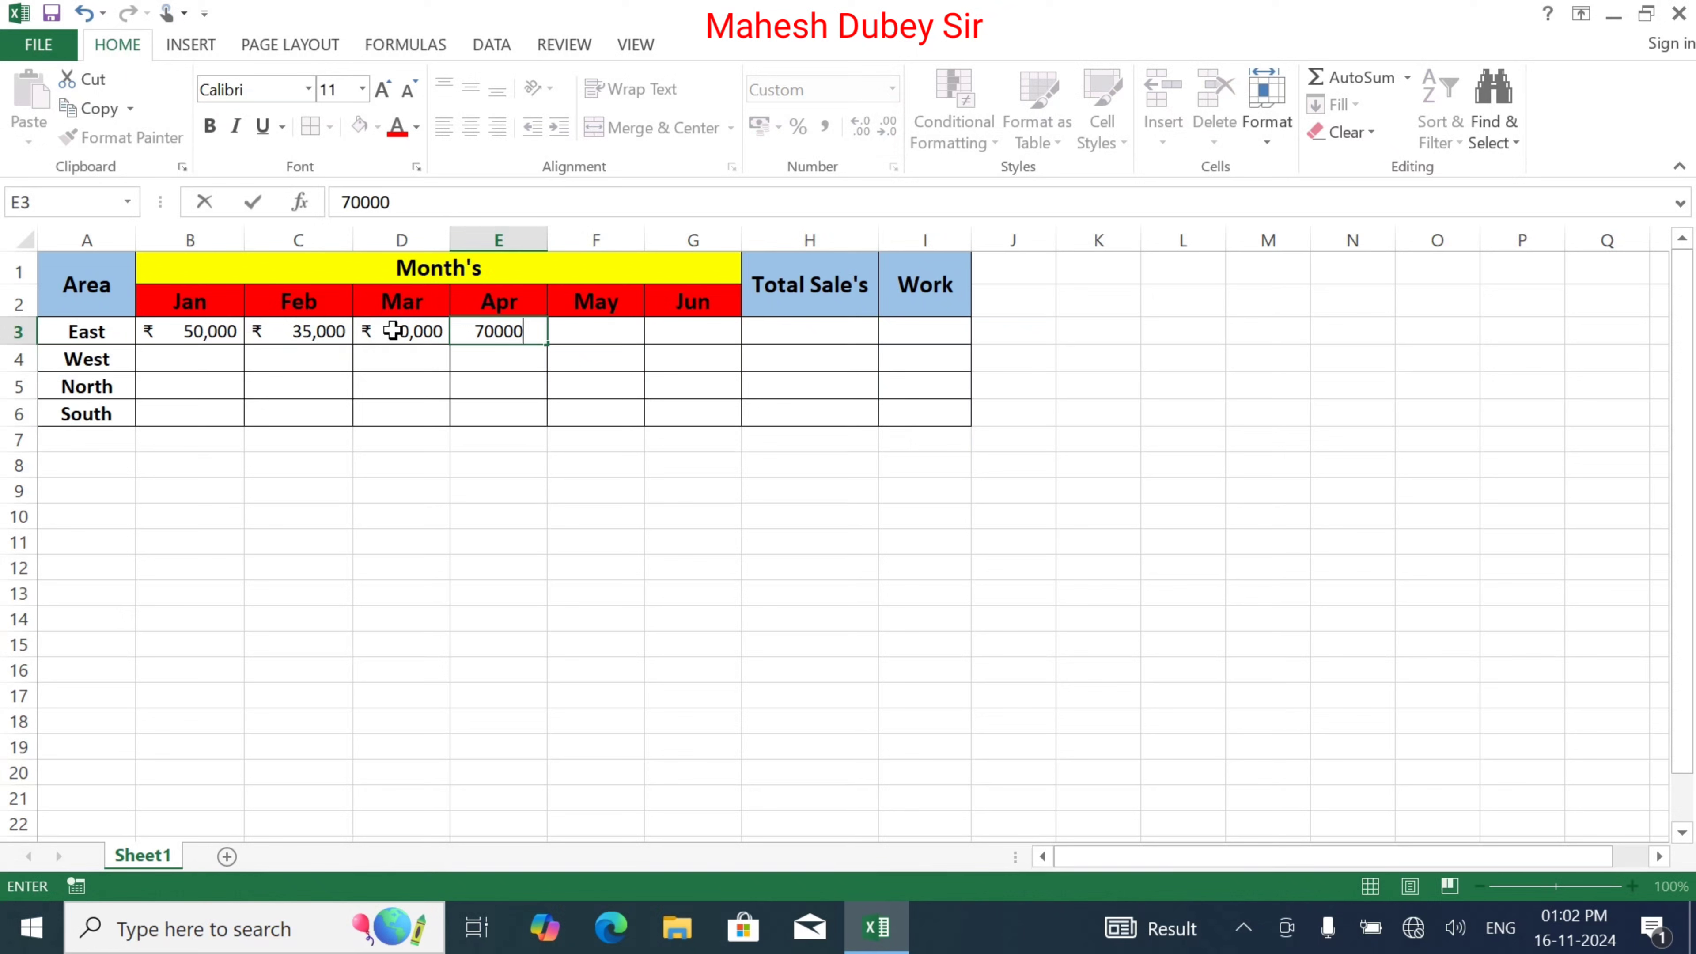
pyautogui.press('Tab')
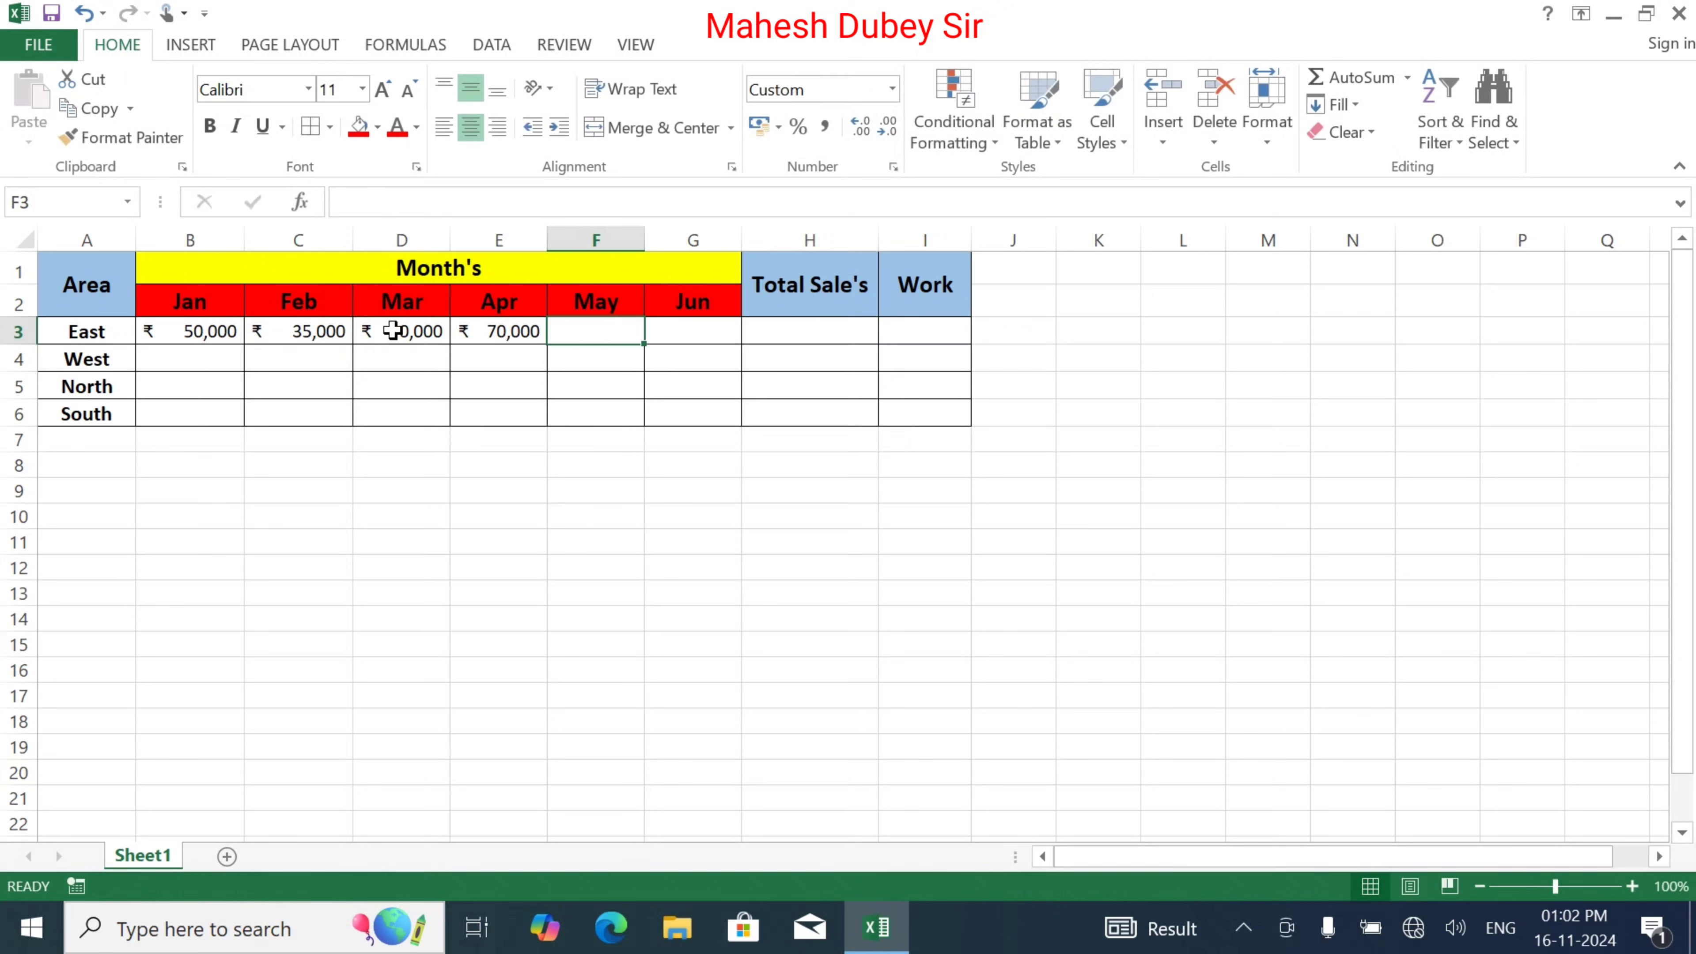
pyautogui.write('65000')
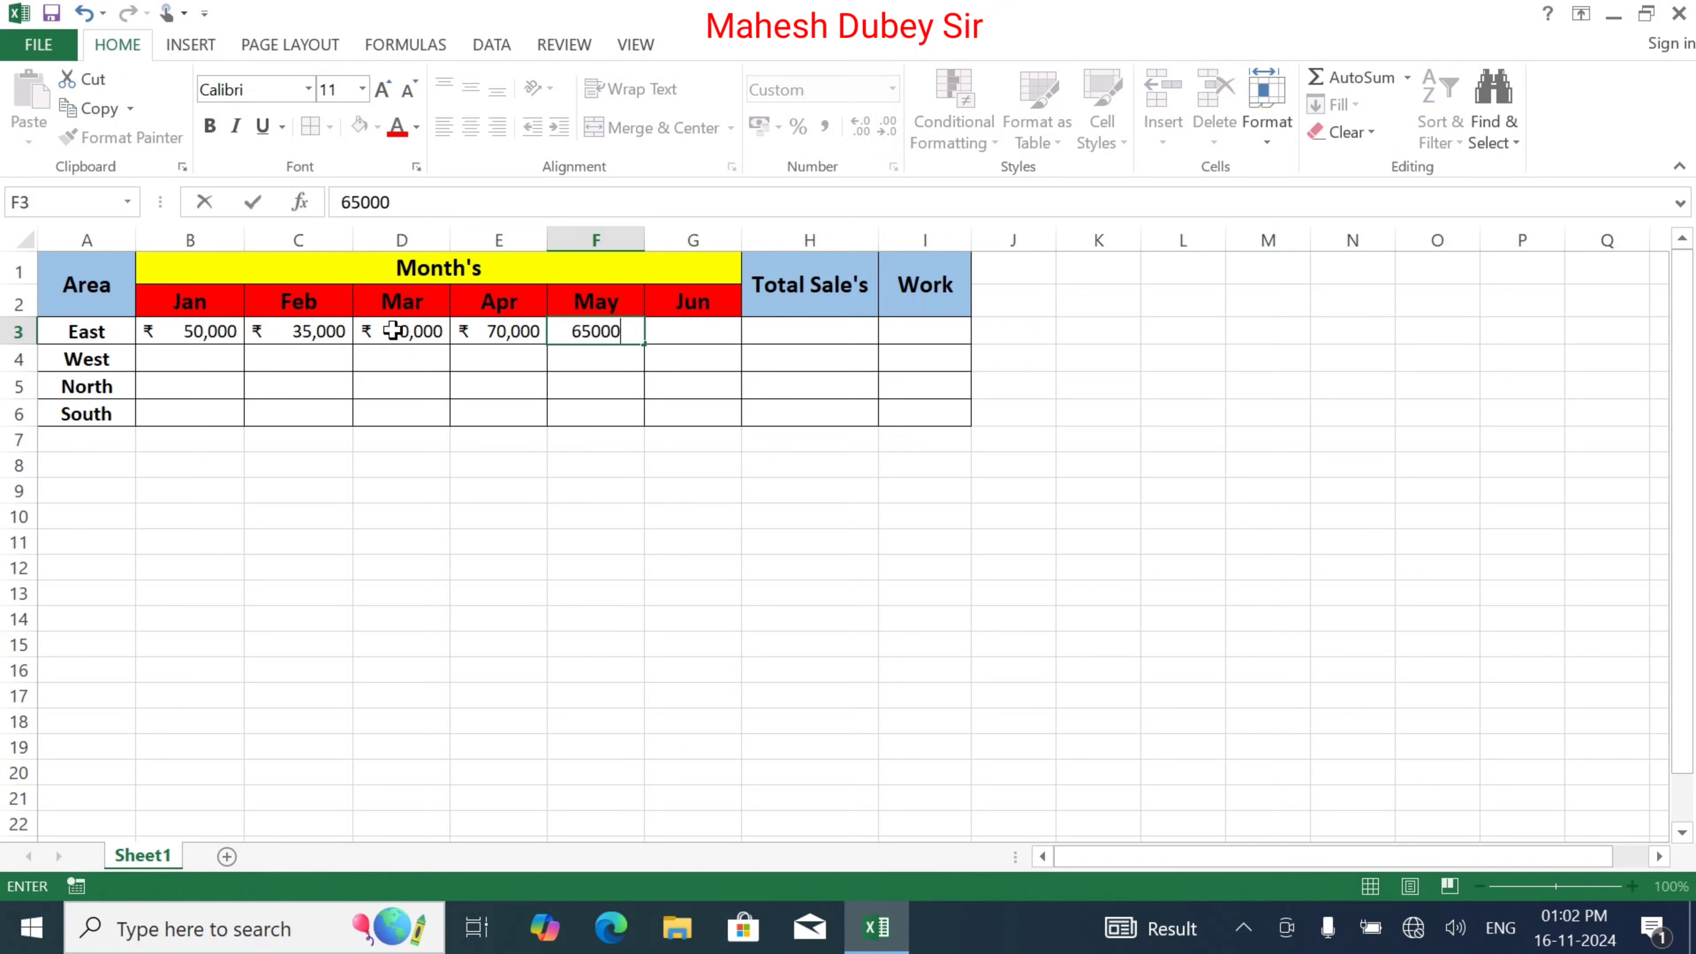
pyautogui.press('Tab')
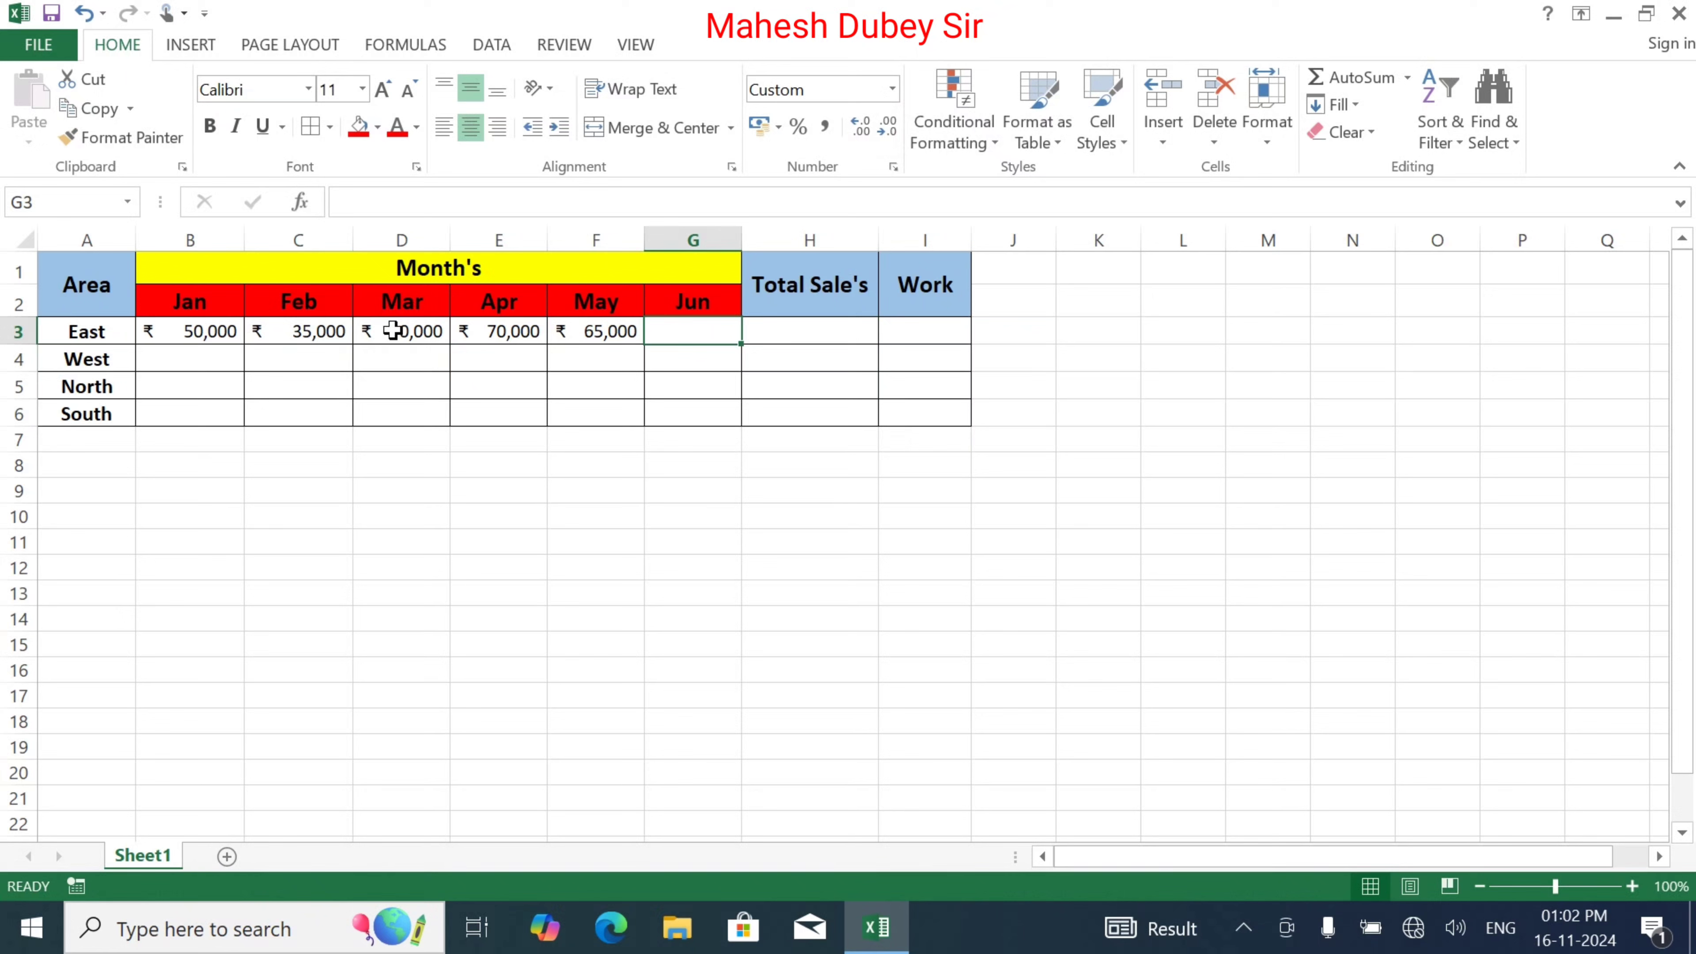
pyautogui.write('55000')
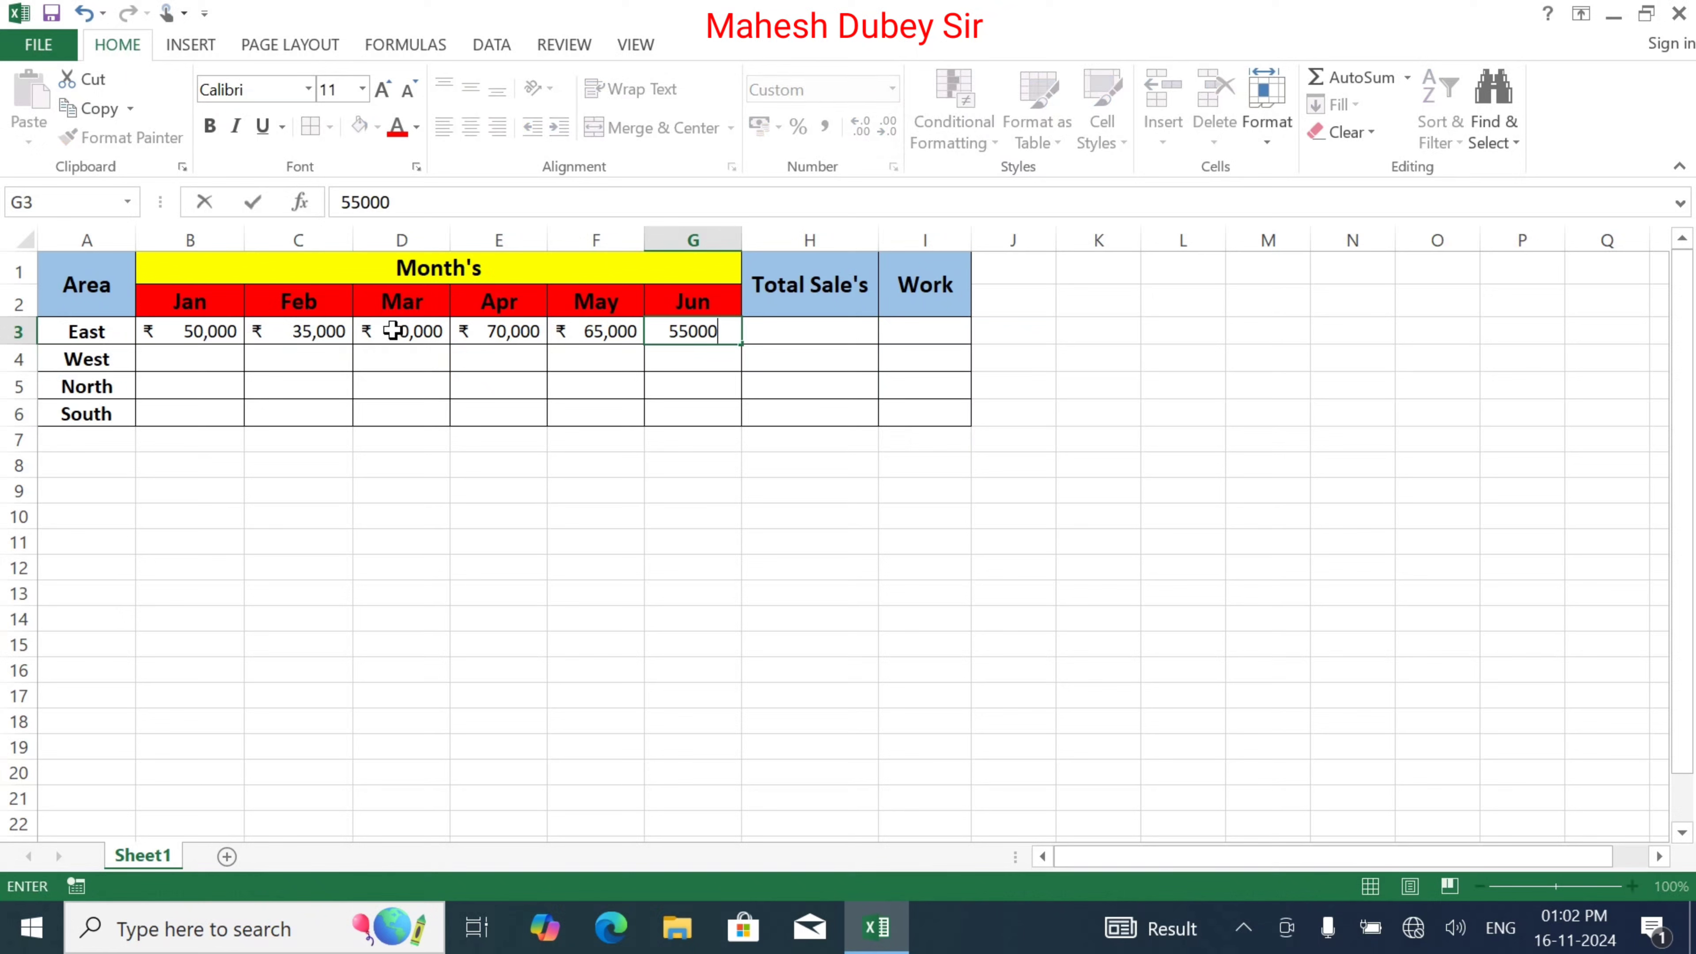
pyautogui.press('Tab')
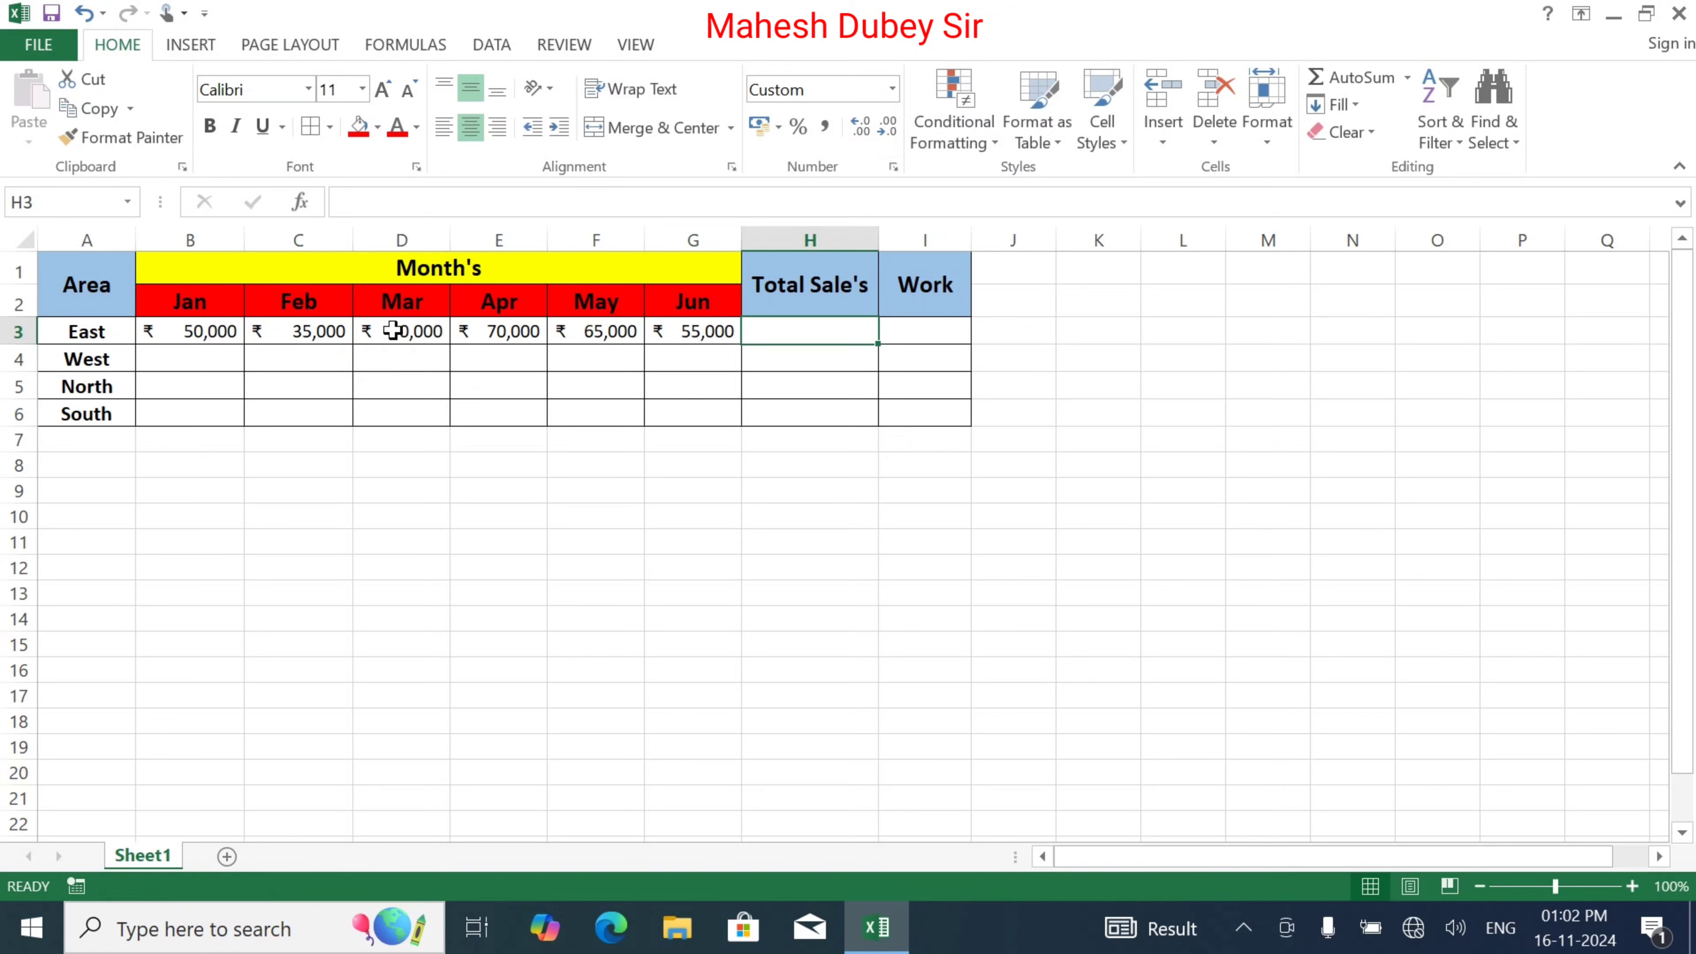
# Total East's Jan to Jun sales in H3 with =SUM(B3:G3) and fill the formula down through H6
pyautogui.write('=')
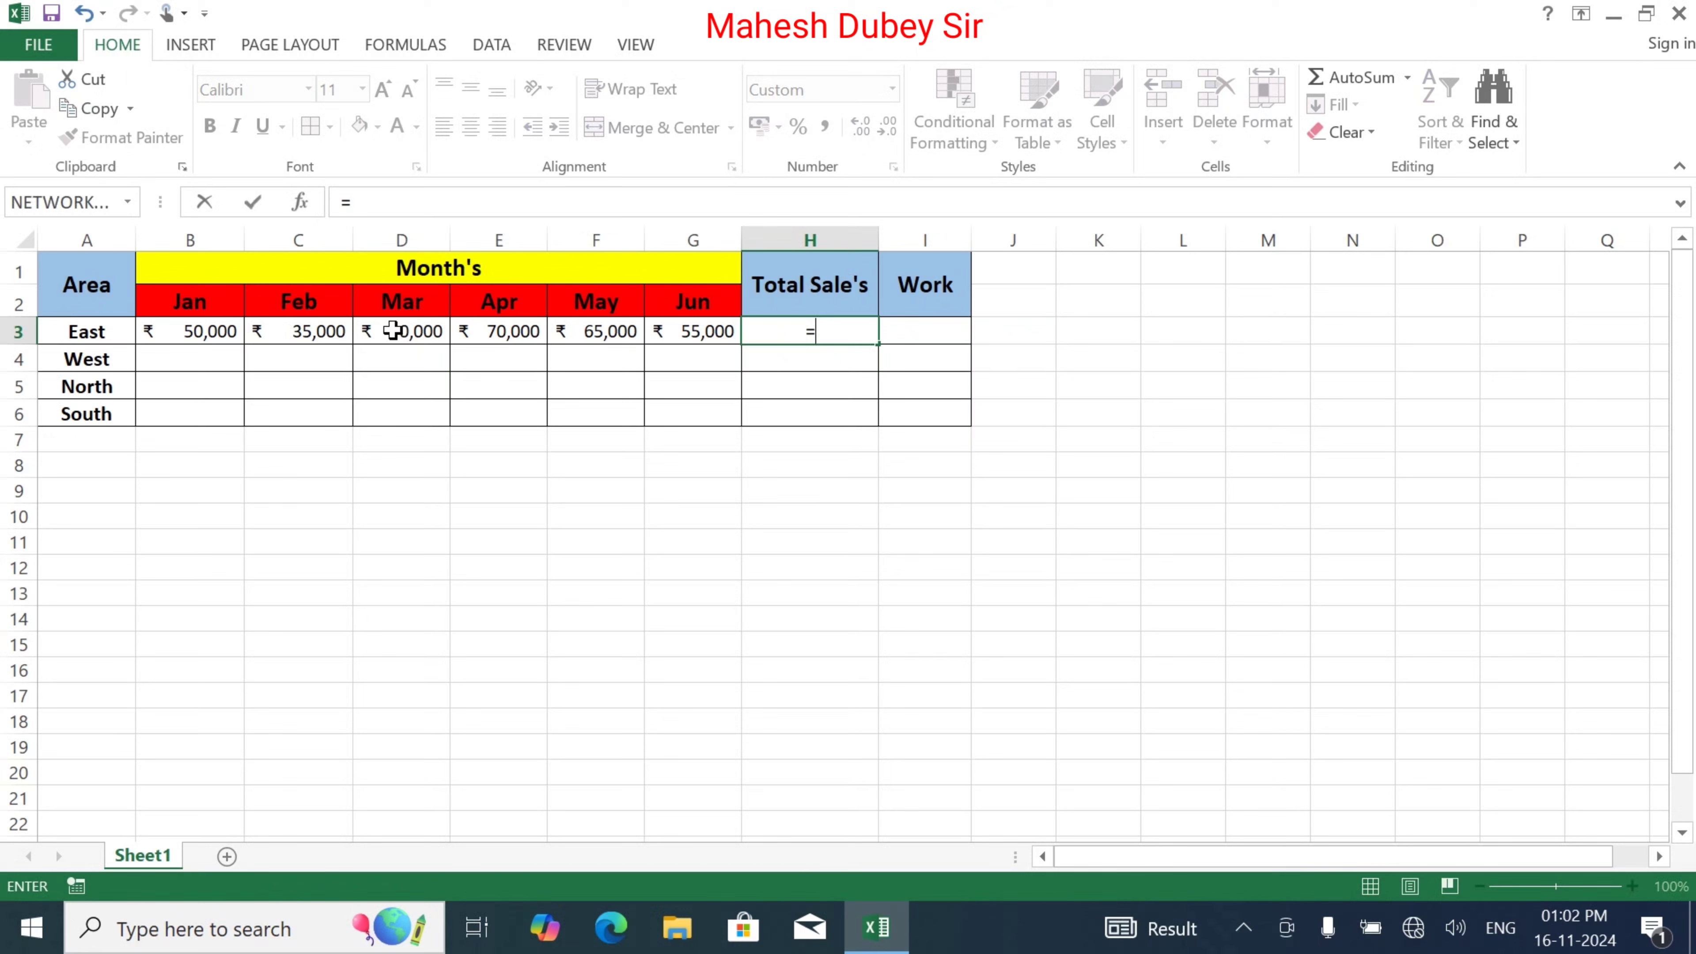
pyautogui.write('sum(')
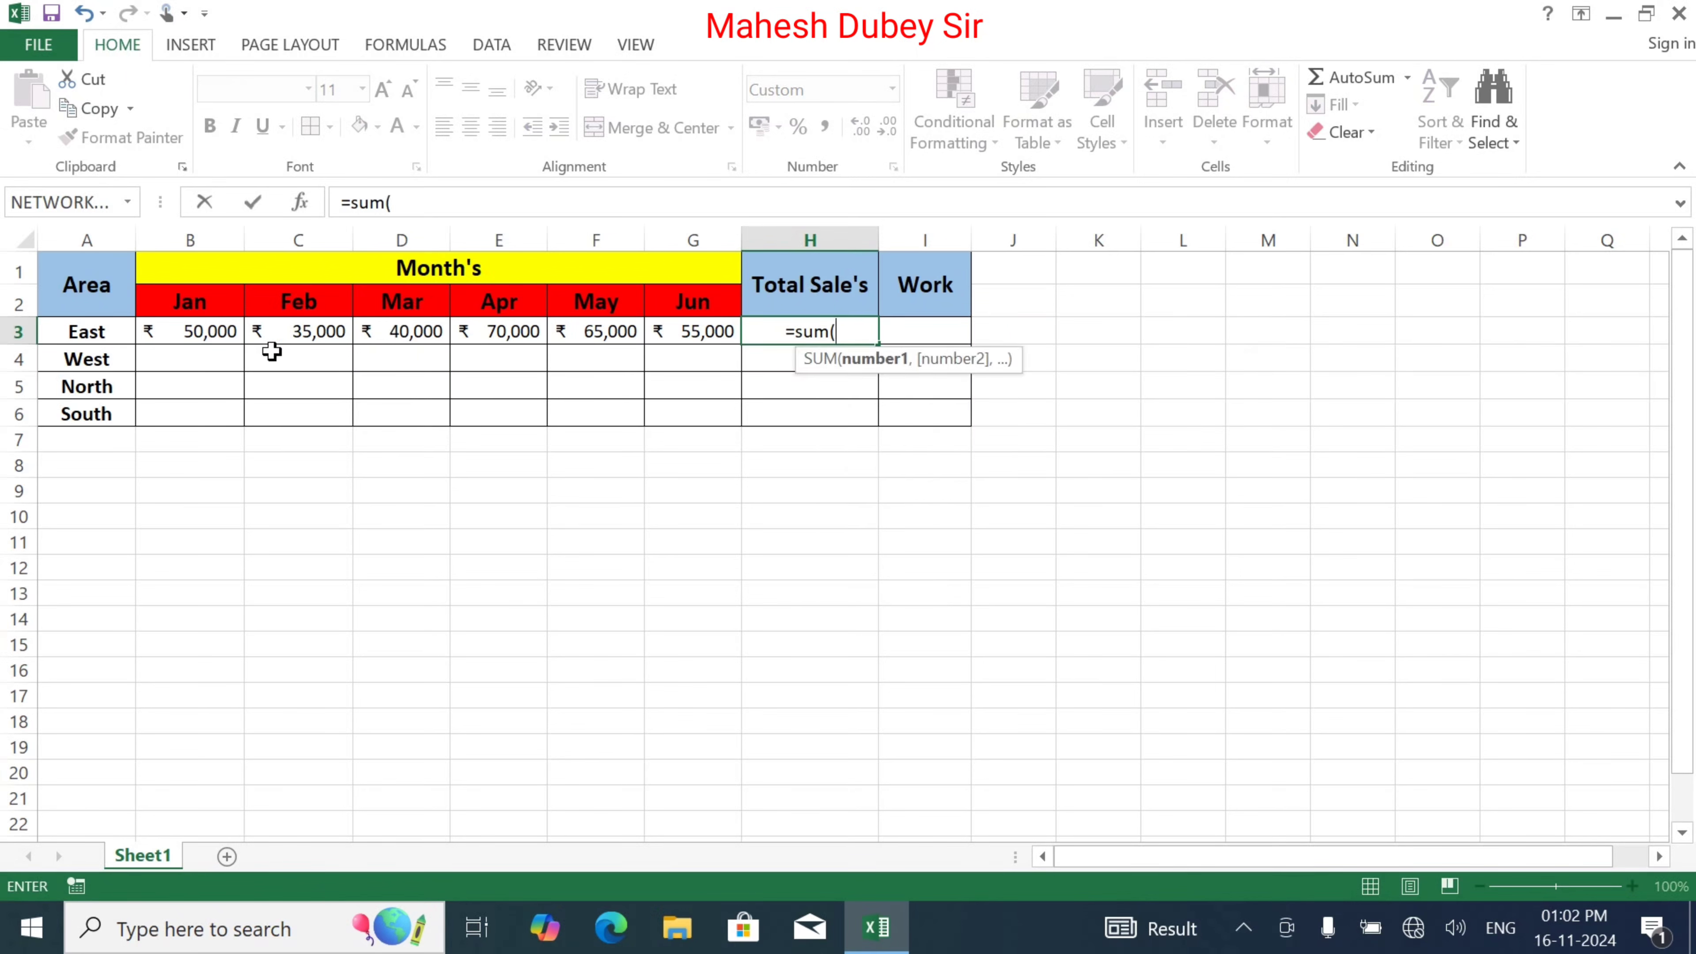
pyautogui.moveTo(201, 326); pyautogui.dragTo(694, 329)
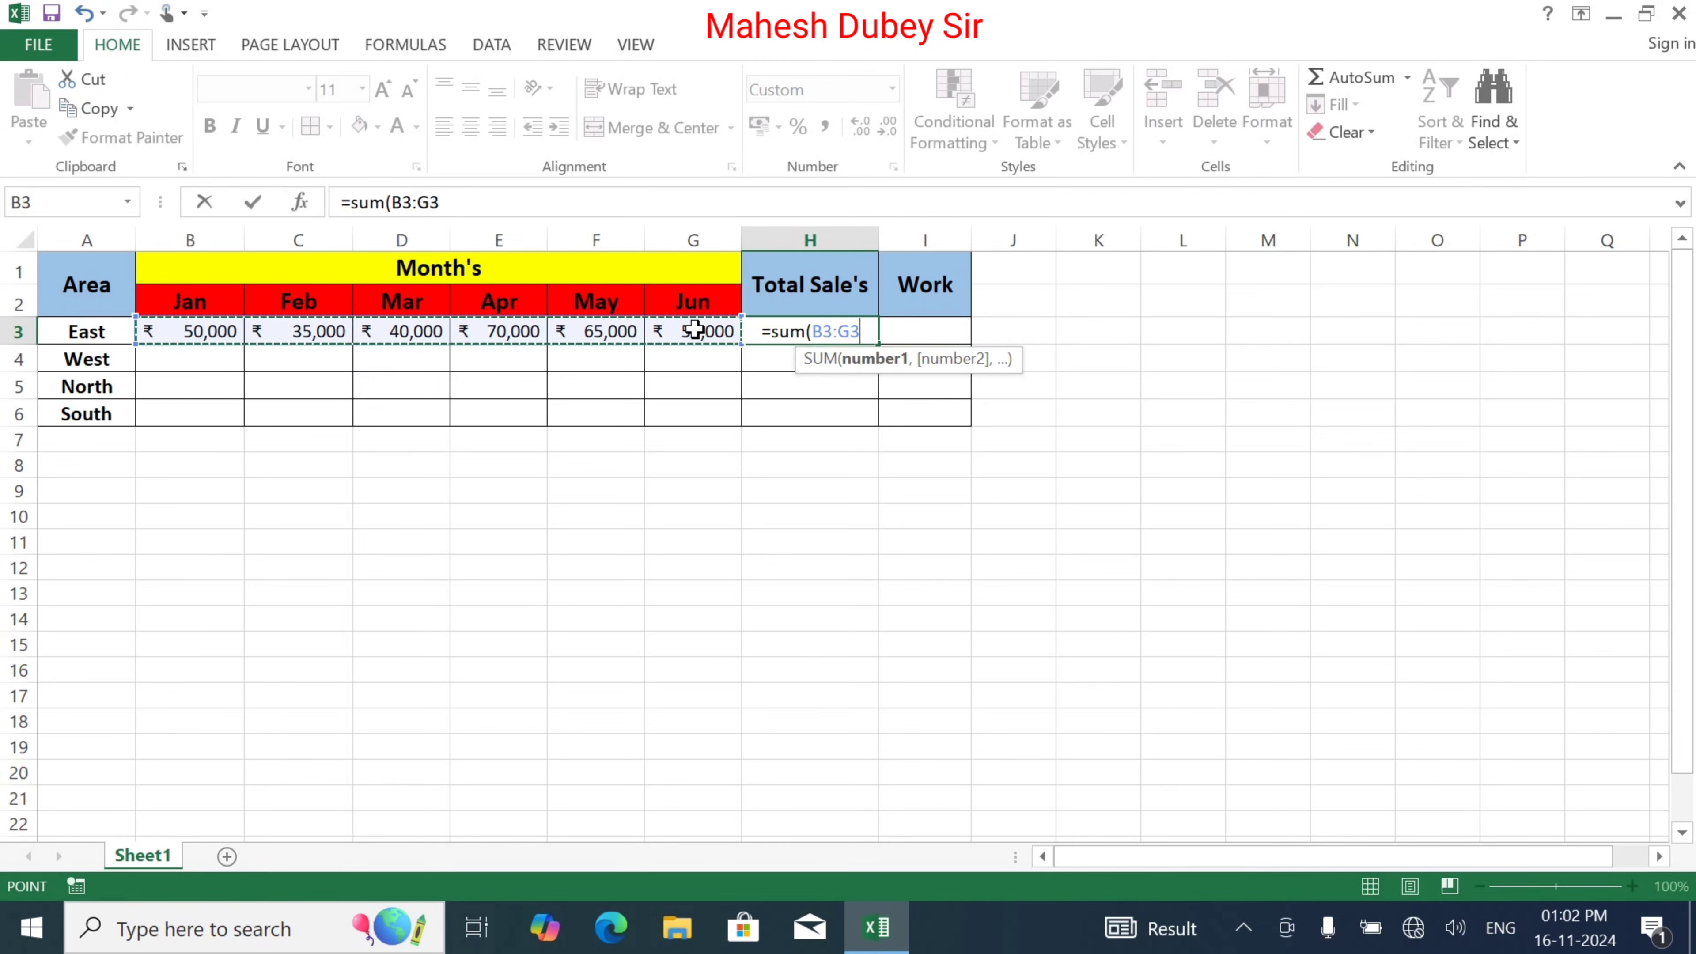
pyautogui.write(')')
pyautogui.press('Return')
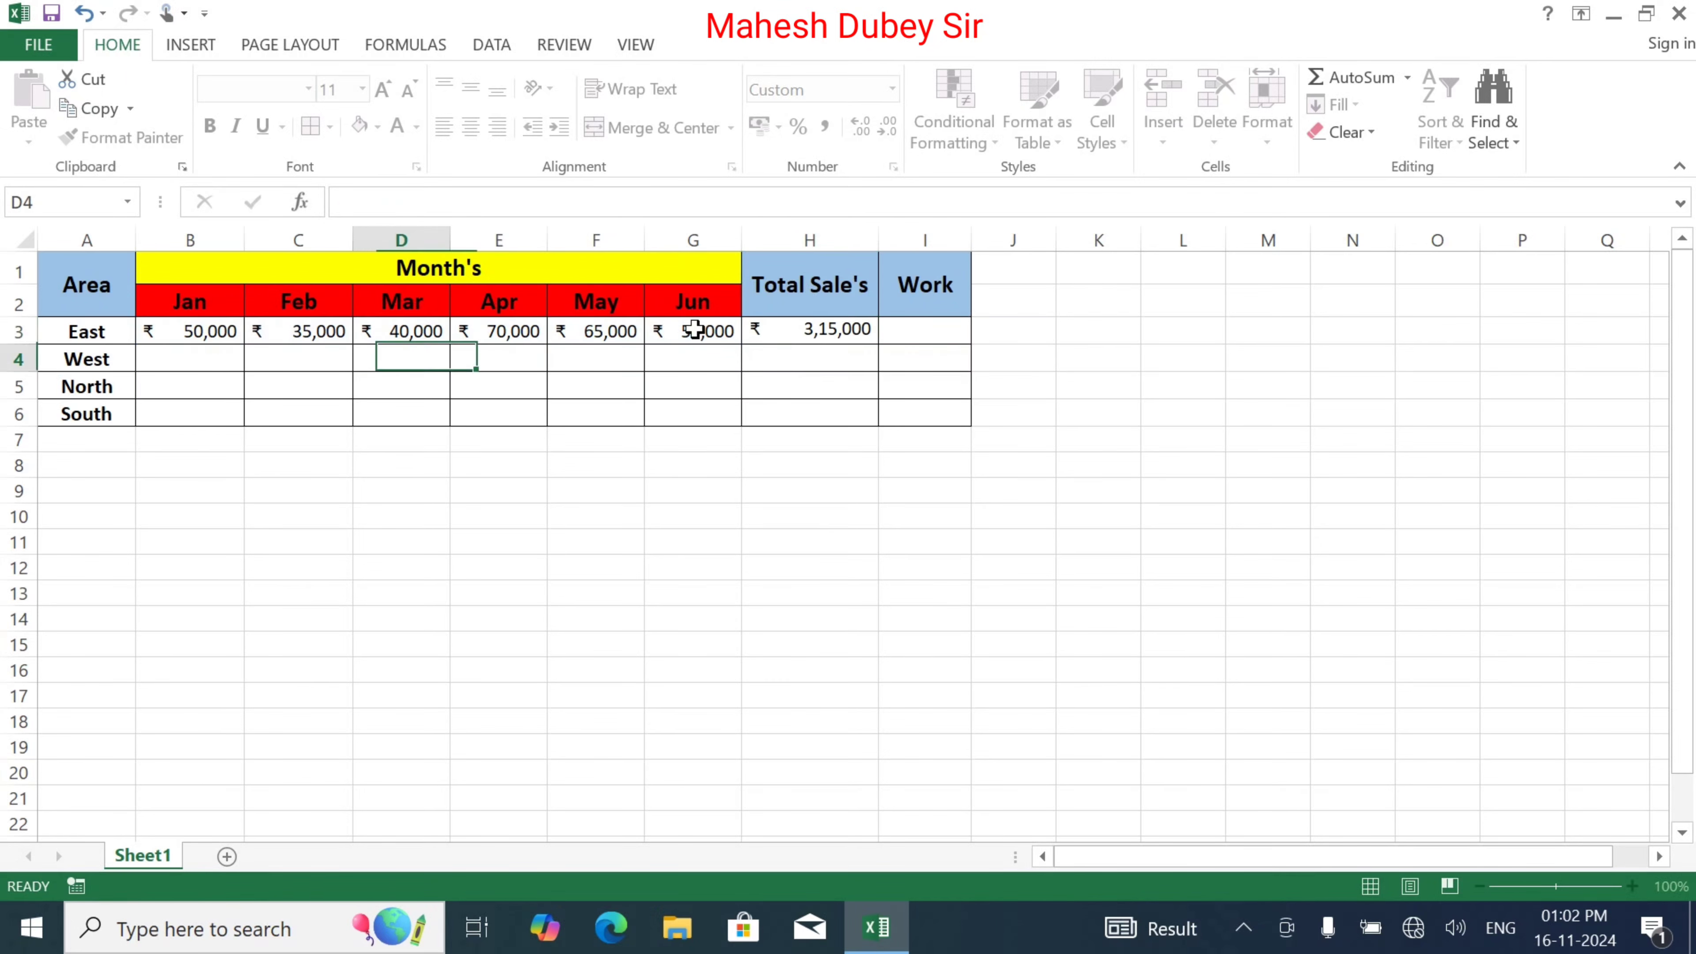
pyautogui.click(837, 332)
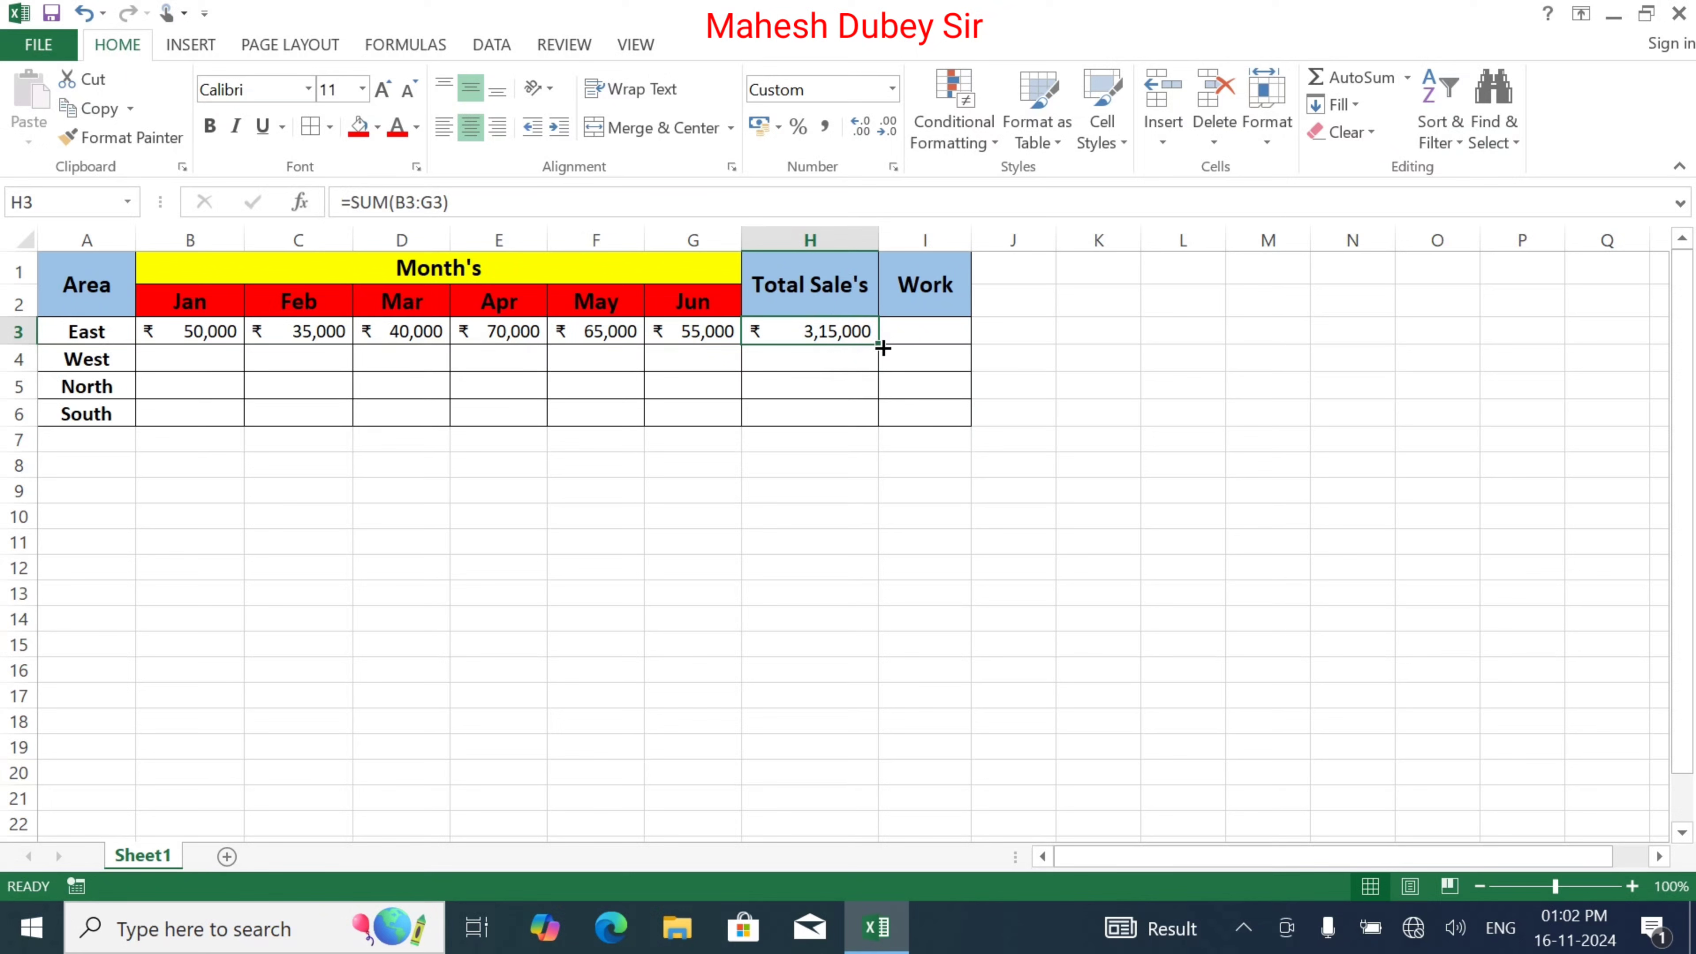
pyautogui.moveTo(882, 348); pyautogui.dragTo(883, 420)
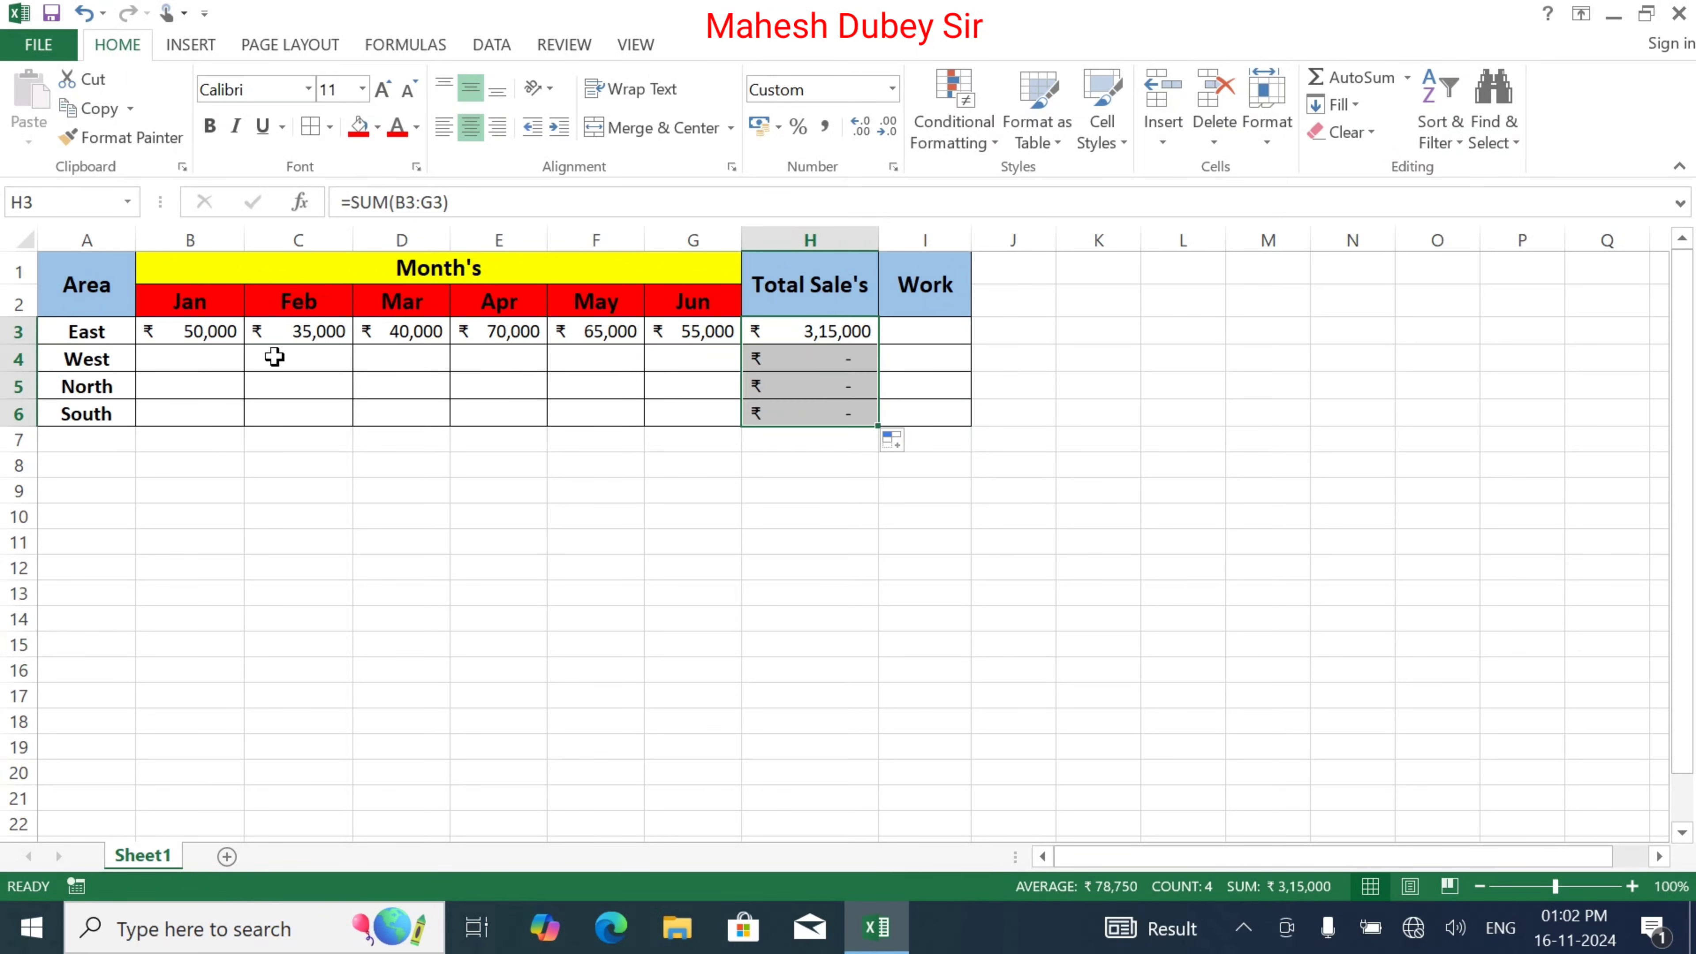
# Enter West's Jan to Jun sales in B4:G4 as 70000, 35000, 25000, 50000, 20000 and 30000
pyautogui.click(181, 360)
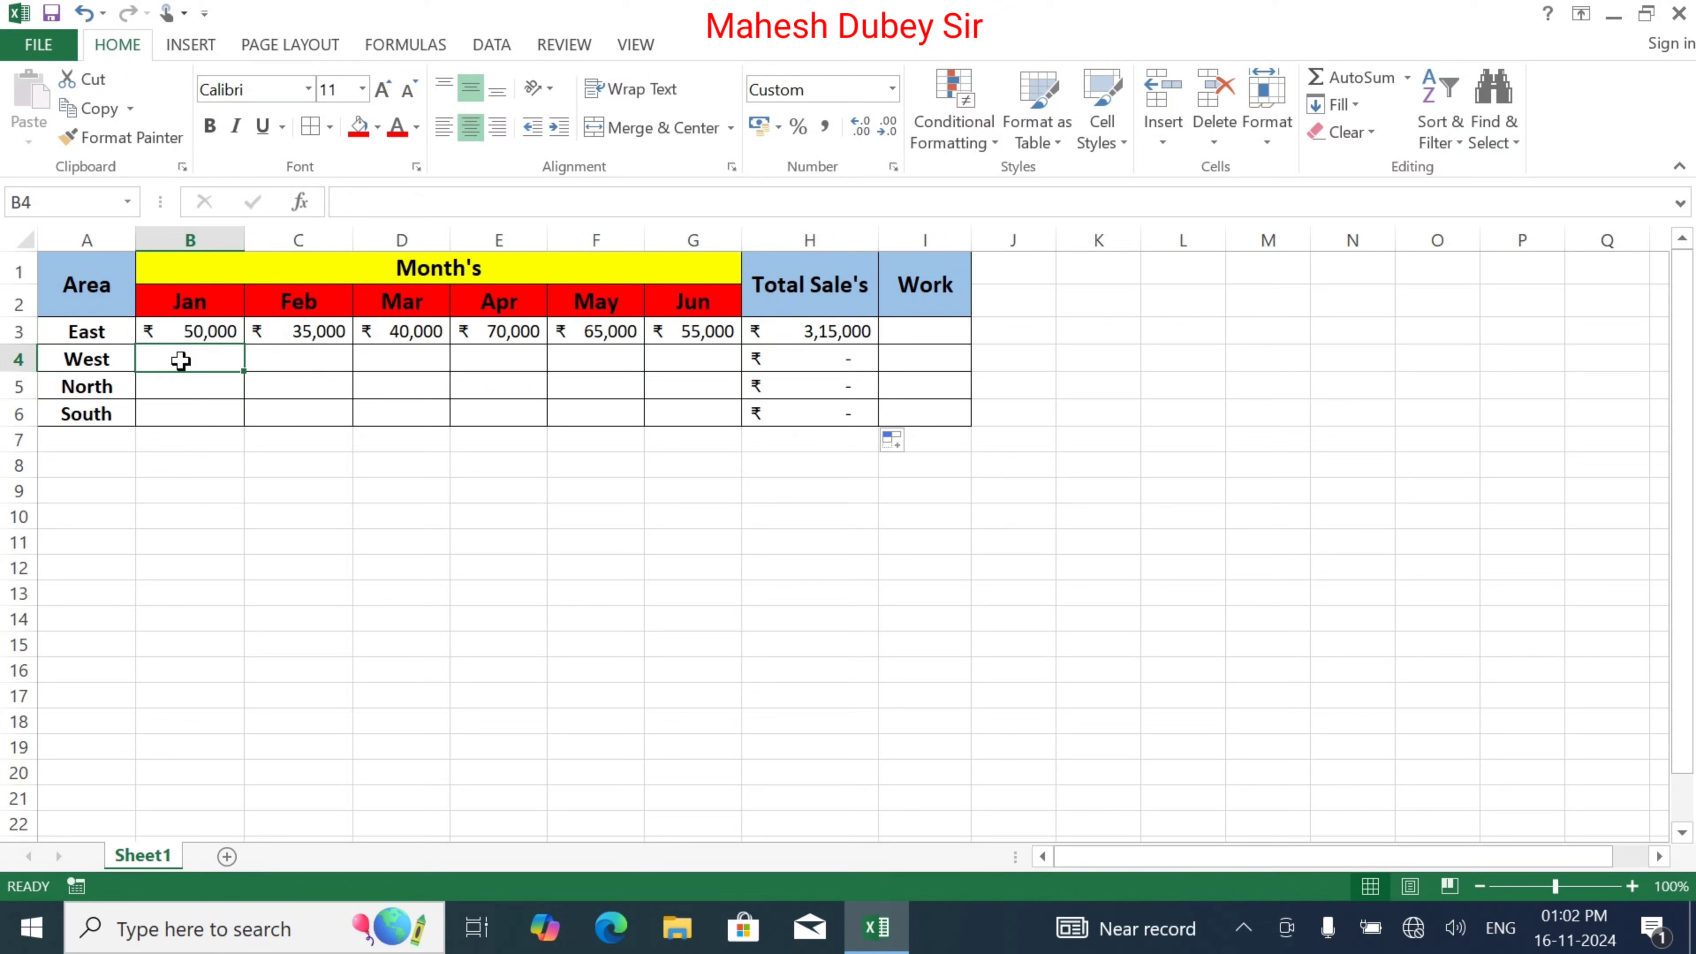
pyautogui.write('70,00')
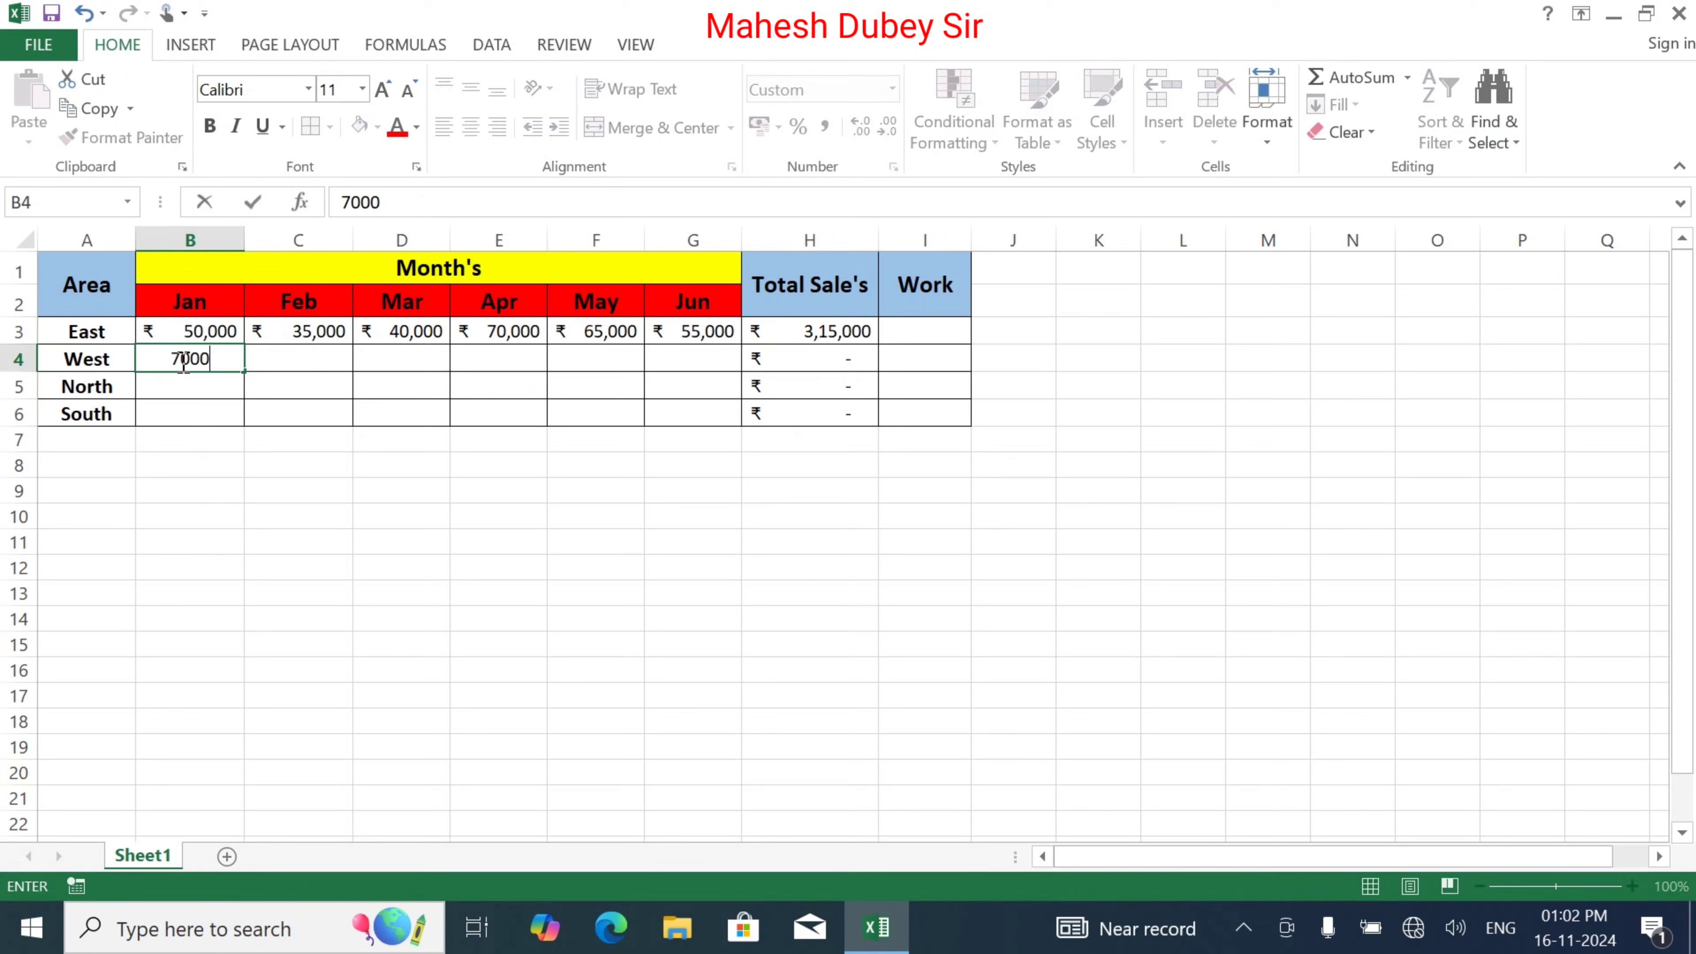
pyautogui.write('0')
pyautogui.press('Tab')
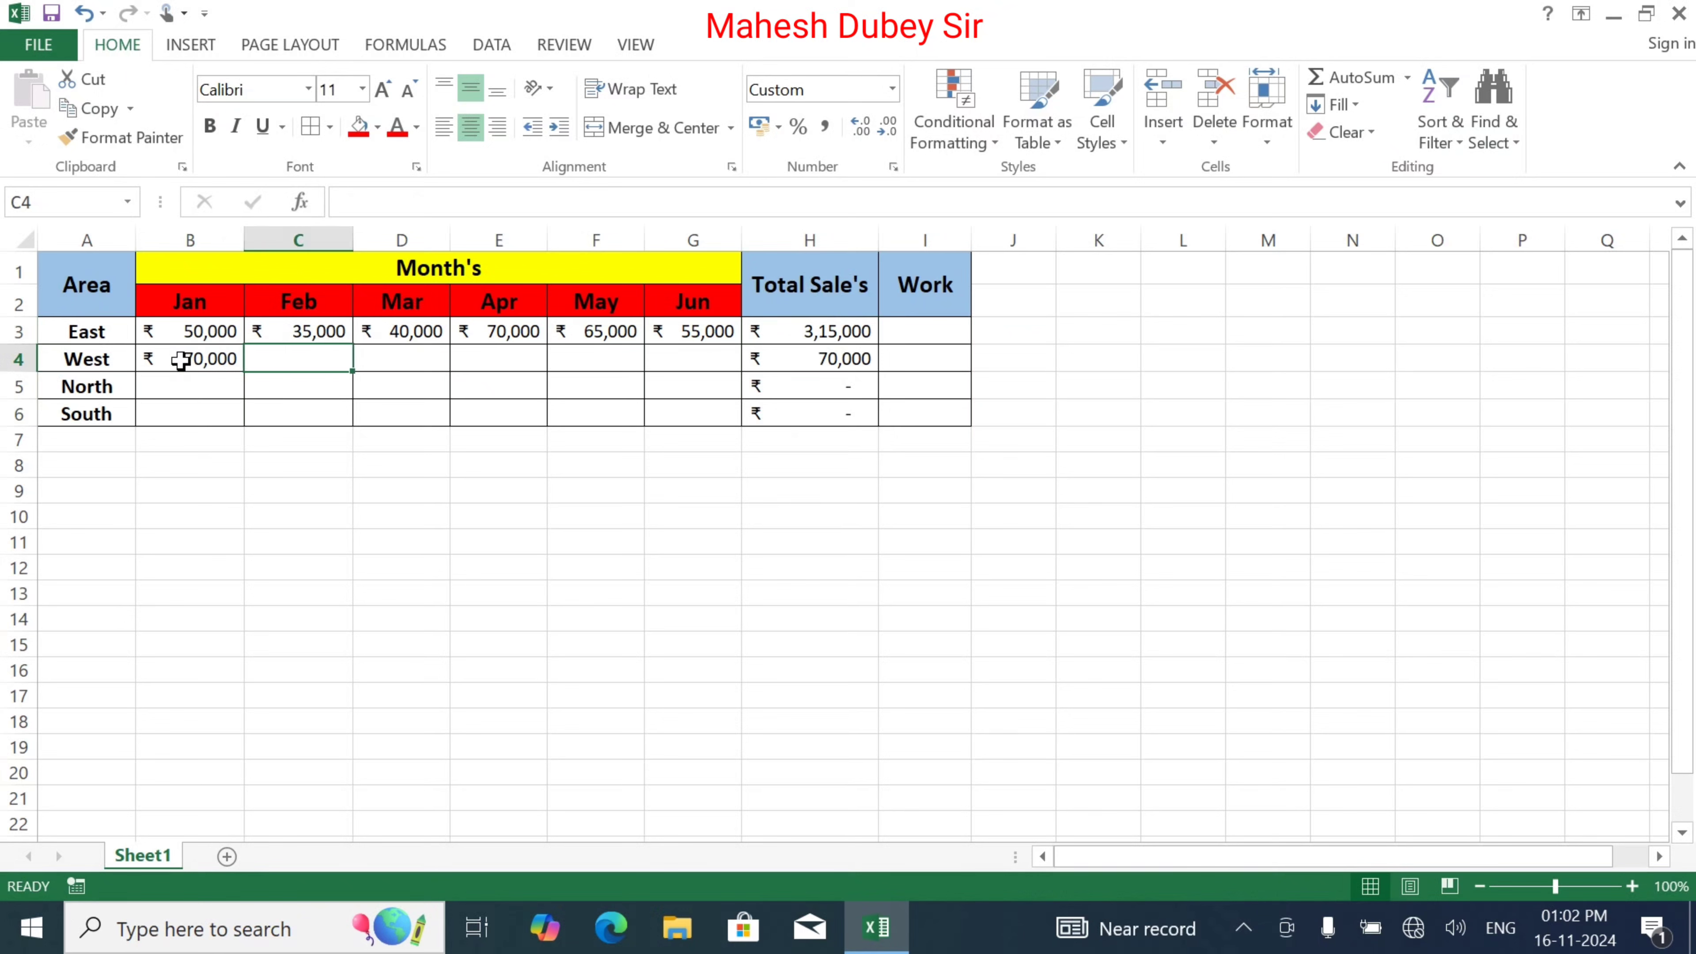
pyautogui.write('35,000')
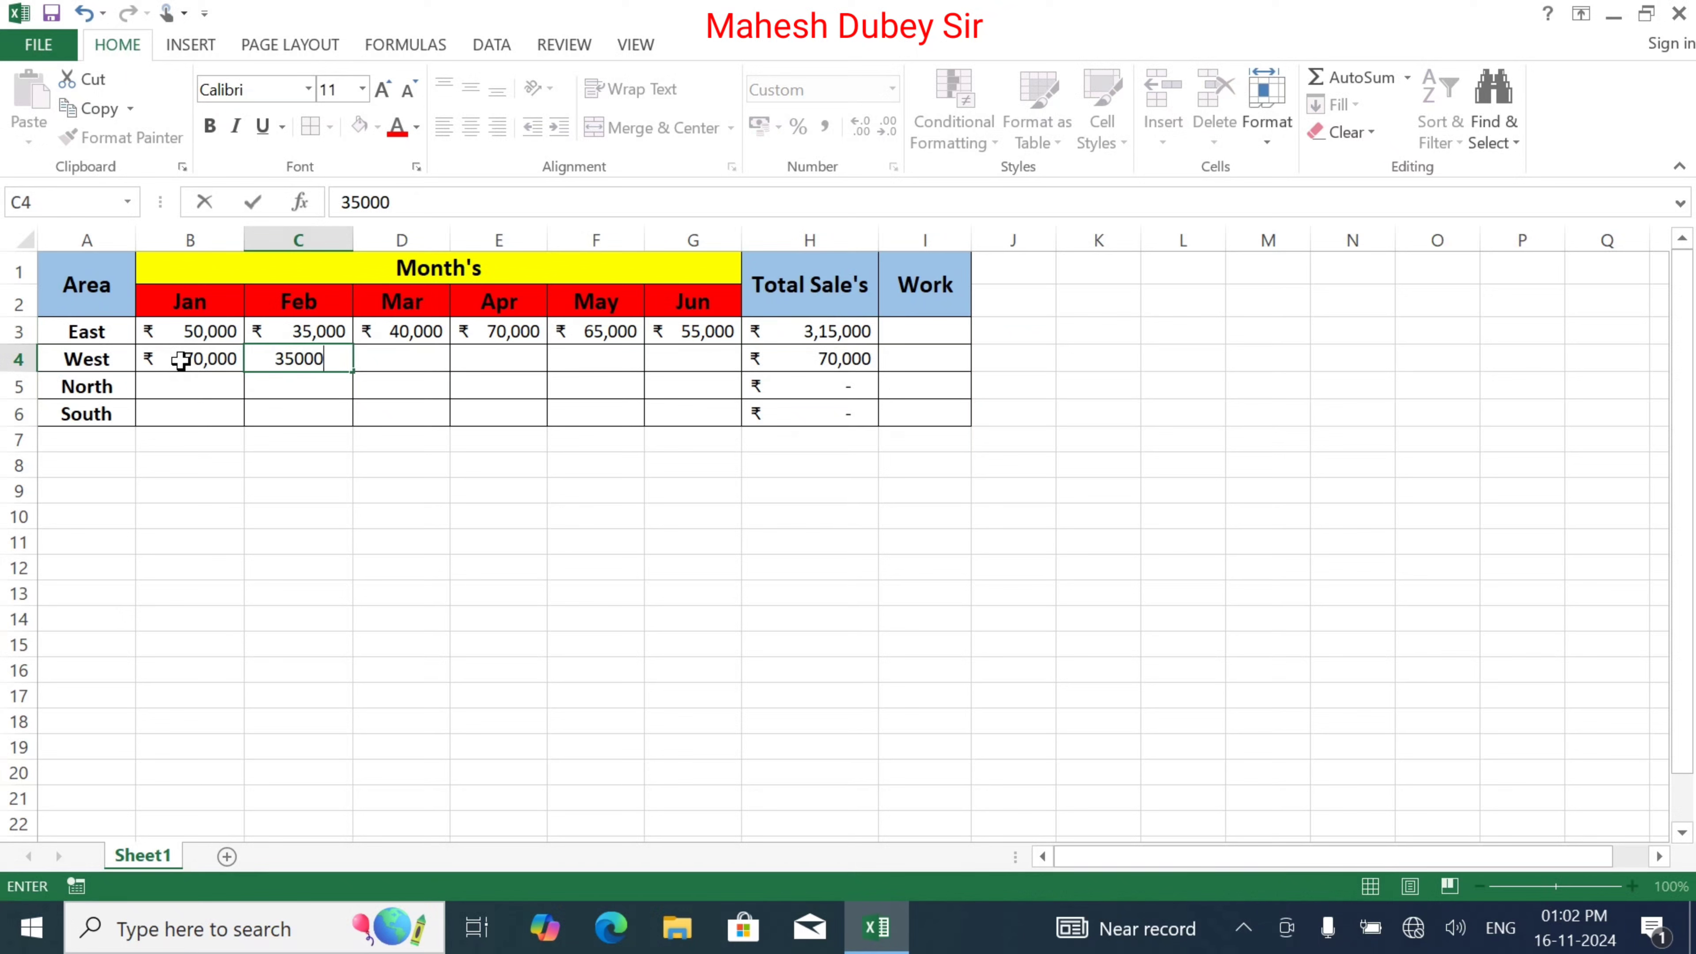
pyautogui.press('Tab')
pyautogui.write('25000')
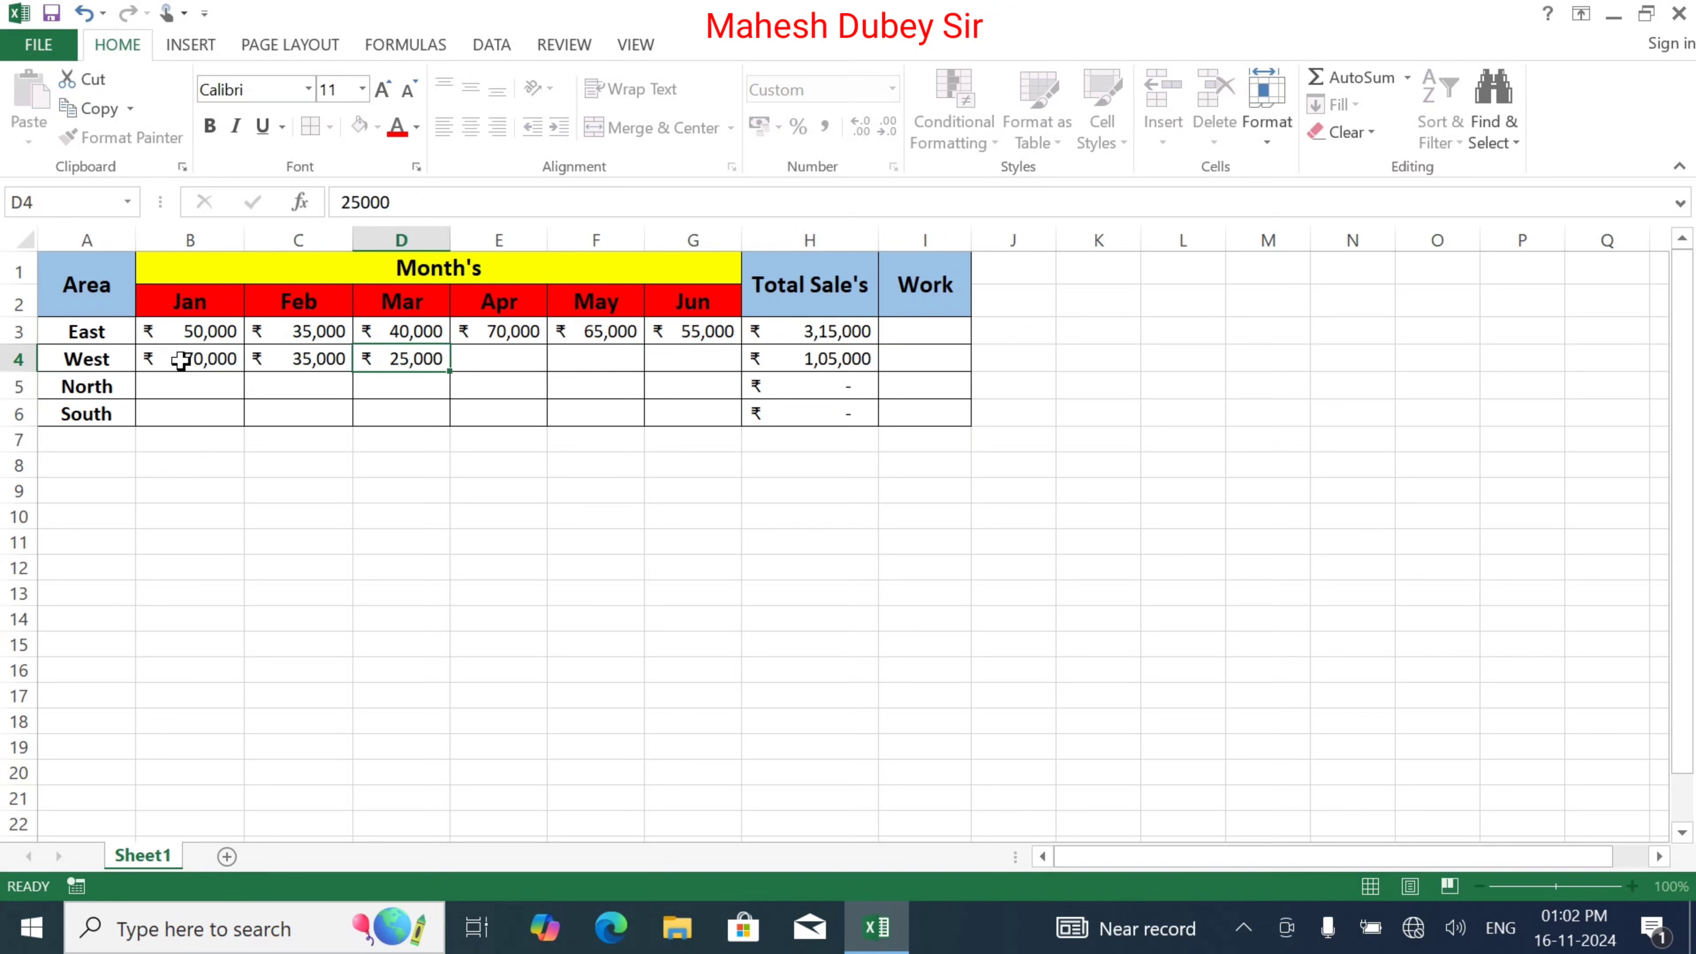
pyautogui.press('Tab')
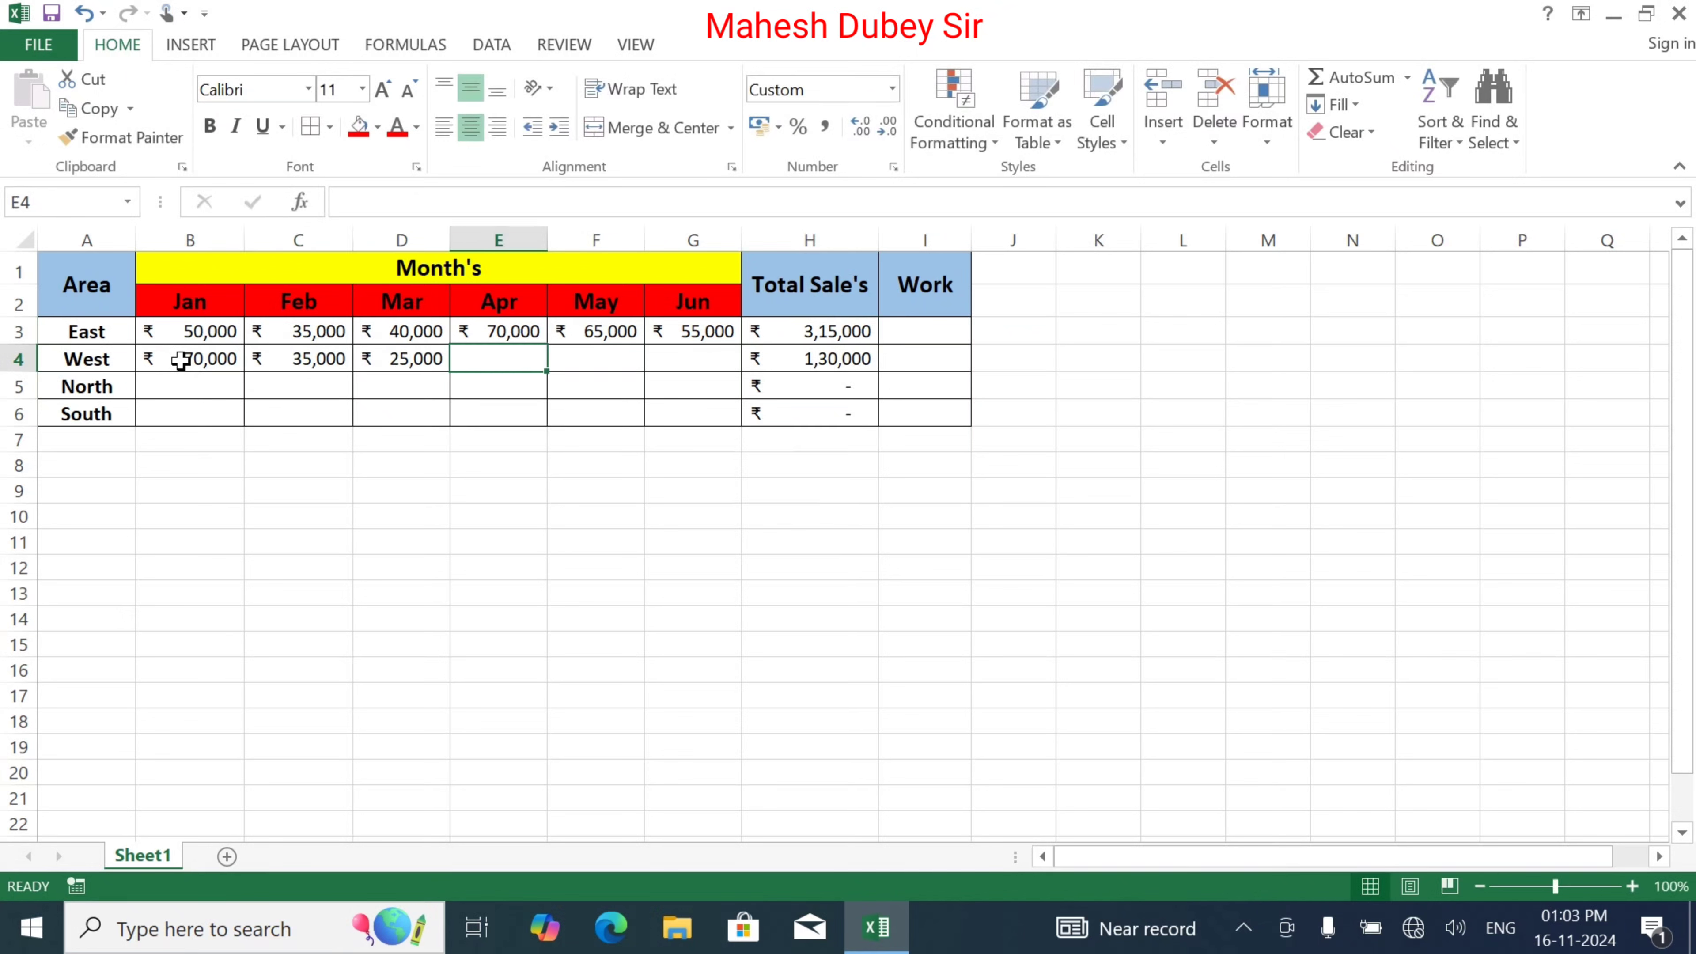
pyautogui.write('50,00')
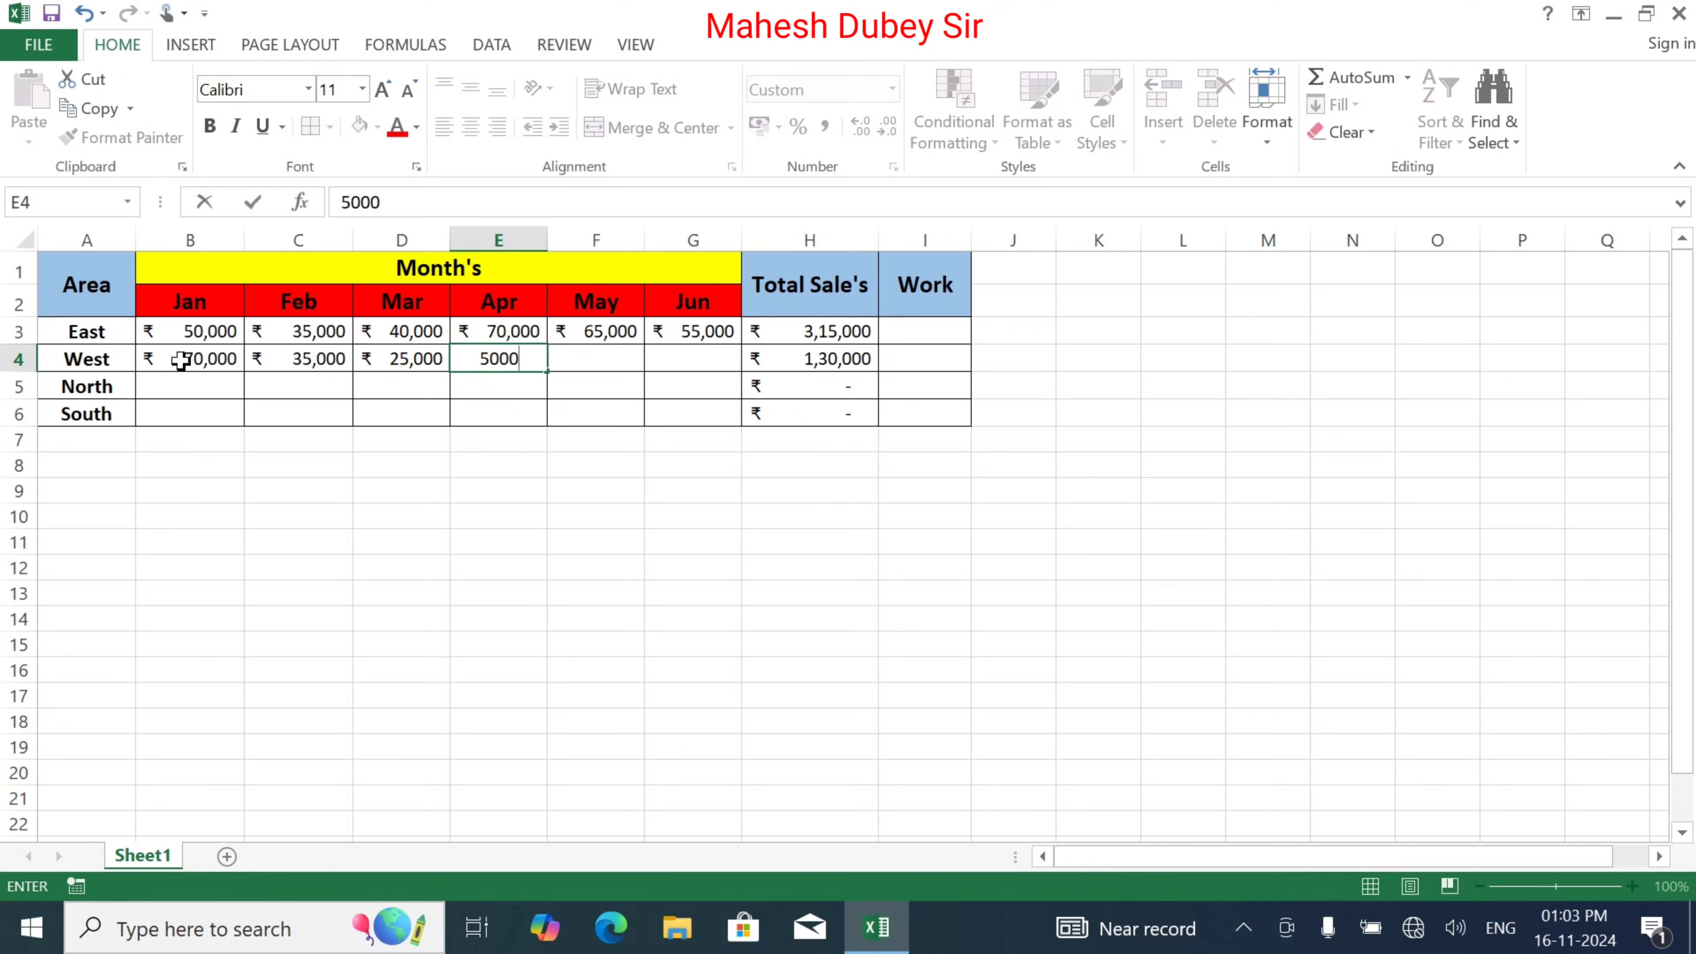
pyautogui.write('0')
pyautogui.press('Tab')
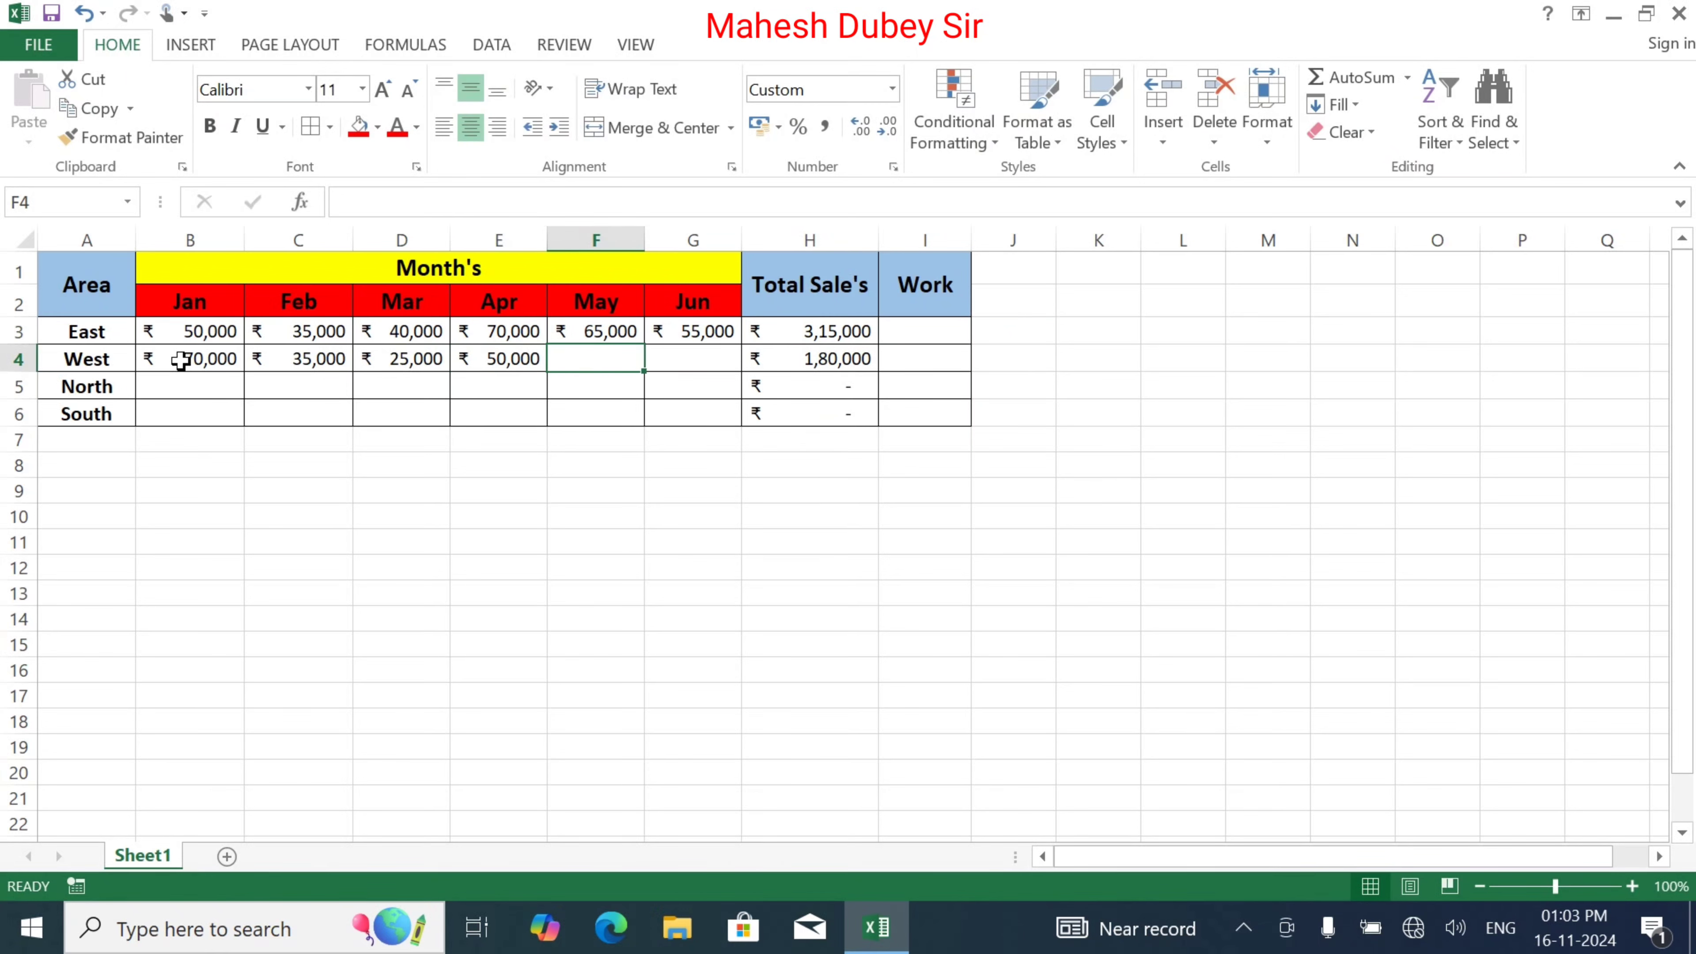
pyautogui.write('20')
pyautogui.write('000')
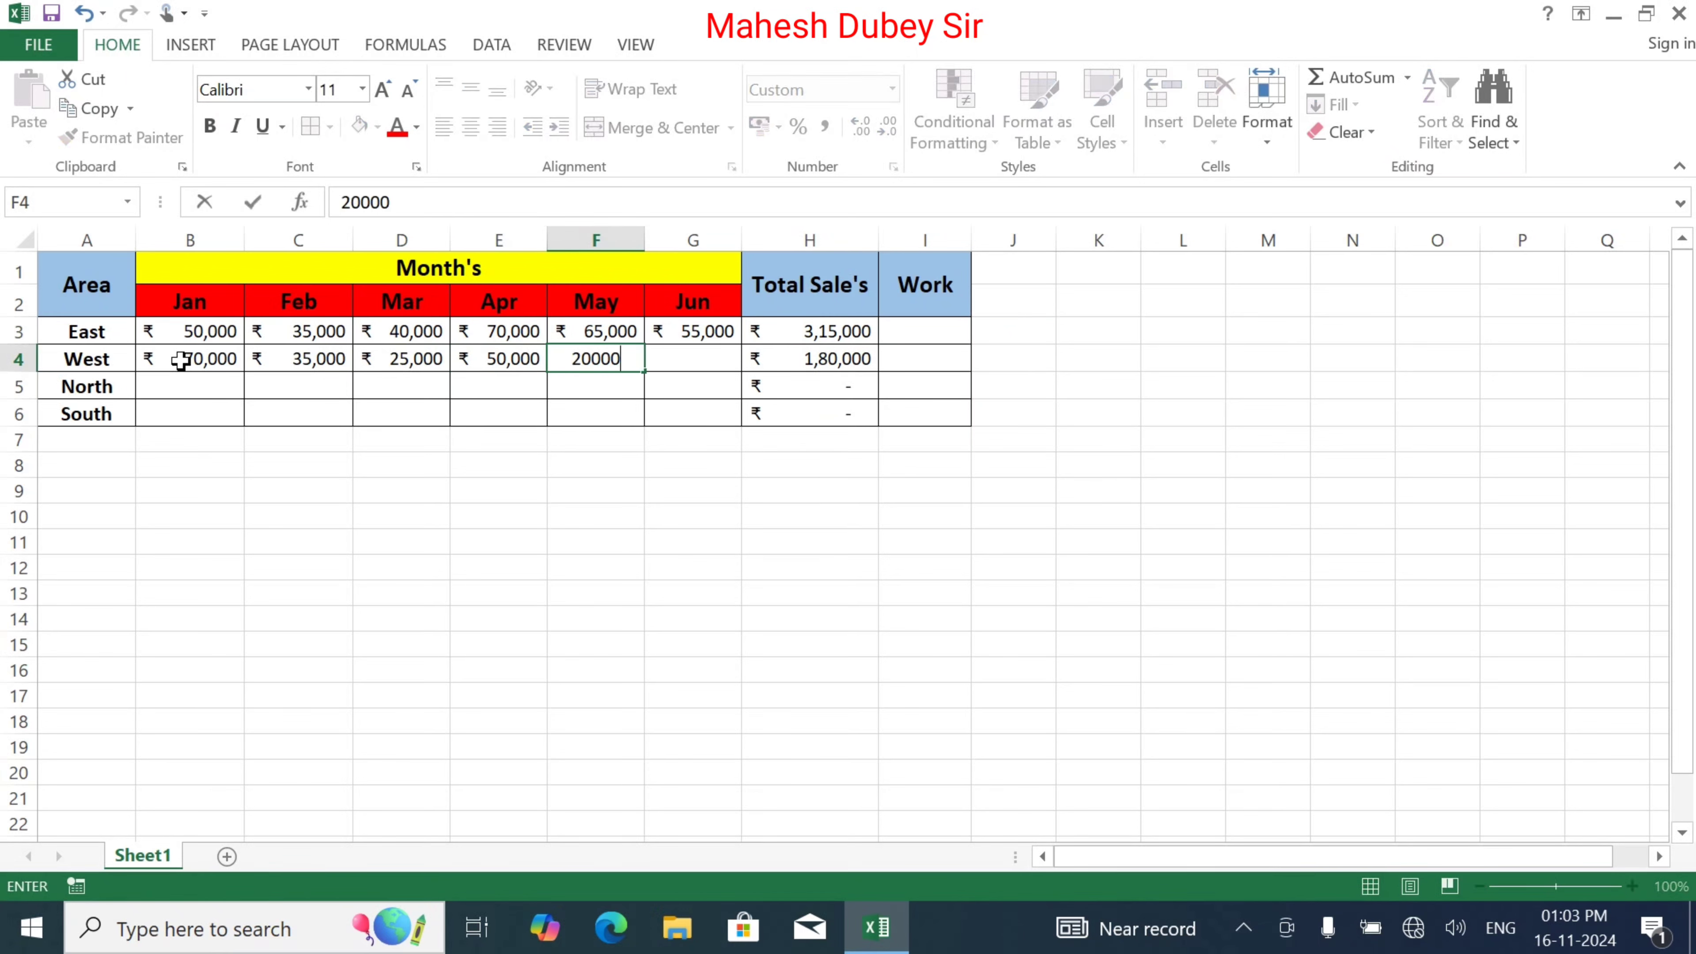
pyautogui.press('Tab')
pyautogui.write('30,000')
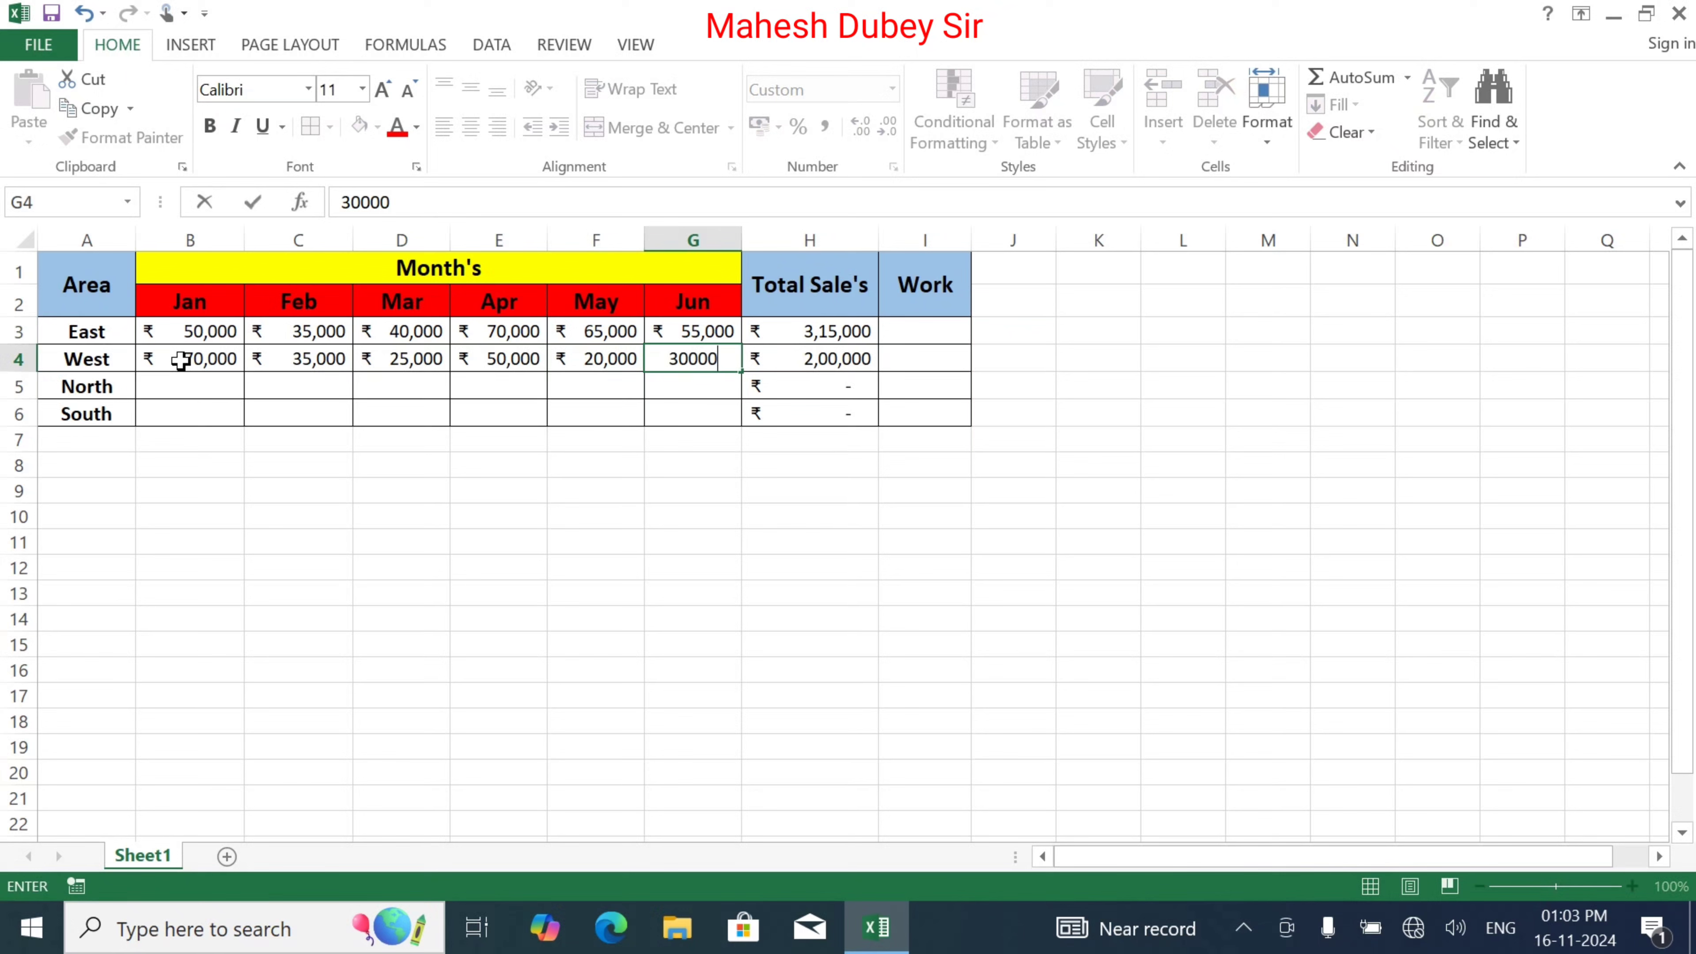
pyautogui.press('Return')
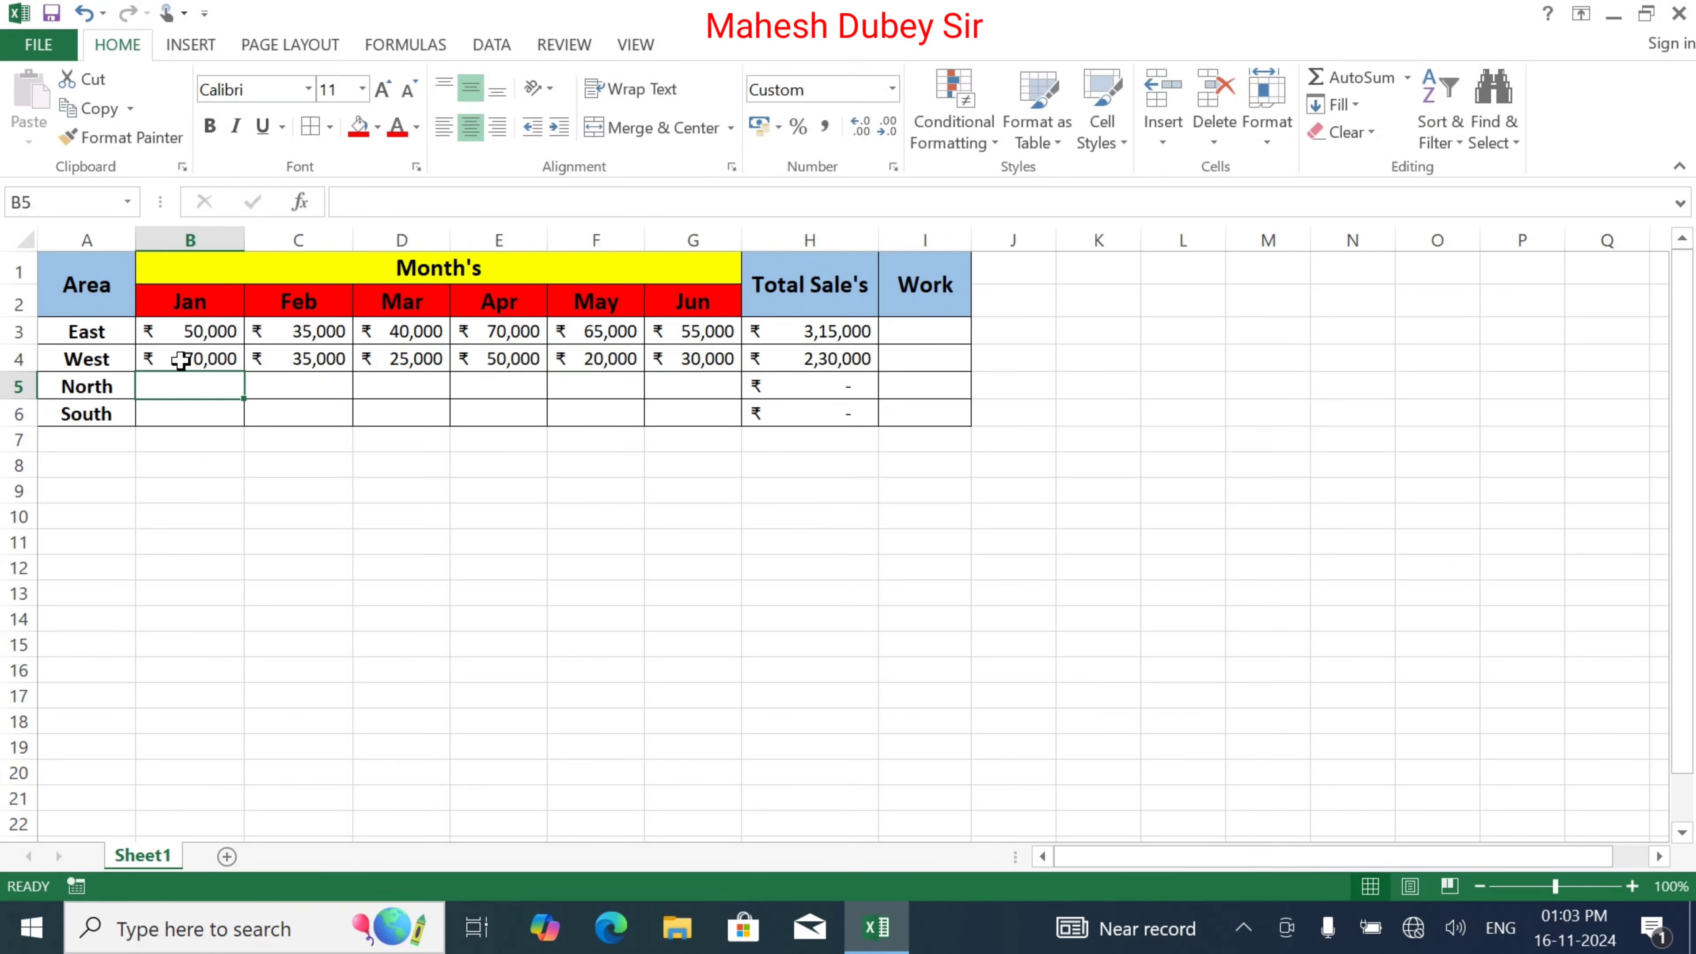
# Enter North's Jan to Jun sales in B5:G5 as 65000, 45000, 50000, 50000, 60000 and 75000
pyautogui.write('6')
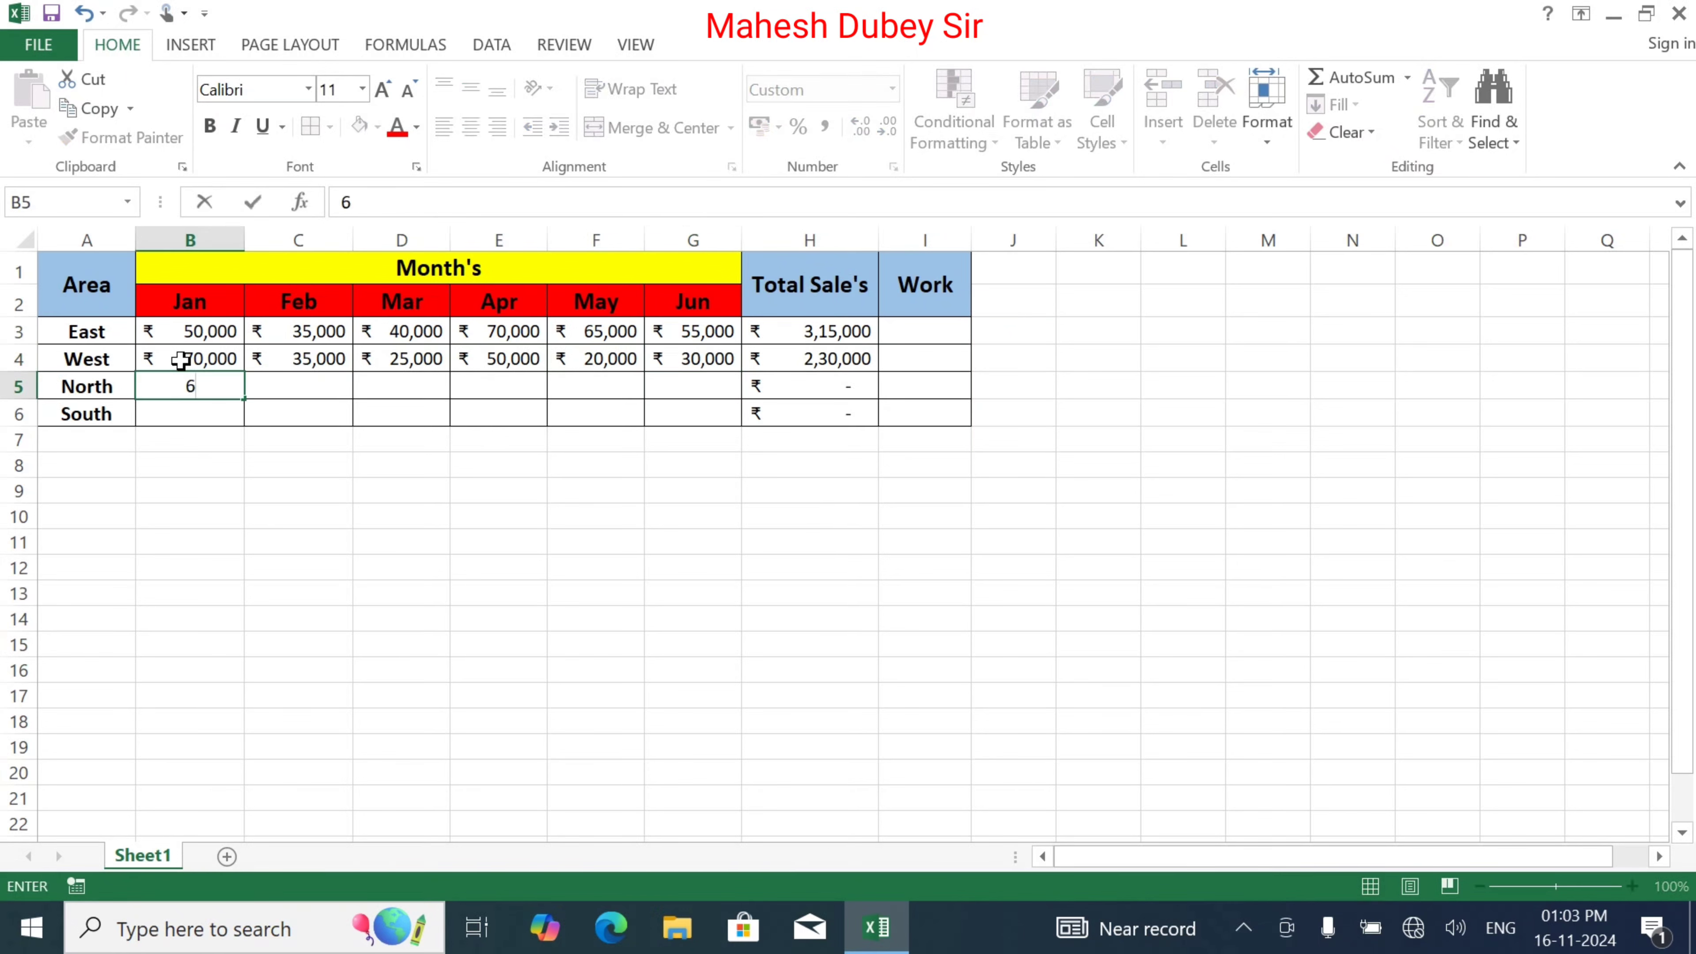
pyautogui.write('5,00')
pyautogui.write('0')
pyautogui.press('Tab')
pyautogui.write('45,0')
pyautogui.write('00')
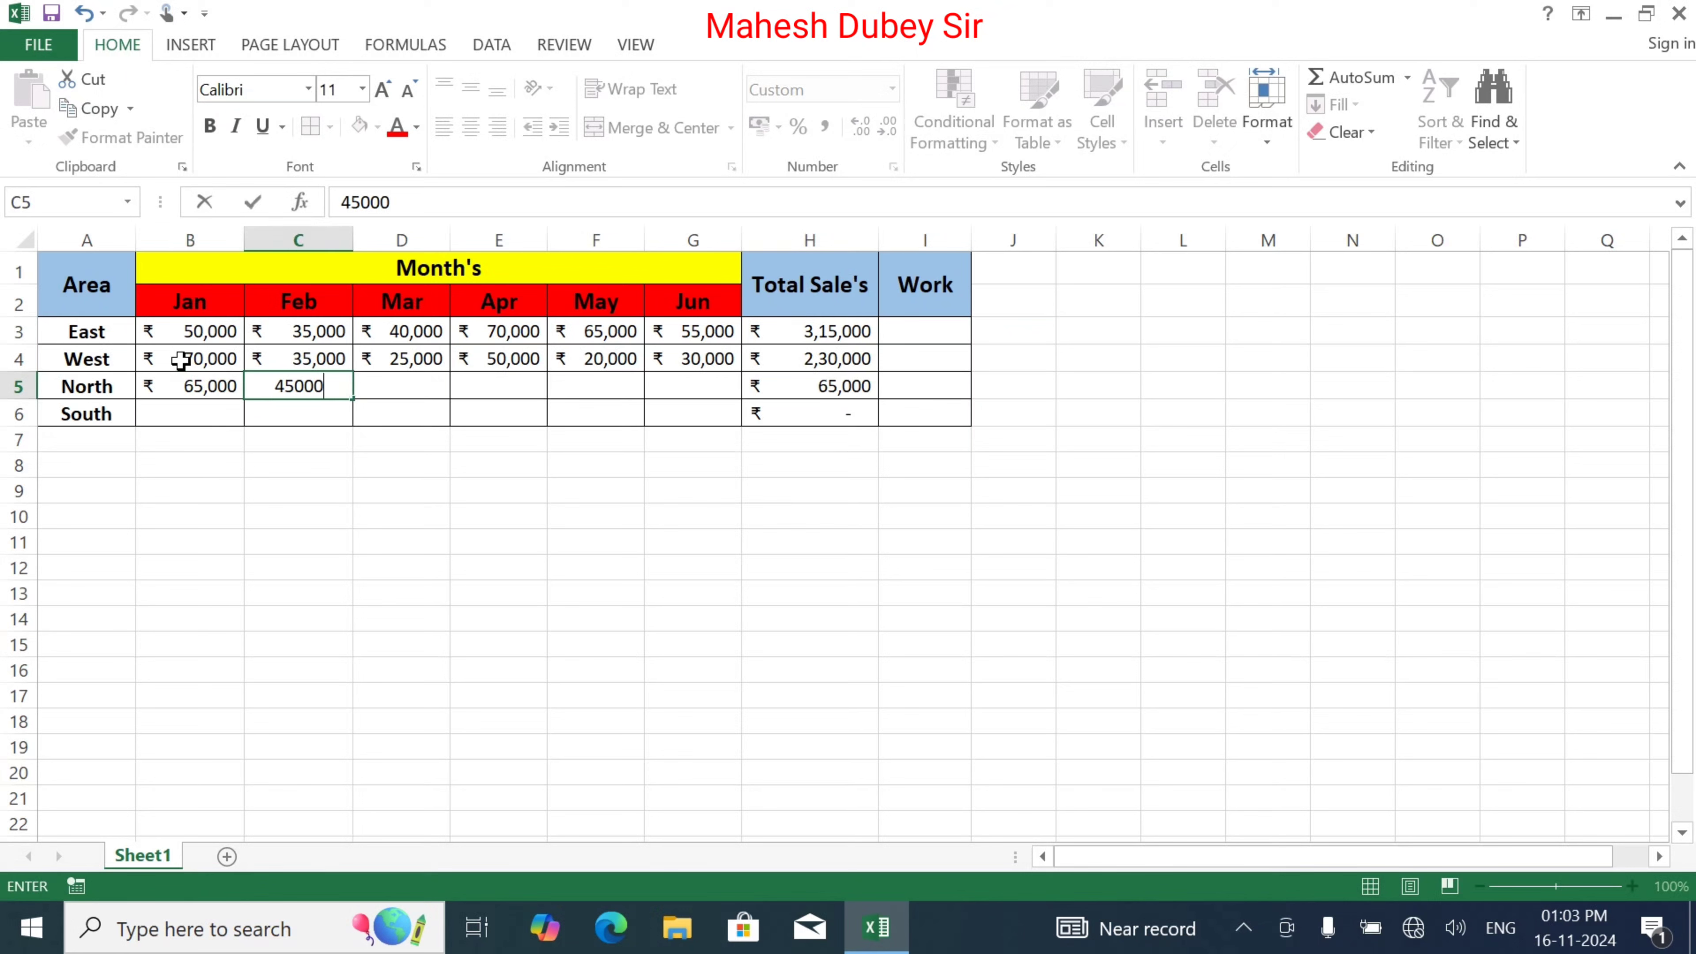
pyautogui.press('Tab')
pyautogui.write('50,00000')
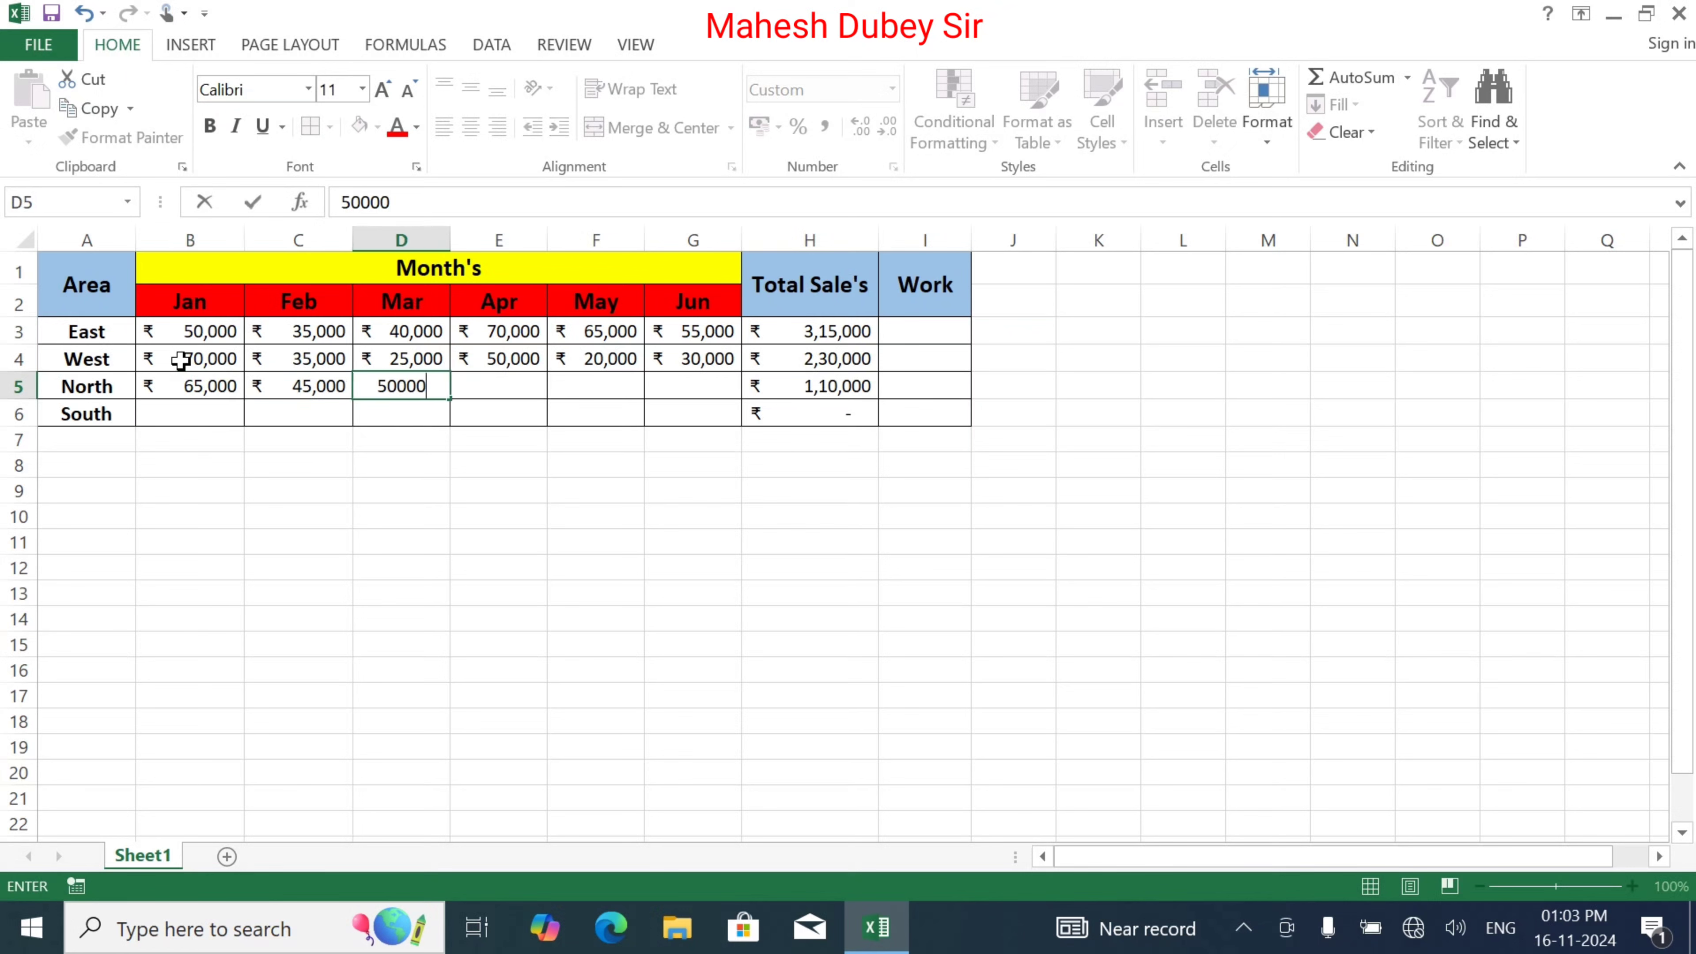
pyautogui.press('Tab')
pyautogui.write('50,000')
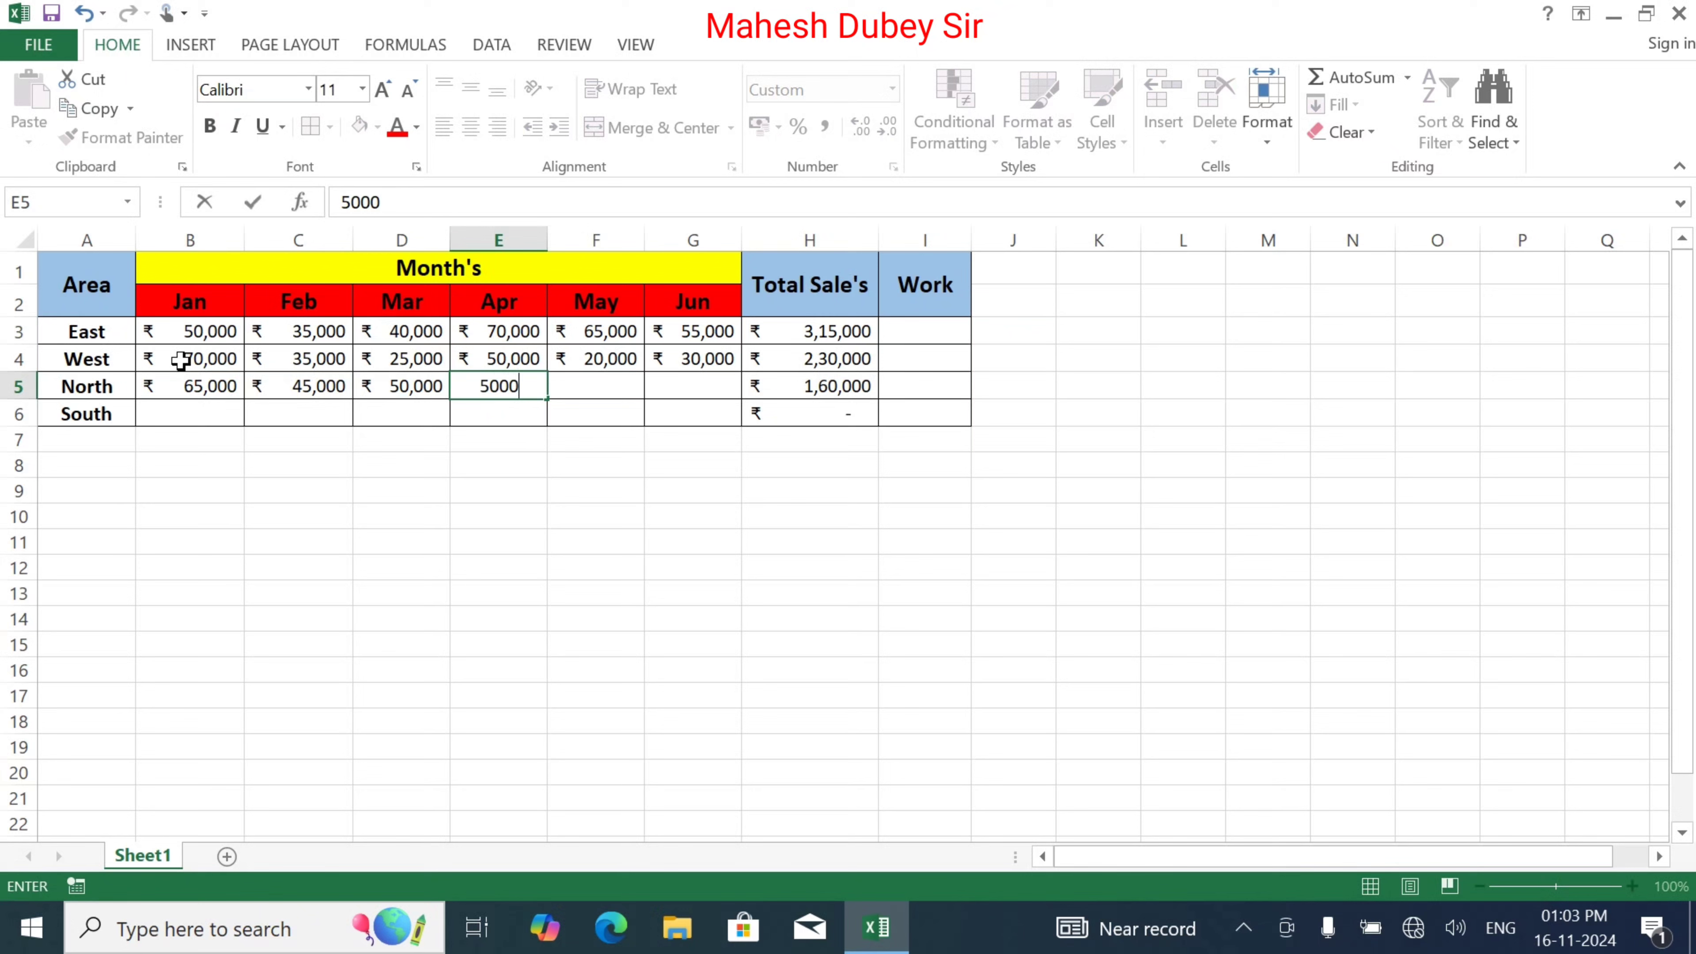
pyautogui.press('Tab')
pyautogui.write('6')
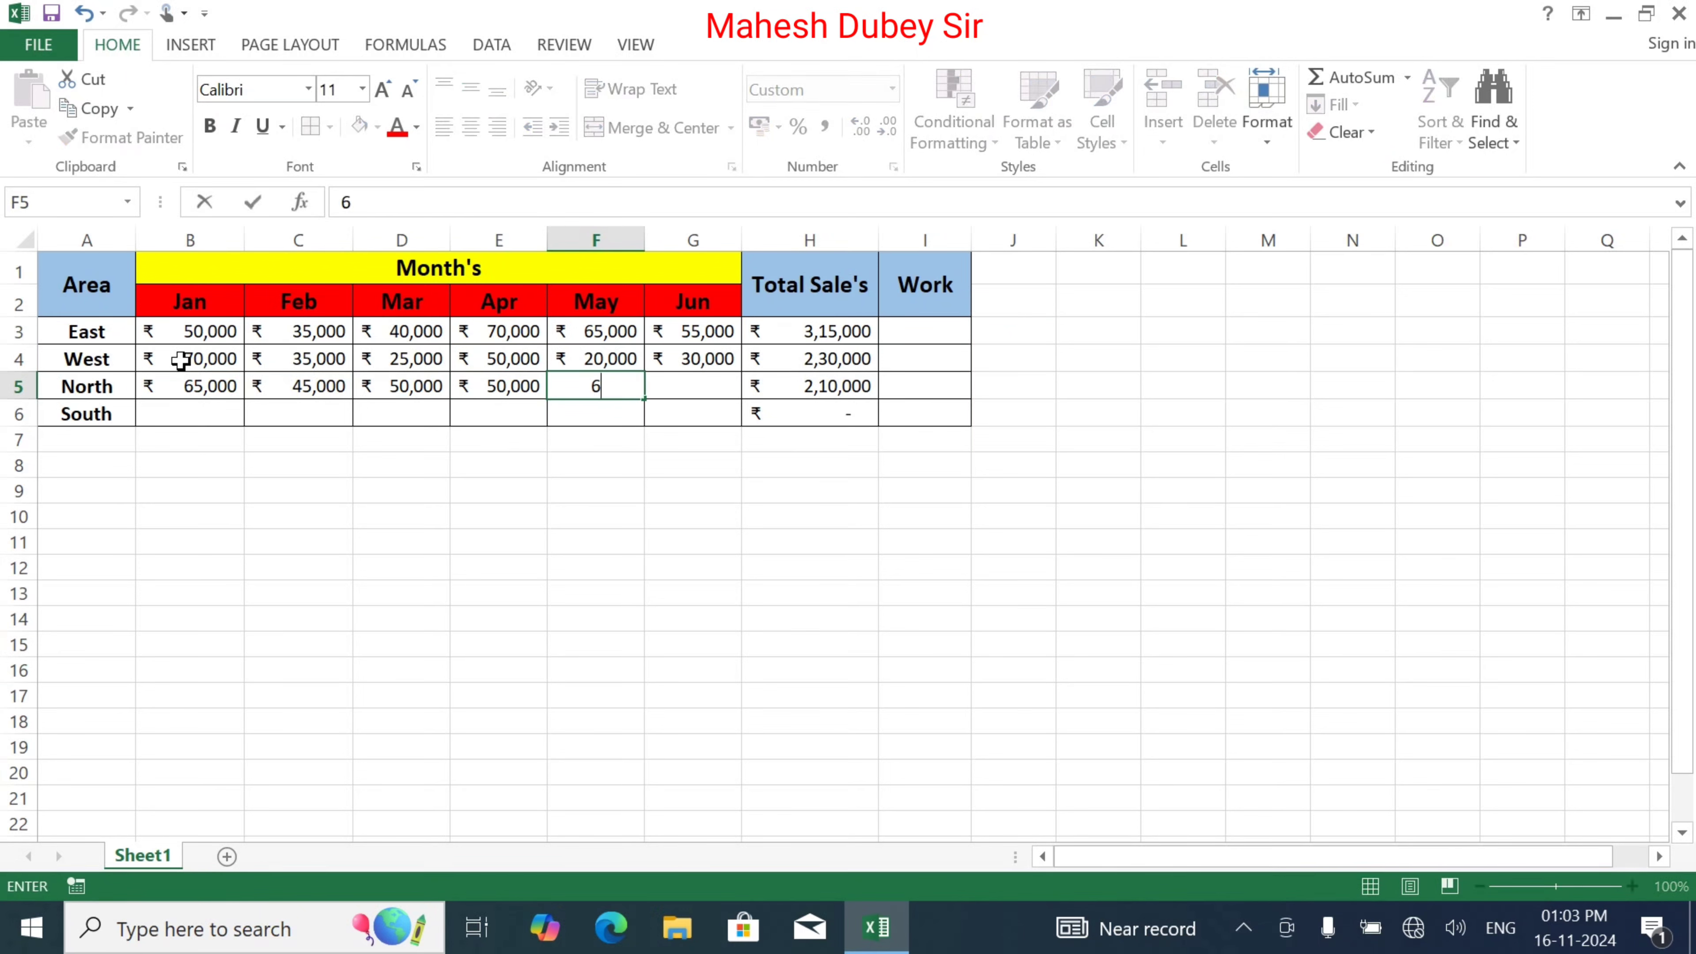
pyautogui.write('0,000000')
pyautogui.press('Tab')
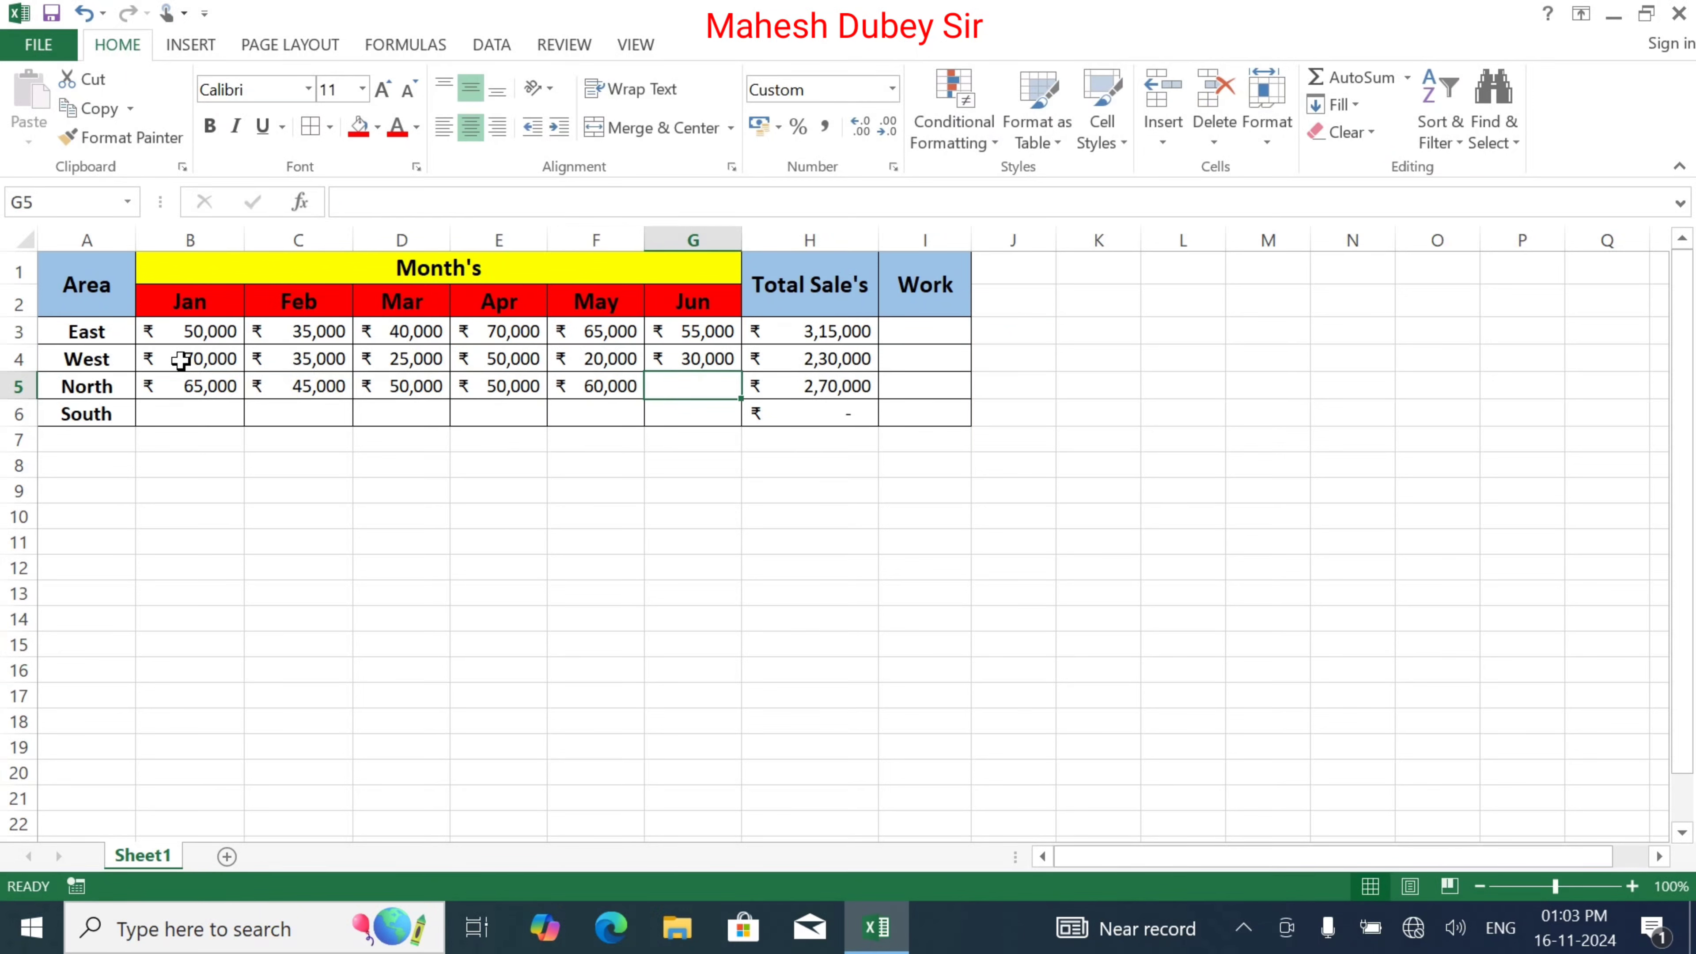
pyautogui.write('75000')
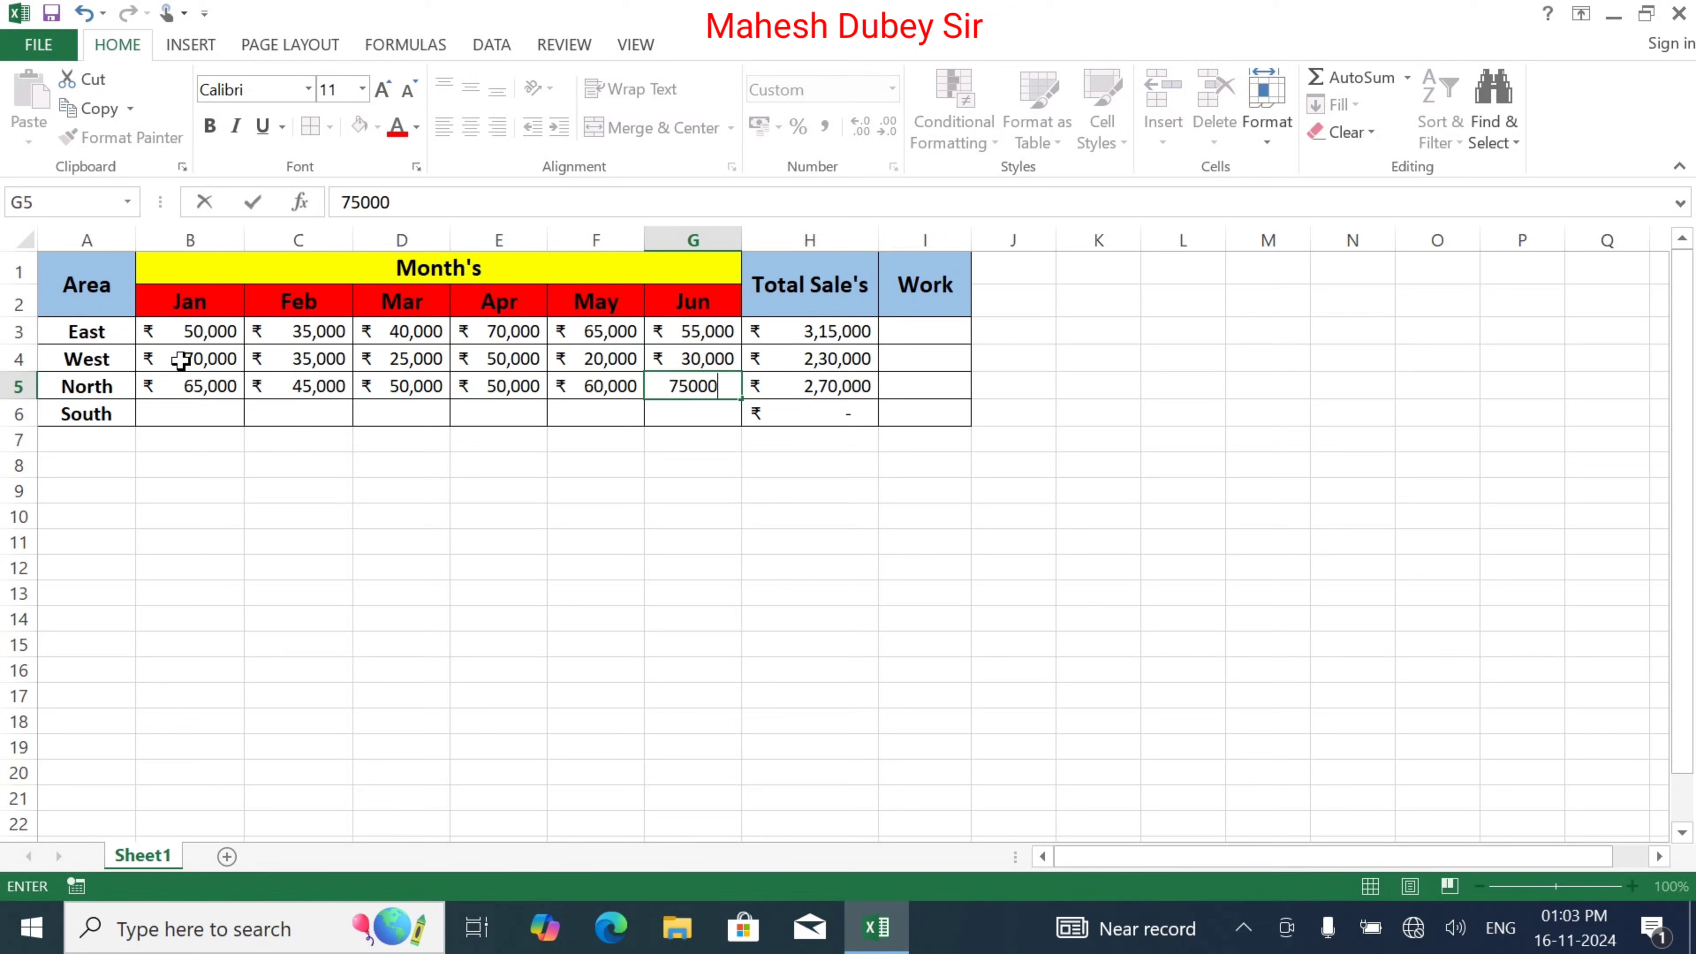
pyautogui.press('Return')
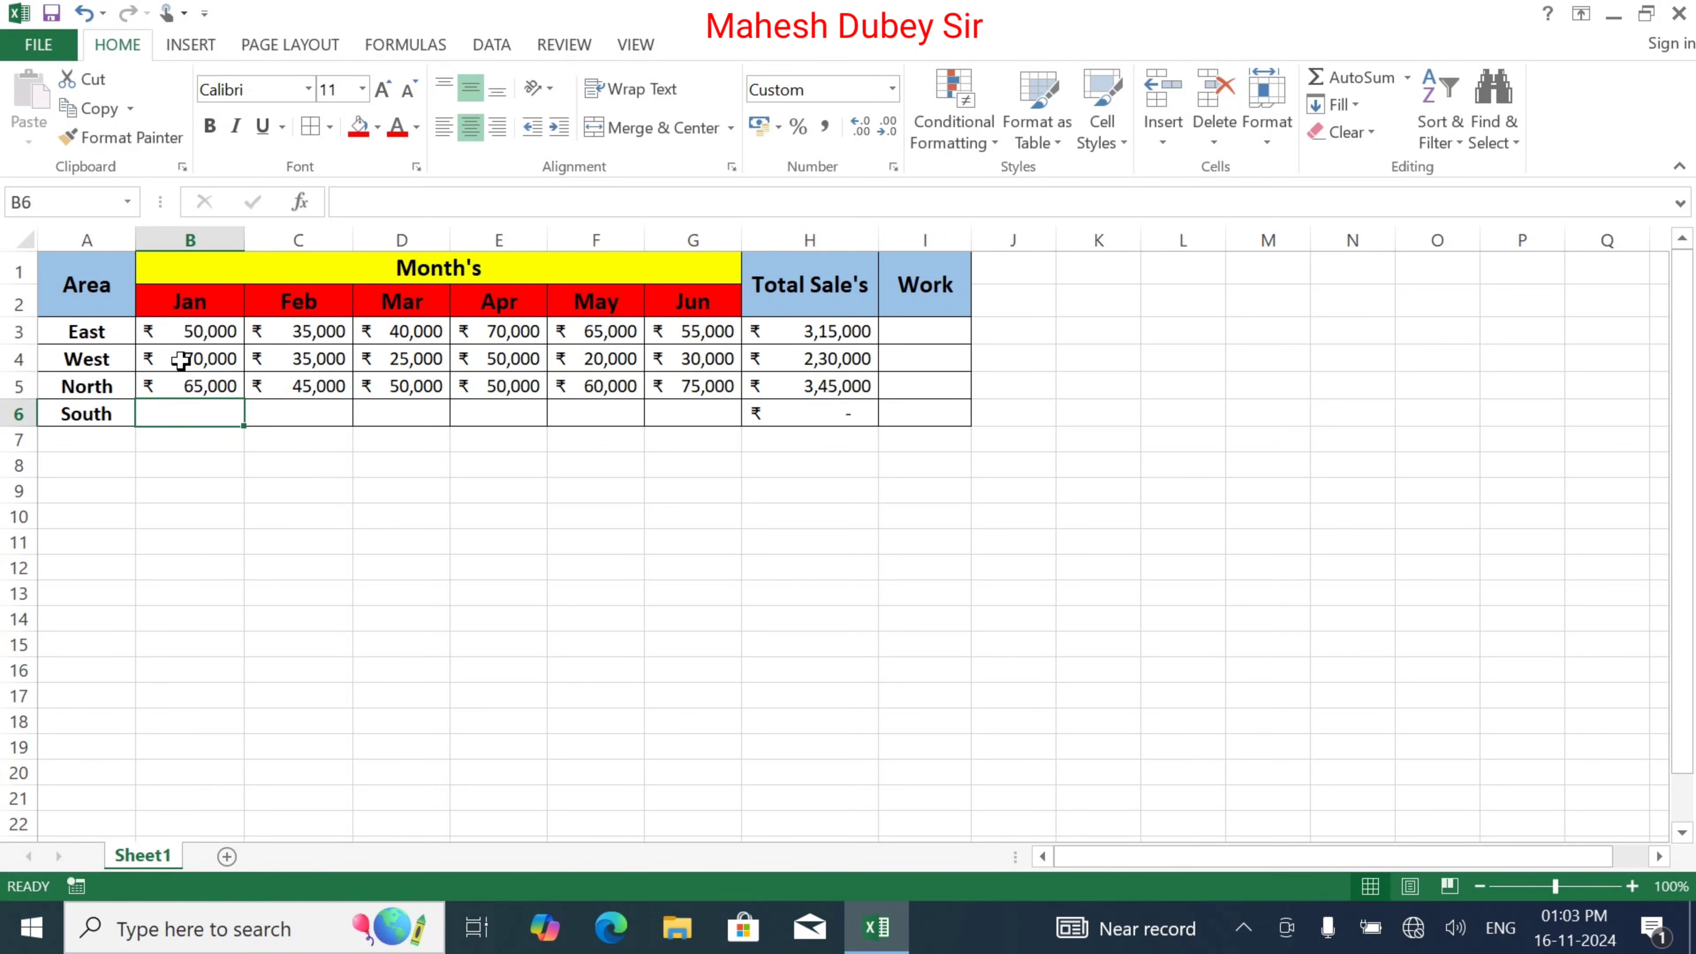
# Enter South's Jan to May sales in B6:F6 as 80000, 60000, 60000, 85000 and 60000
pyautogui.write('80000')
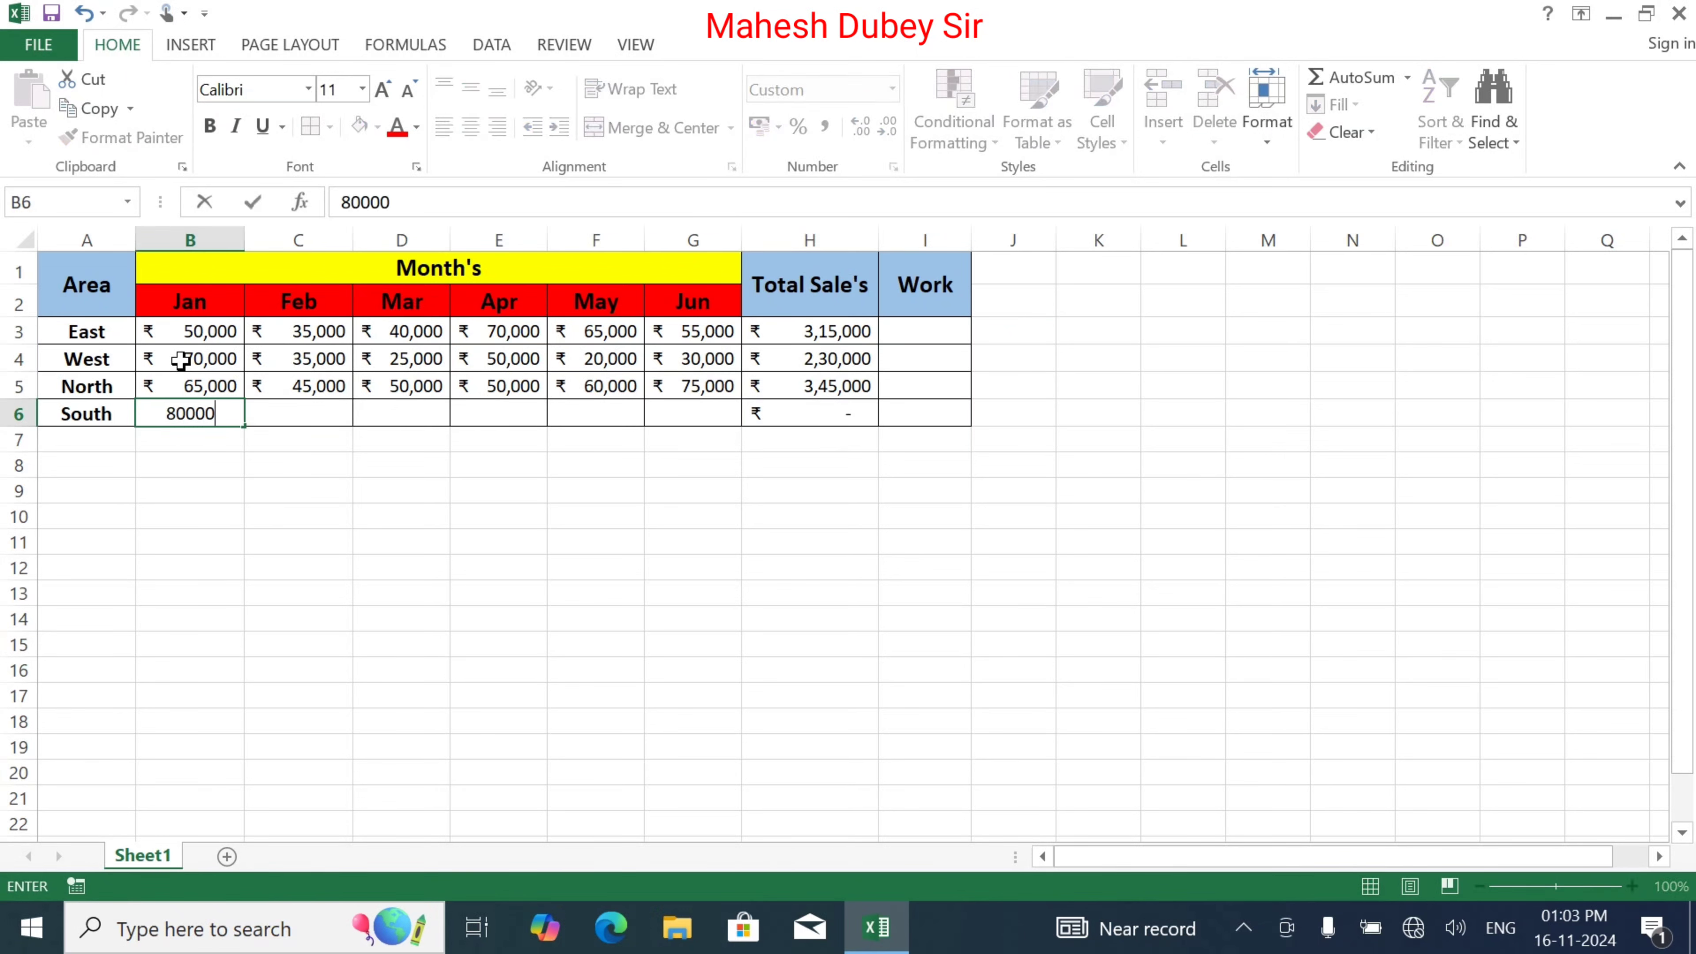
pyautogui.press('Tab')
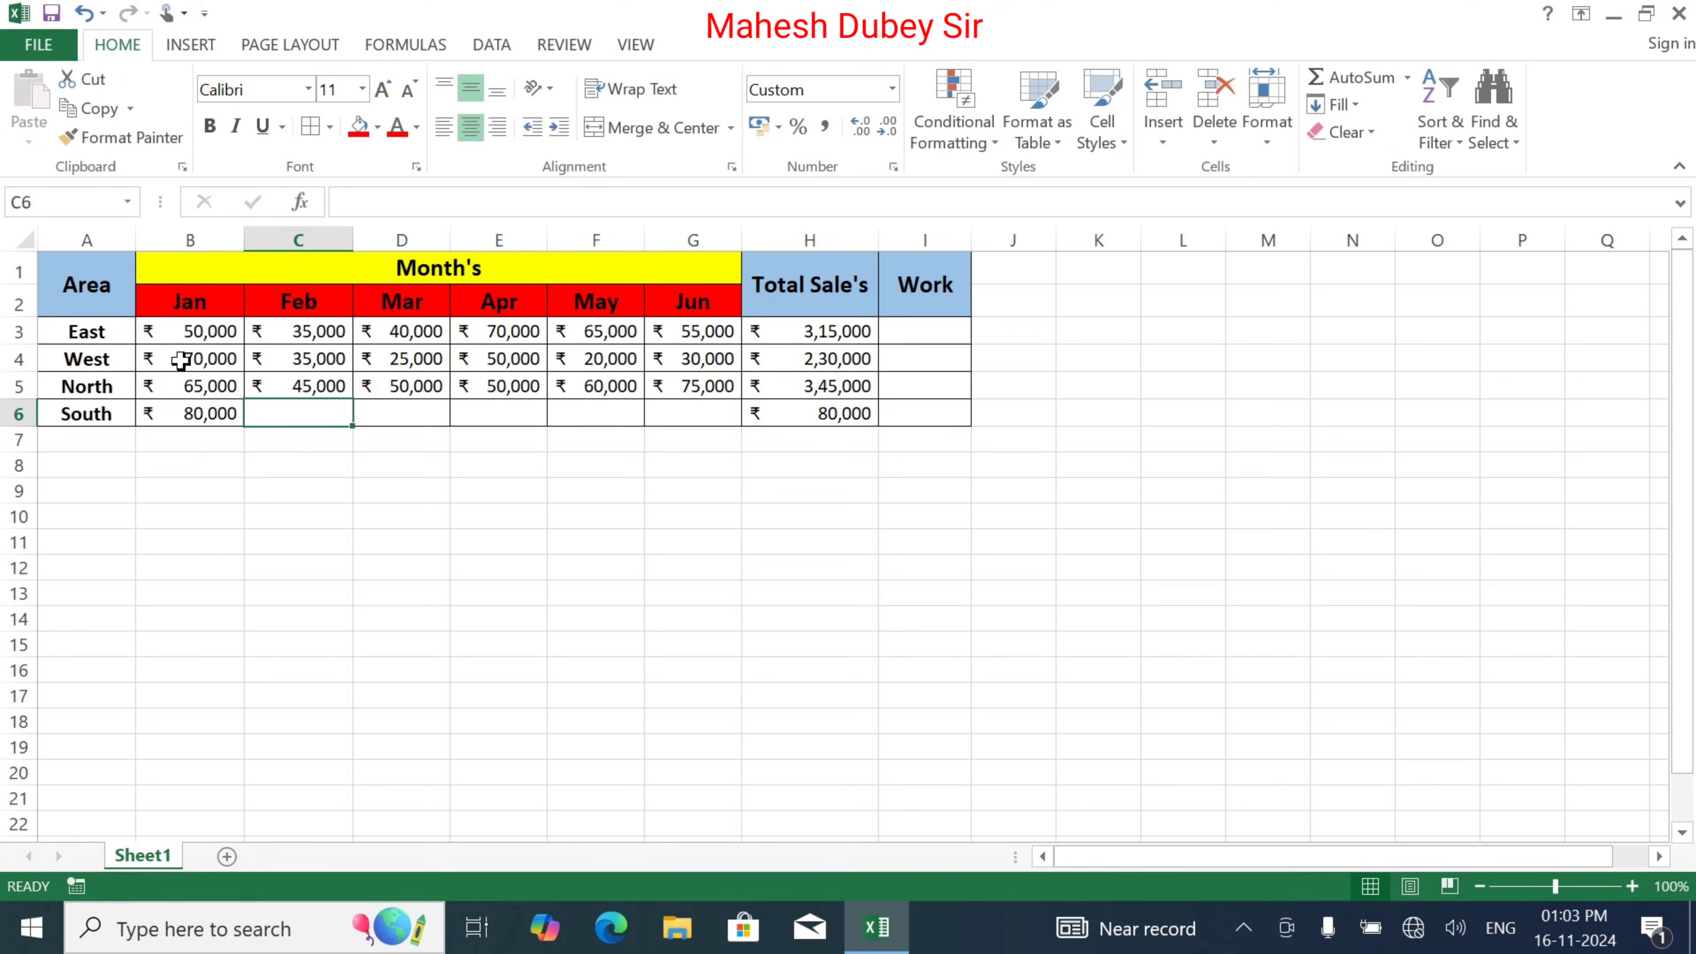
pyautogui.write('60000')
pyautogui.press('Tab')
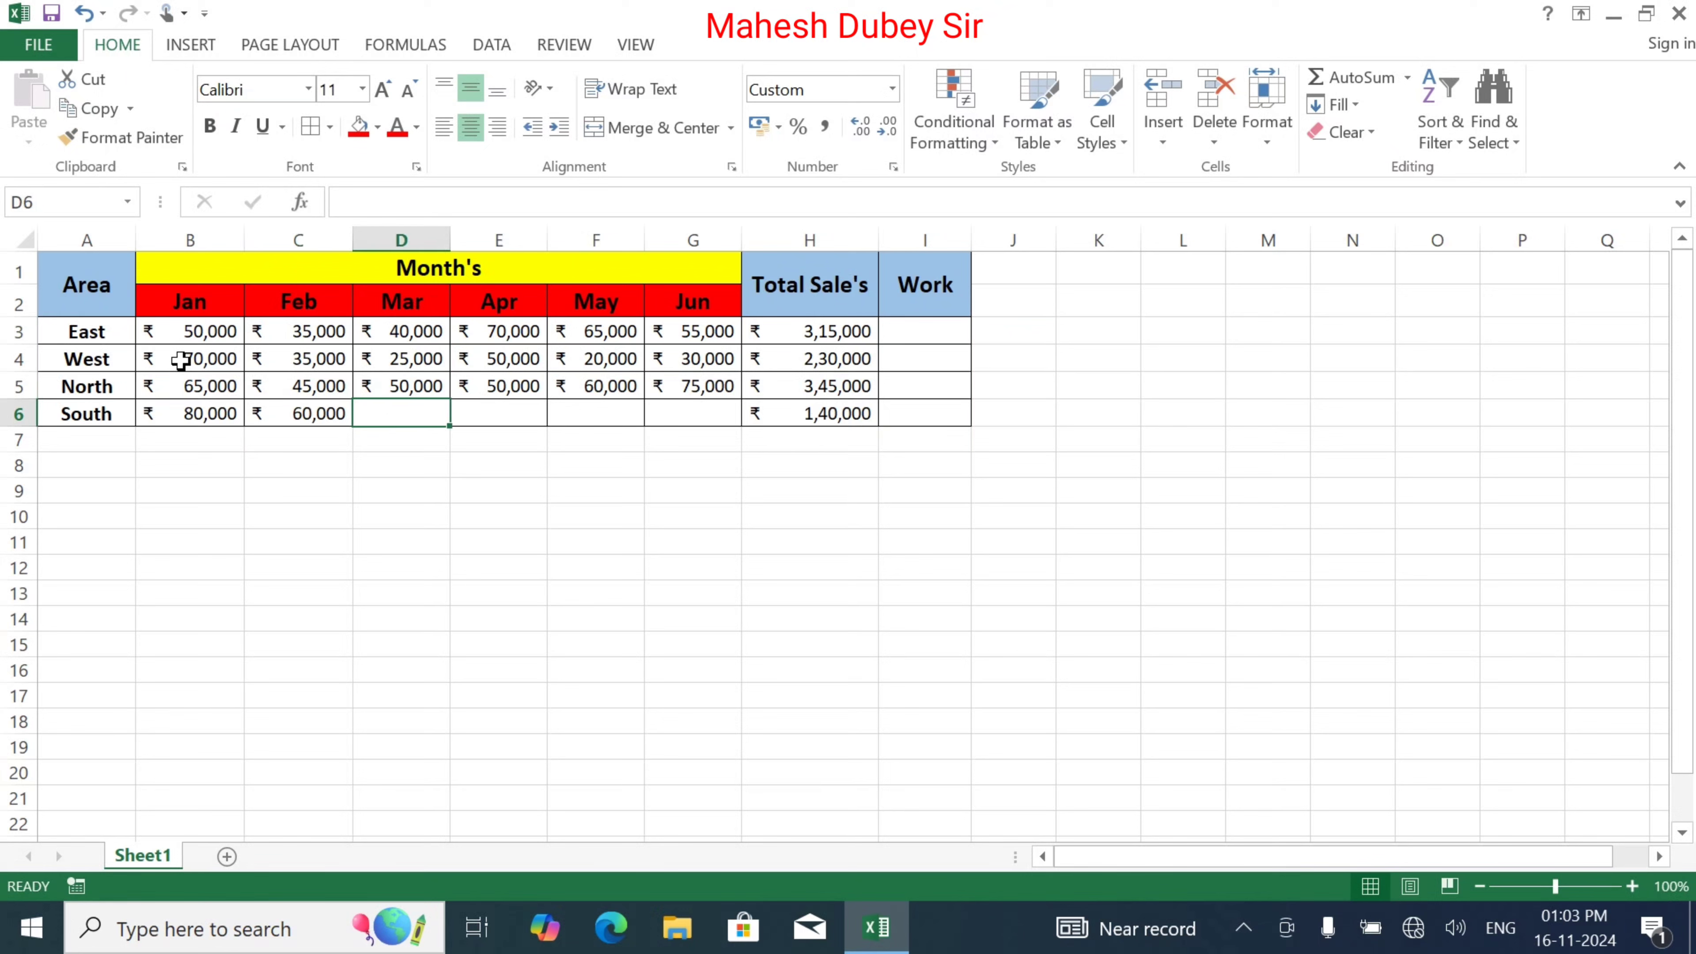
pyautogui.write('60000')
pyautogui.press('Tab')
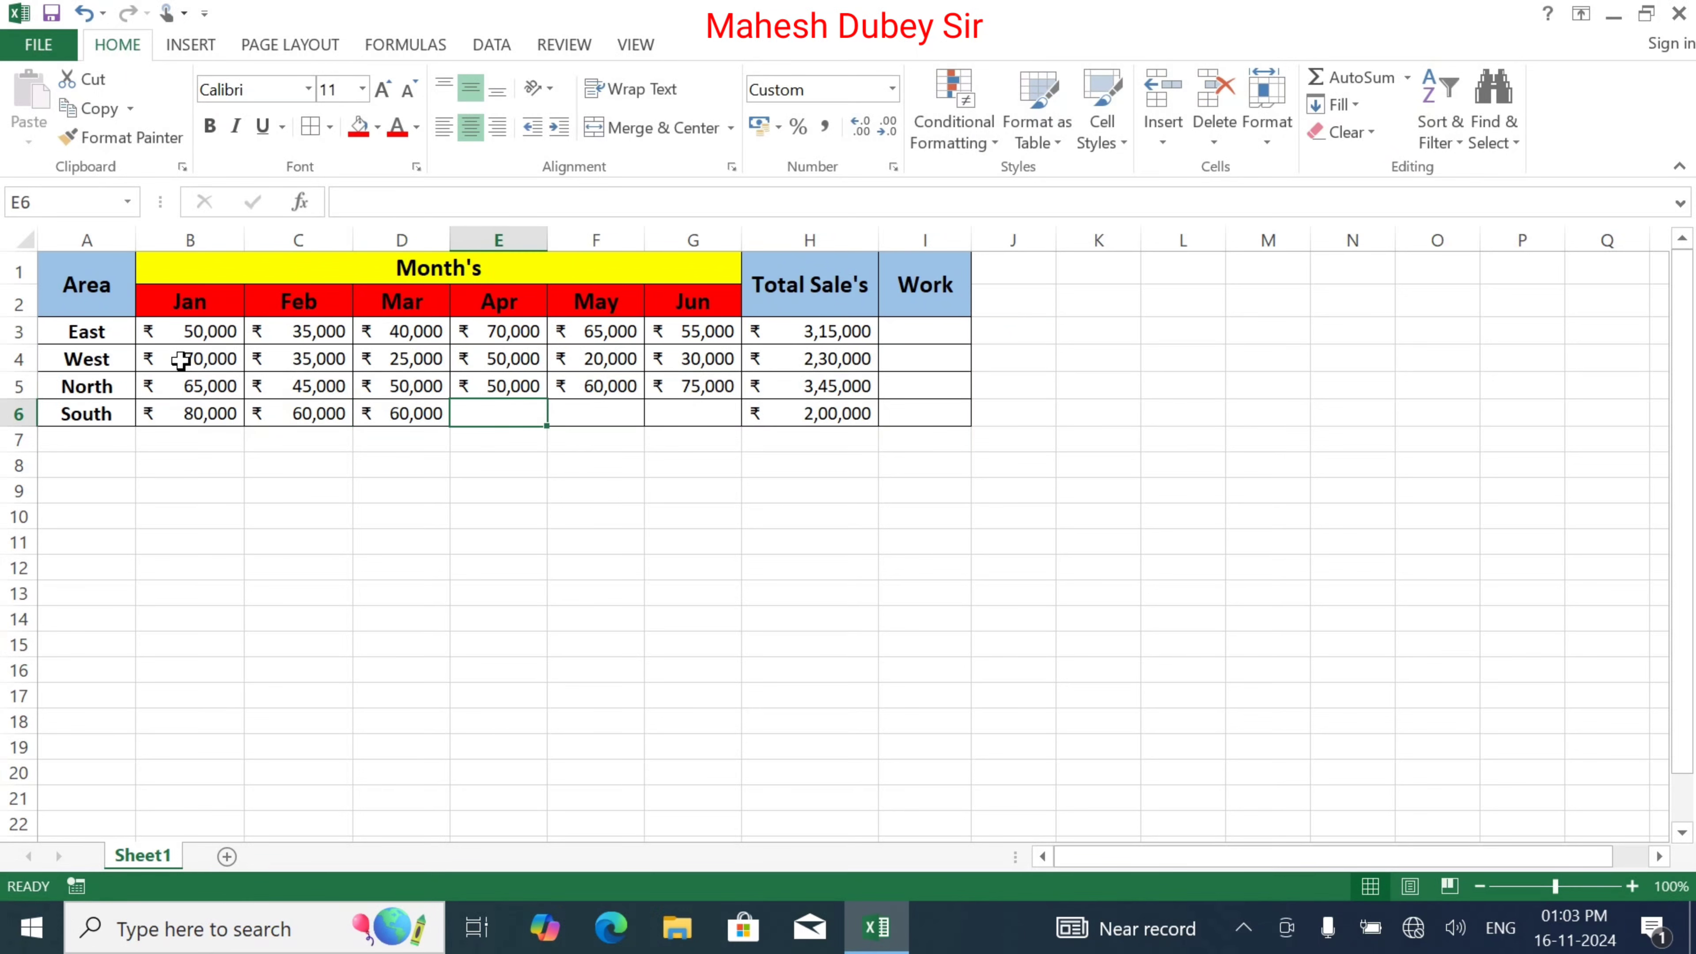
pyautogui.write('85000')
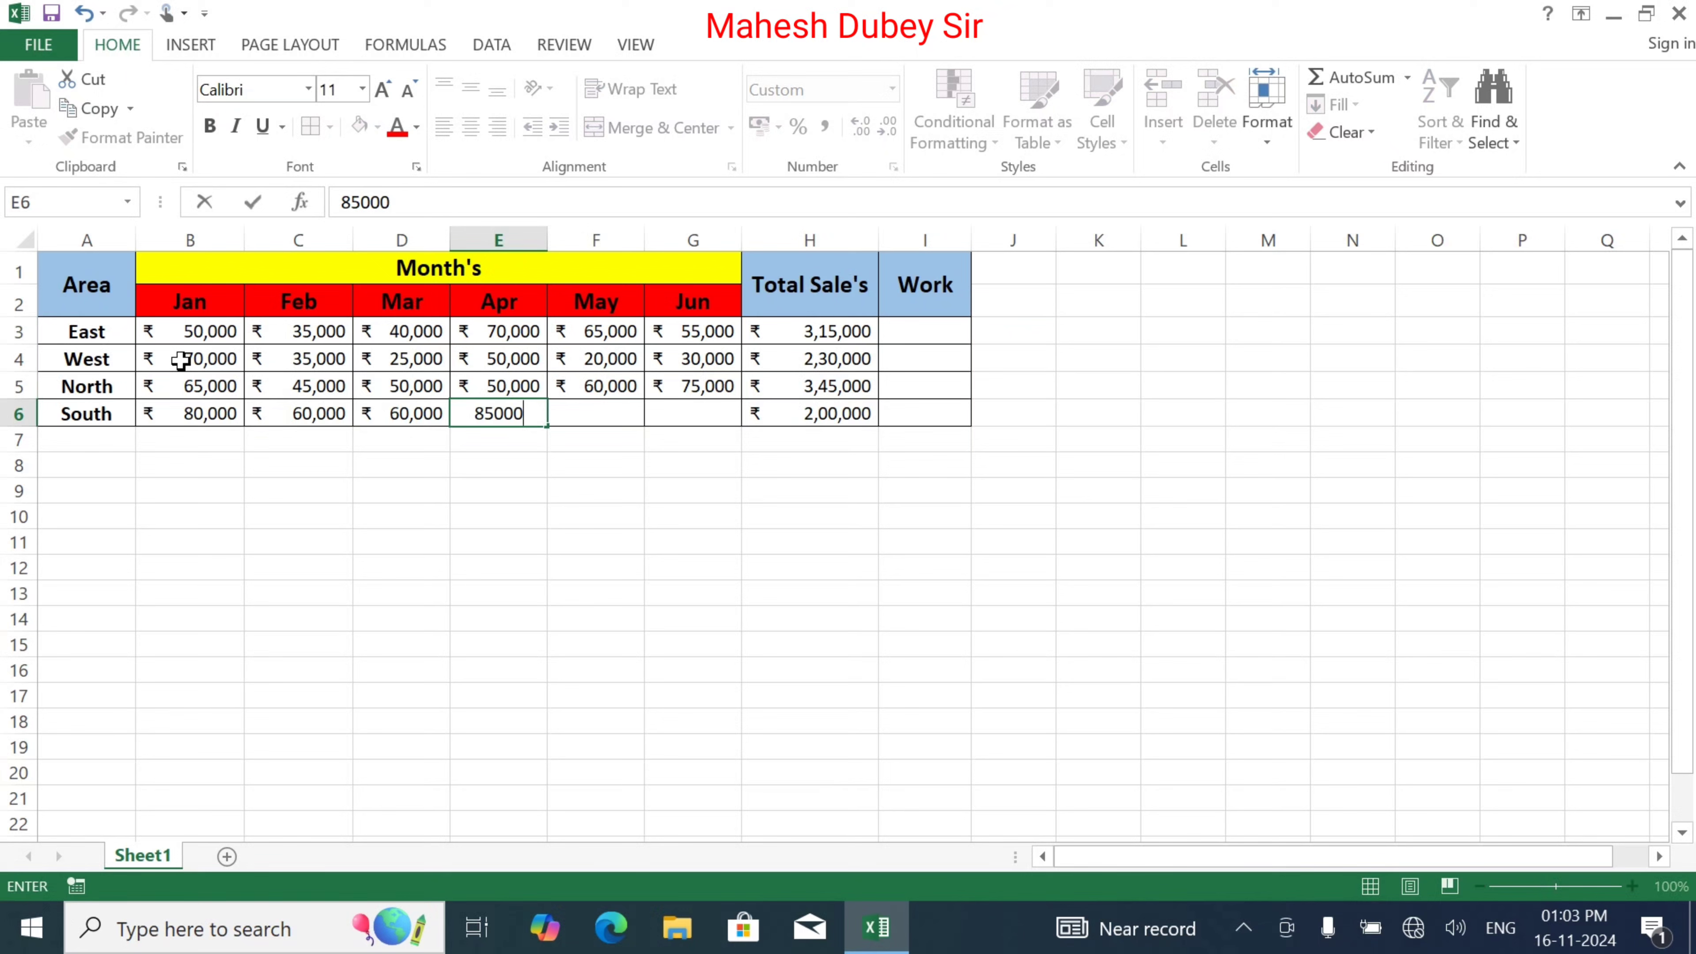
pyautogui.press('Tab')
pyautogui.write('60000')
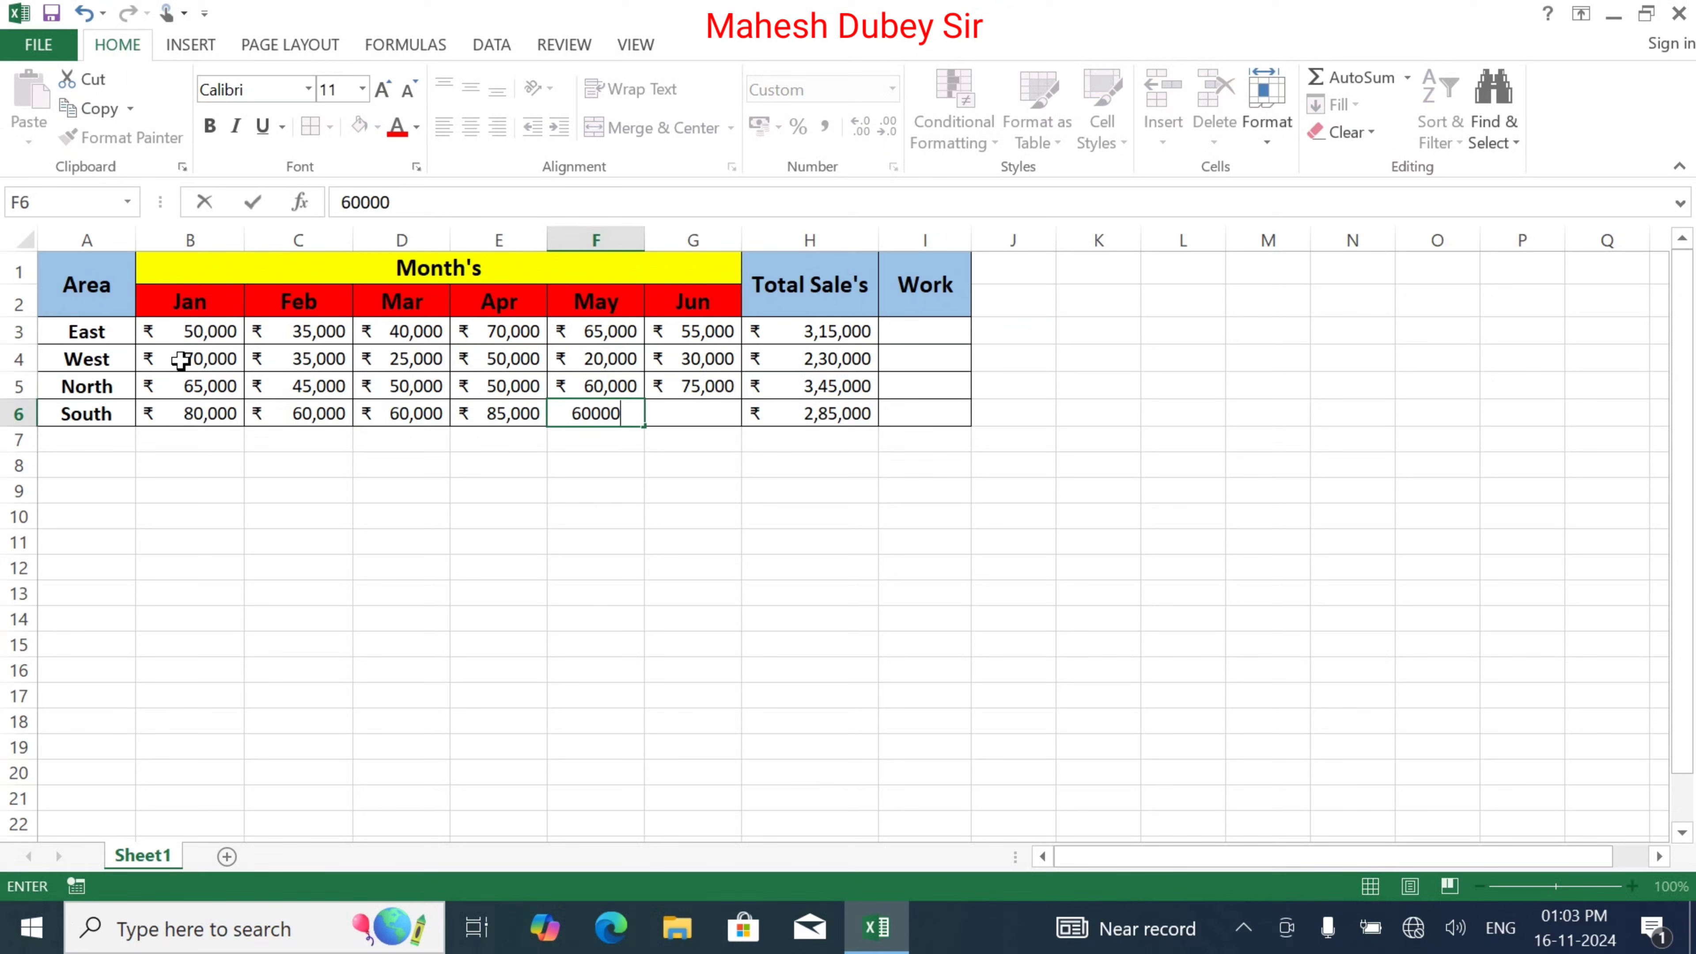
pyautogui.press('Tab')
# Enter South's Jun sales in G6 as 79000 and select East's Work cell I3
pyautogui.write('7')
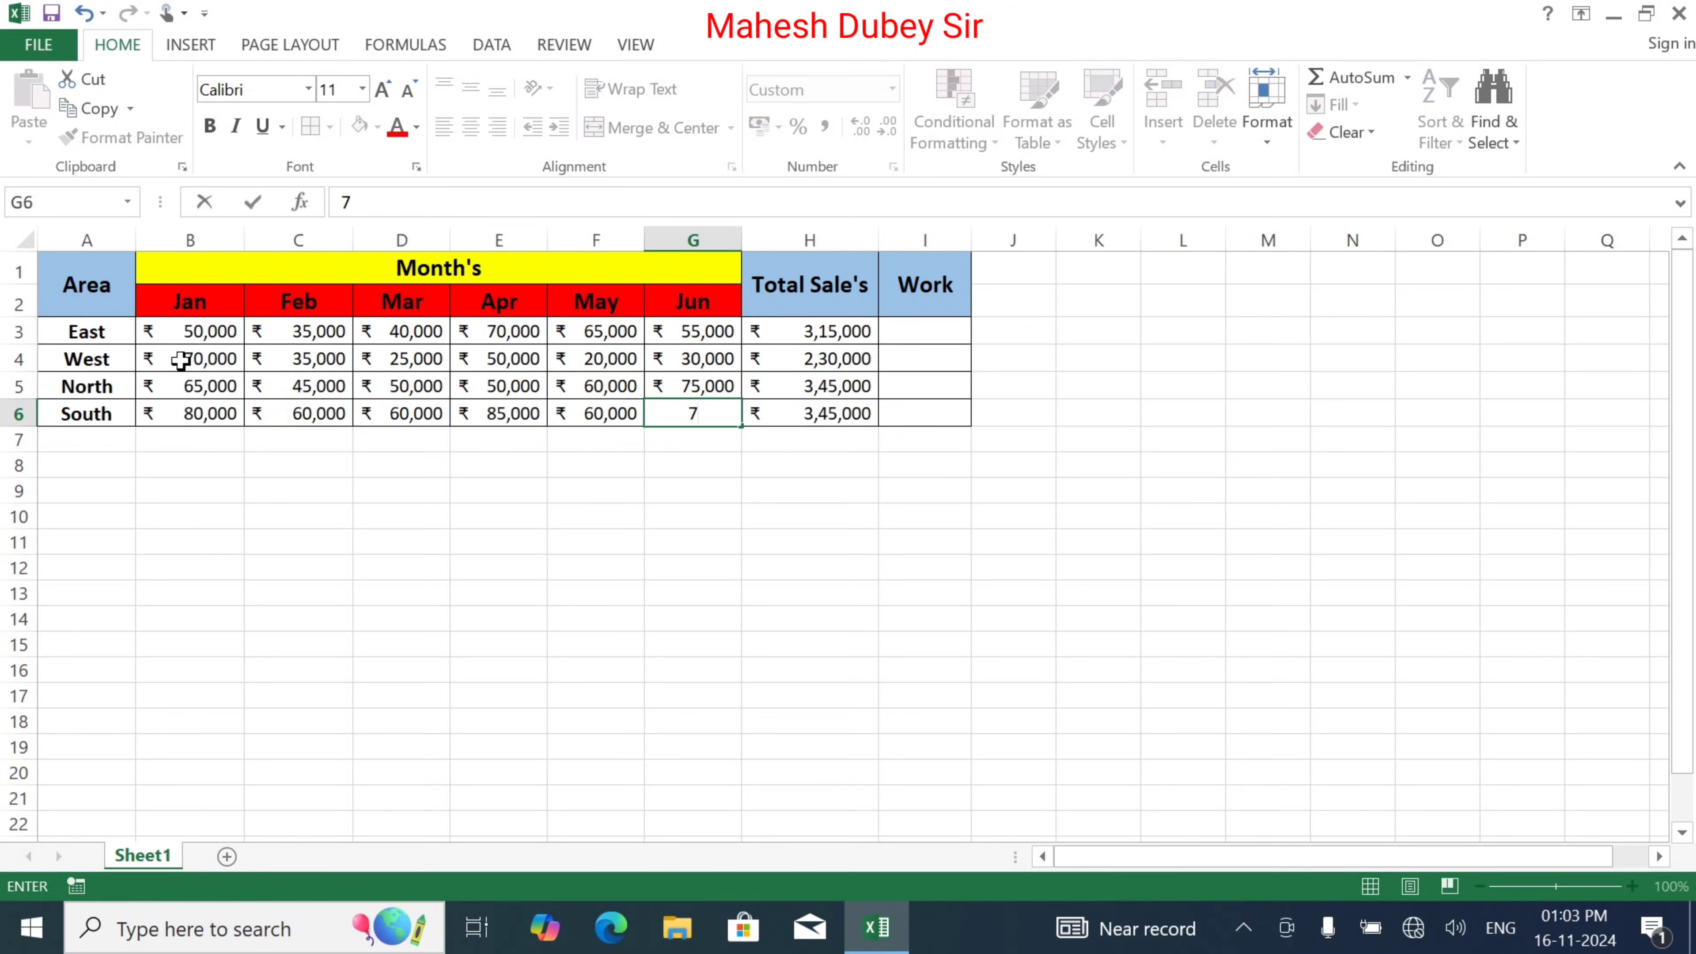
pyautogui.write(',90,000')
pyautogui.press('Tab')
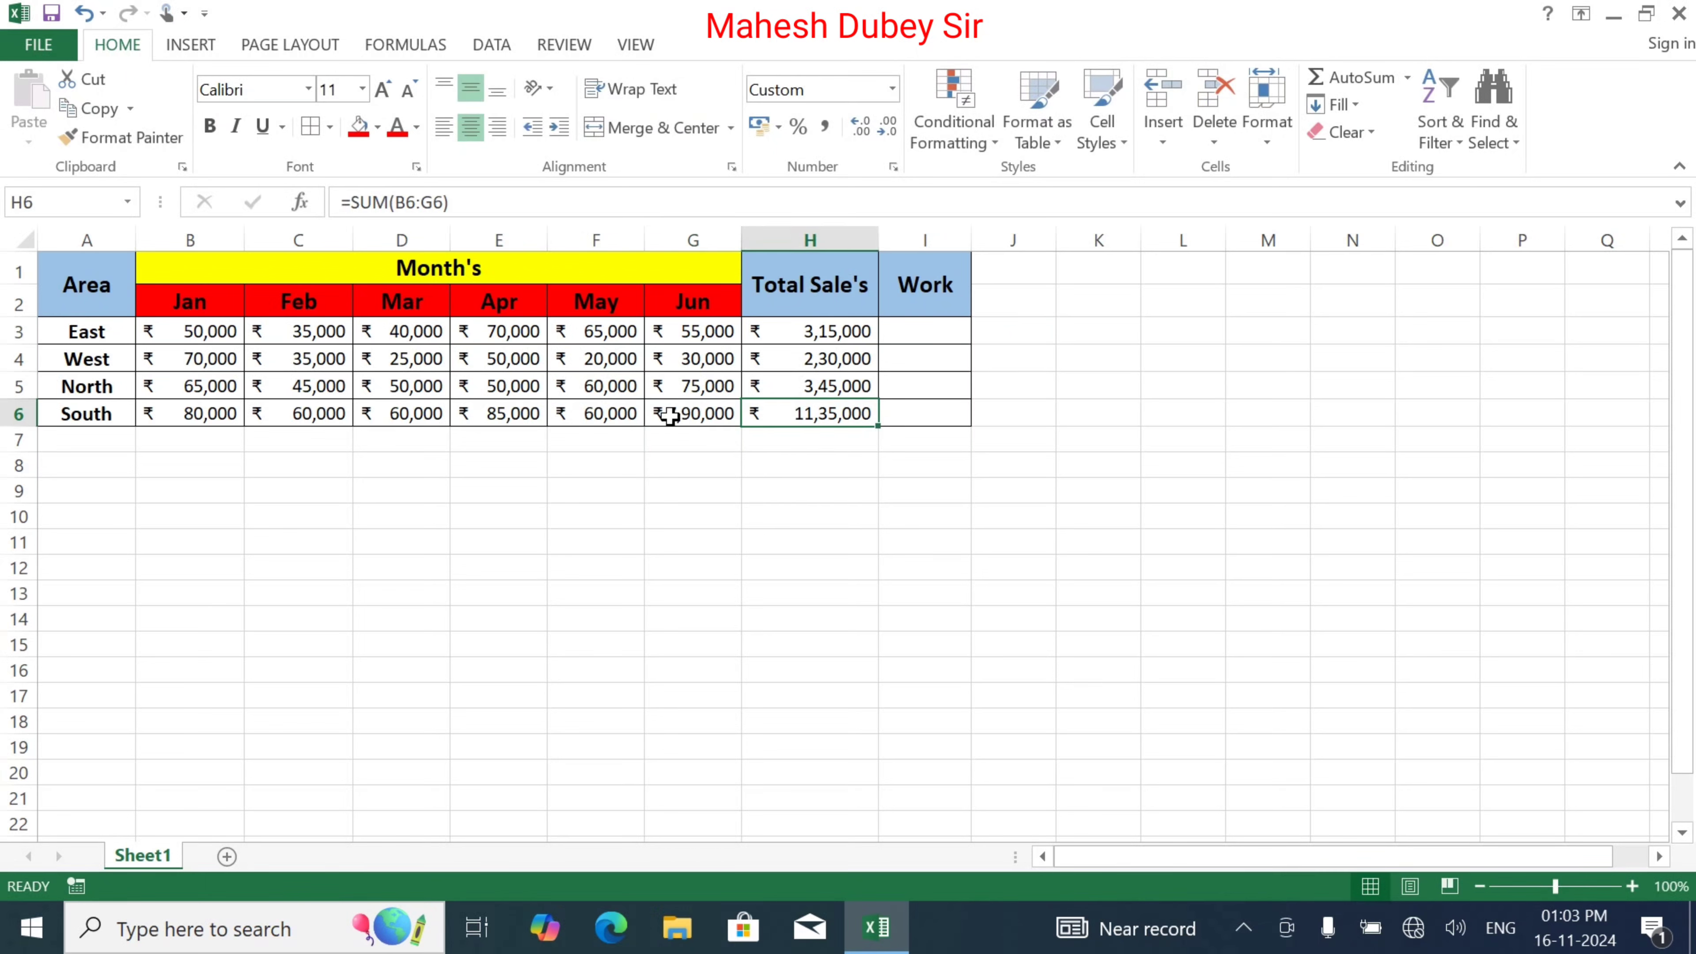
pyautogui.doubleClick(719, 410)
pyautogui.press('BackSpace')
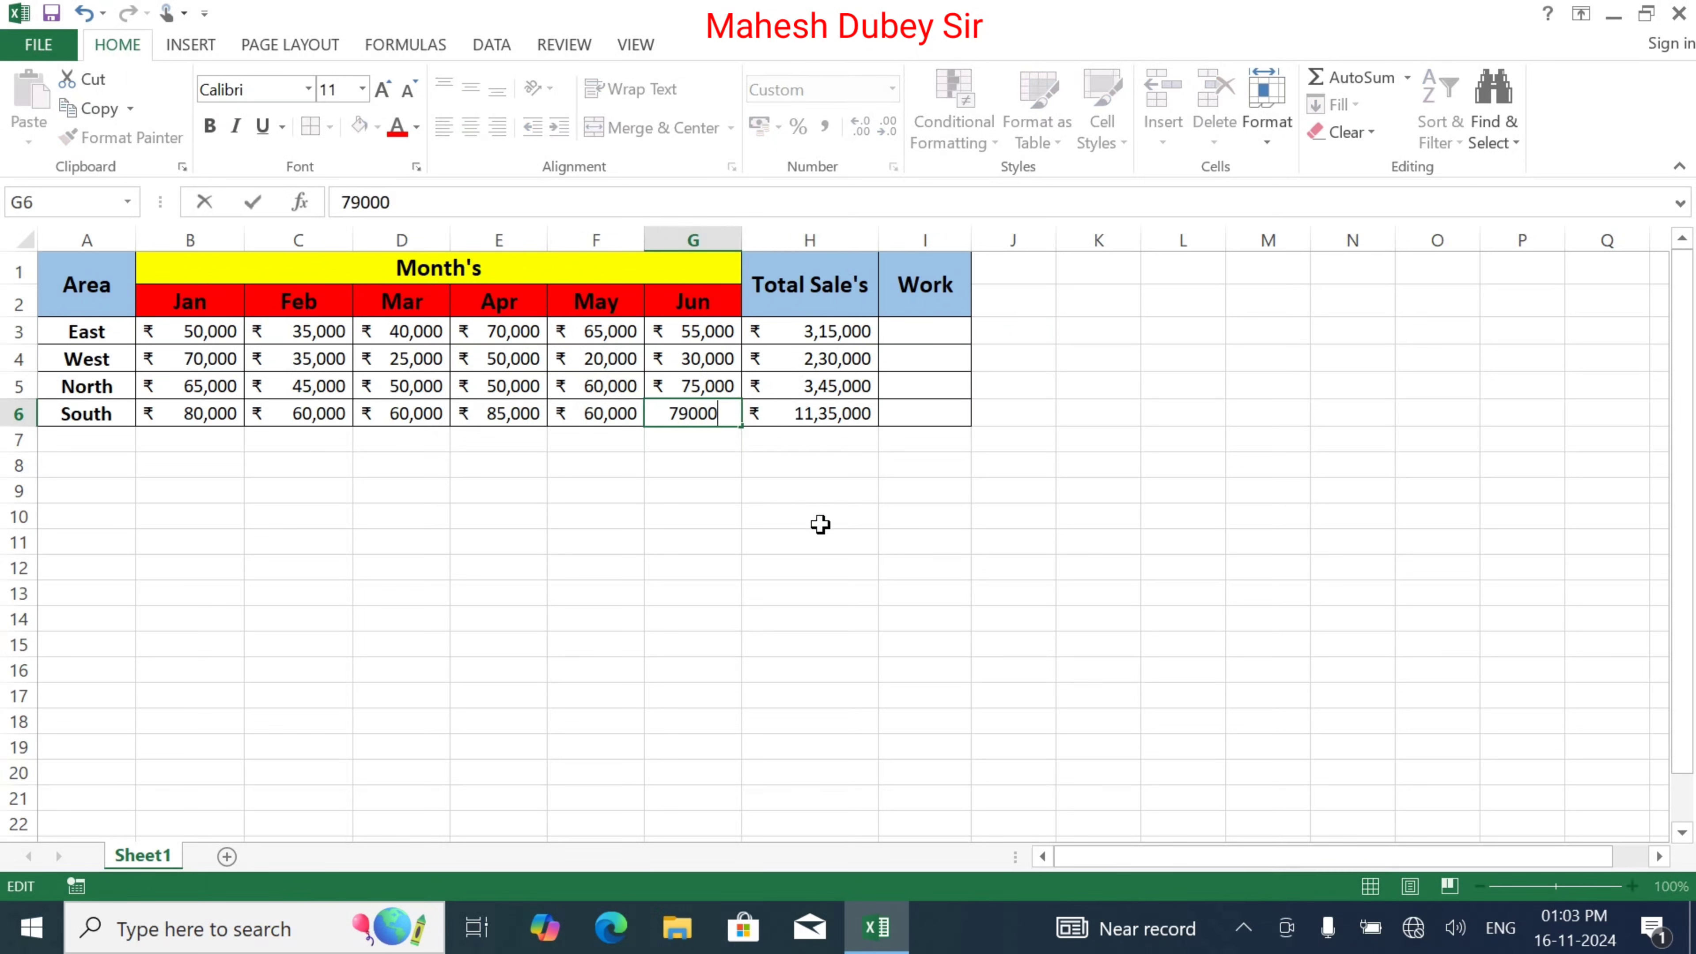
pyautogui.press('Tab')
pyautogui.click(919, 323)
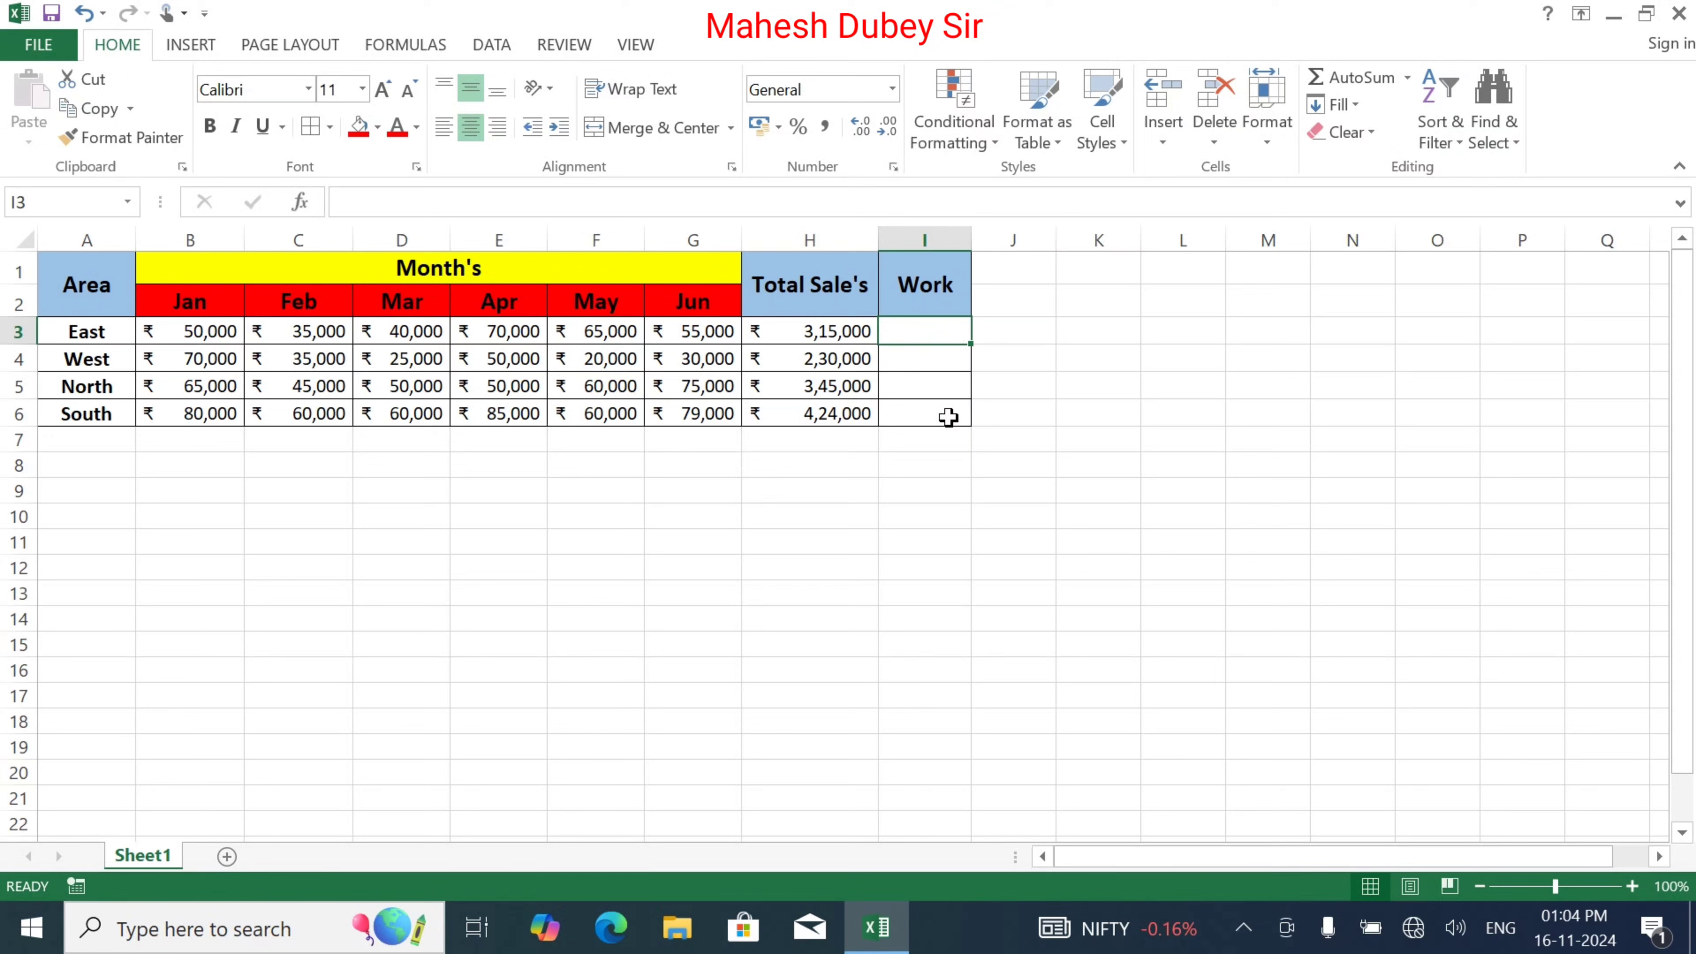
# Start an IF formula in East's Work cell I3 that tests whether the Total Sale's value in H3 is less than 200000
pyautogui.write('=')
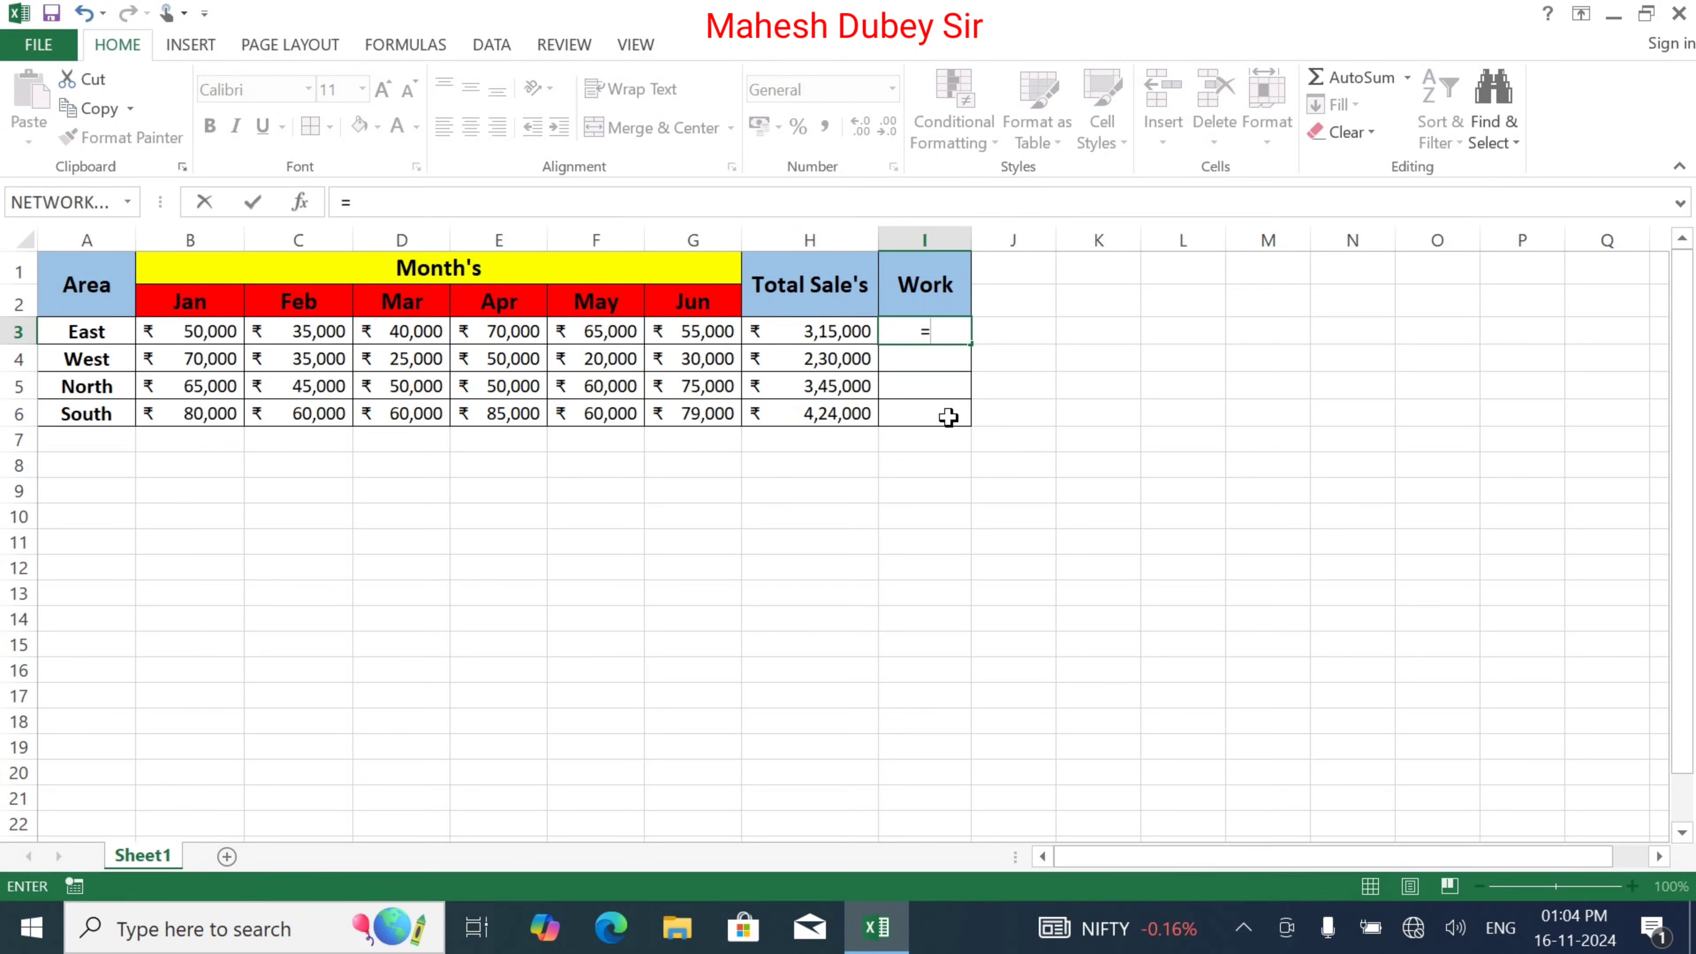
pyautogui.write('if')
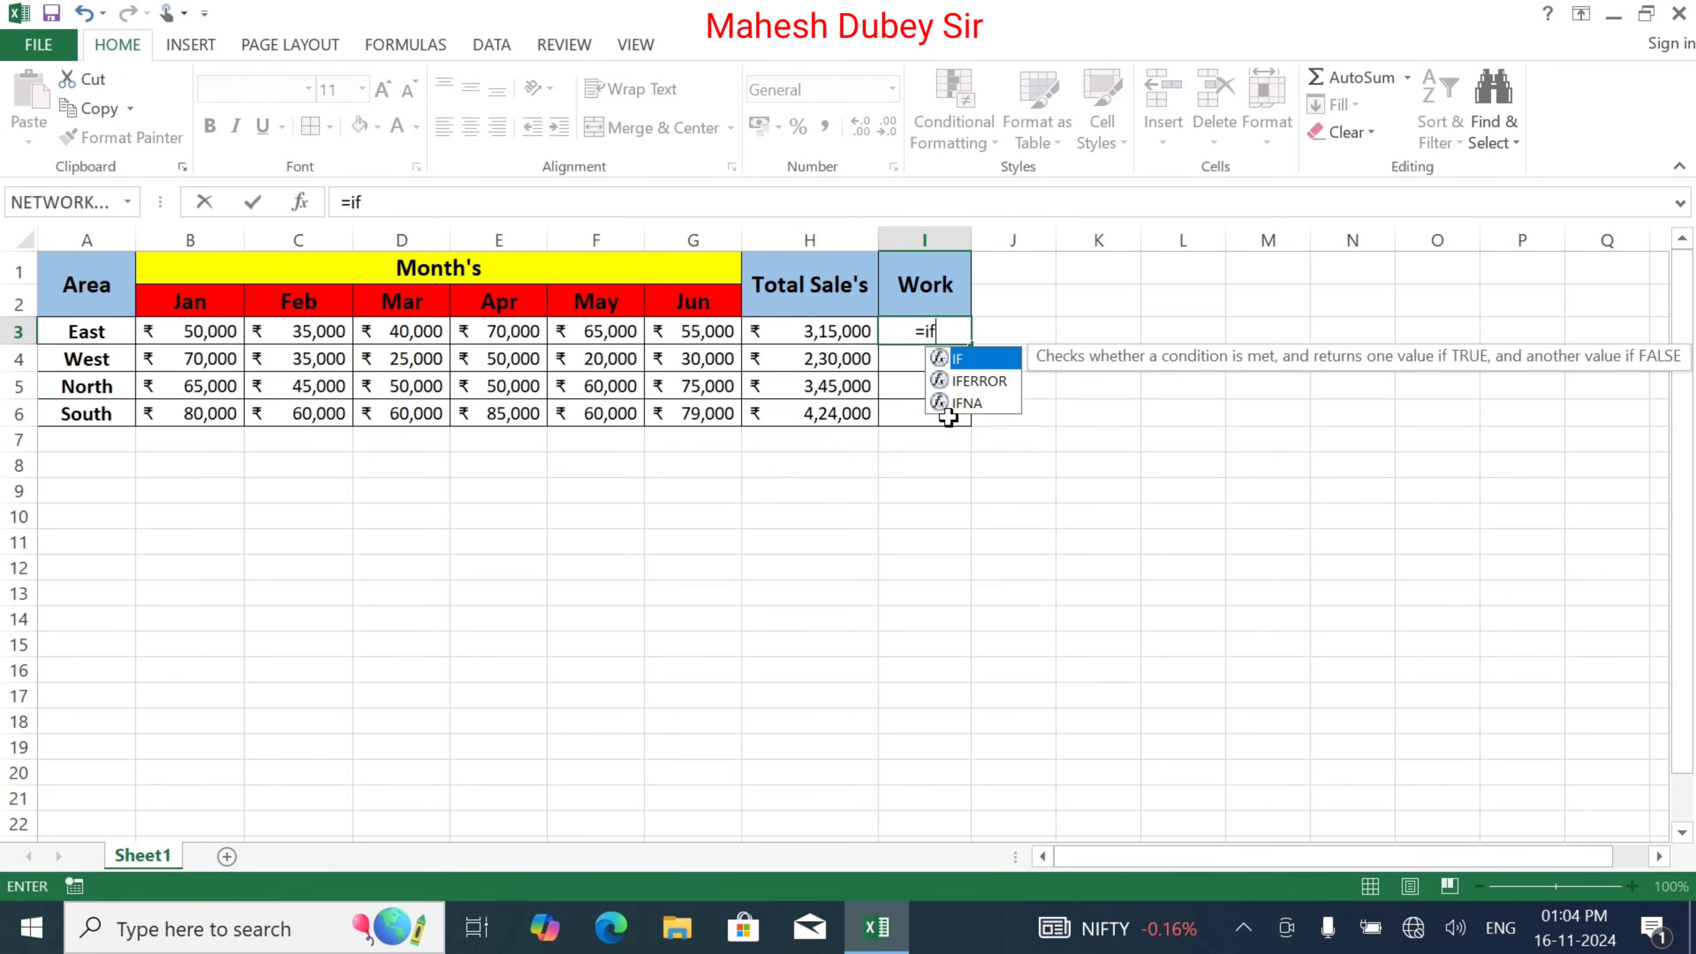
pyautogui.write('(')
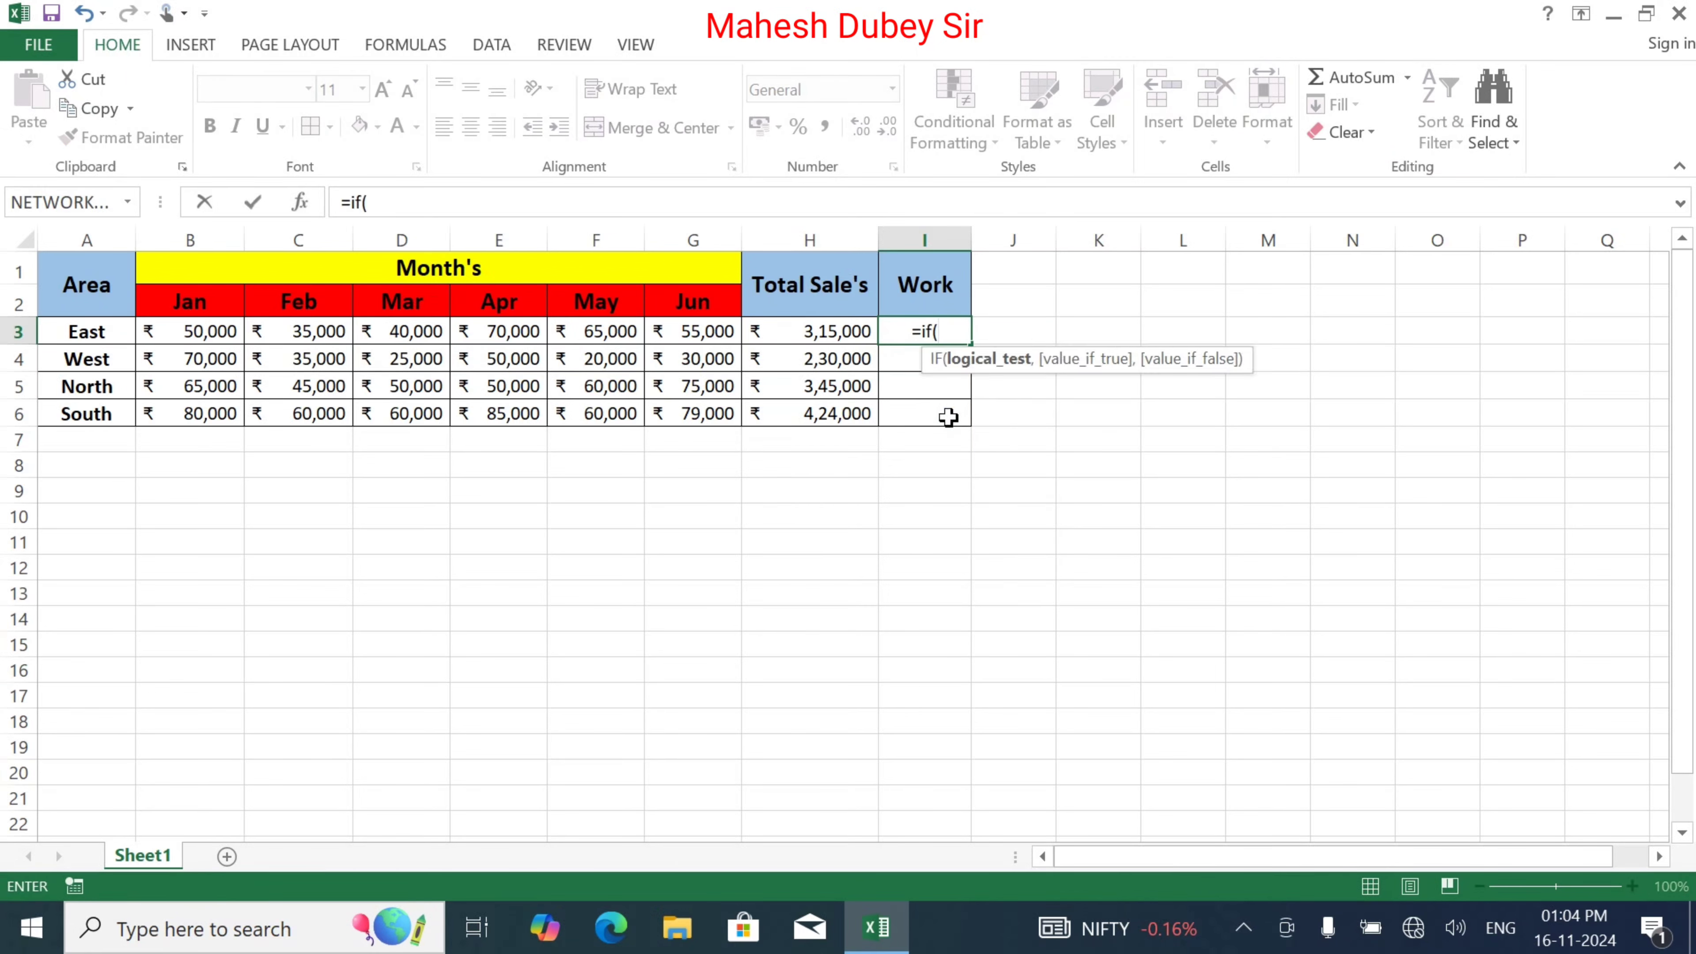
pyautogui.click(848, 334)
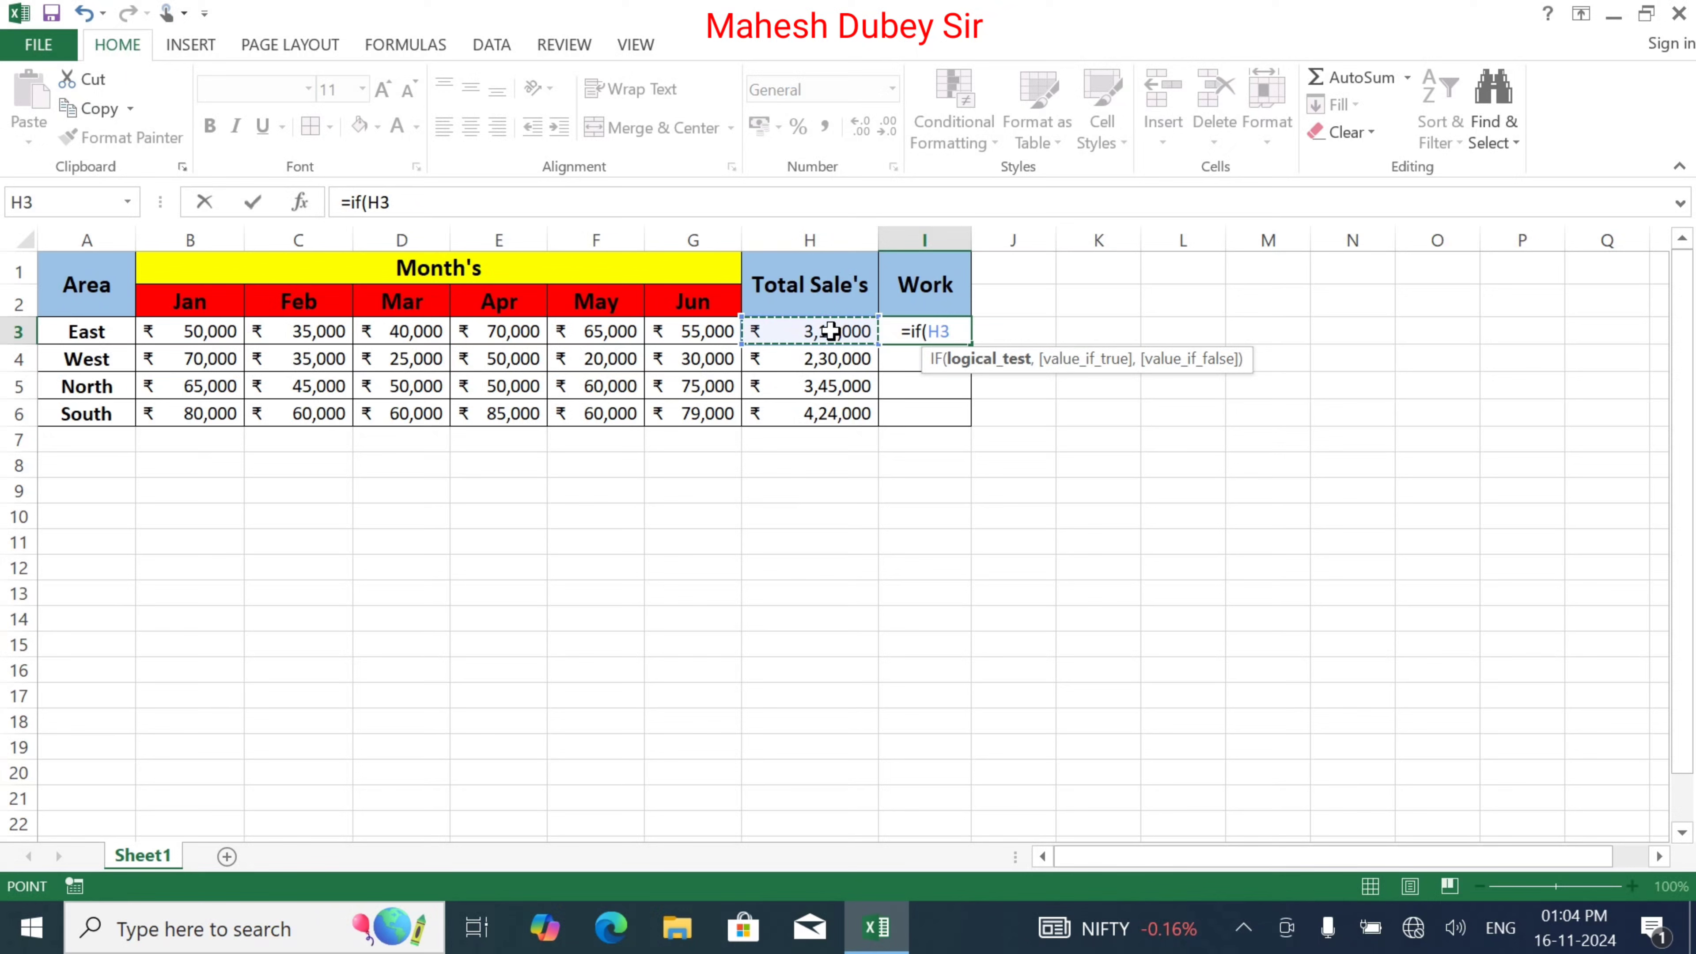
pyautogui.write('<')
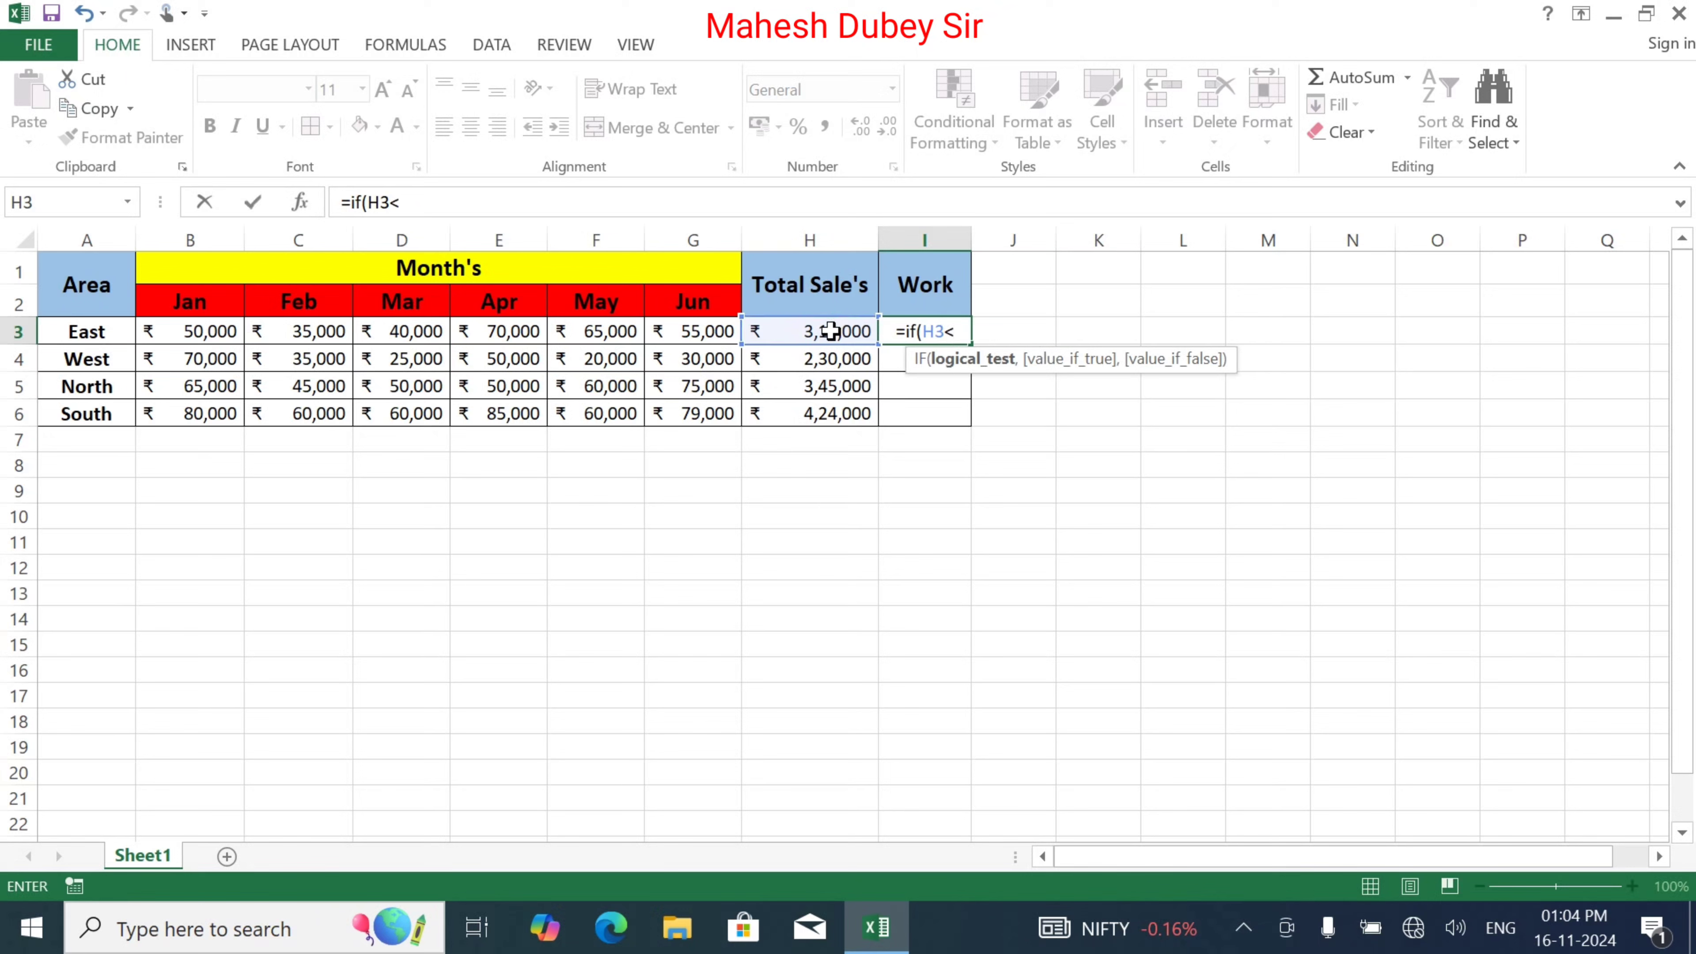
pyautogui.write('2')
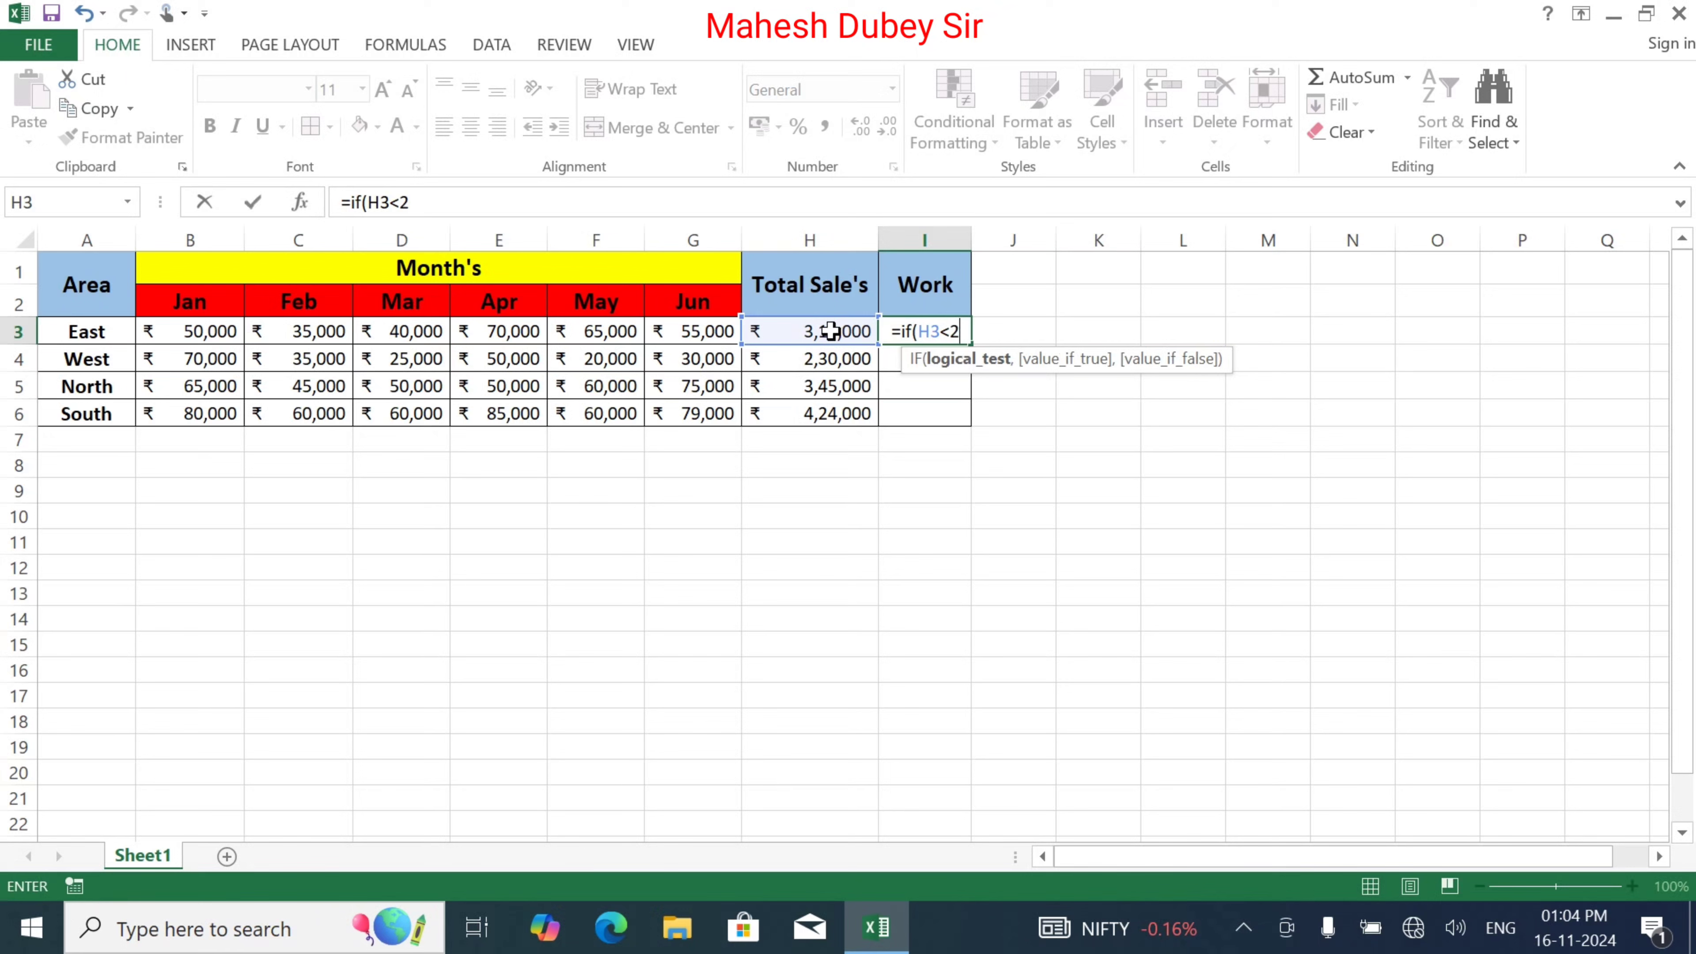
pyautogui.write('0000')
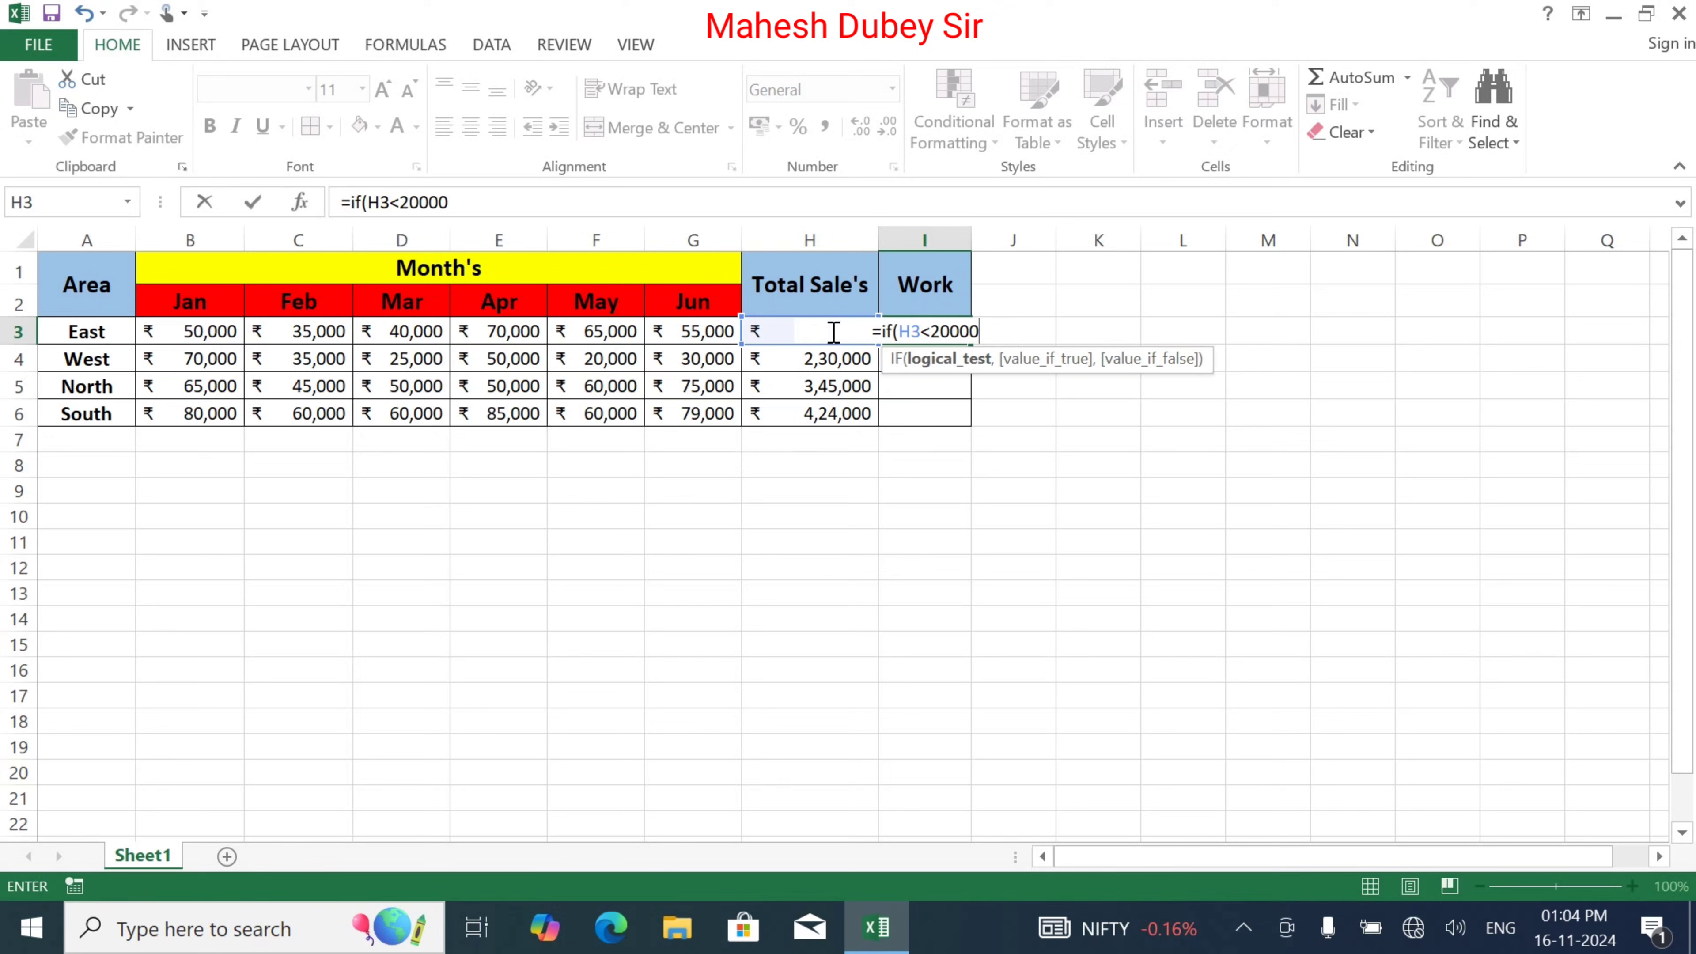
pyautogui.write('0')
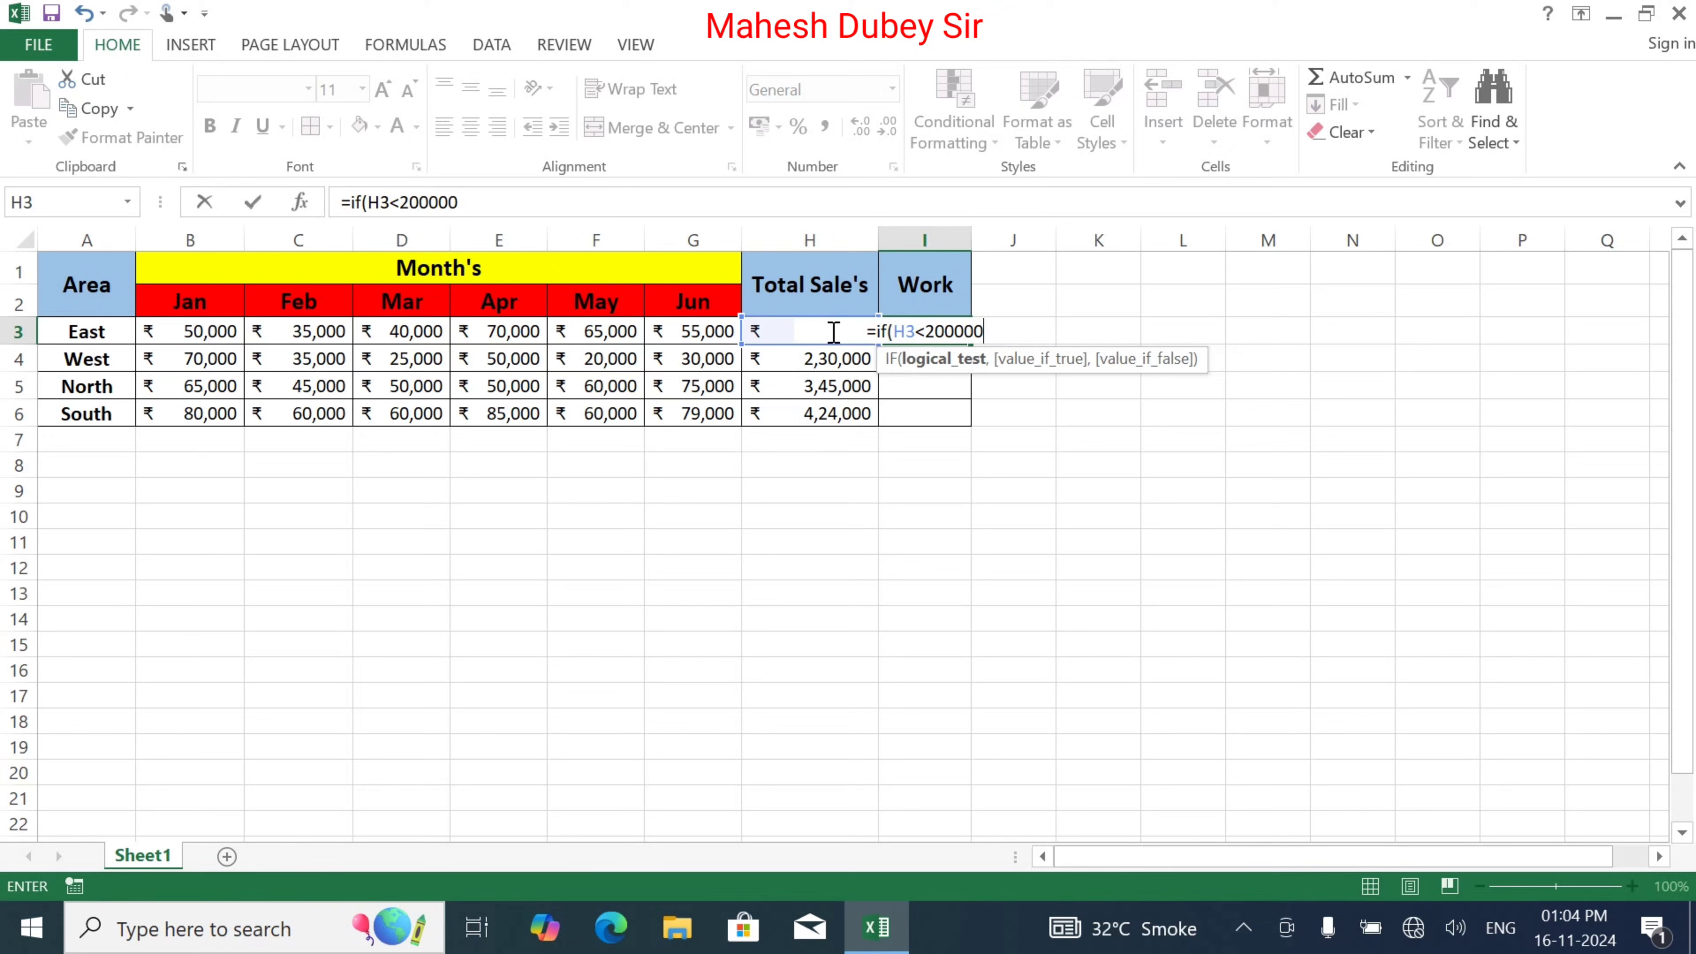
pyautogui.write(',')
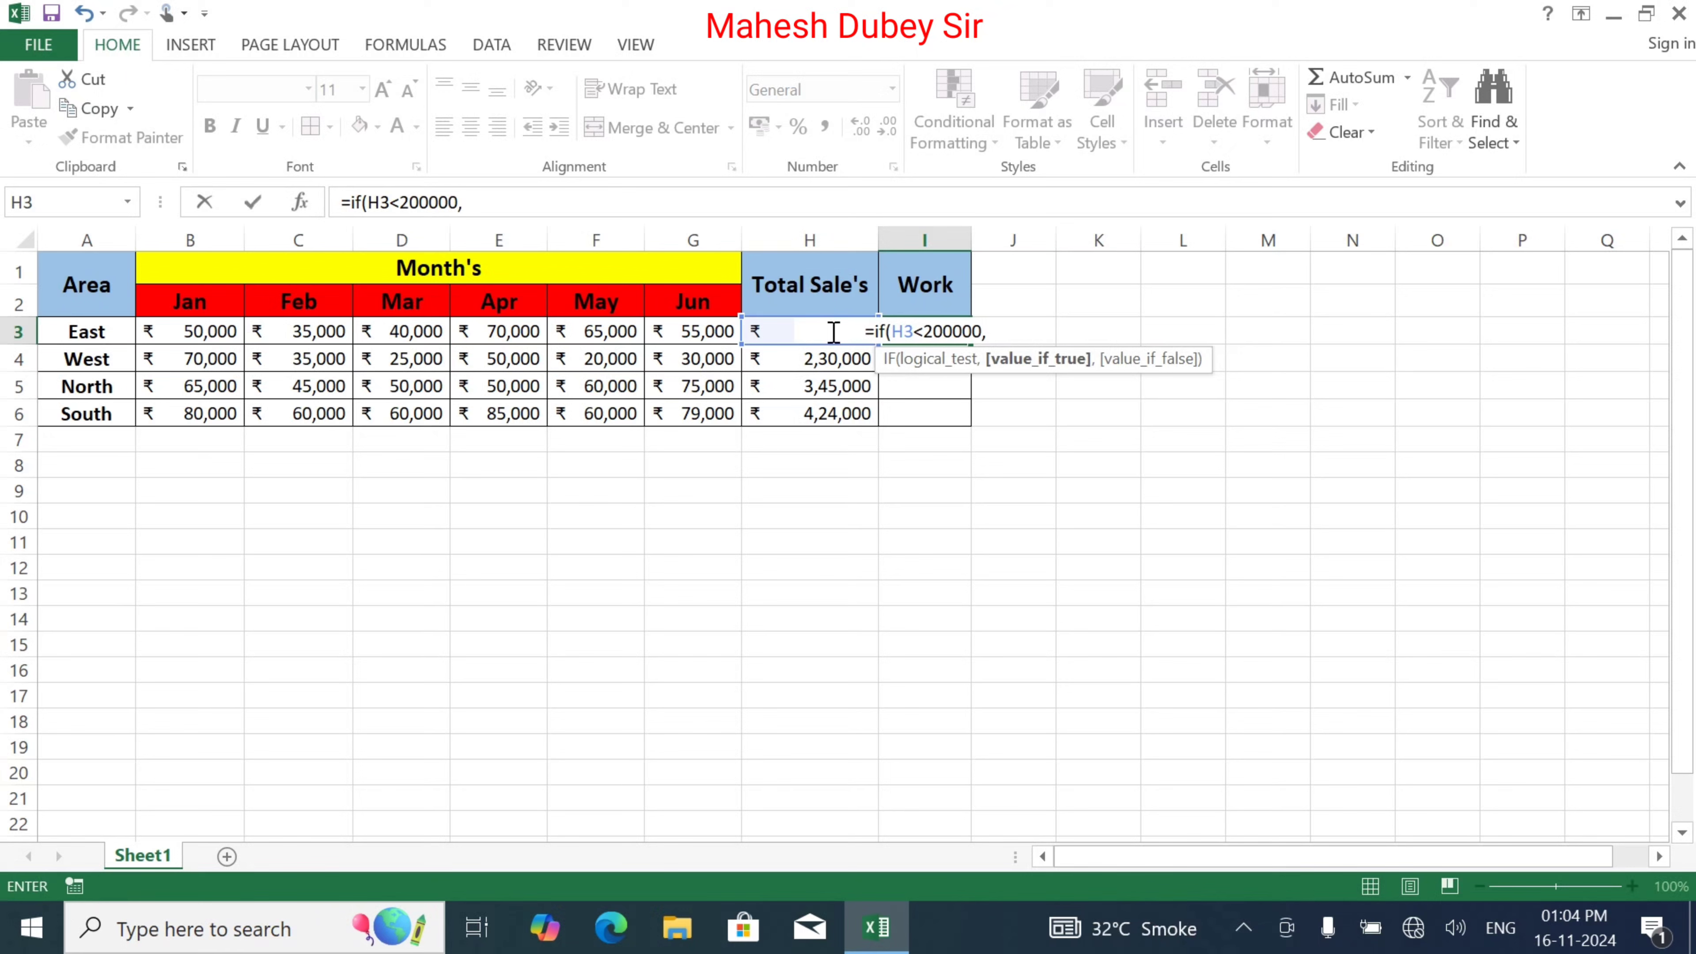
# Add "Hard Work" as the IF formula's true result and try to complete it with "Great JO" as the false result, declining the proposed correction
pyautogui.write('"')
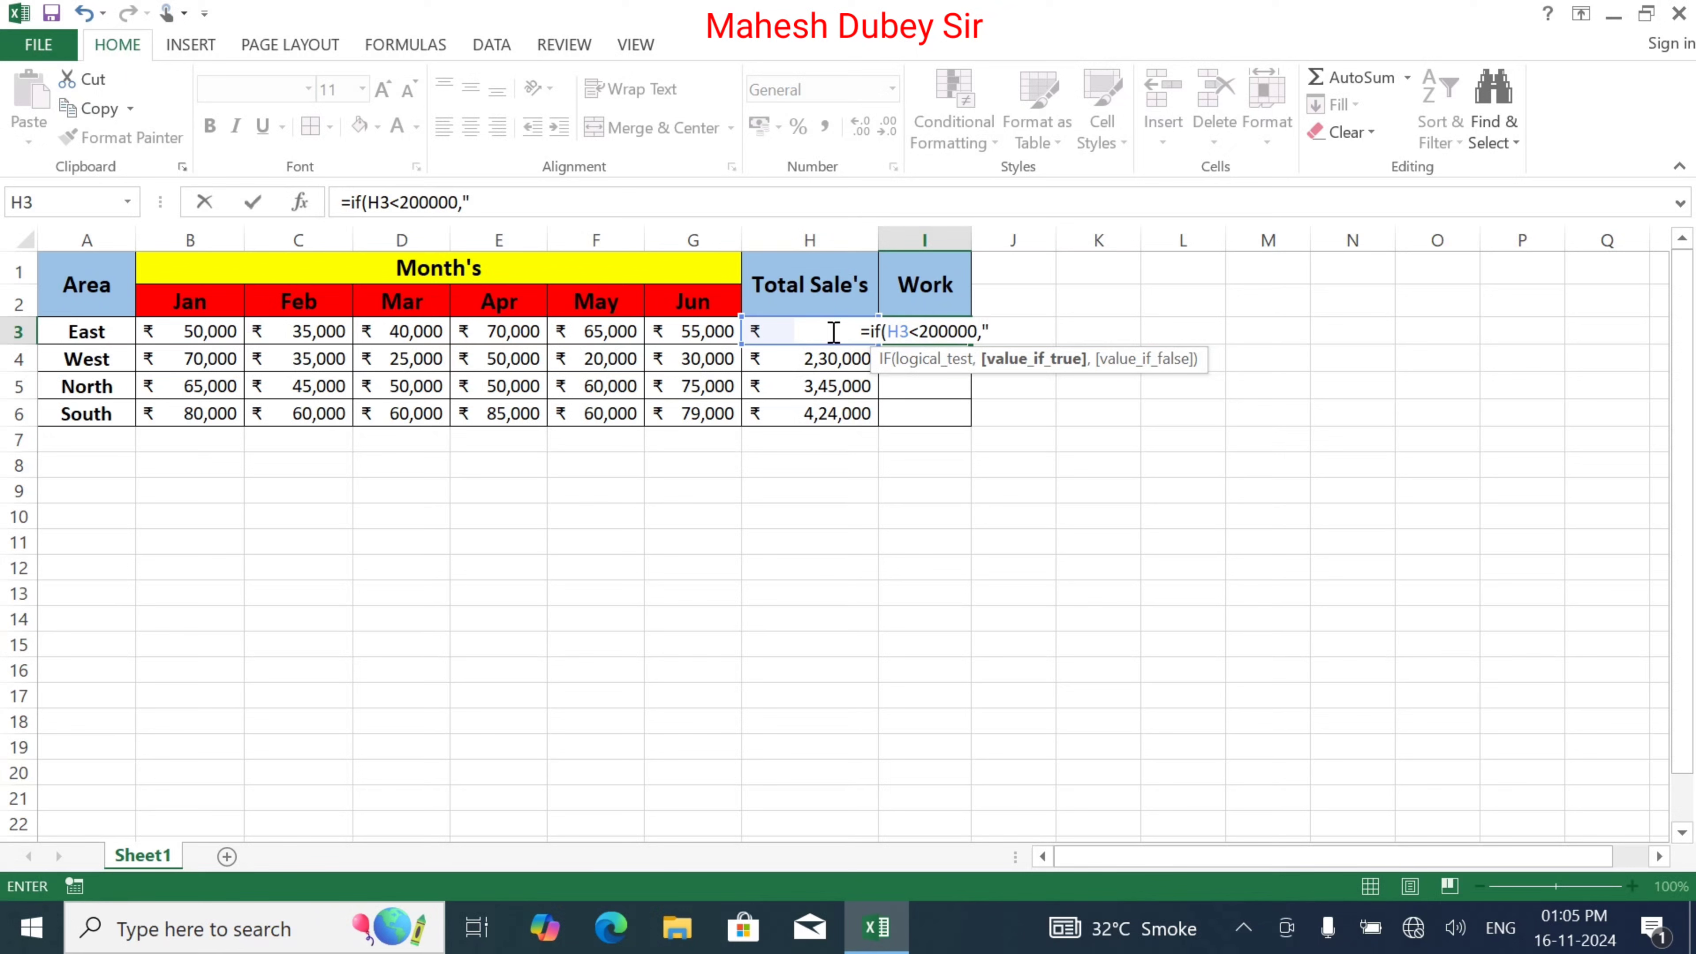
pyautogui.write('Hard ')
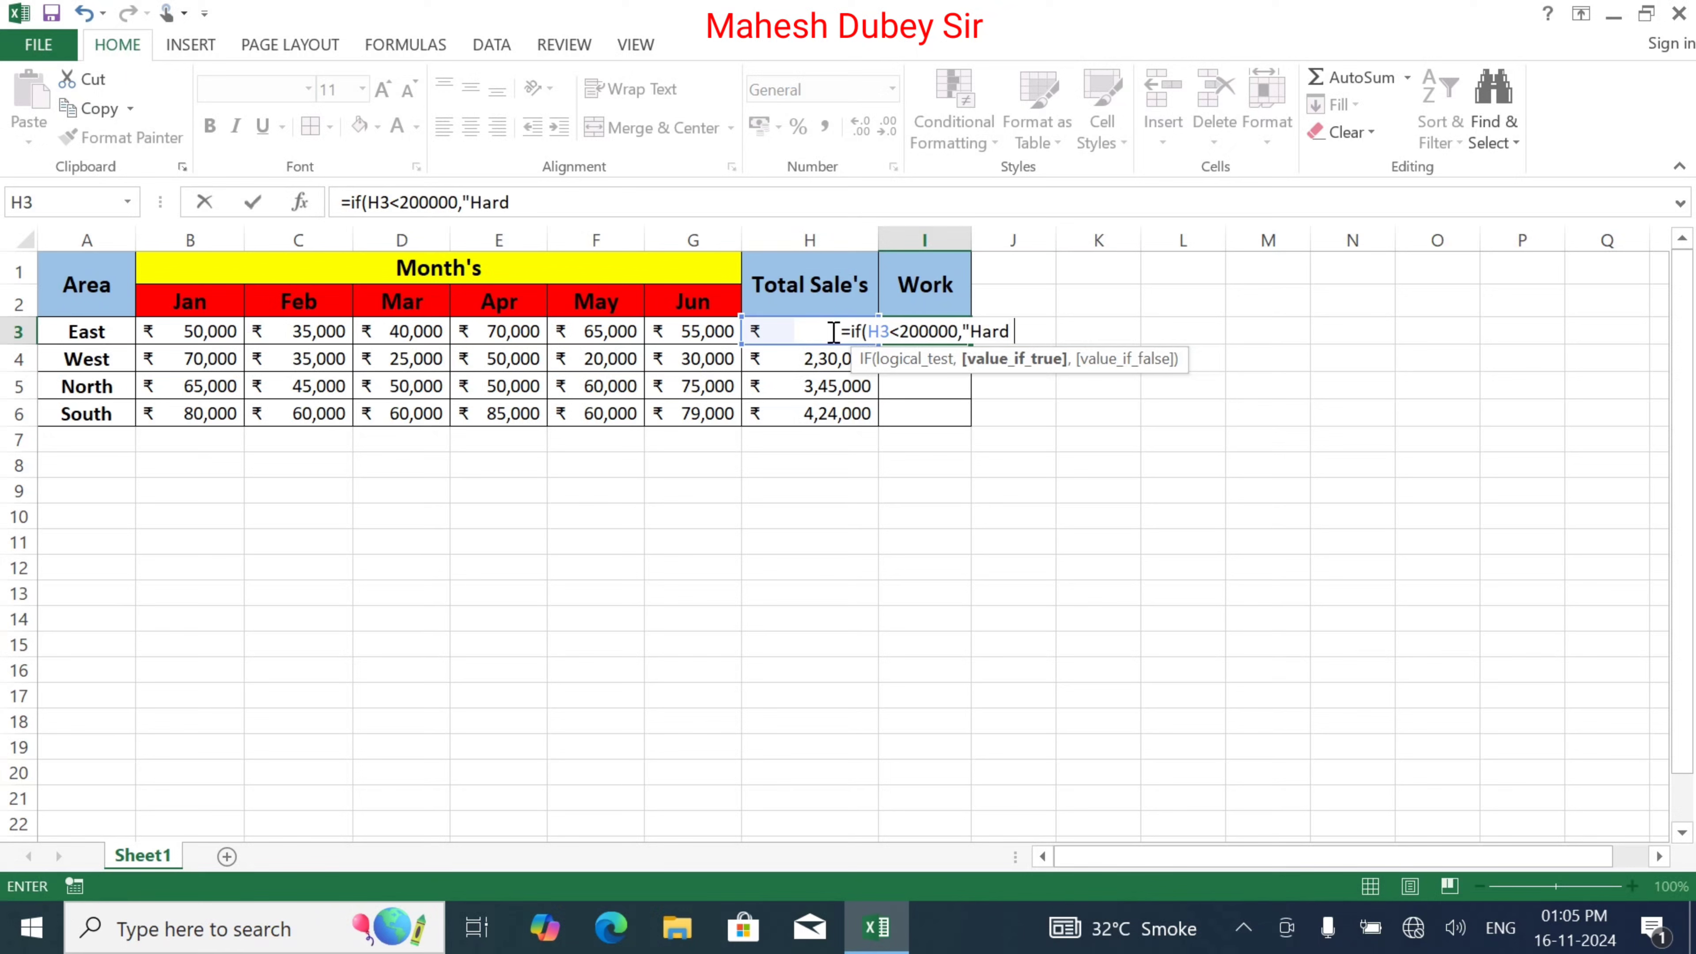
pyautogui.write('Work')
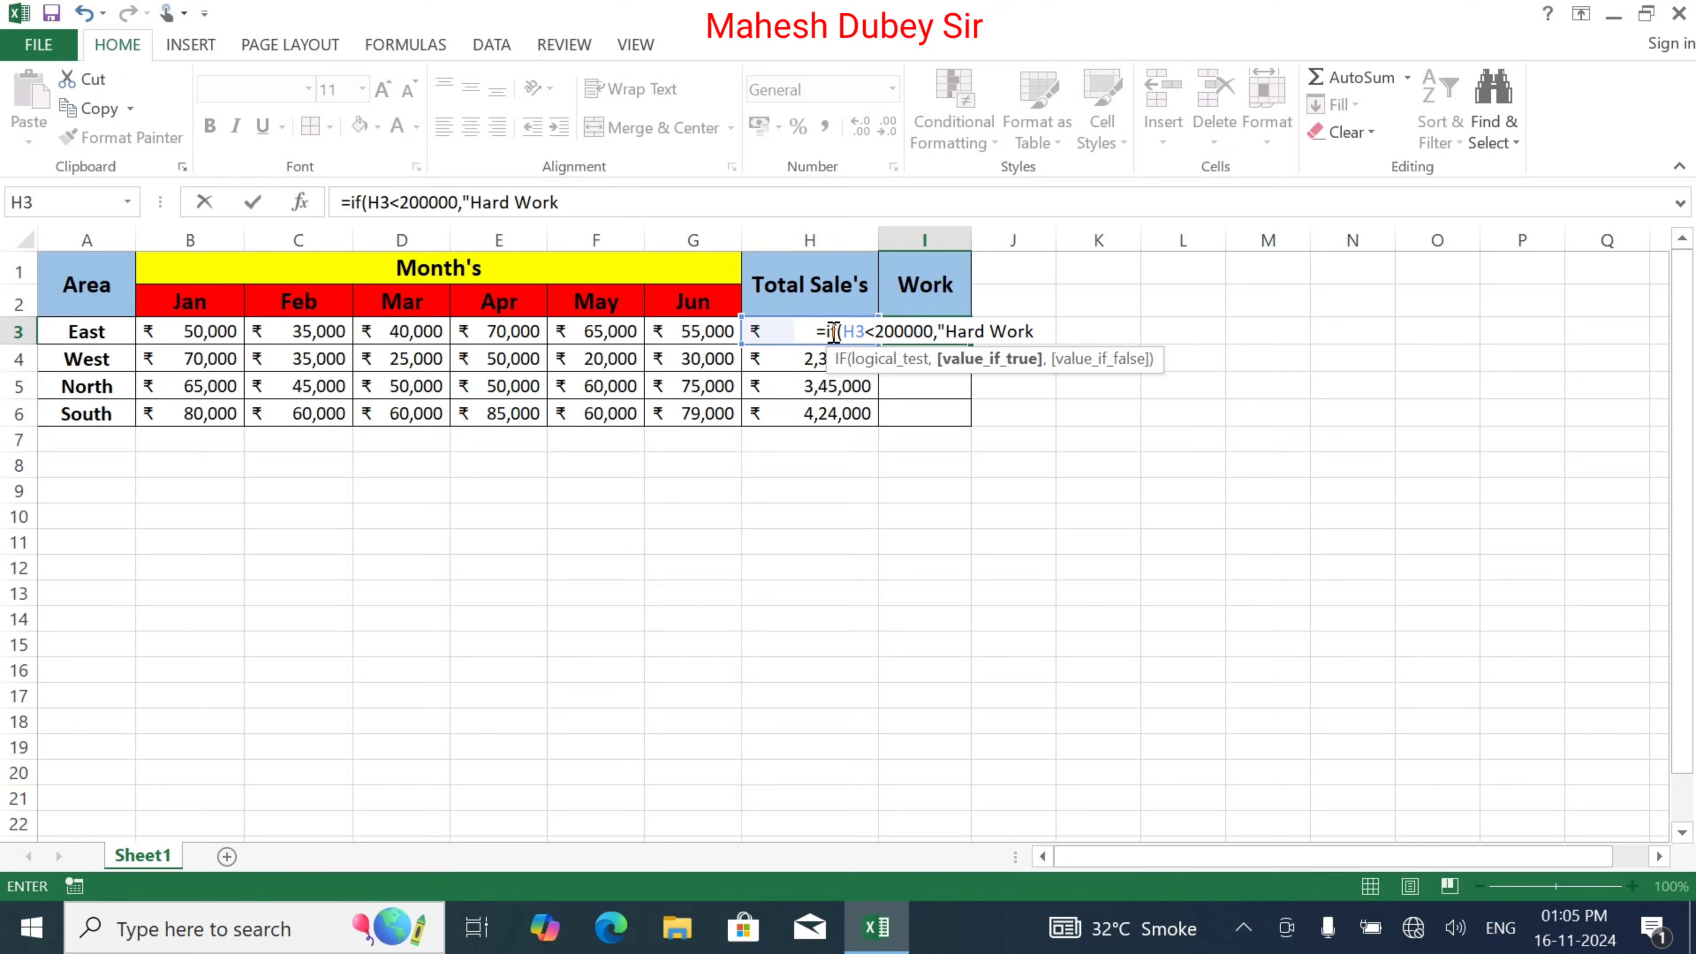
pyautogui.write('",')
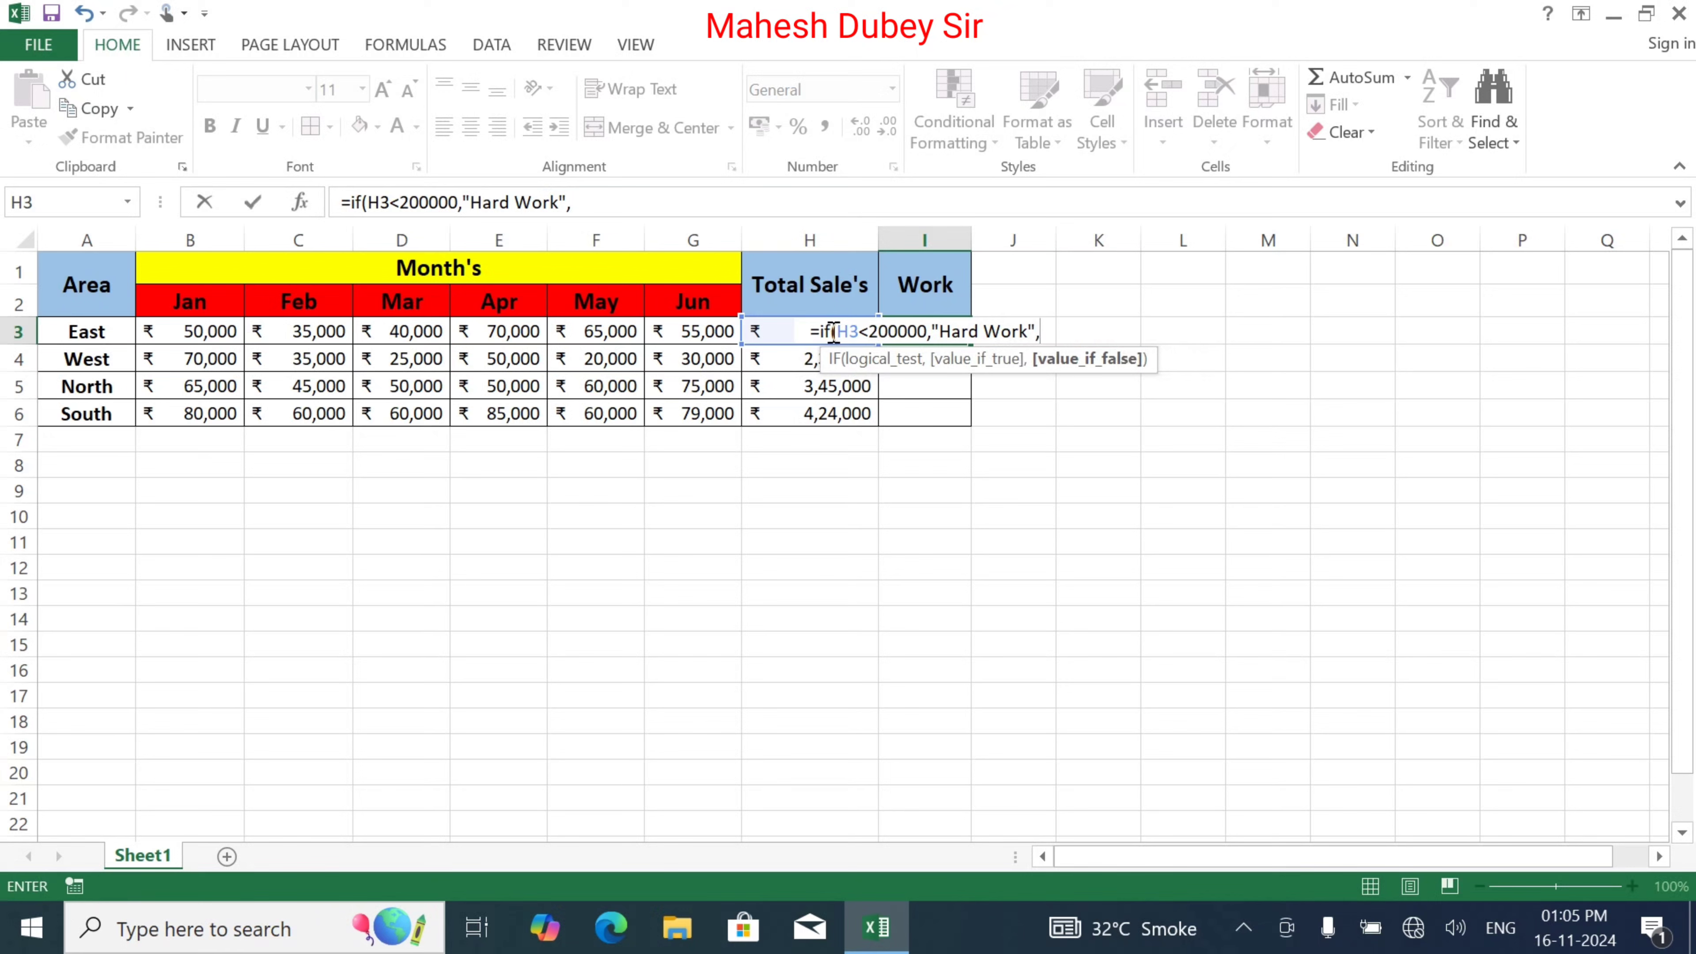
pyautogui.write('"')
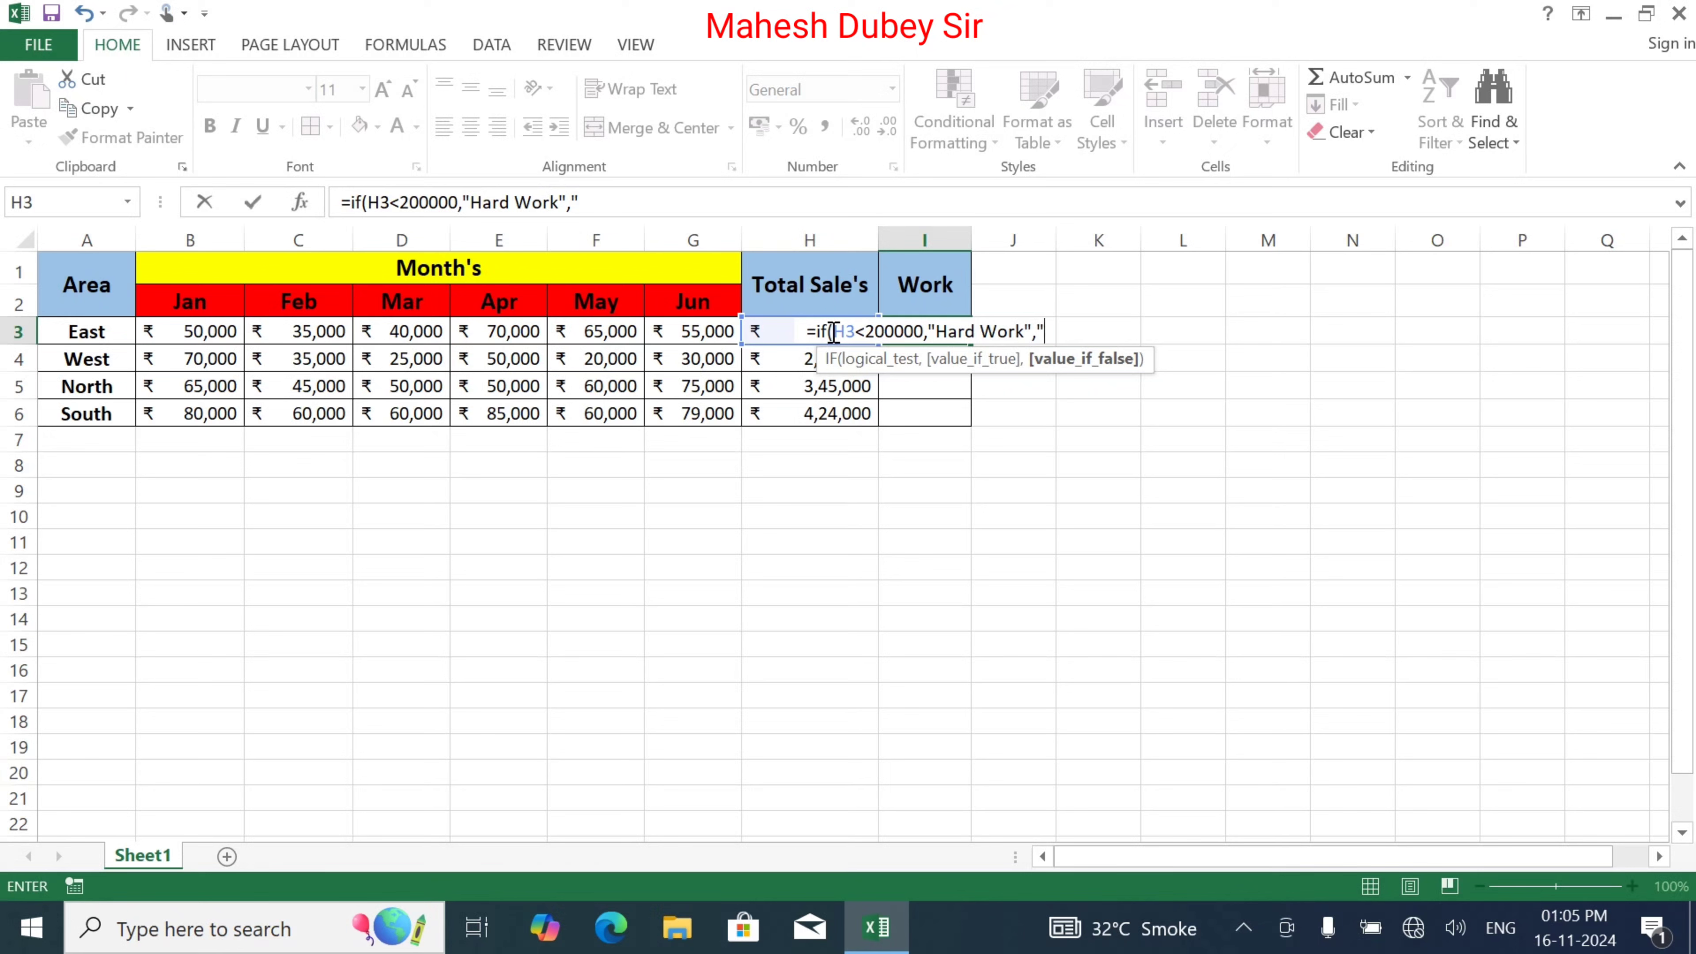
pyautogui.write('Gr')
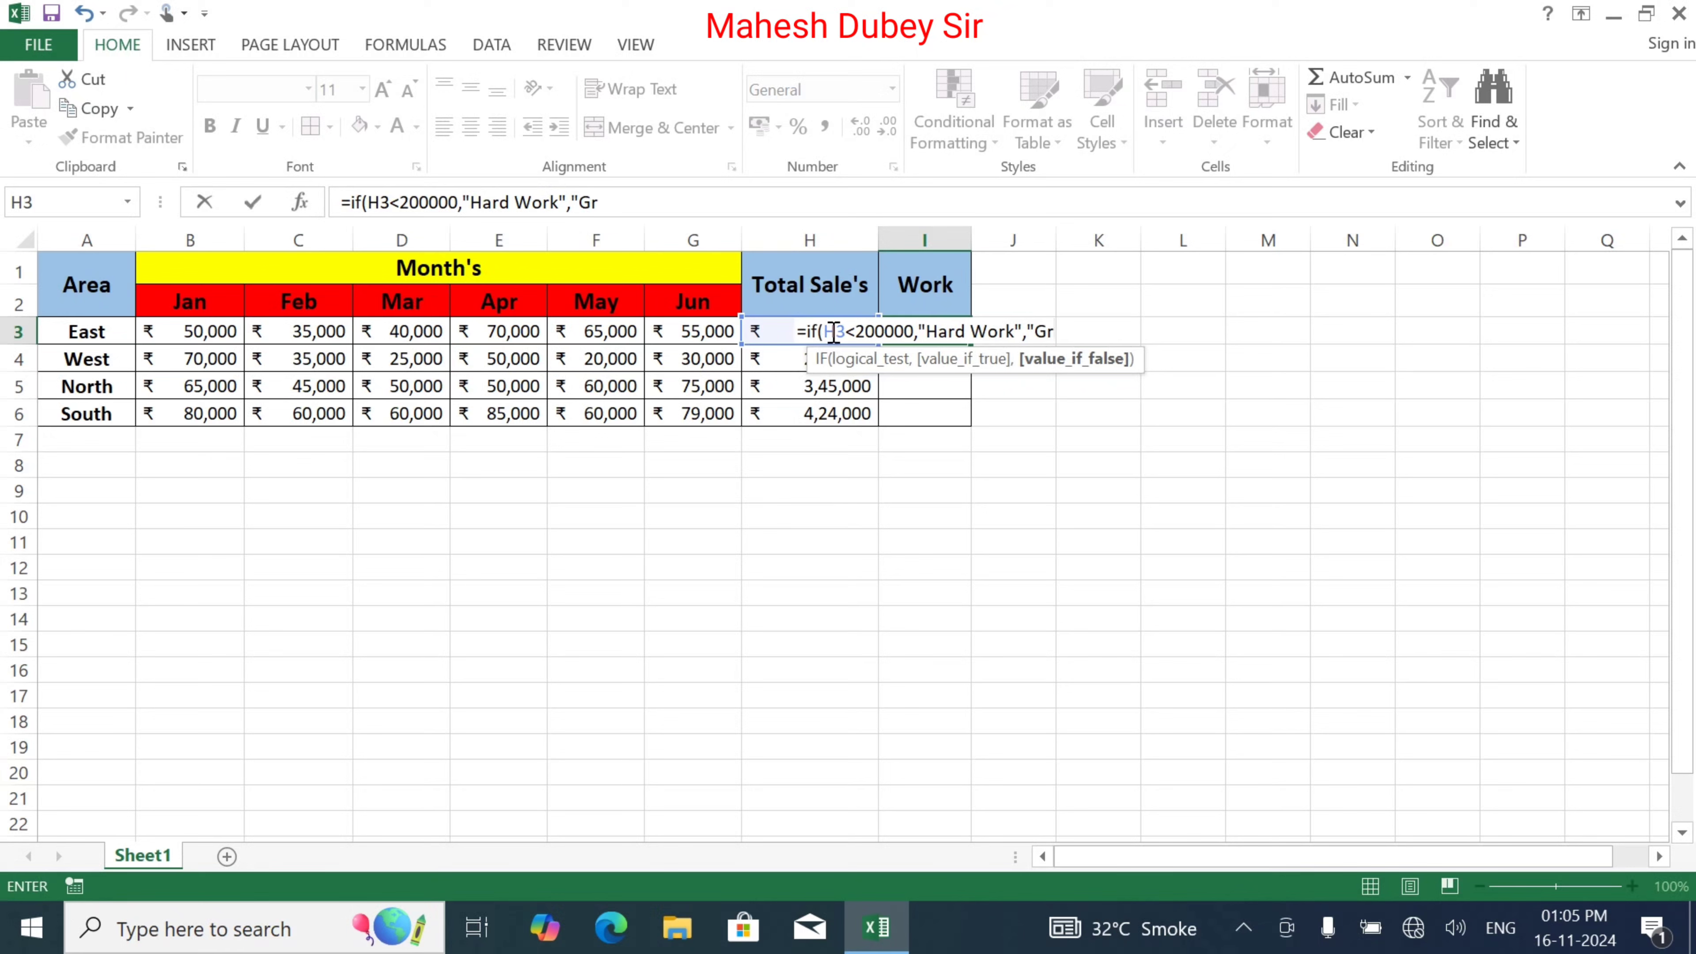
pyautogui.write('eat JO')
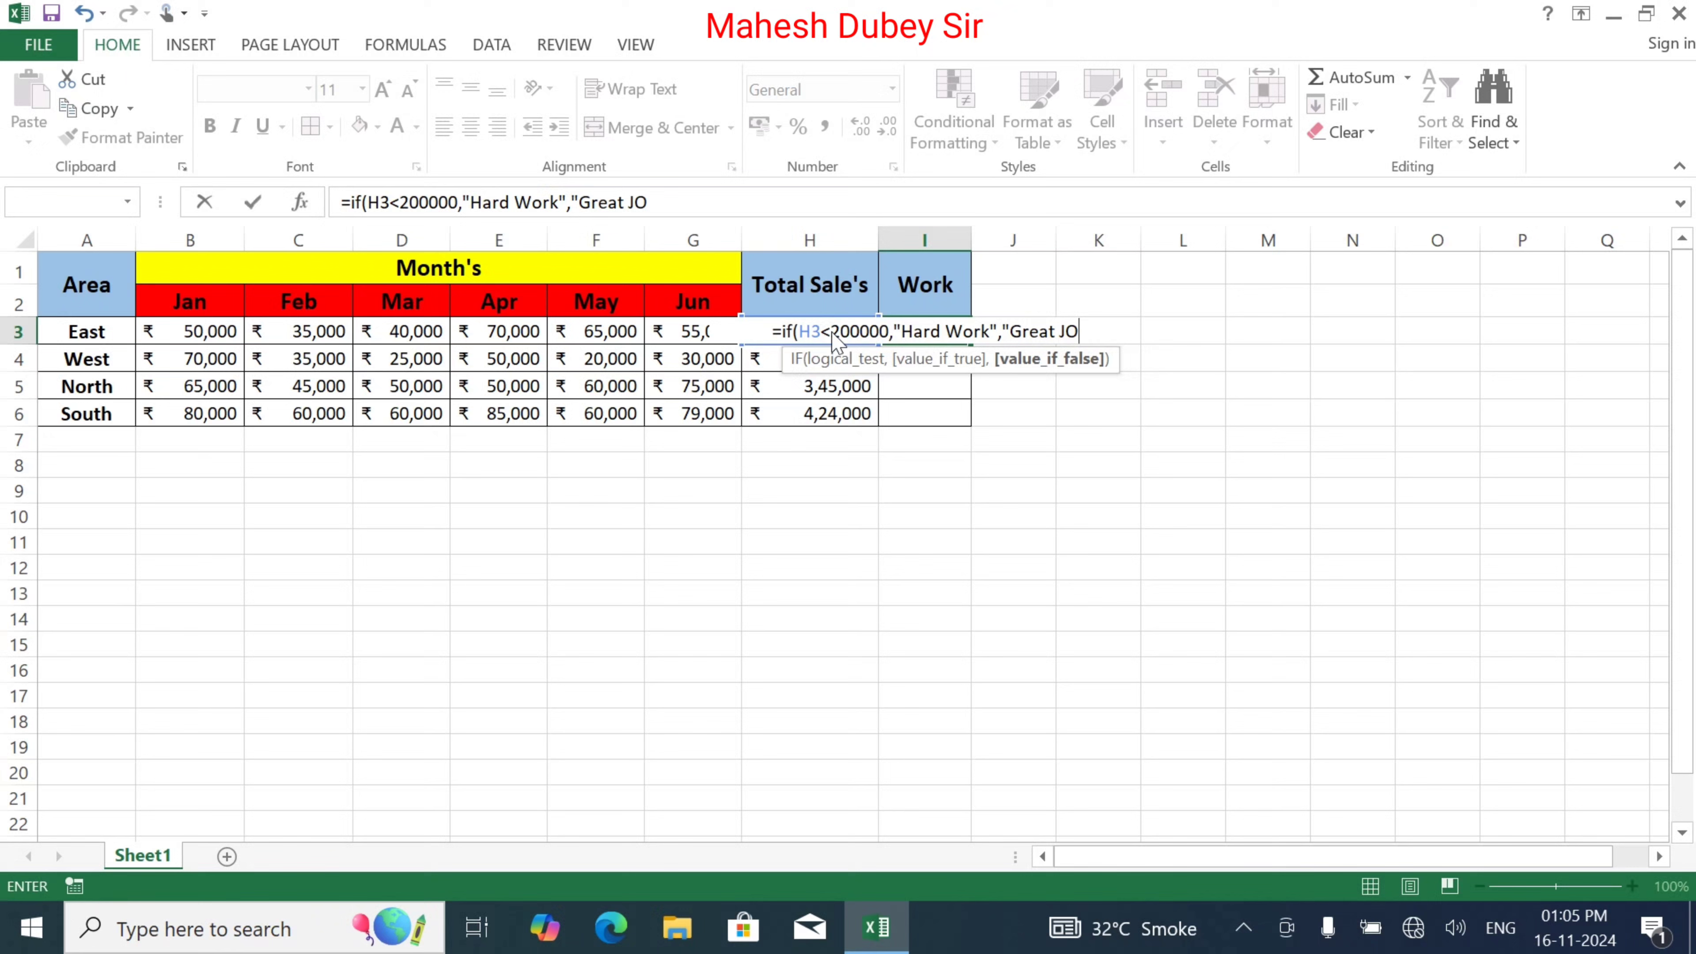
pyautogui.press('Return')
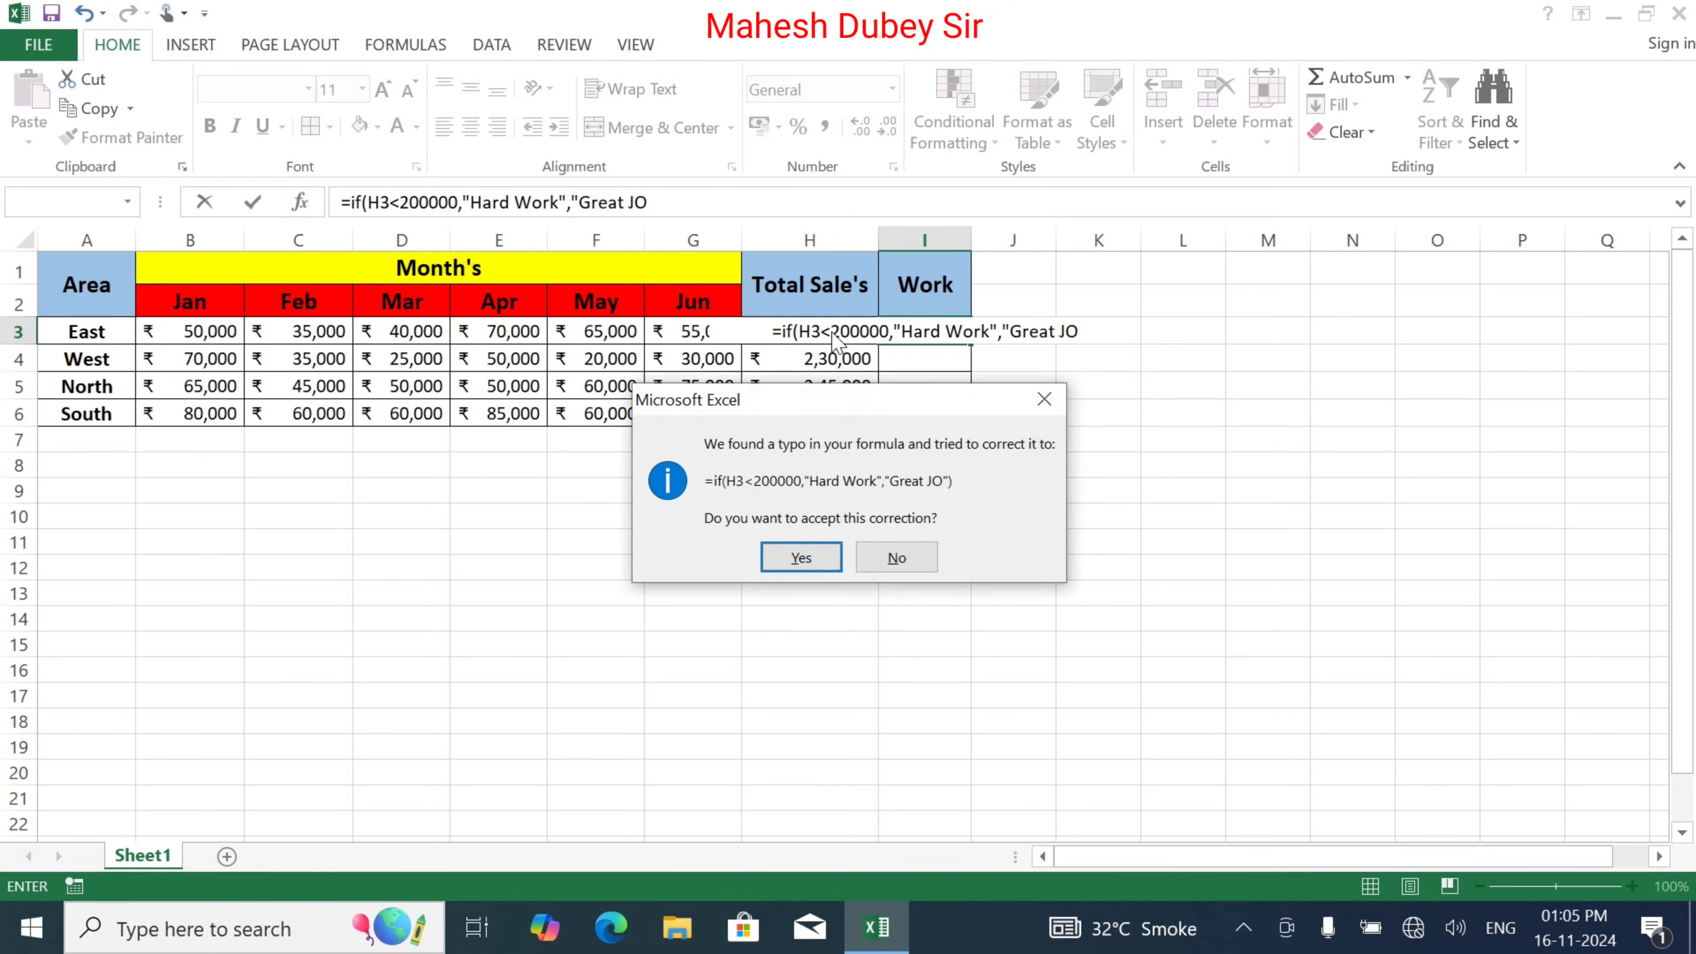
pyautogui.click(909, 566)
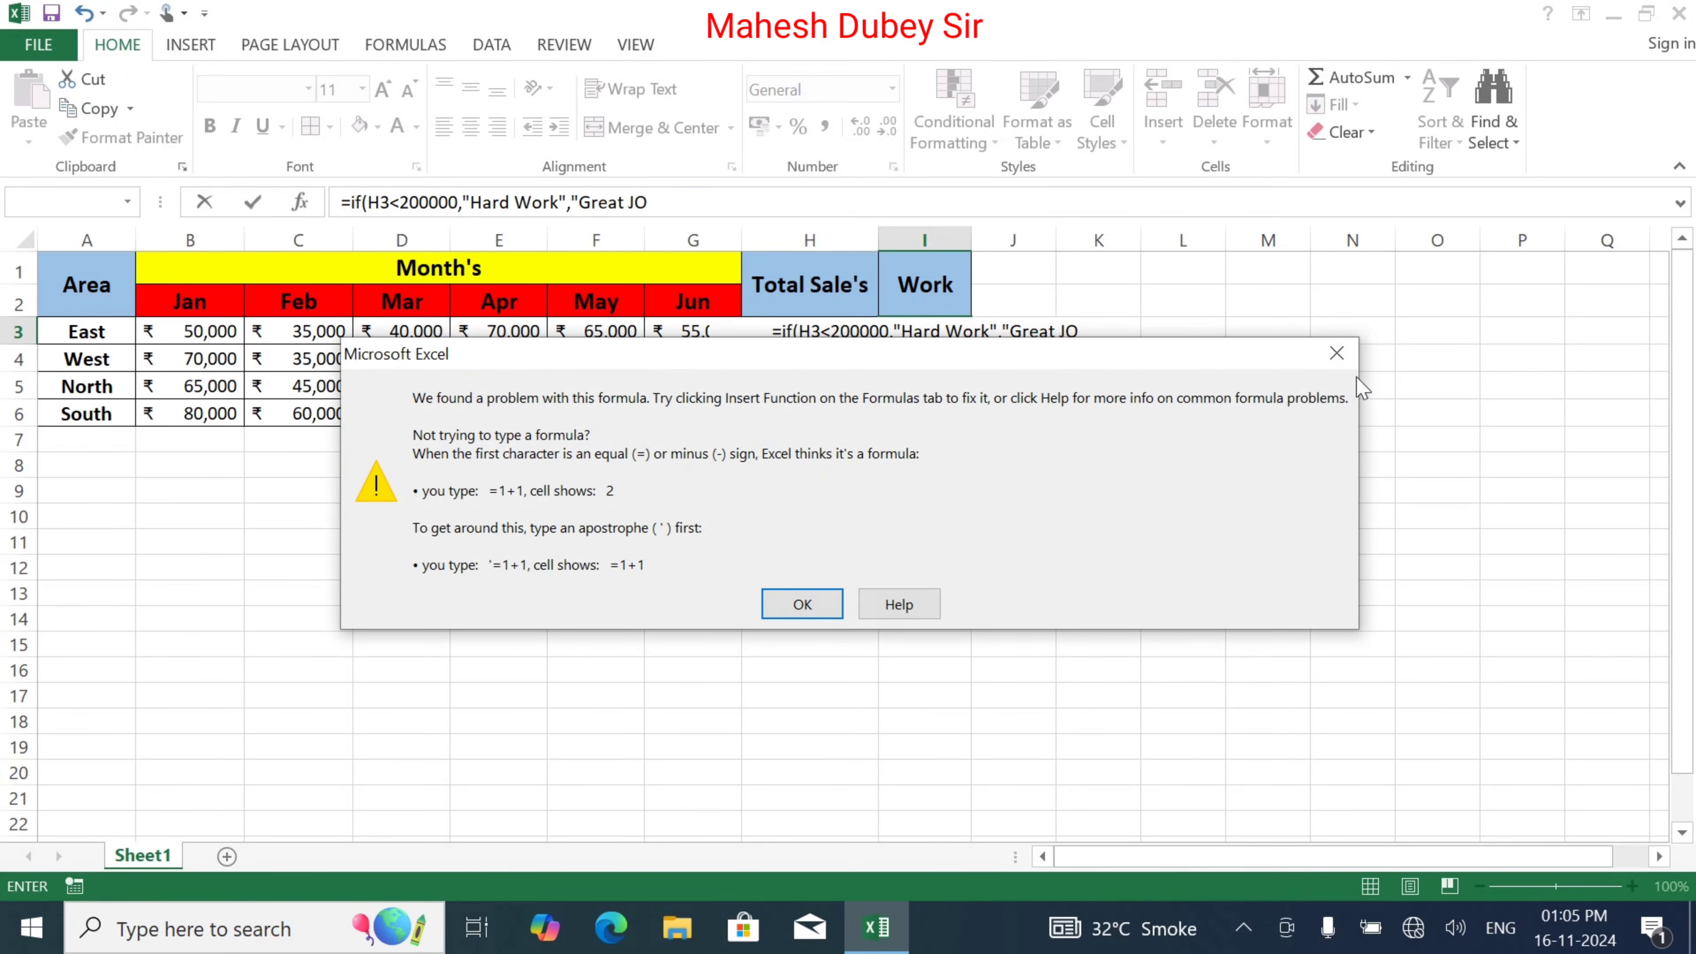
pyautogui.click(1334, 353)
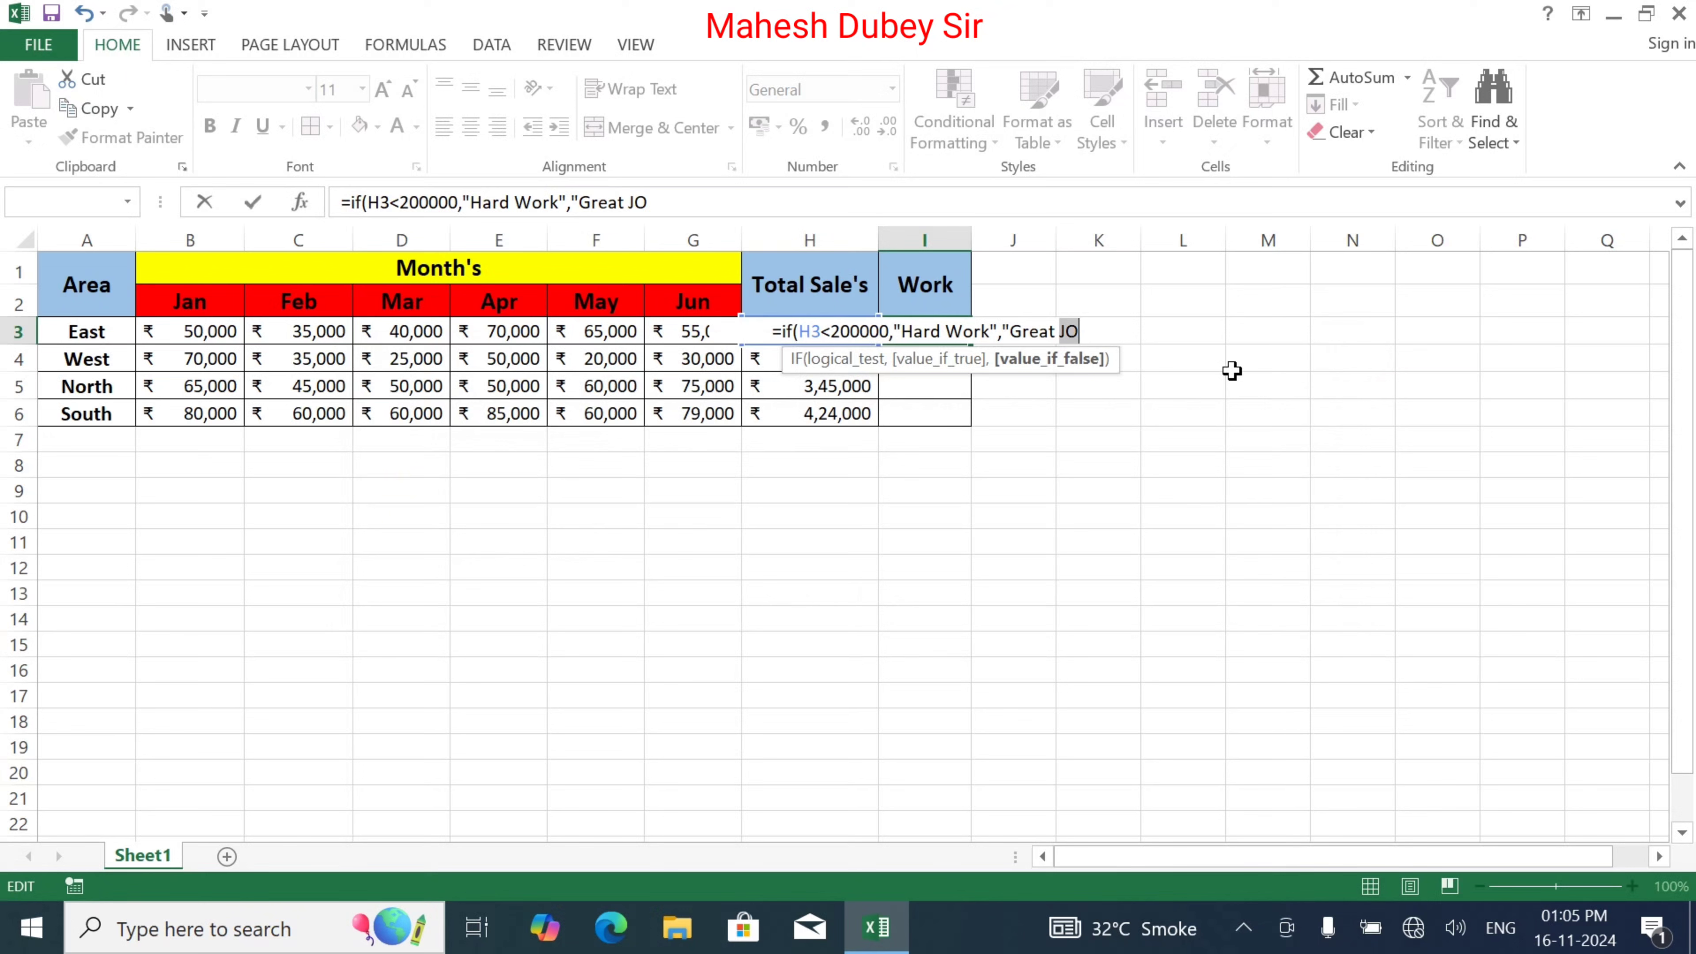
# Complete I3's IF formula with "Great Job" as the false result and fill it down through I6
pyautogui.write('Job')
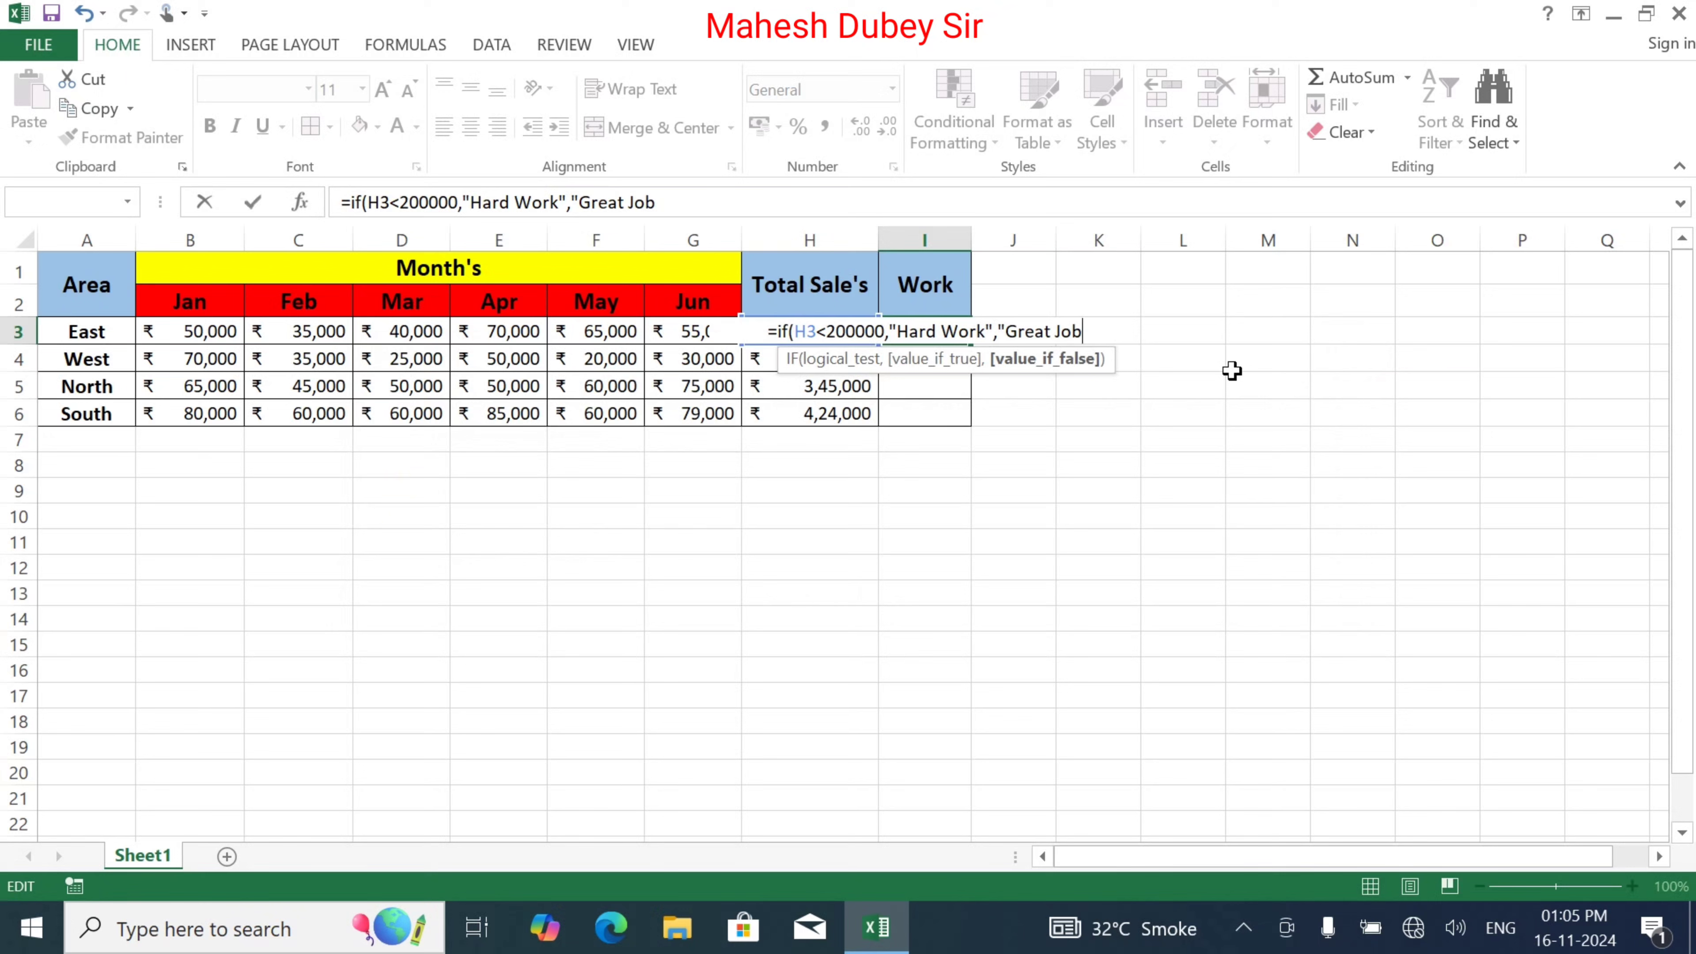
pyautogui.write(')')
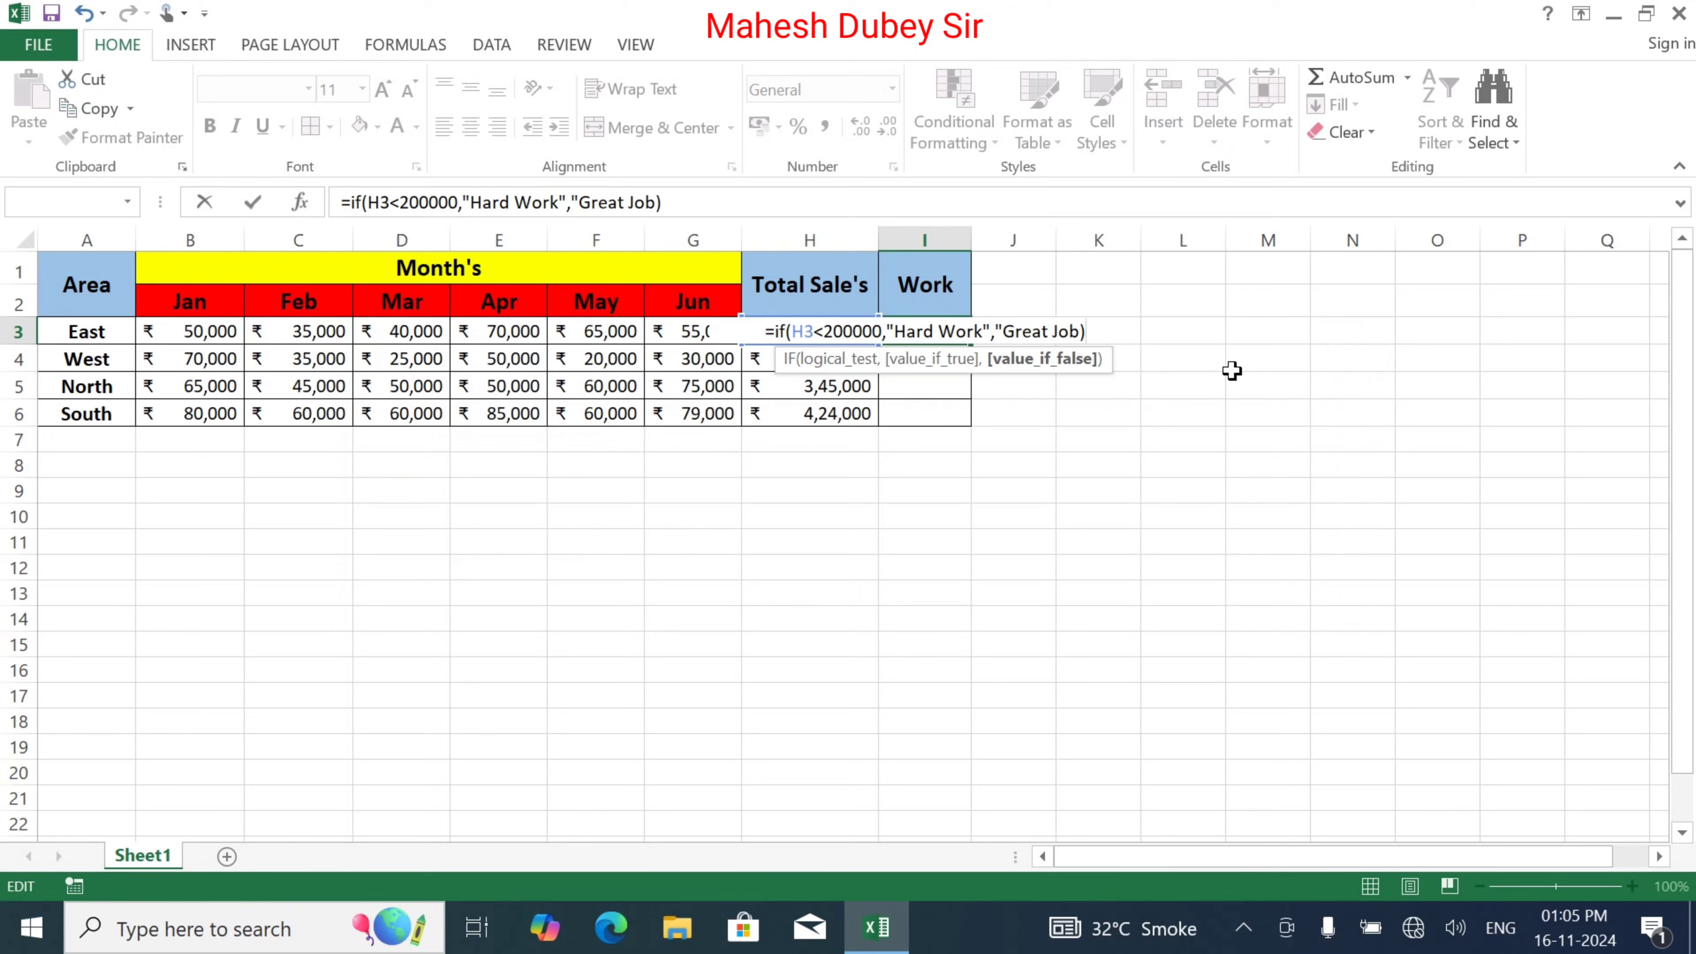
pyautogui.press('BackSpace')
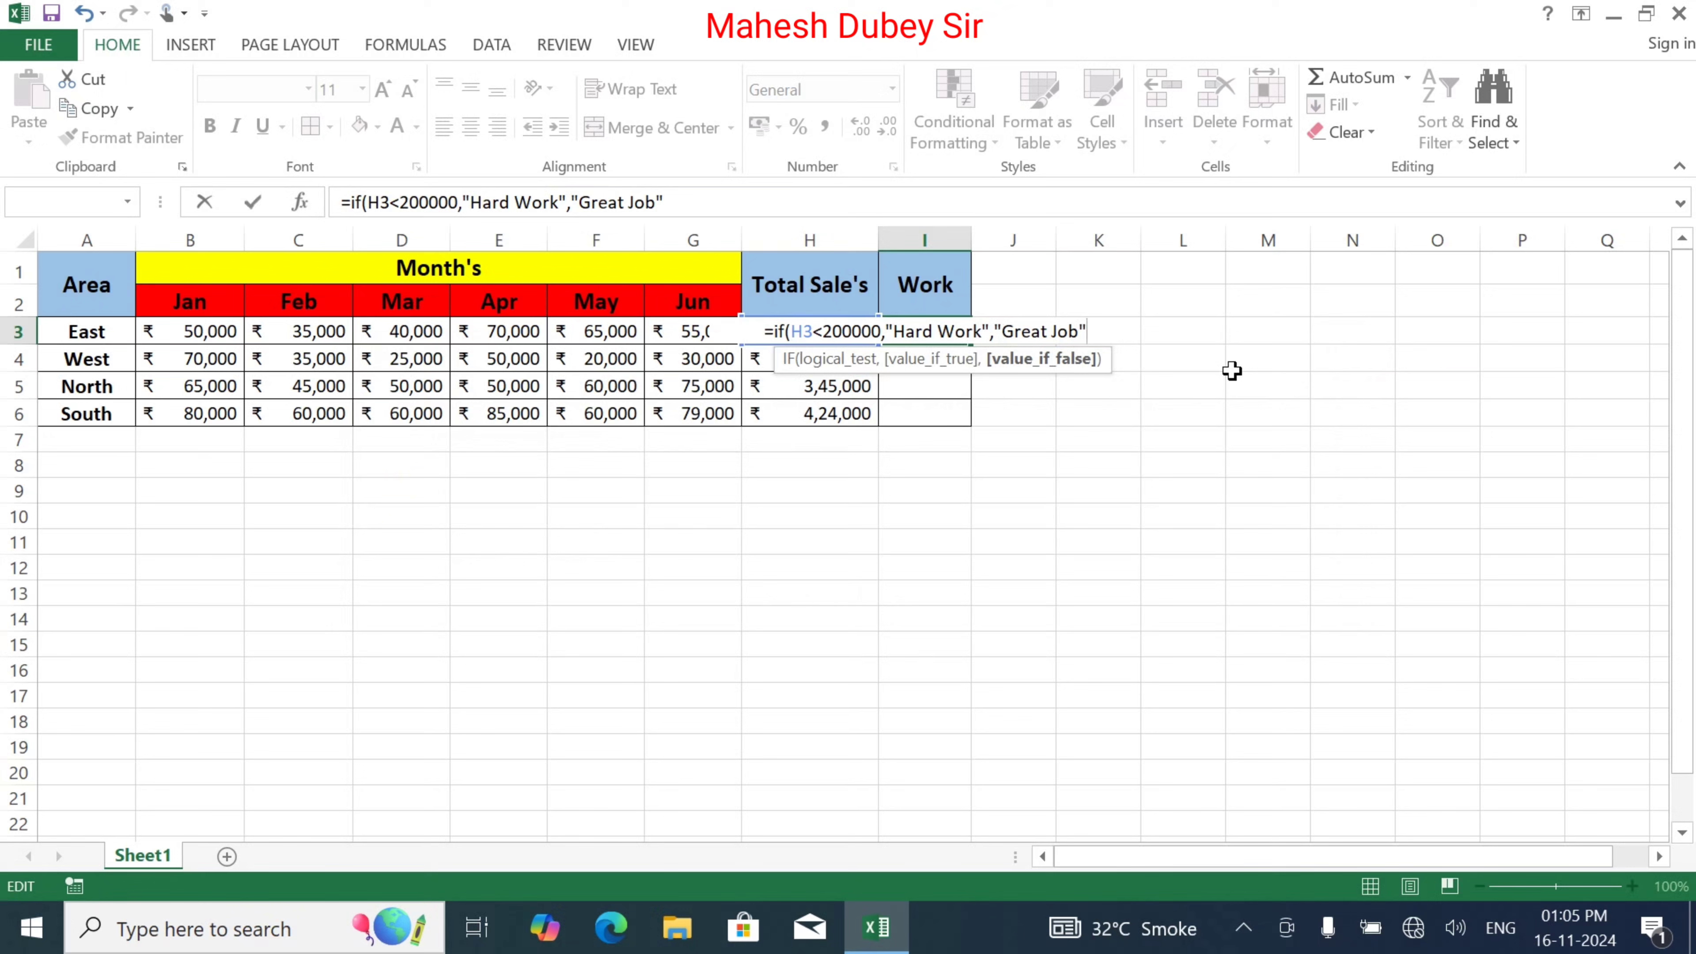
pyautogui.write(')')
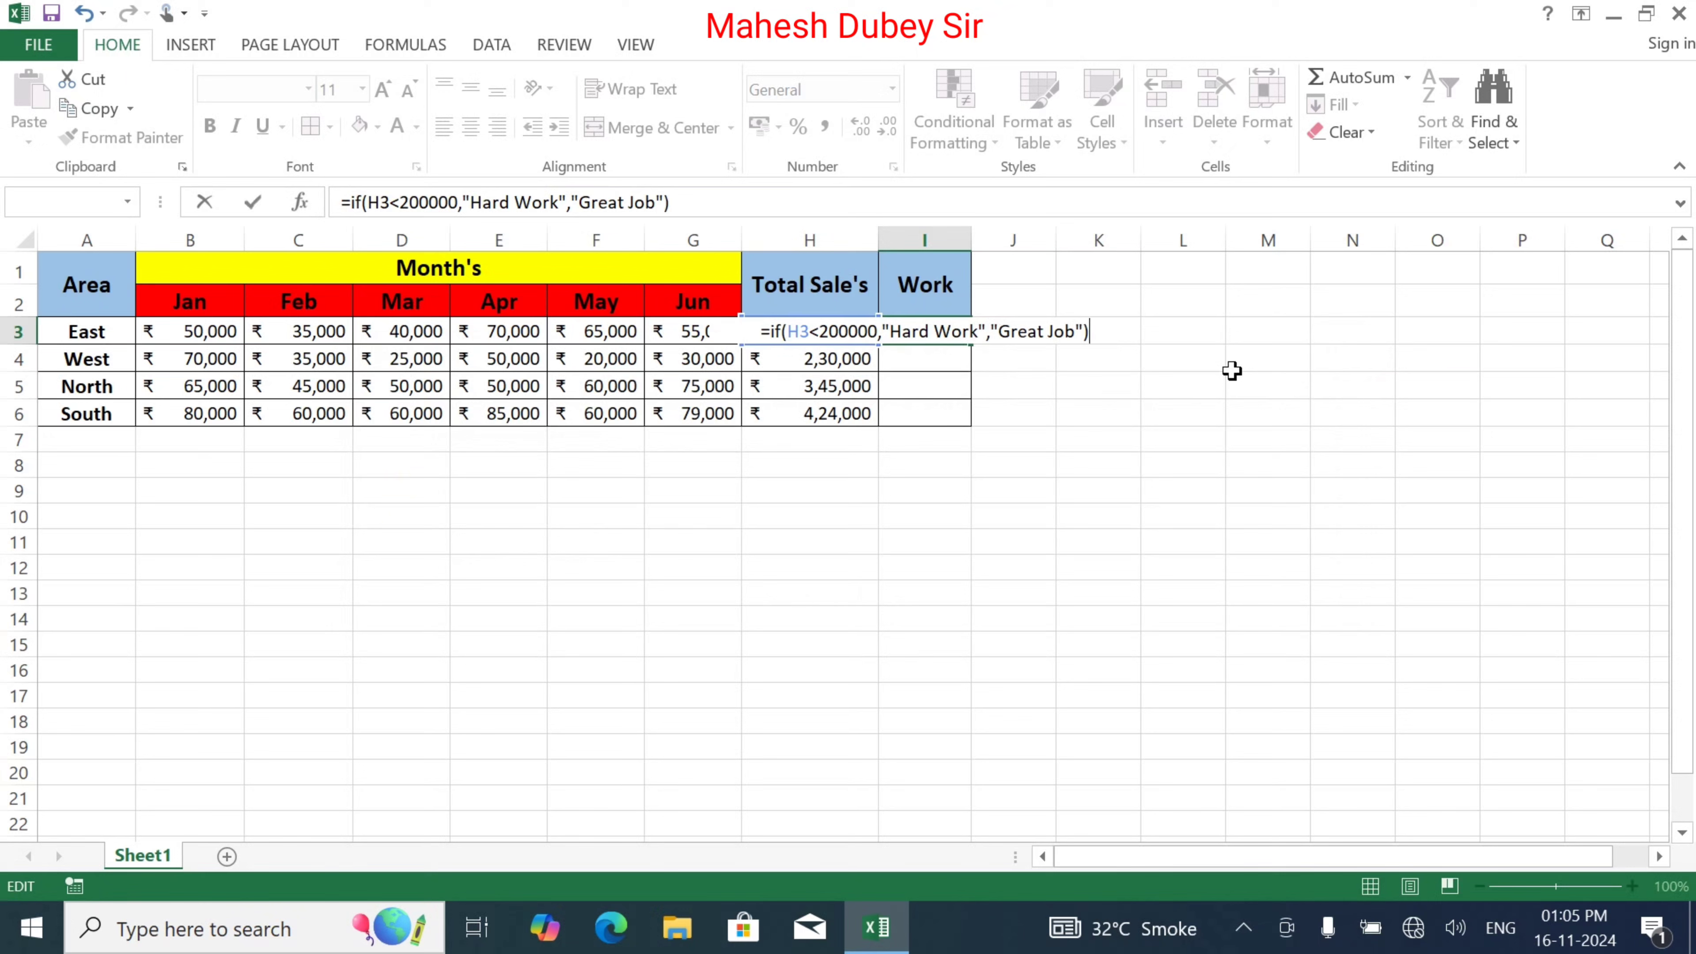
pyautogui.press('Return')
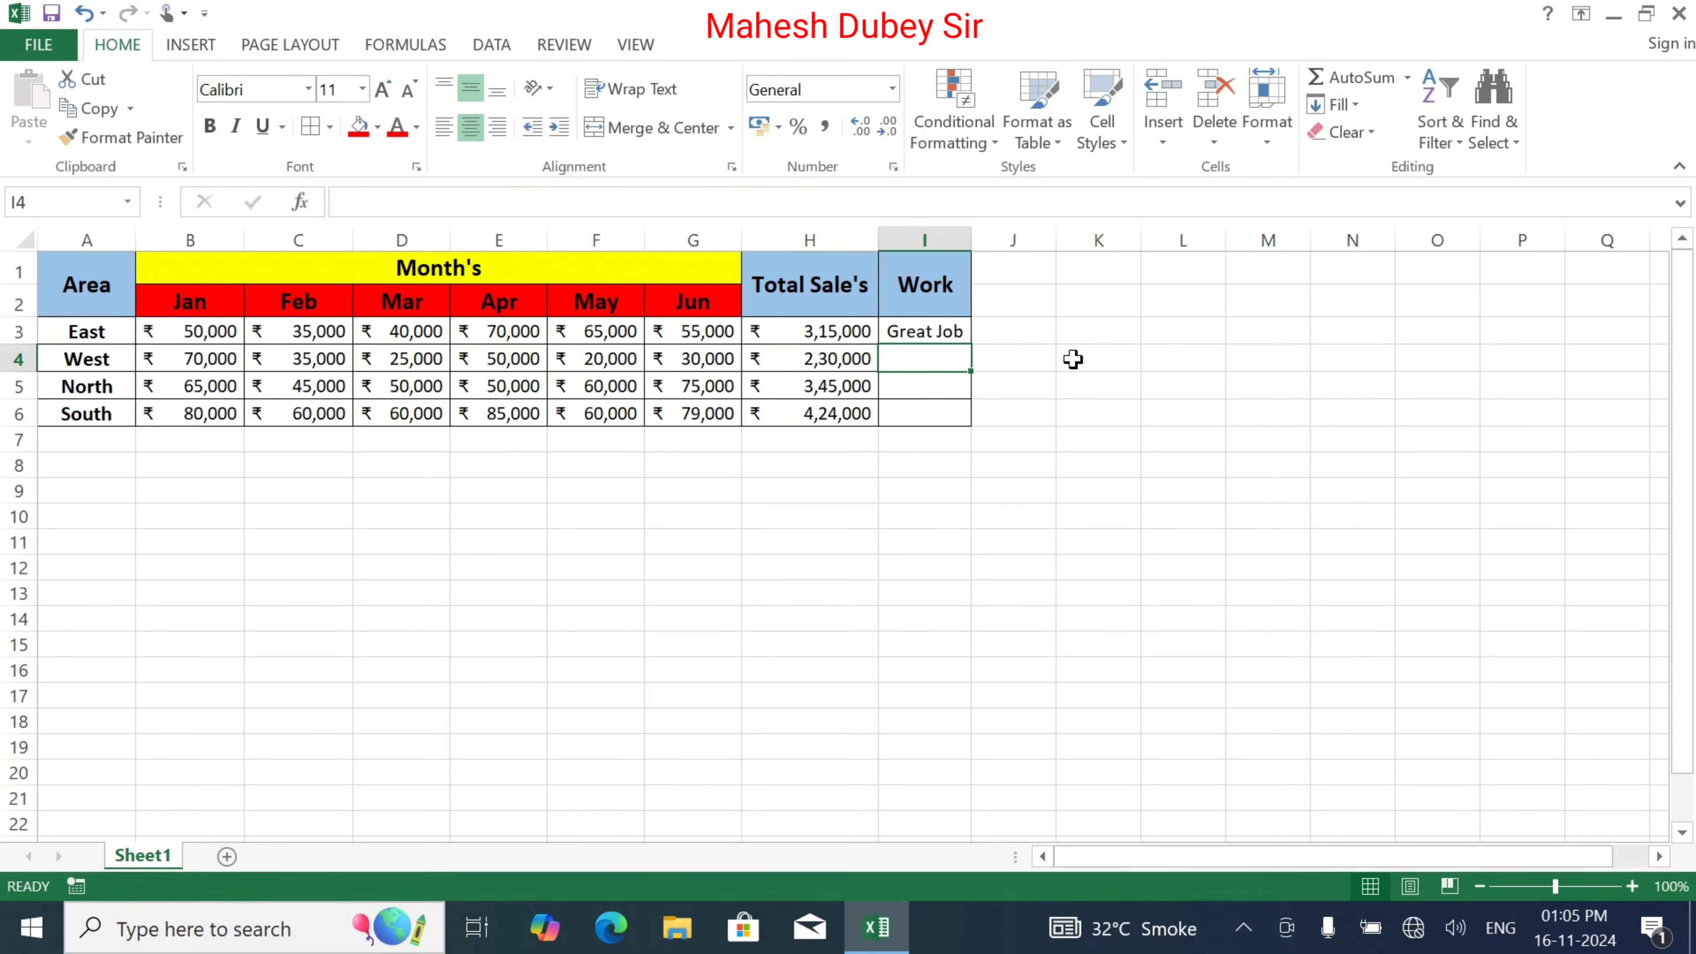
pyautogui.click(938, 332)
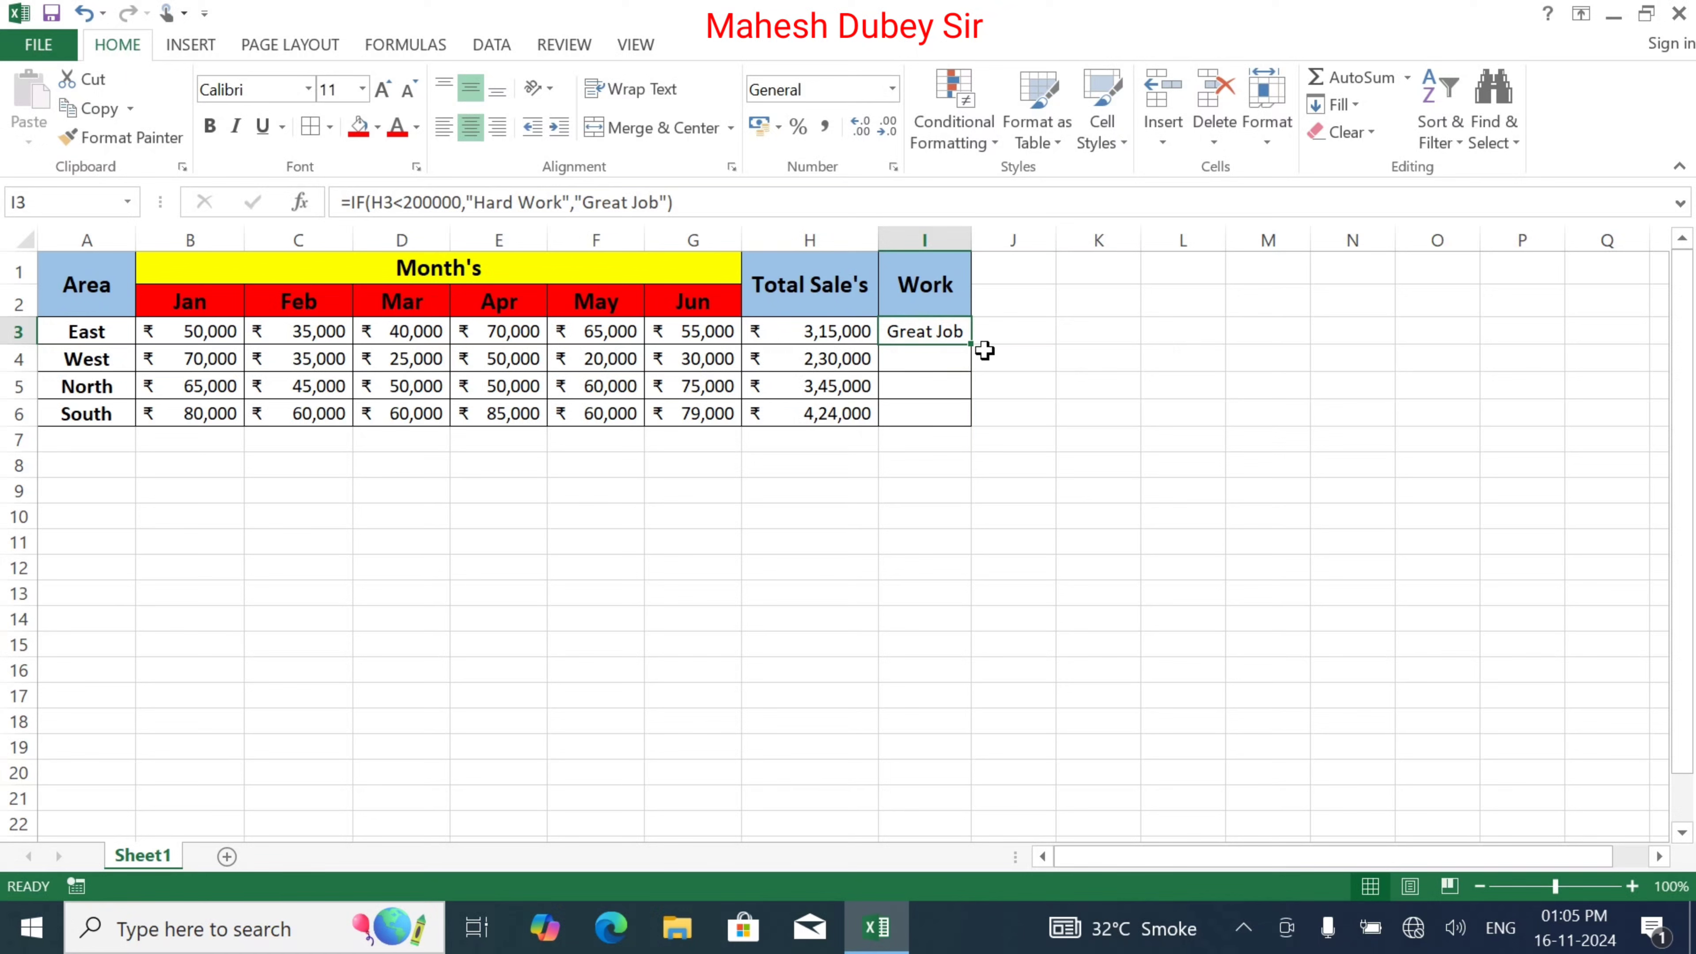
pyautogui.moveTo(978, 344); pyautogui.dragTo(977, 427)
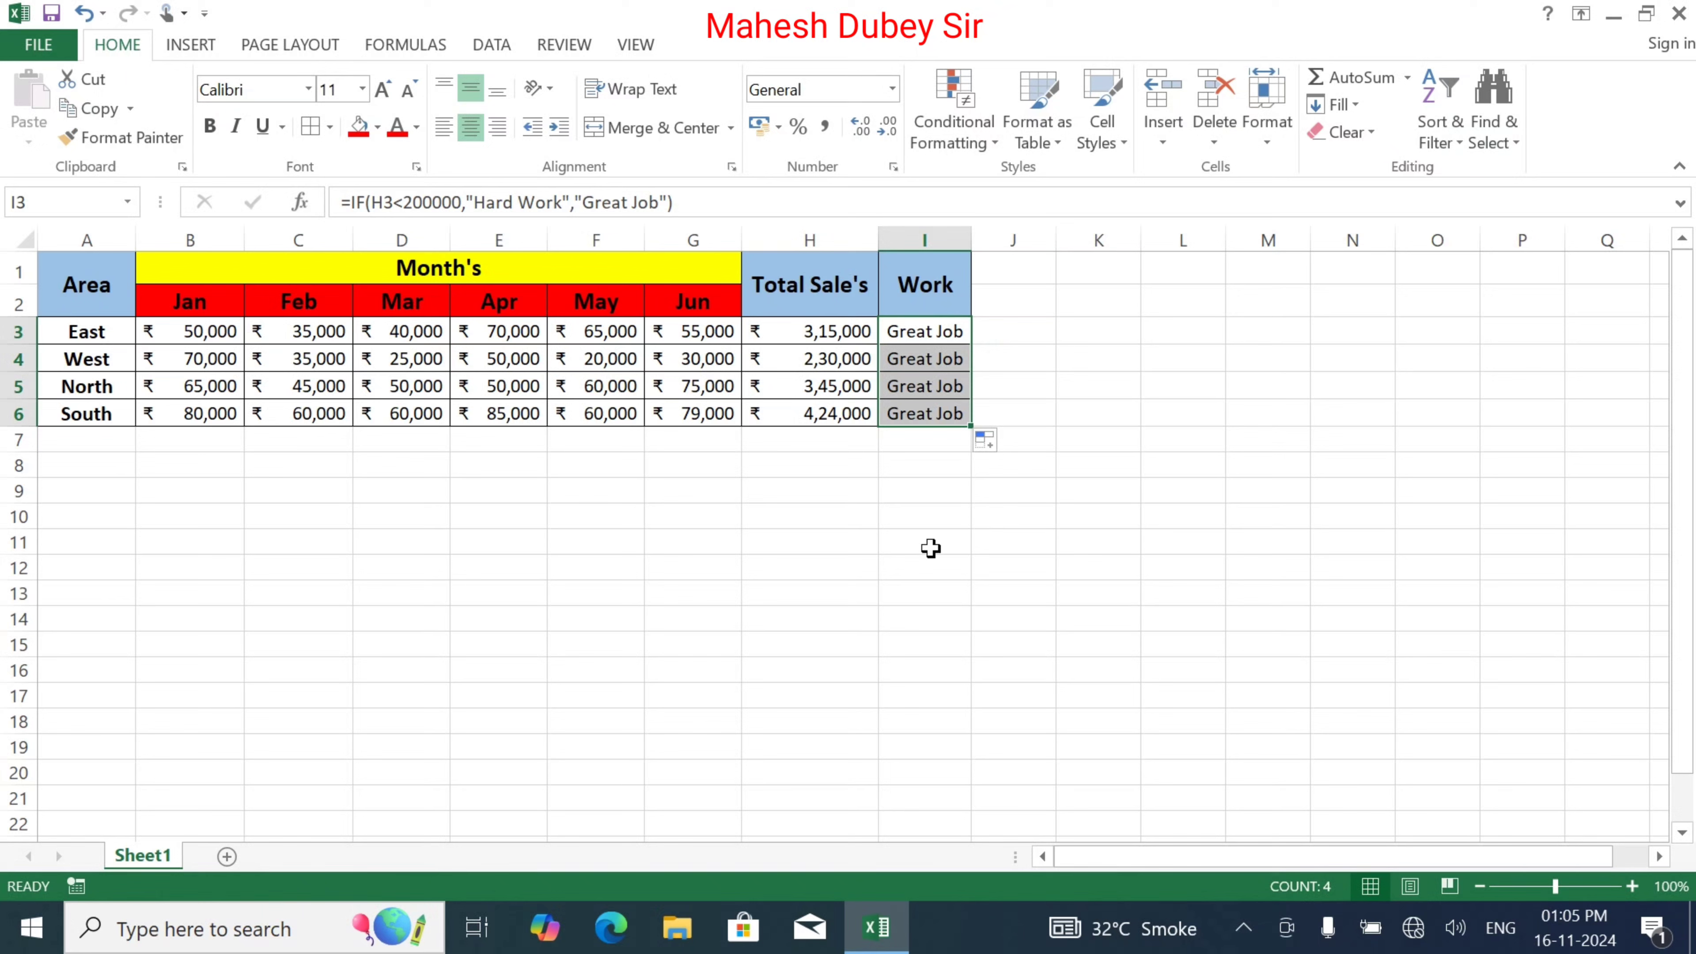
# Set West's Apr sales in E4 and Jun sales in G4 to 25000 each
pyautogui.click(491, 361)
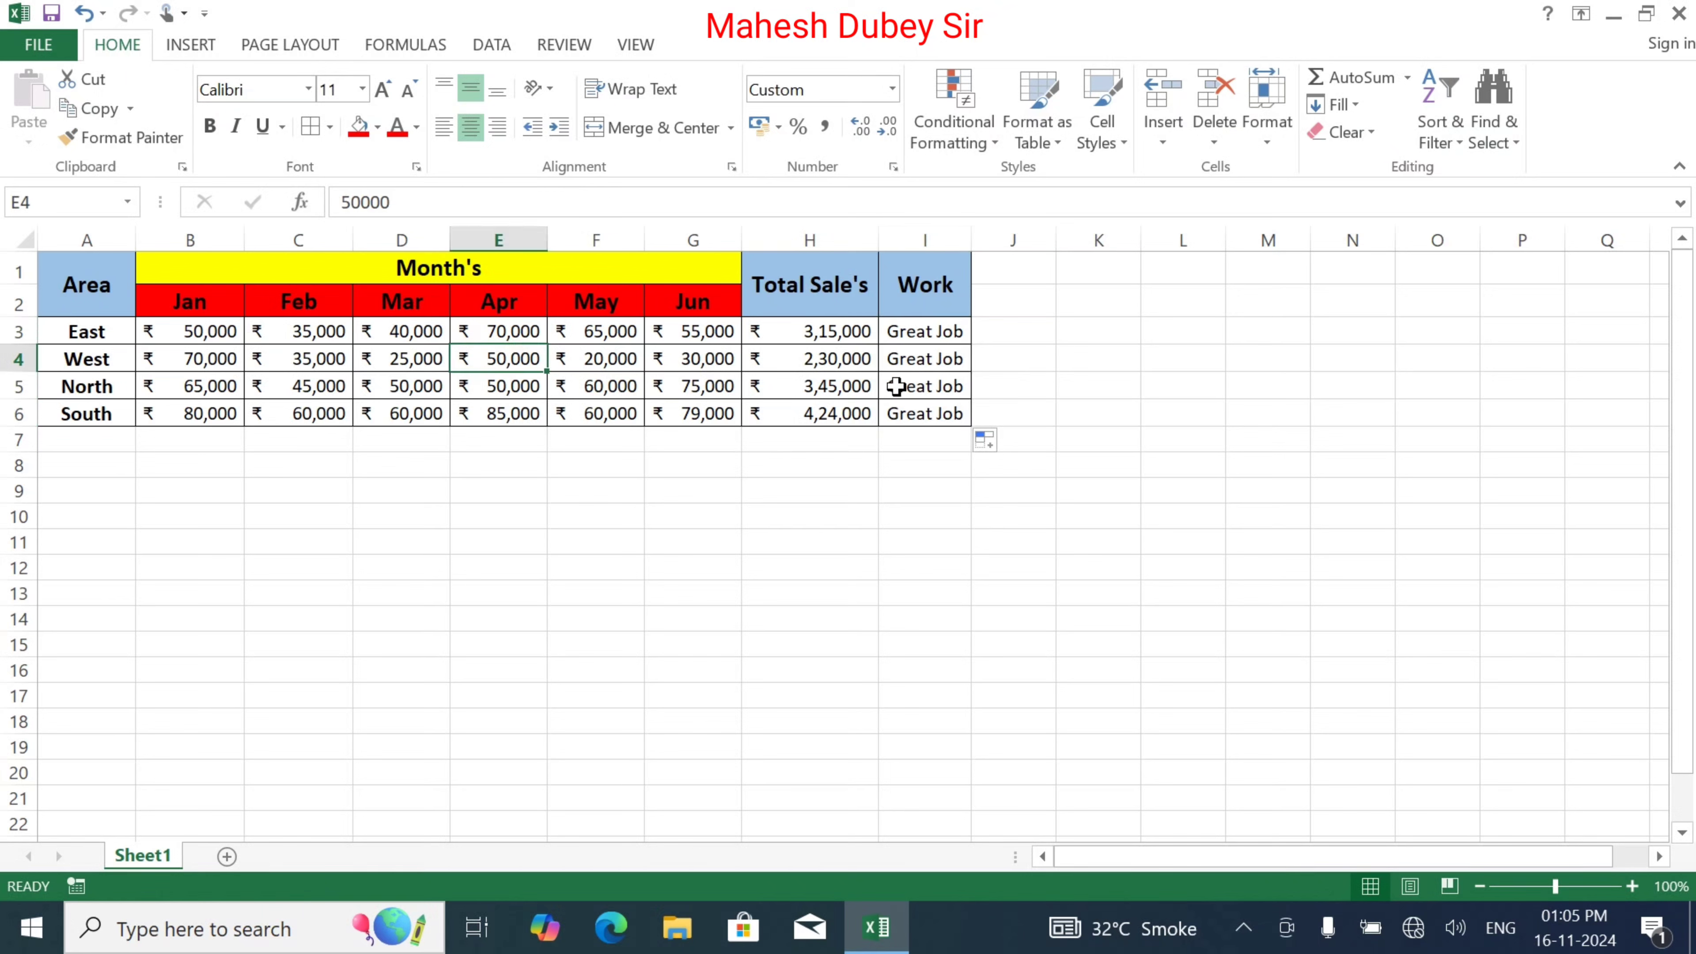
pyautogui.write('25,000')
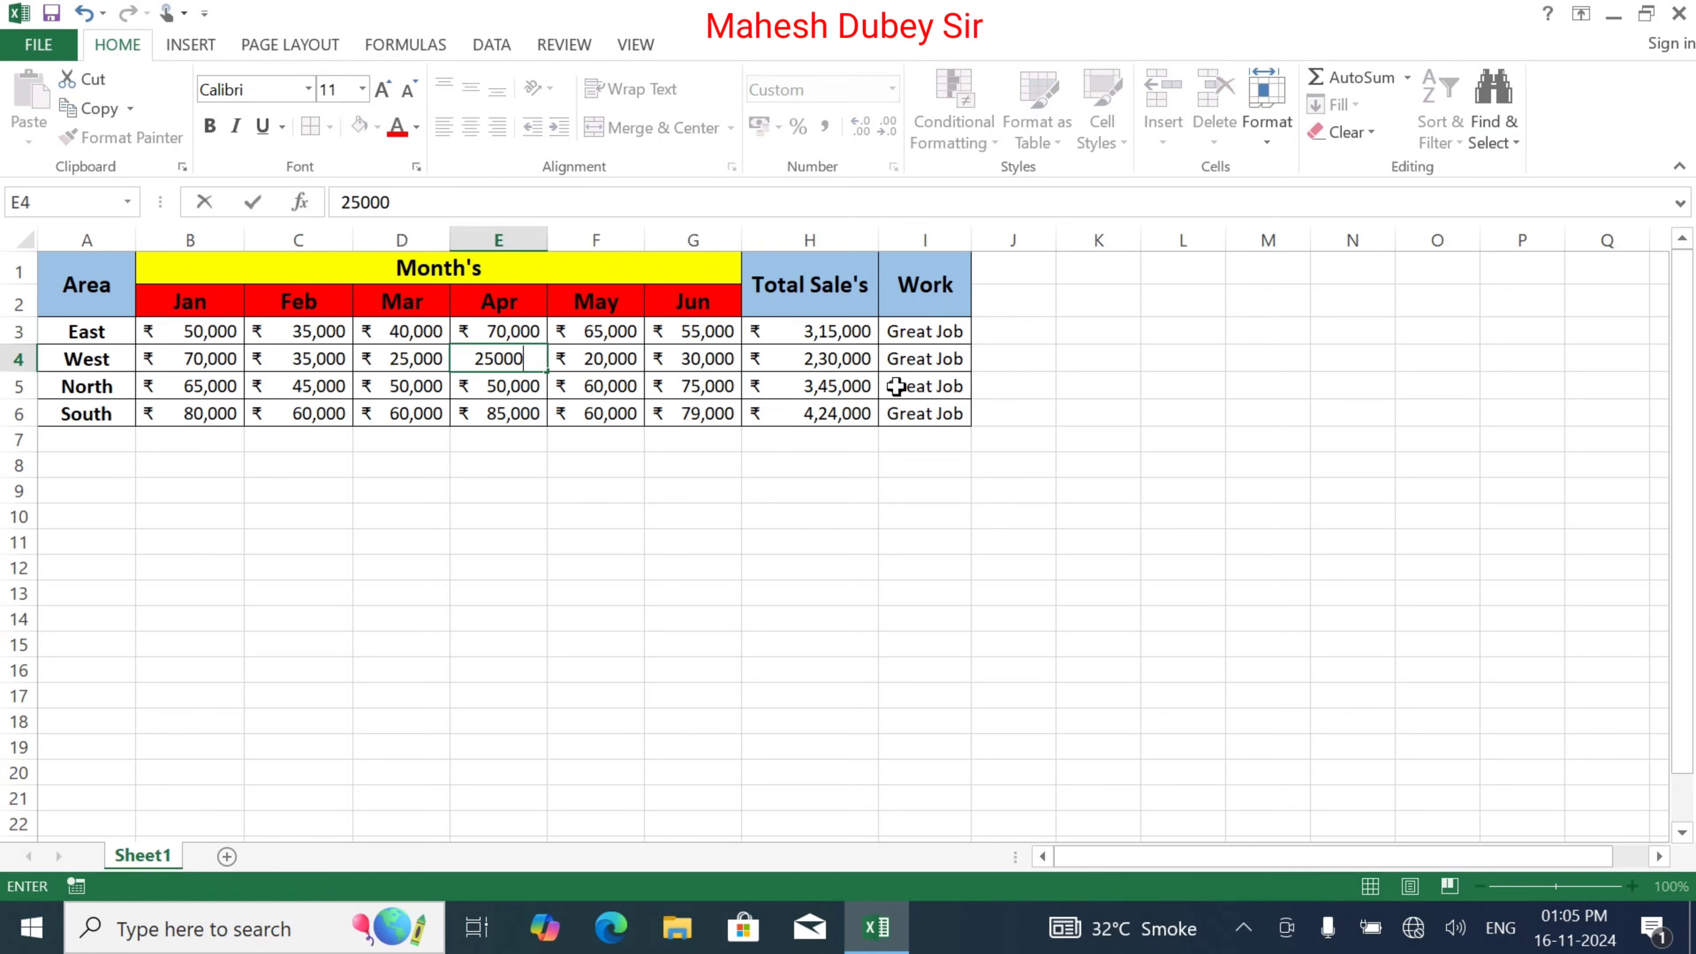
pyautogui.press('Return')
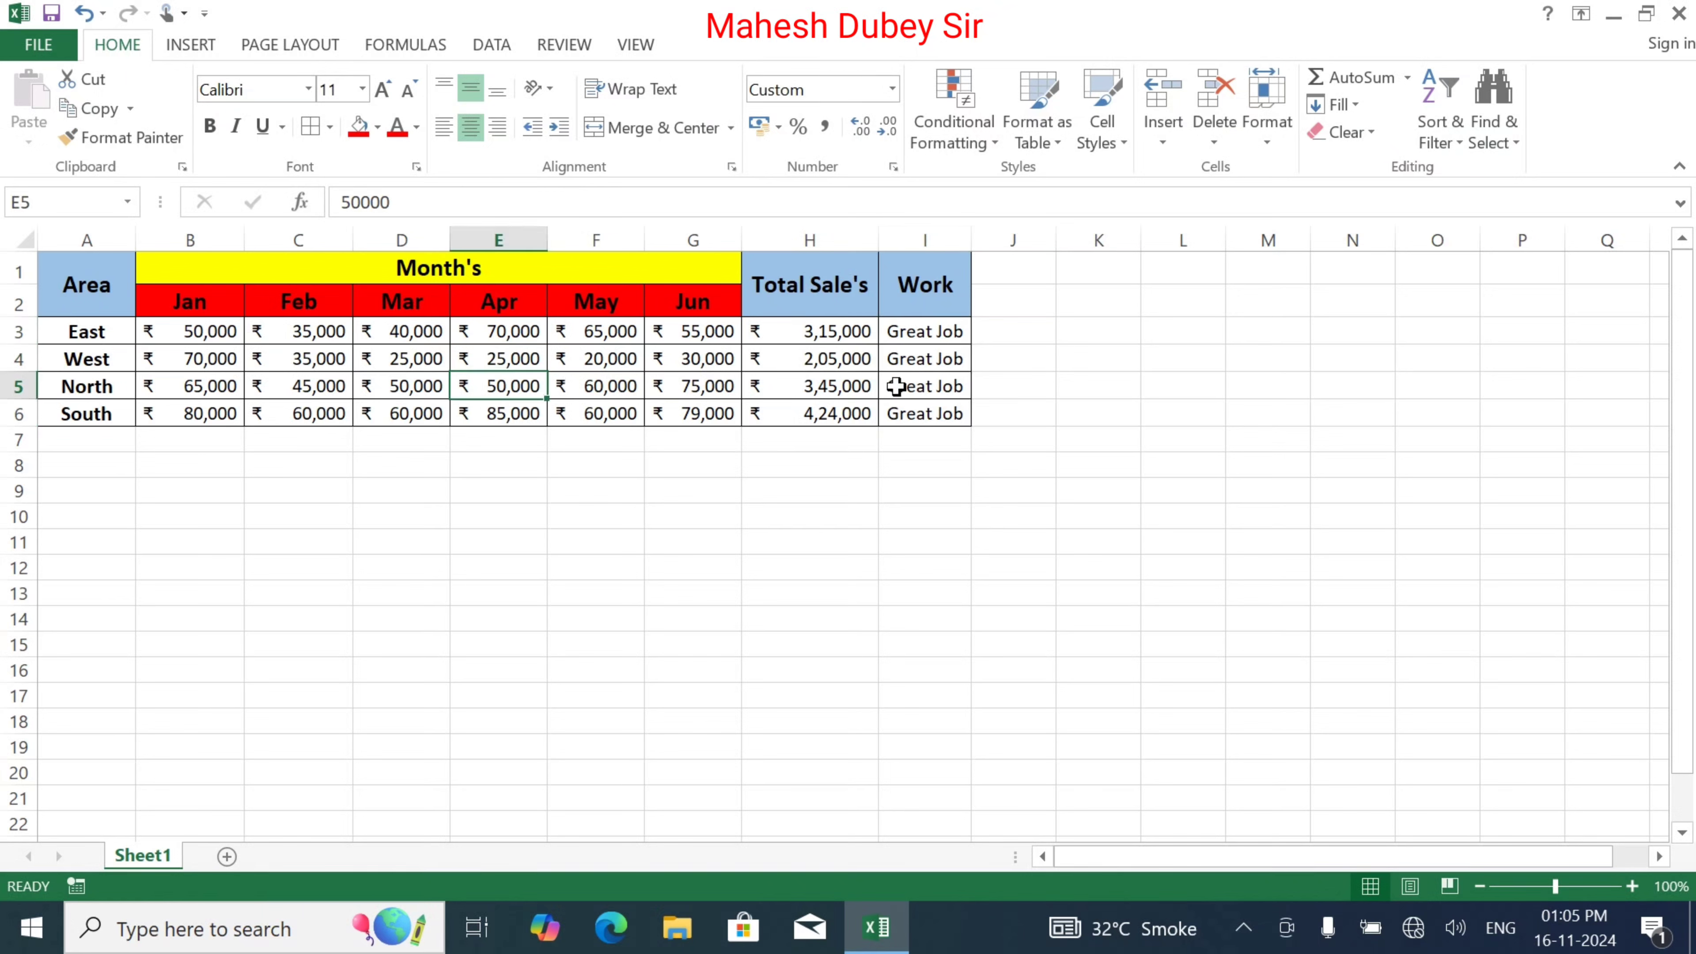
pyautogui.click(686, 368)
pyautogui.write('25000')
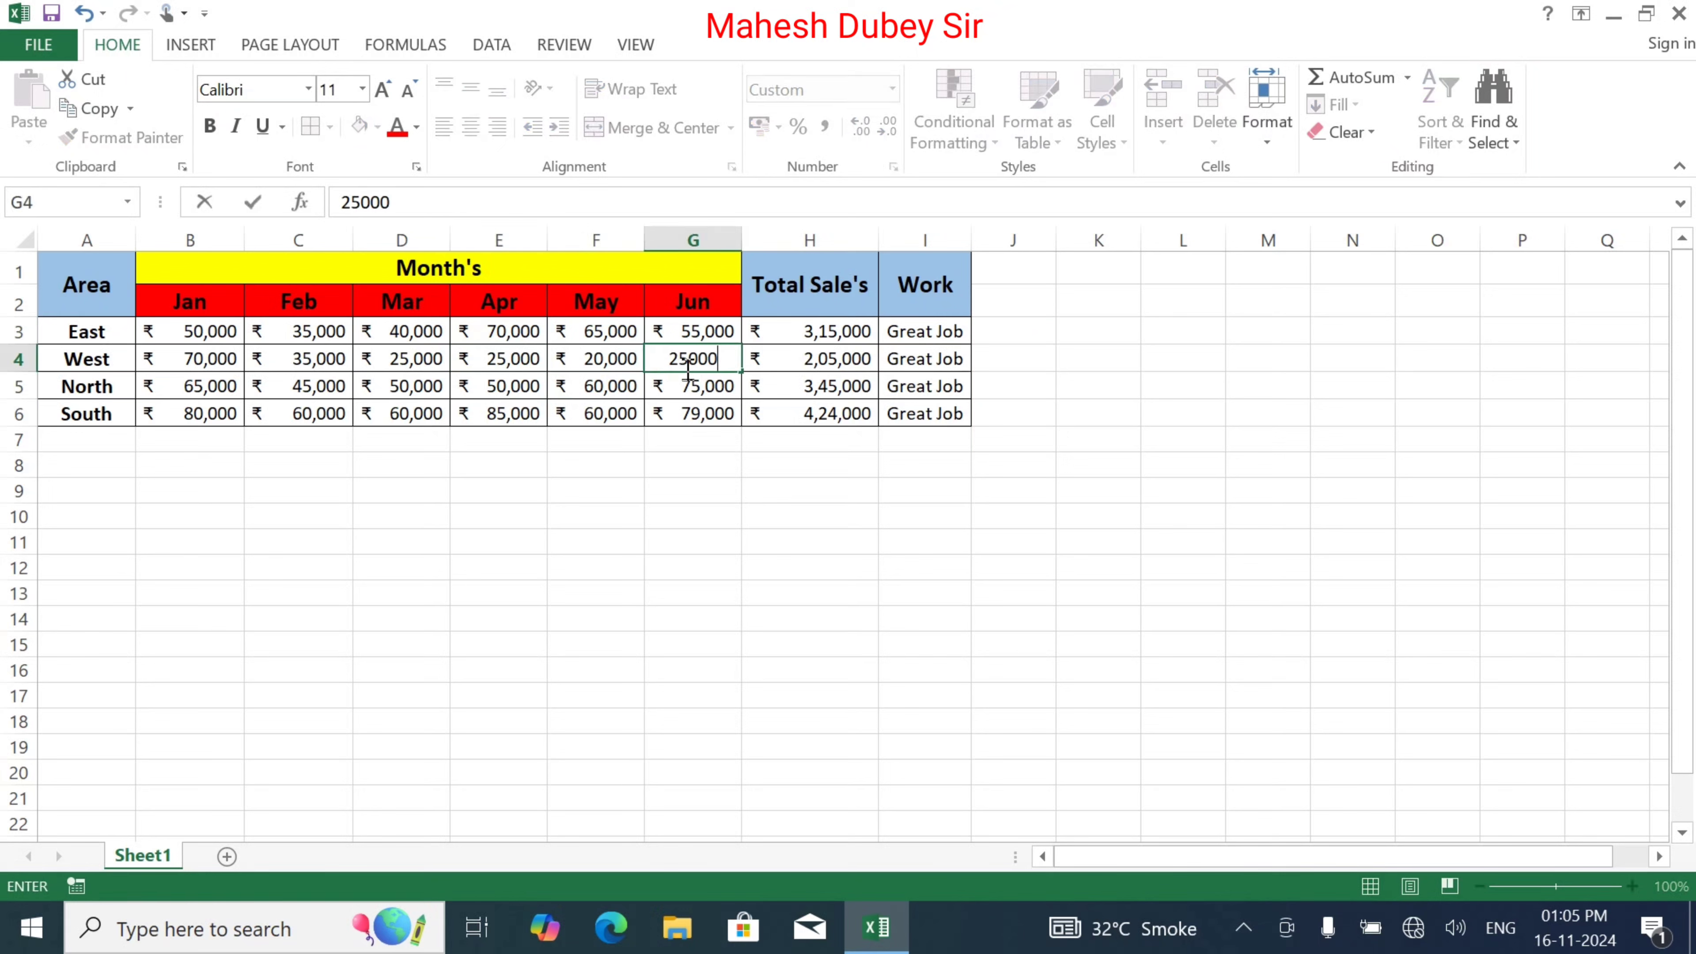
pyautogui.press('Return')
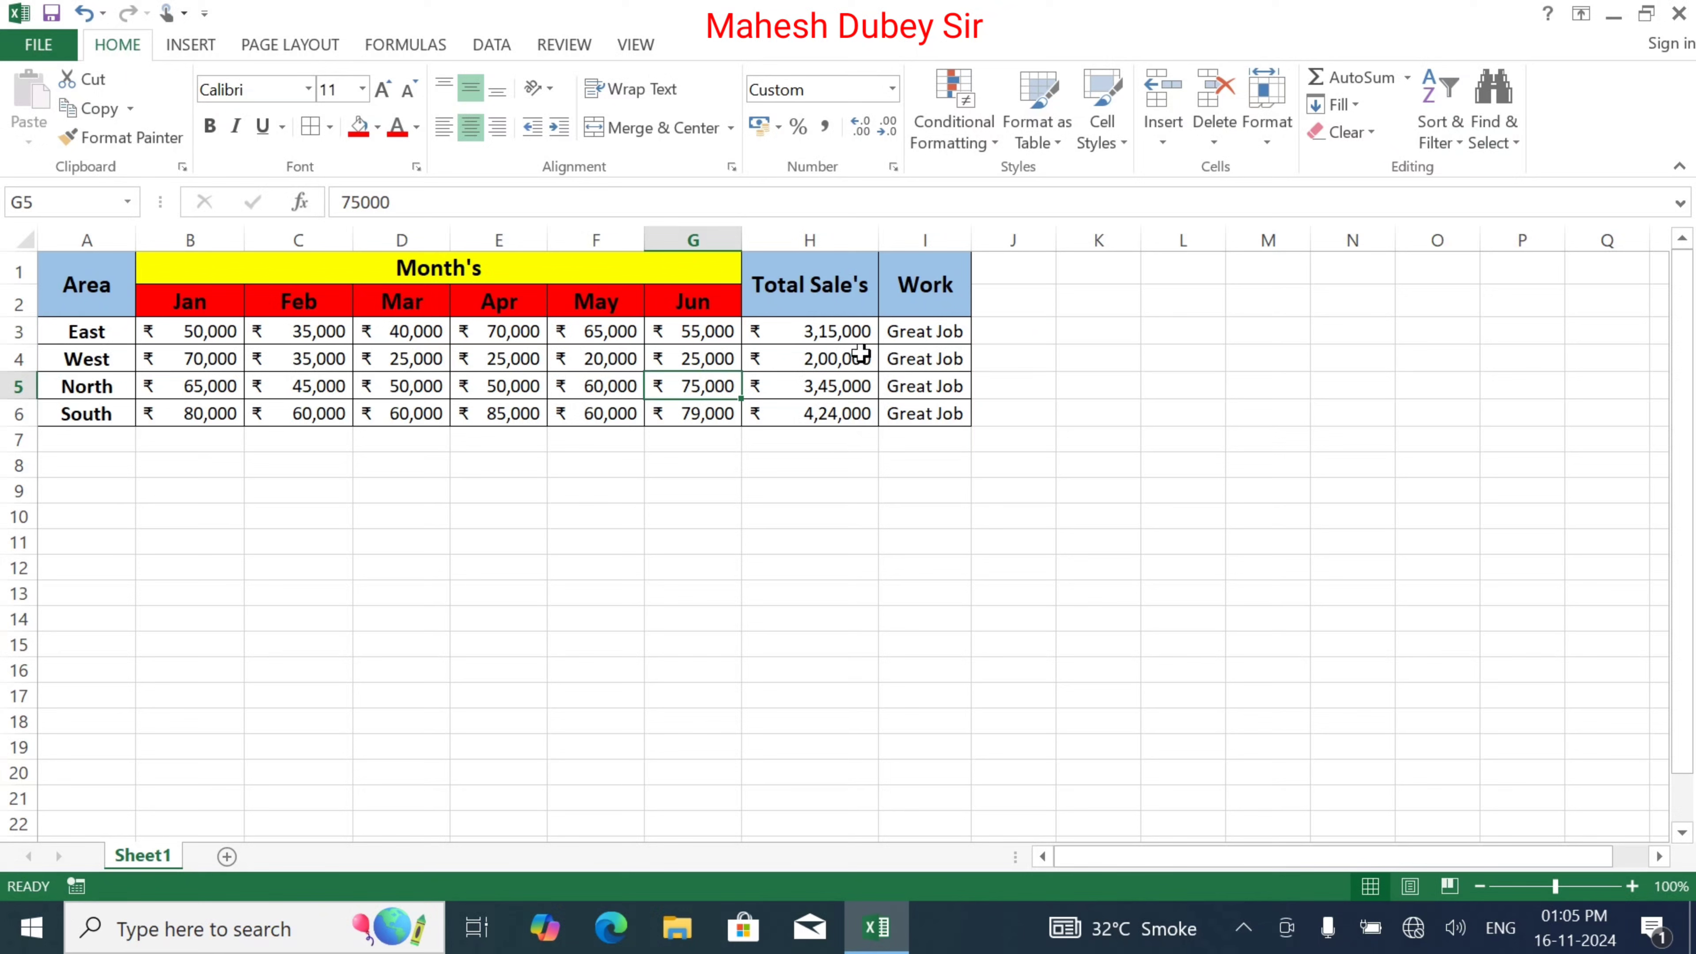
# Set West's Feb sales in C4 to 34000 and select South's Jan cell B6
pyautogui.click(296, 356)
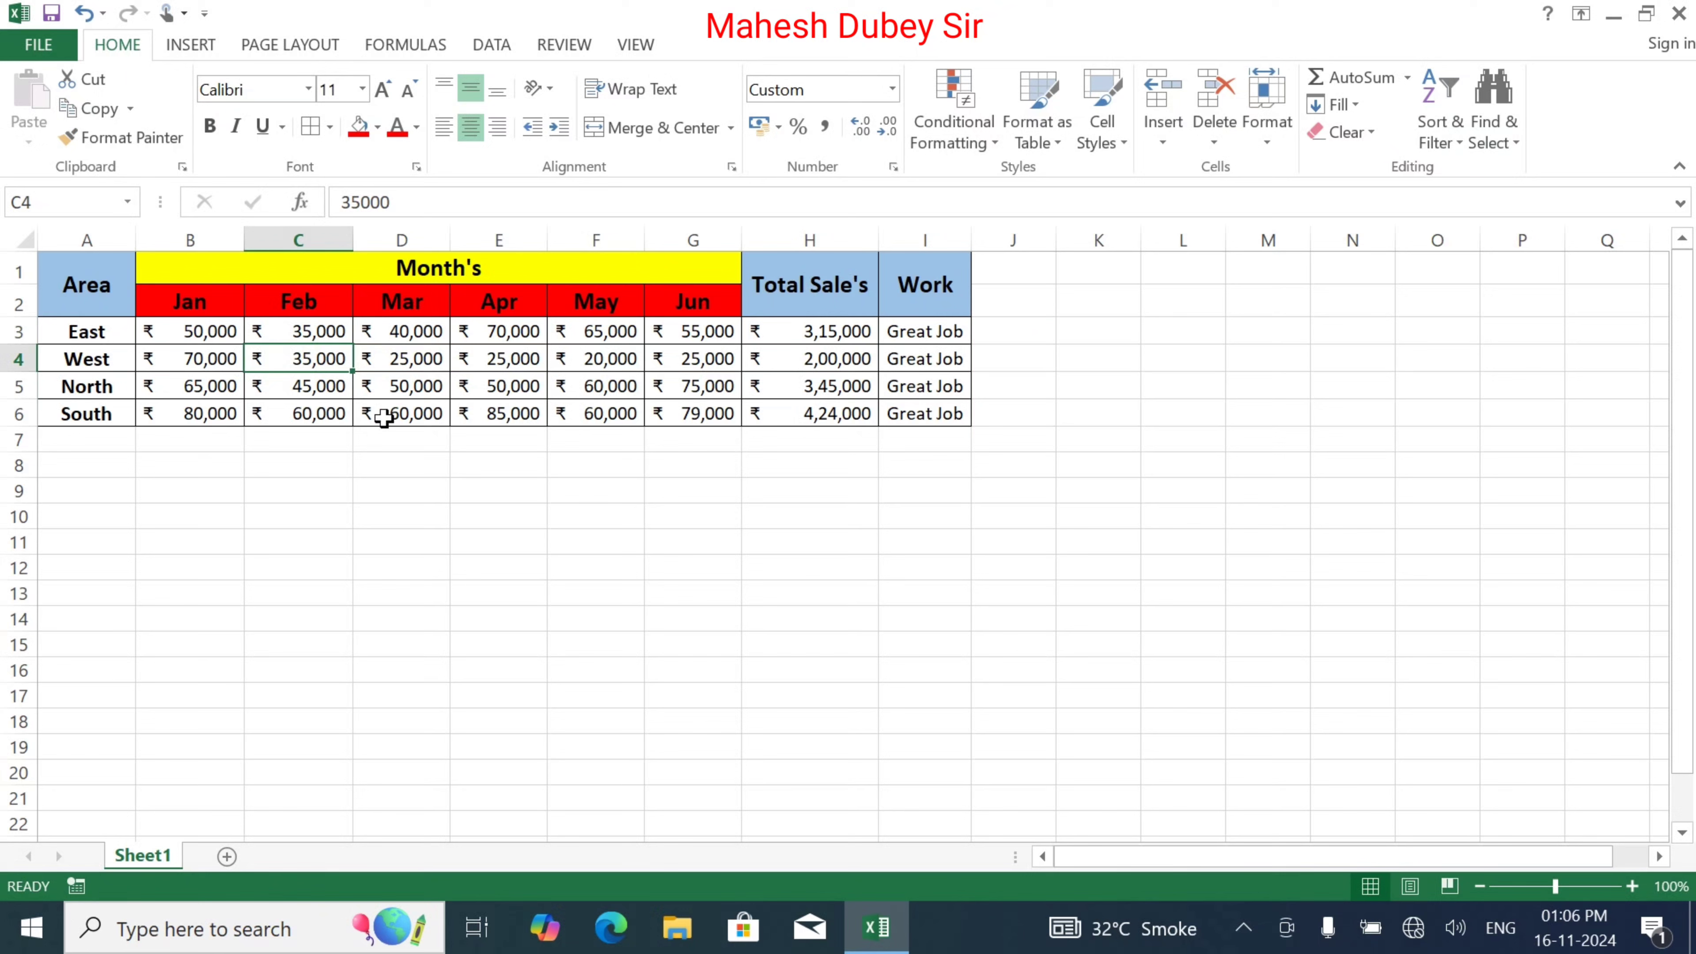
pyautogui.press('F2')
pyautogui.press('BackSpace')
pyautogui.press('BackSpace')
pyautogui.press('BackSpace')
pyautogui.press('BackSpace')
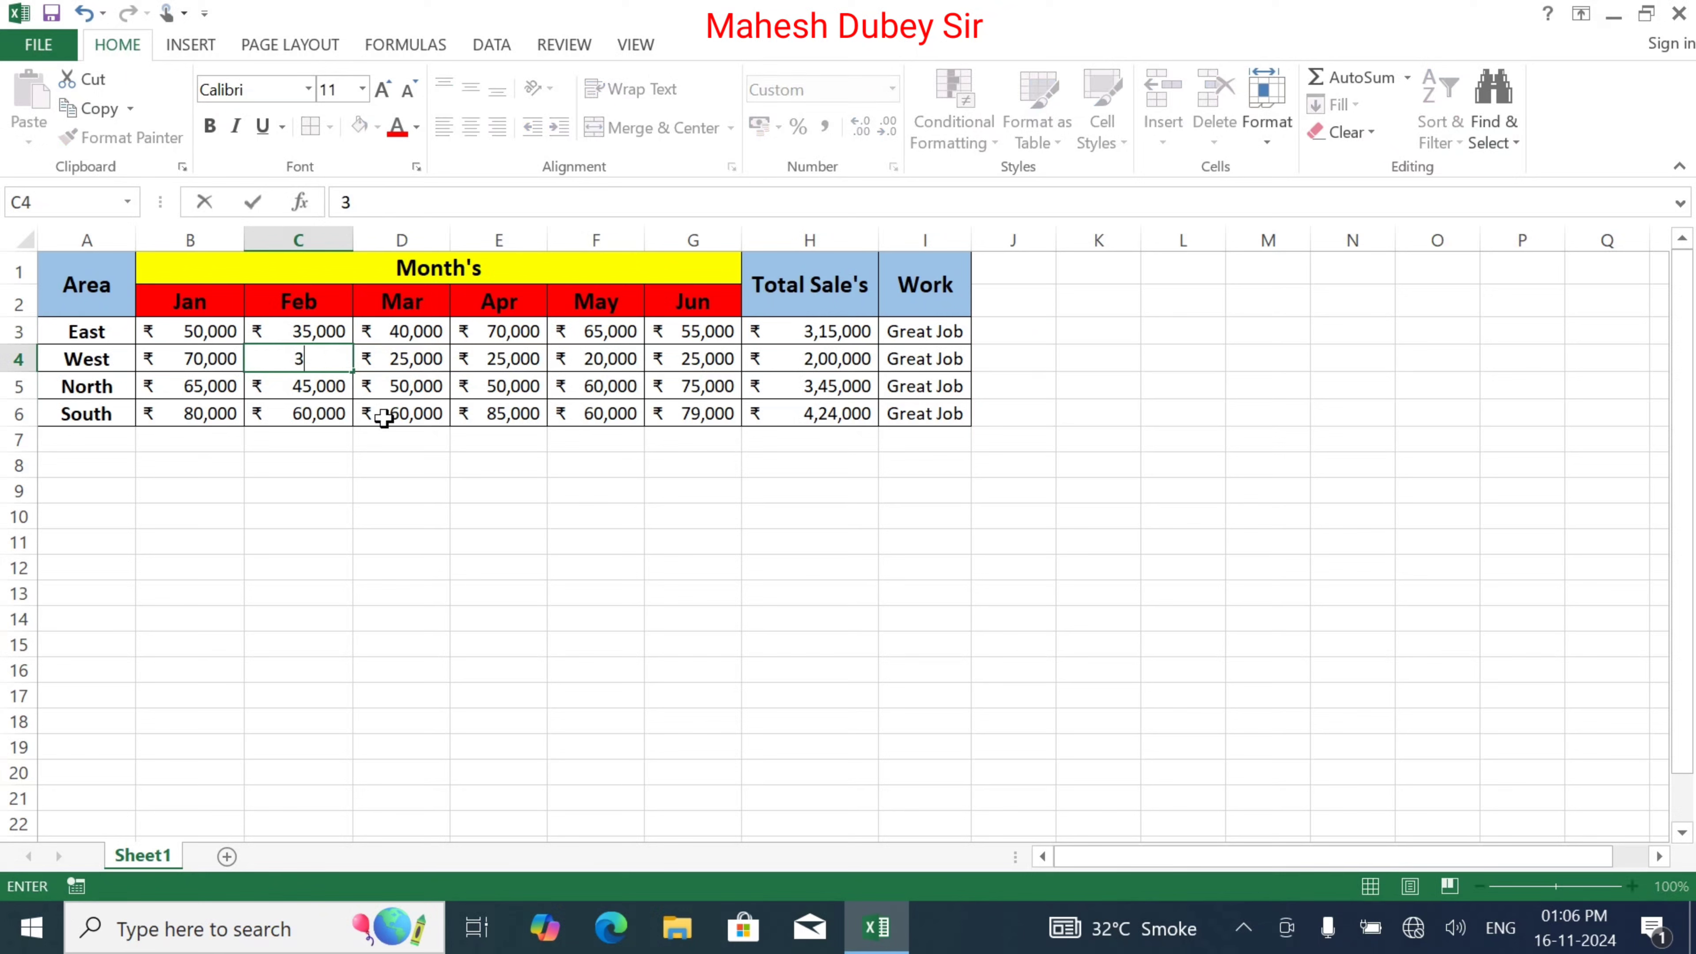
pyautogui.write('450')
pyautogui.write('00')
pyautogui.press('Return')
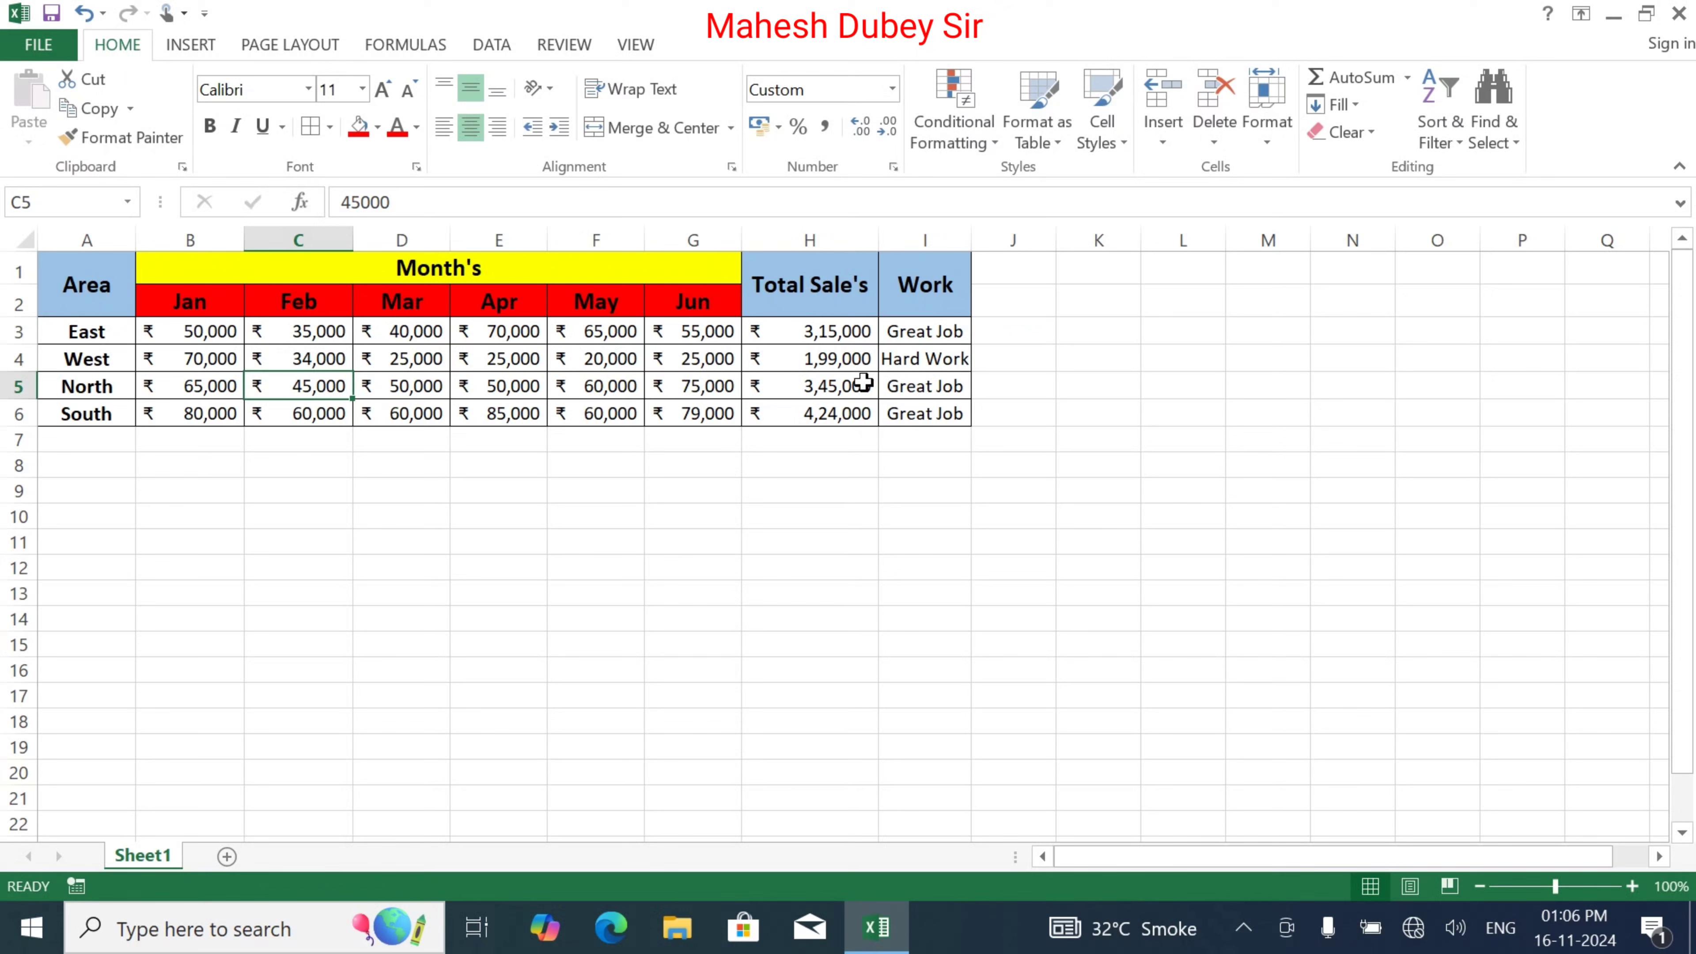
pyautogui.click(229, 415)
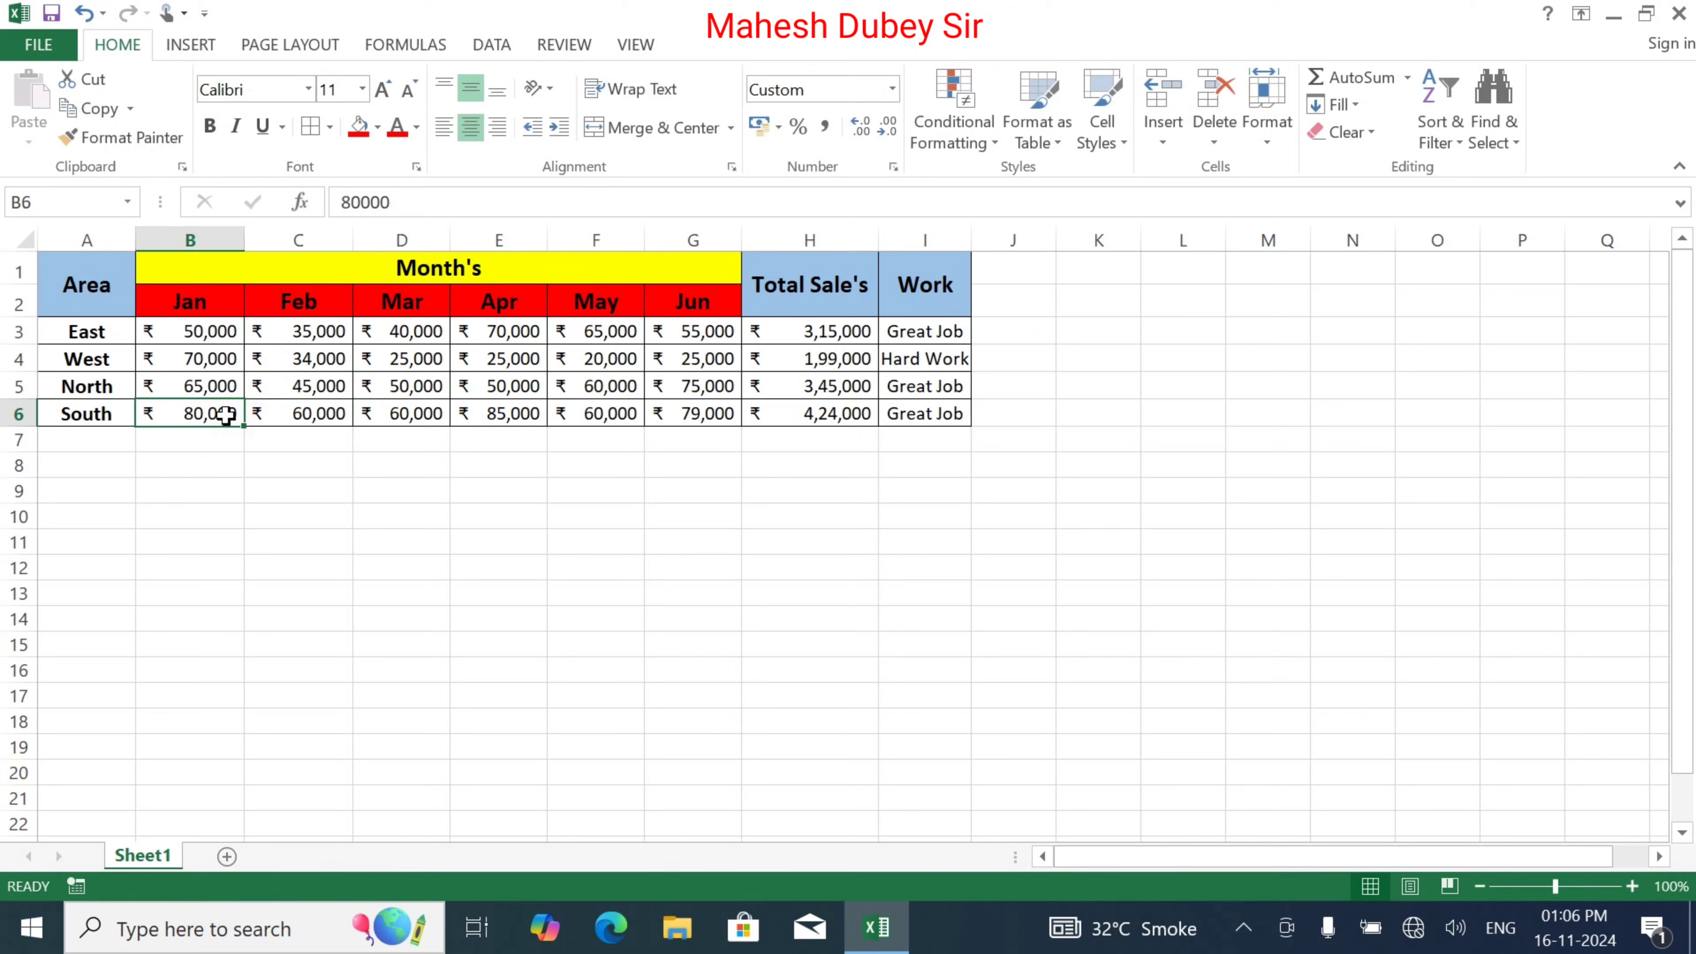
# Set South's Jan sales in B6 to 25000 and Apr sales in E6 to 6500
pyautogui.write('25000')
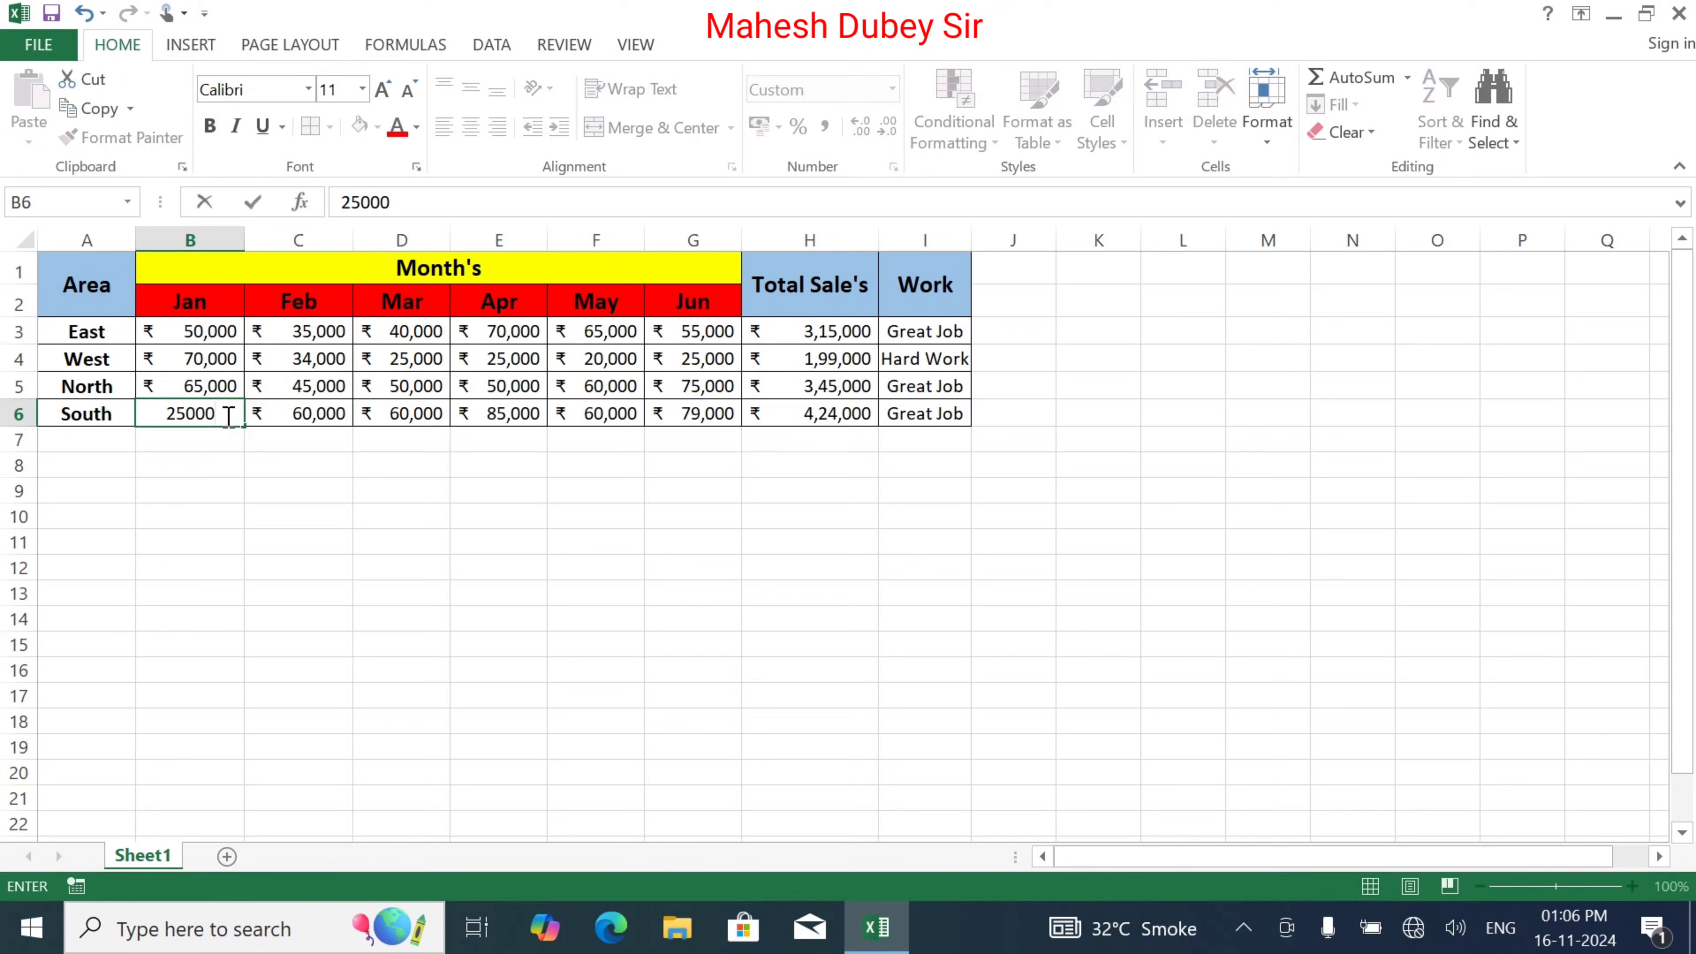
pyautogui.press('Return')
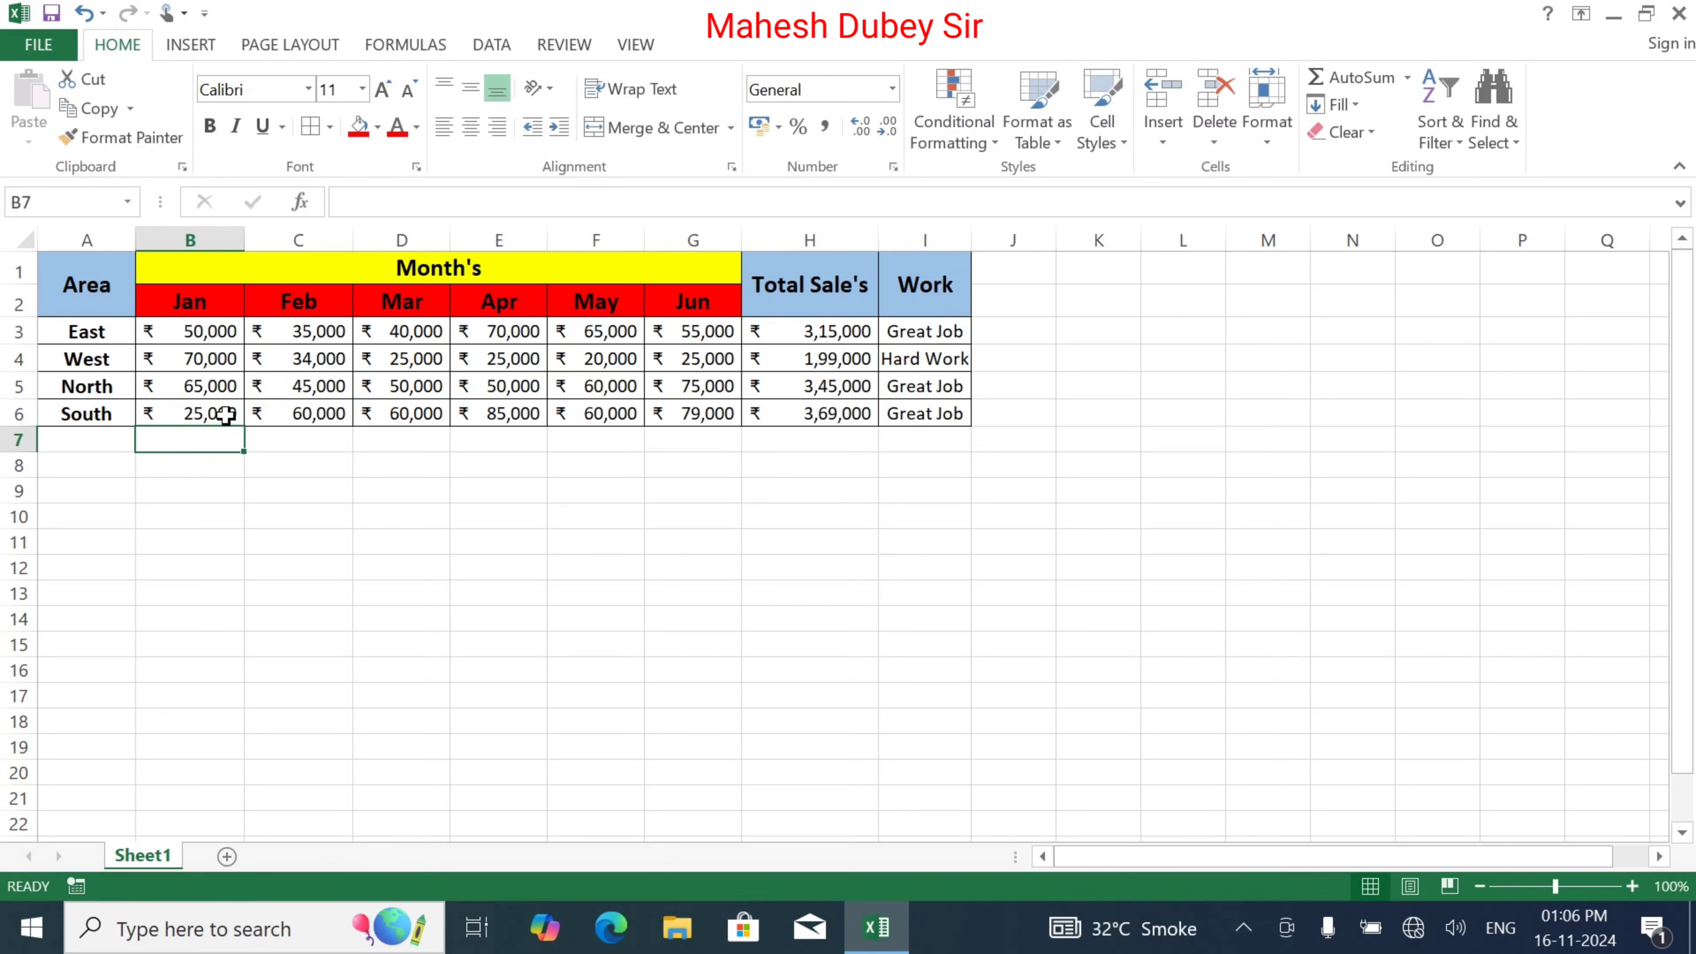
pyautogui.click(468, 417)
pyautogui.write('6')
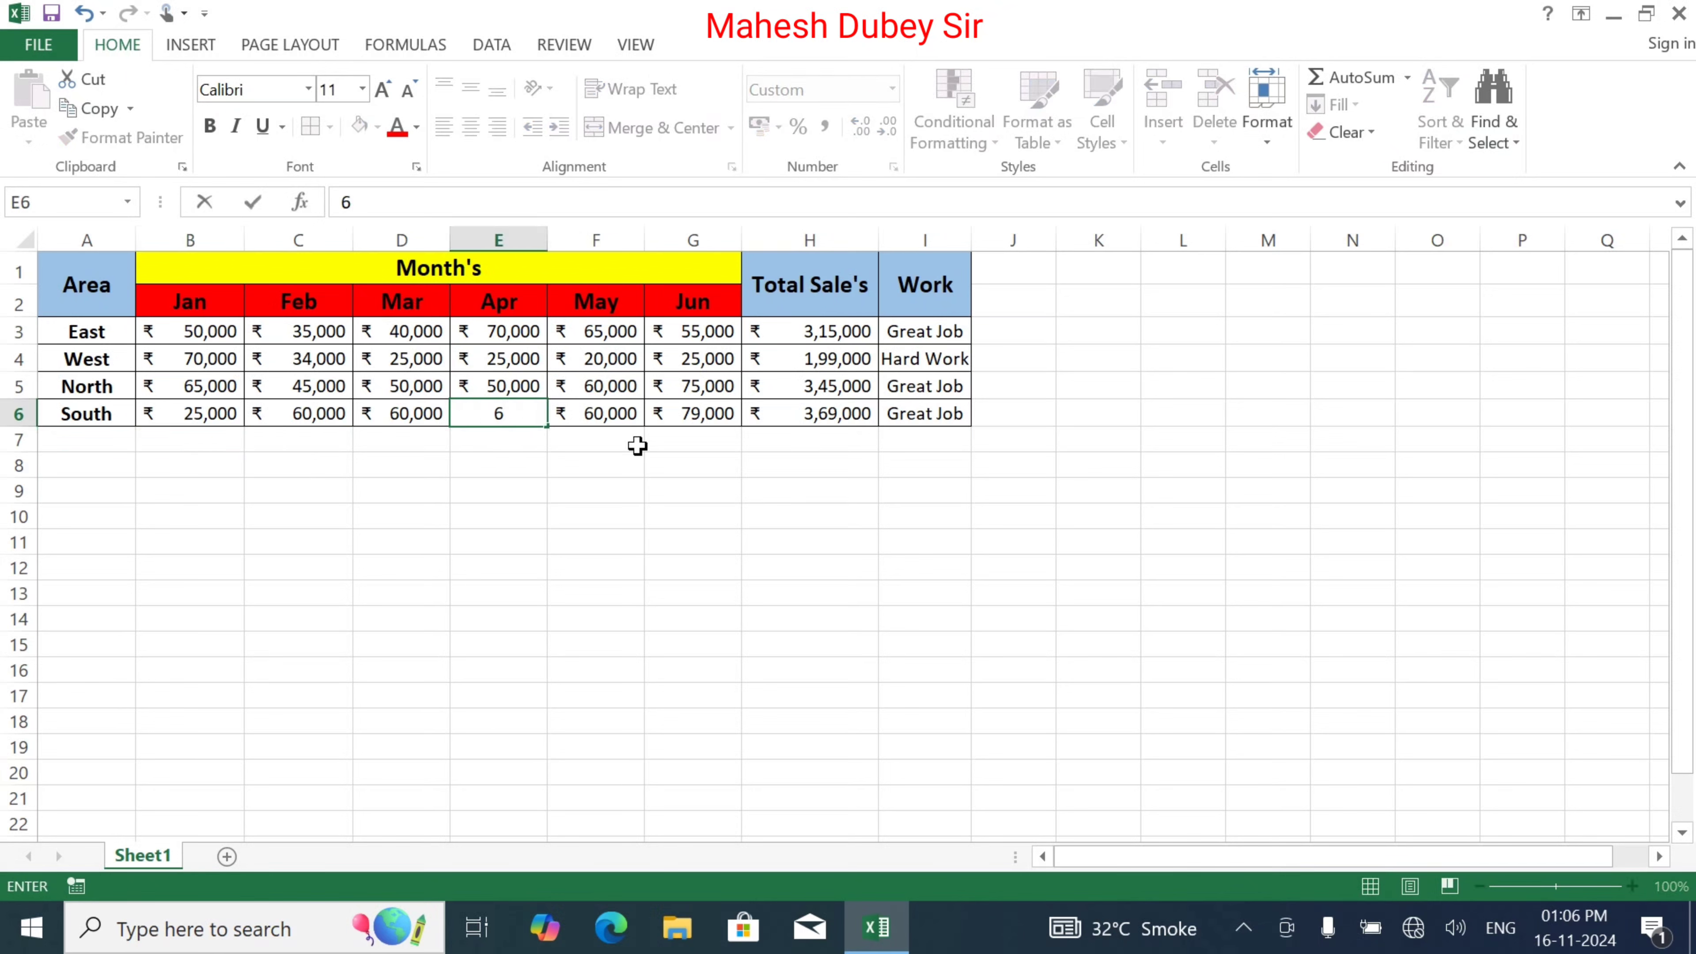
pyautogui.write(',500')
pyautogui.press('Return')
# Set South's Jun sales in G6 and Mar sales in D6 to 35000 each
pyautogui.click(687, 416)
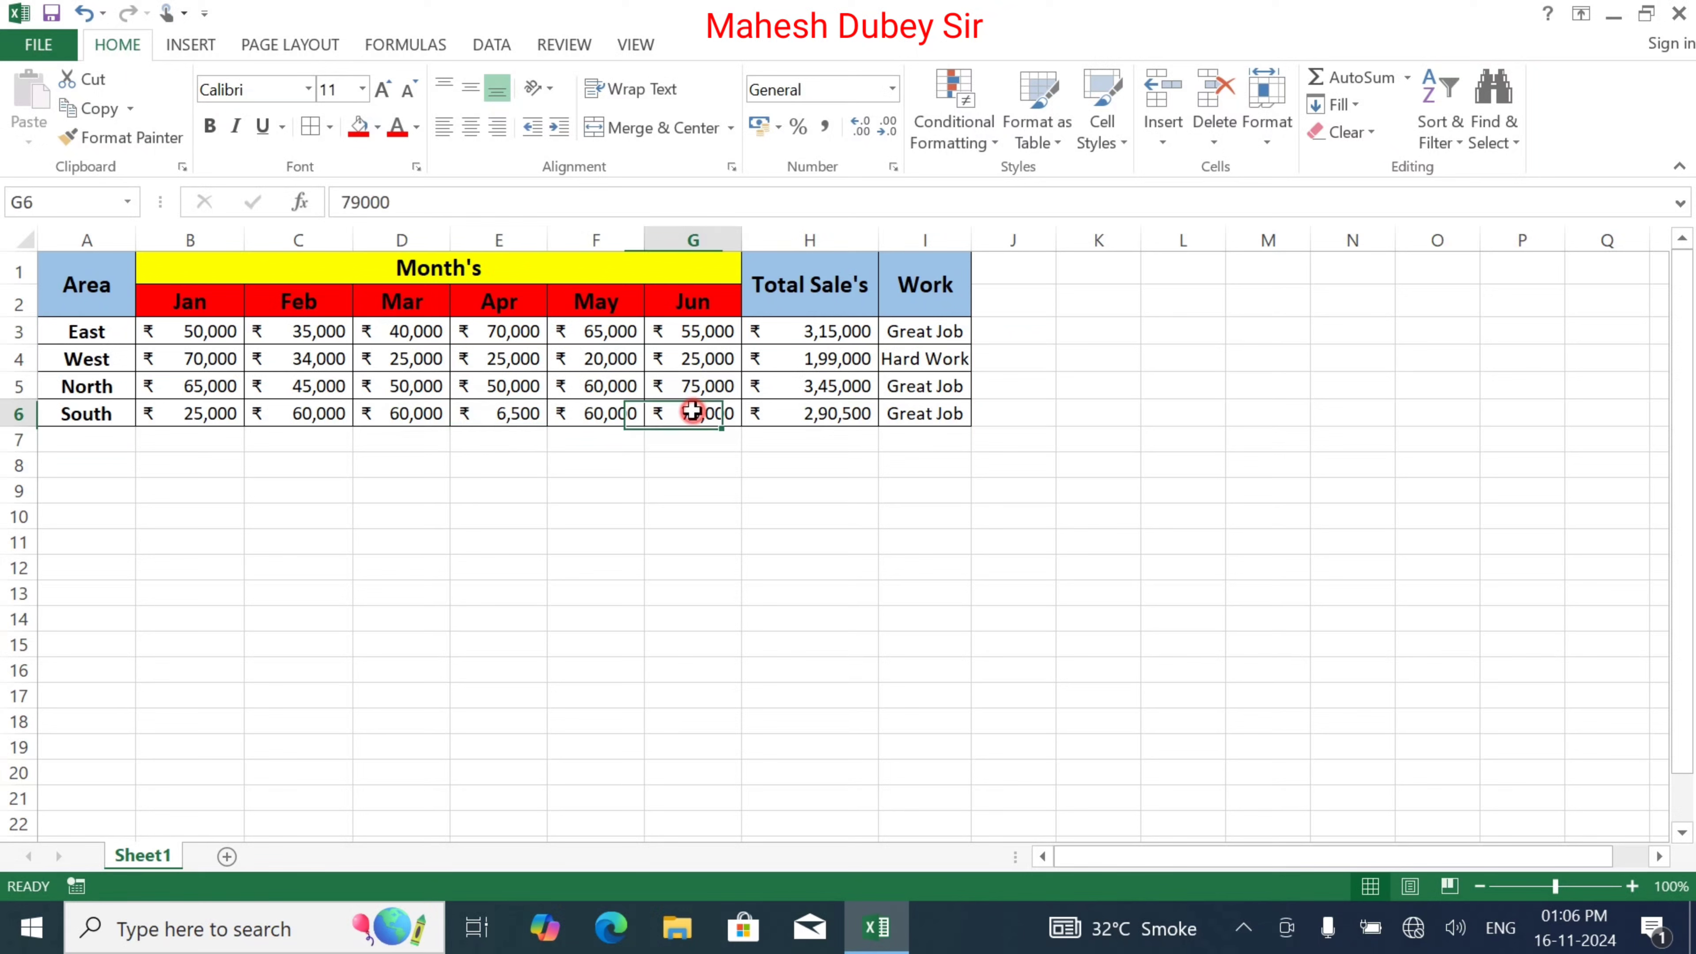
pyautogui.write('35000')
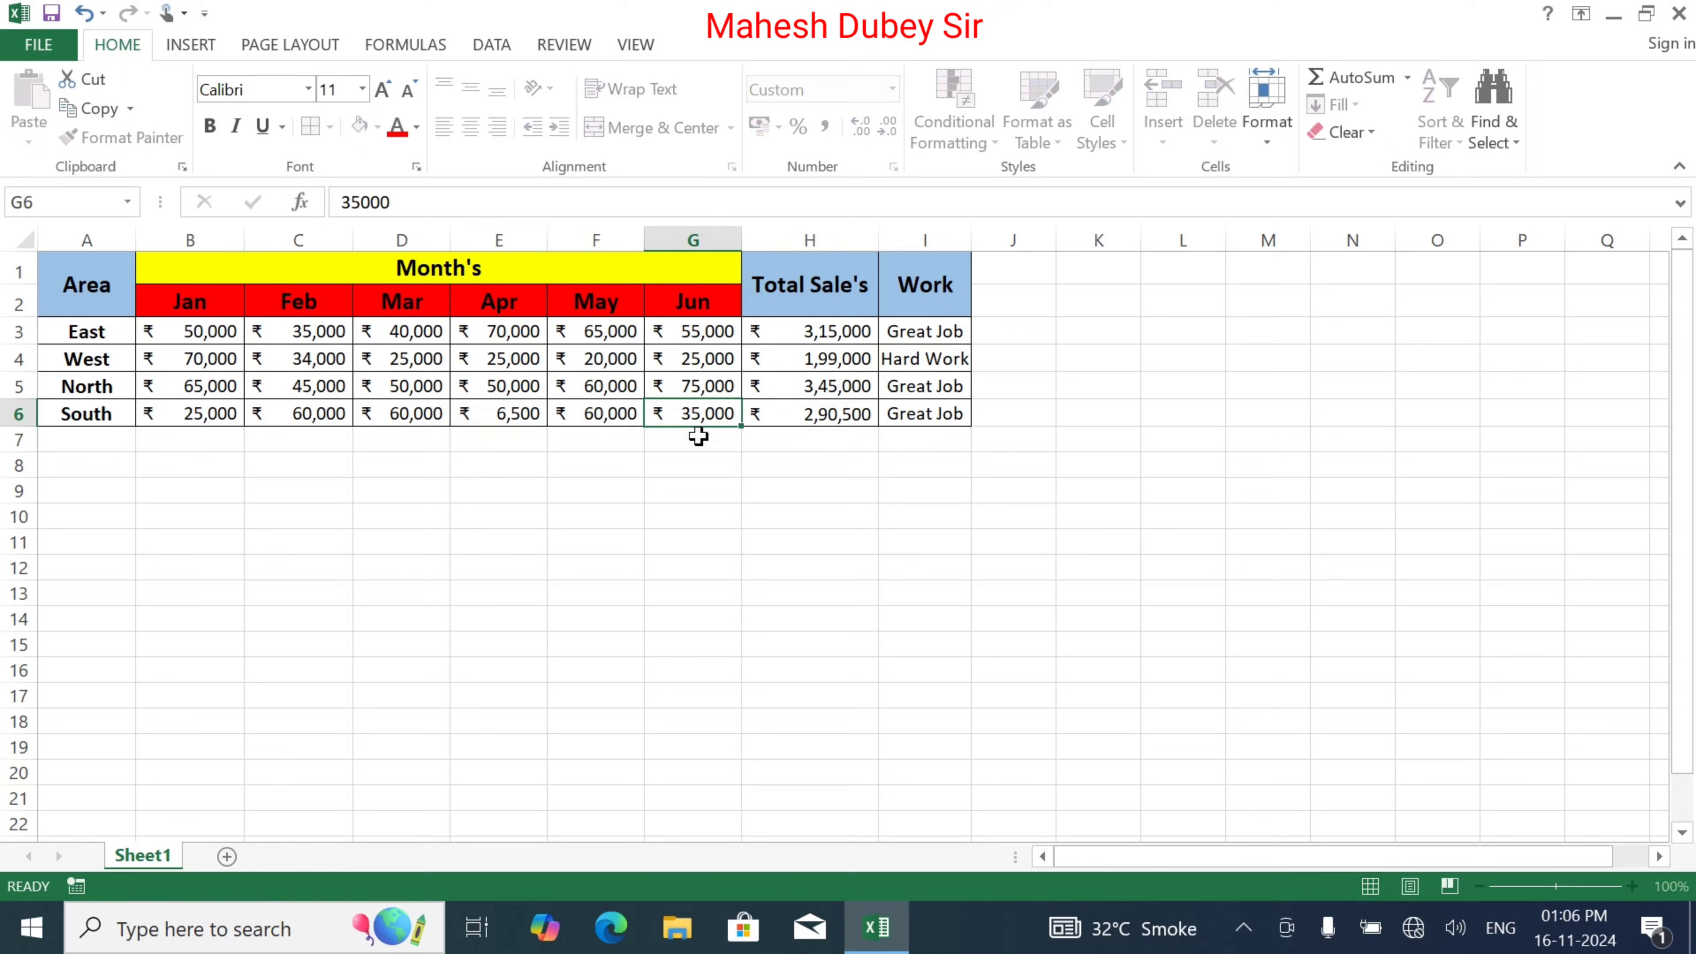
pyautogui.press('Return')
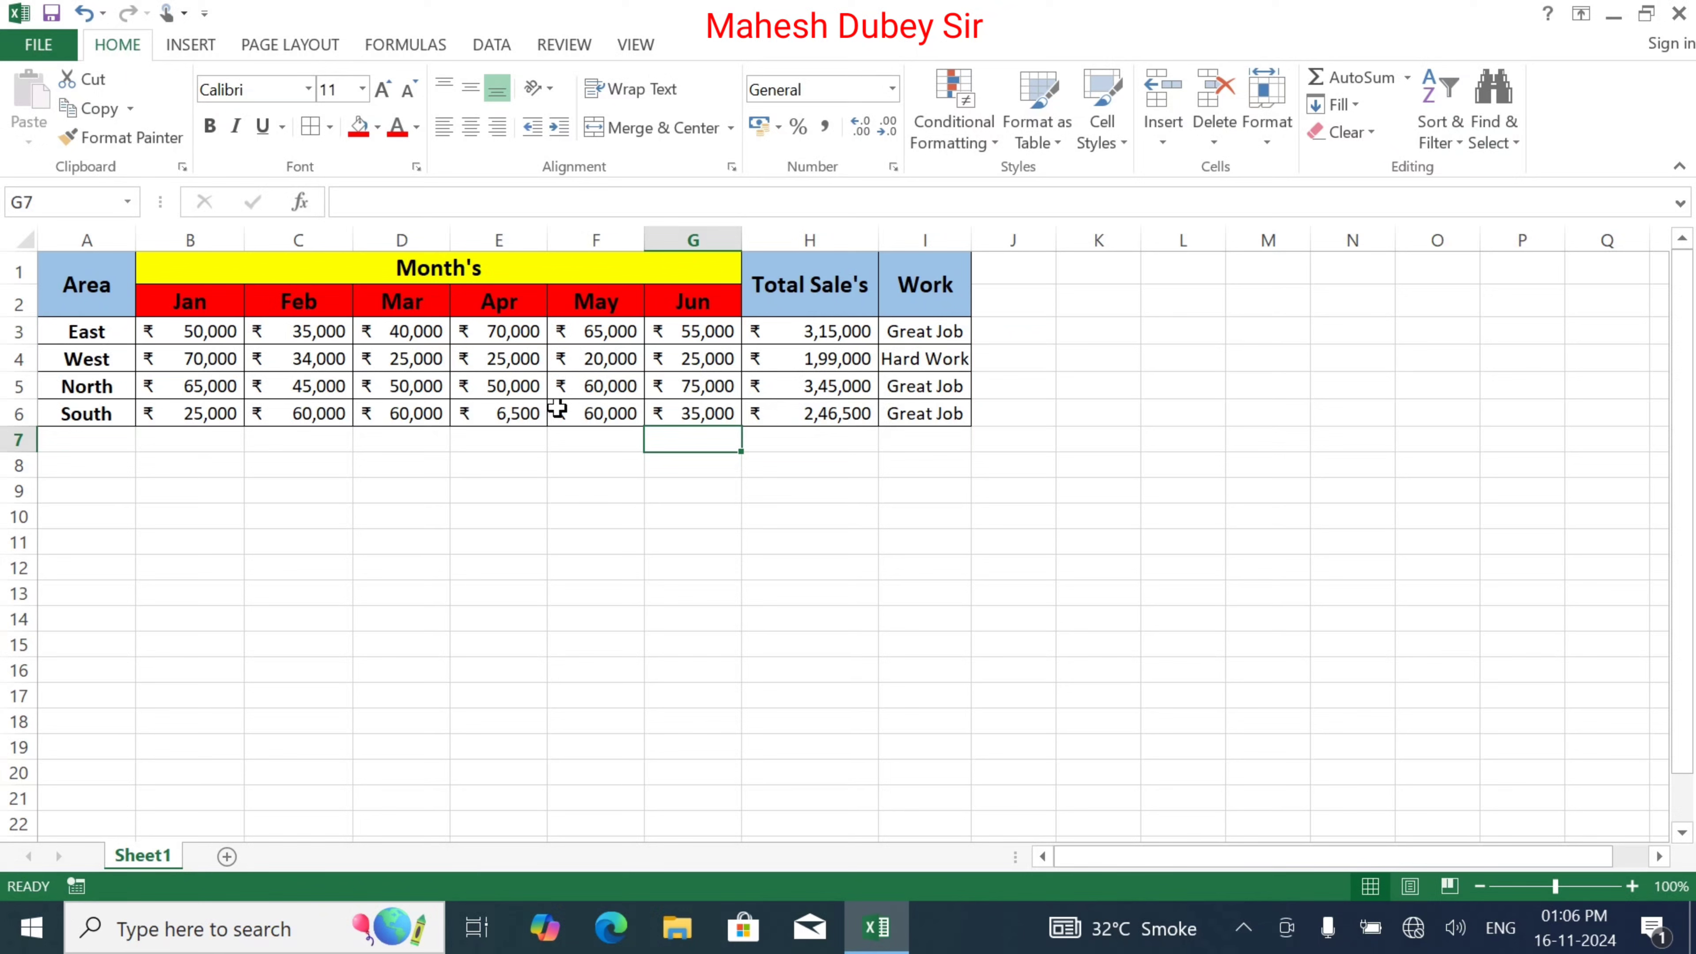
pyautogui.click(529, 417)
pyautogui.click(433, 414)
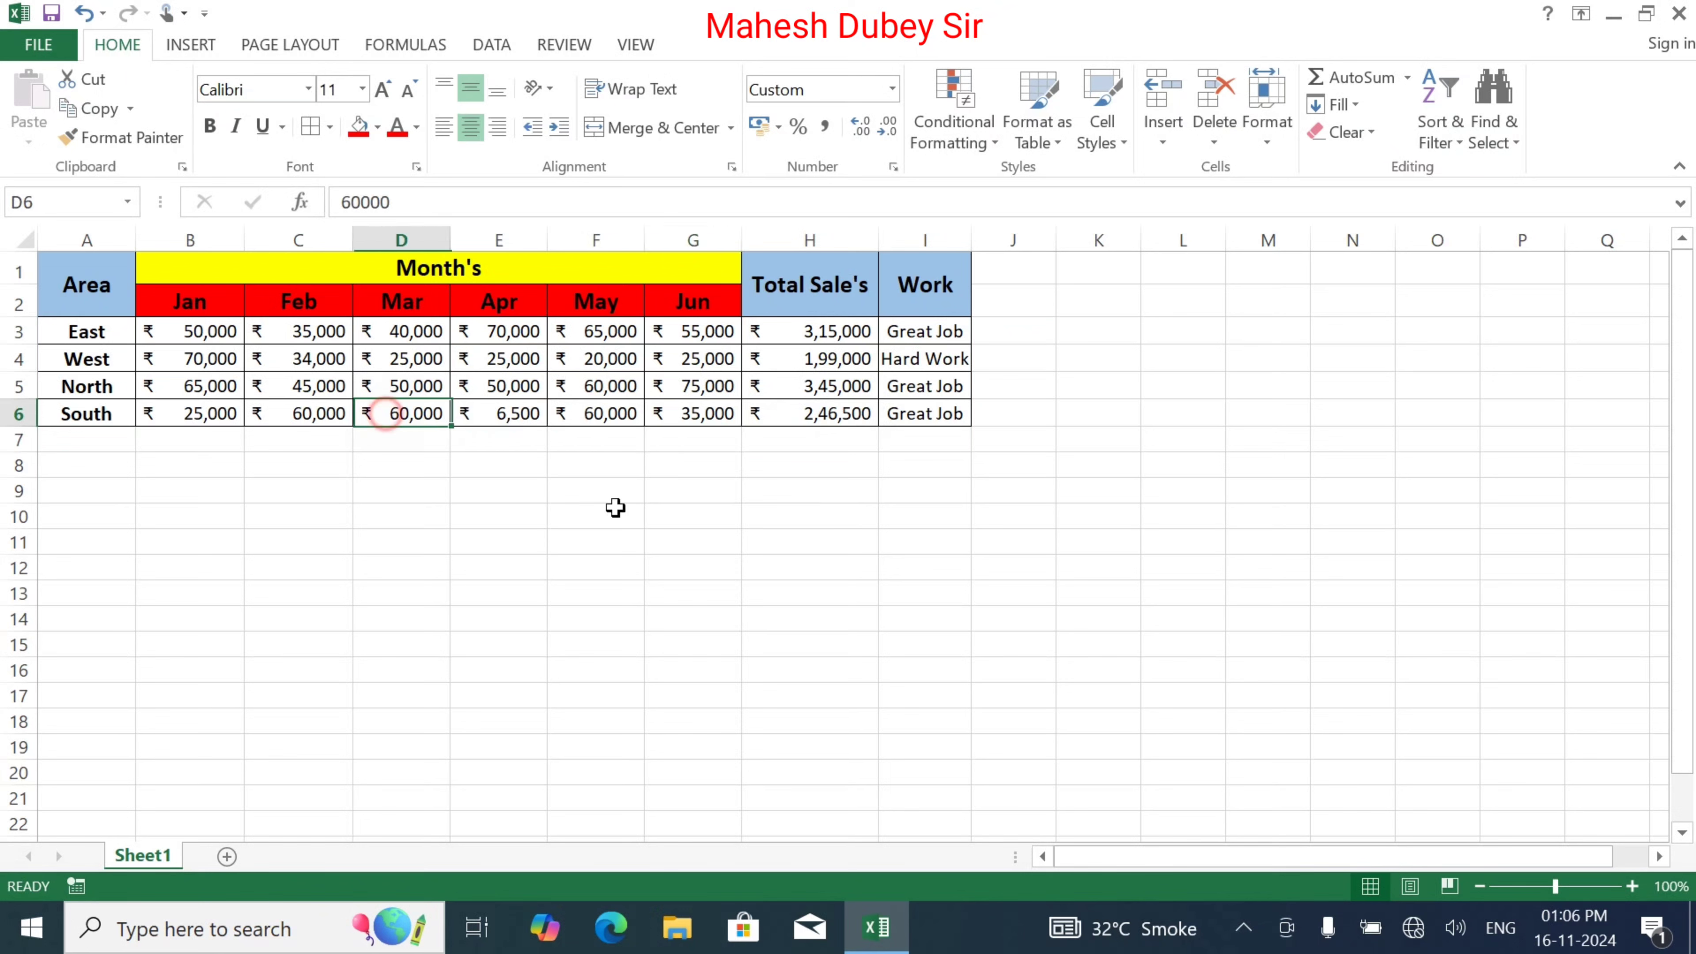
pyautogui.write('35,000')
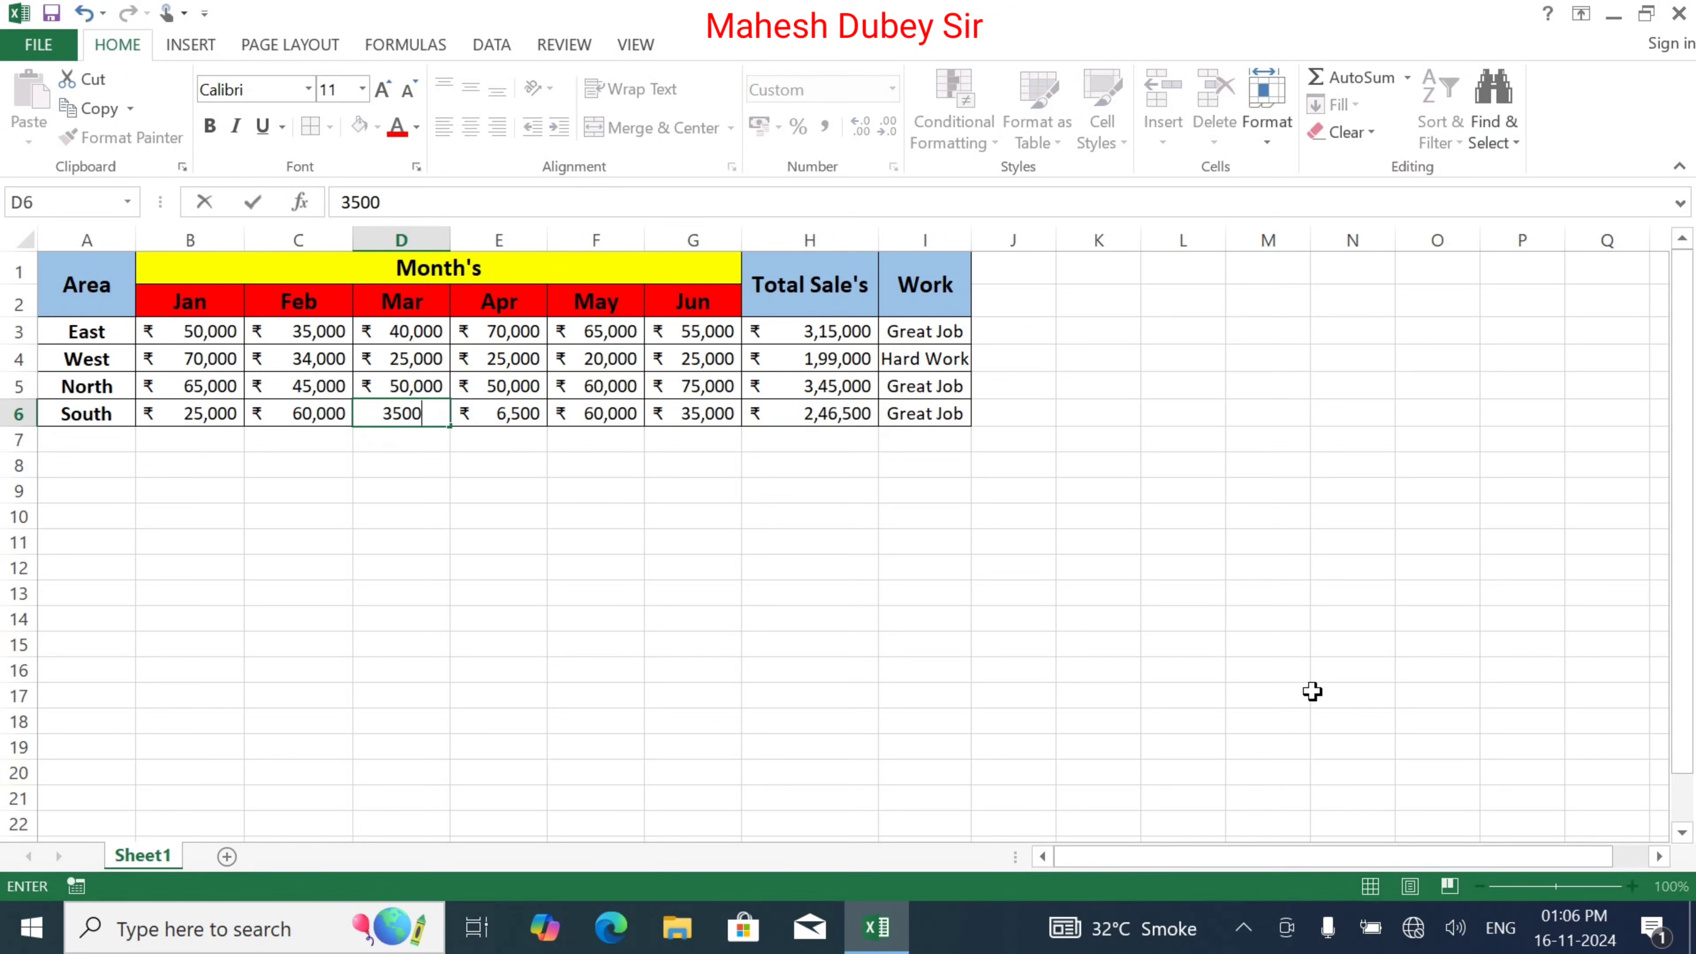
pyautogui.press('Return')
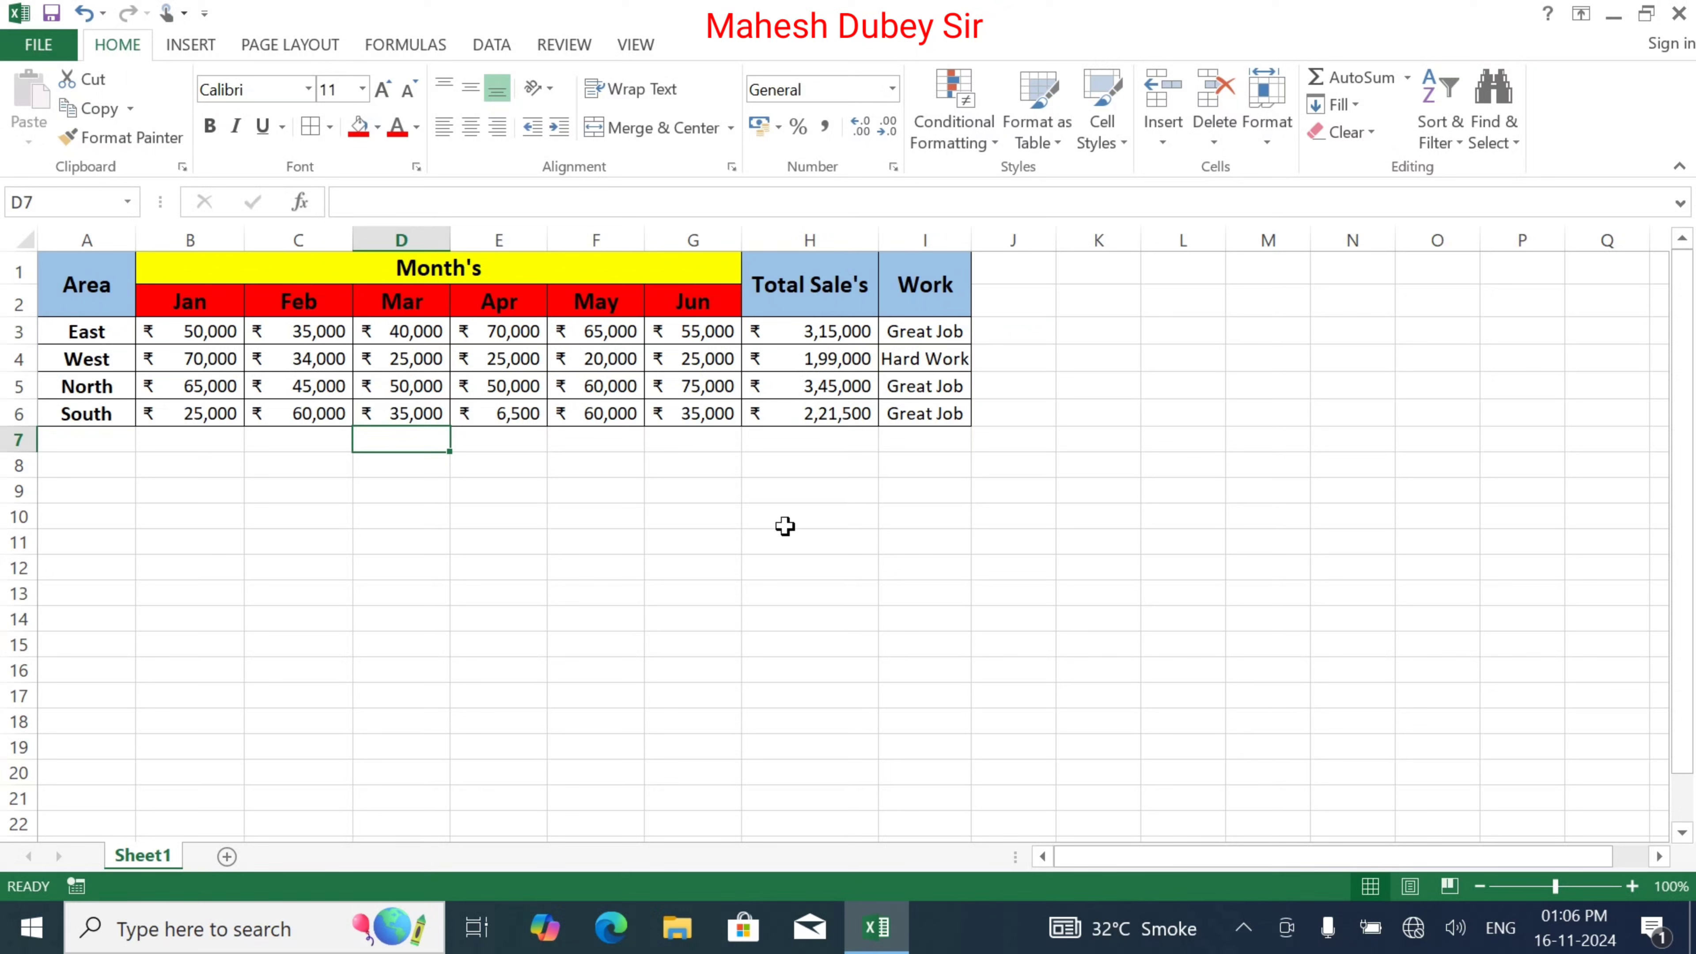
# Set South's May sales in F6 to 25000
pyautogui.click(608, 408)
pyautogui.write('25000')
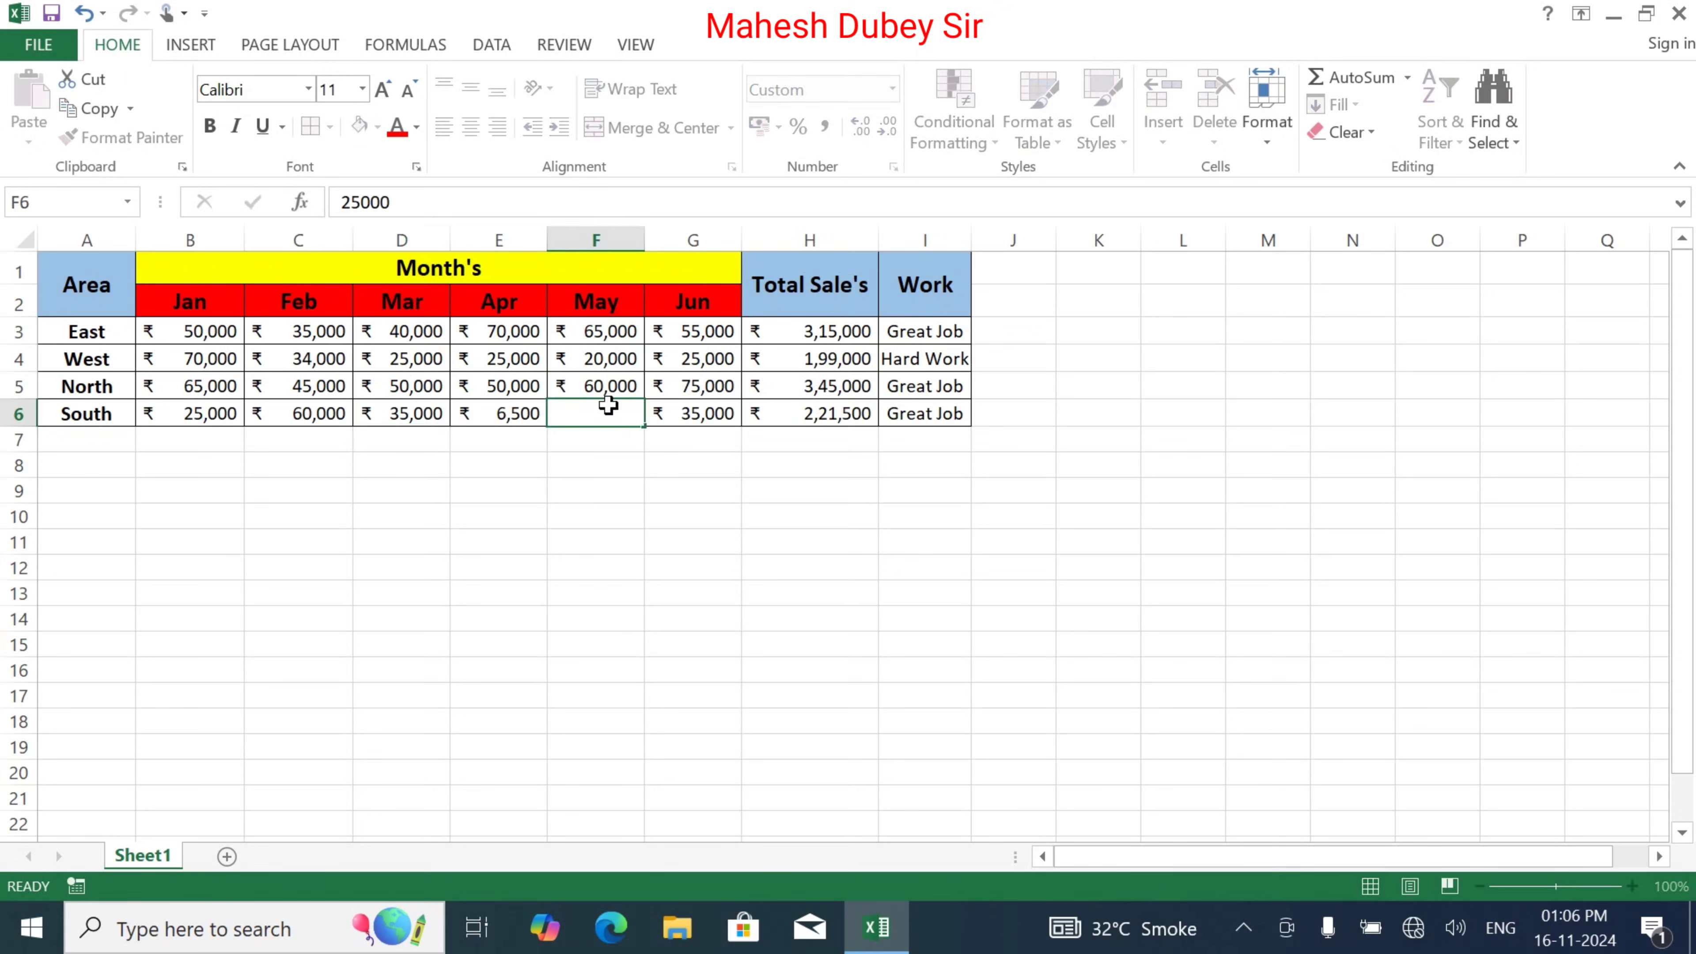
pyautogui.press('Return')
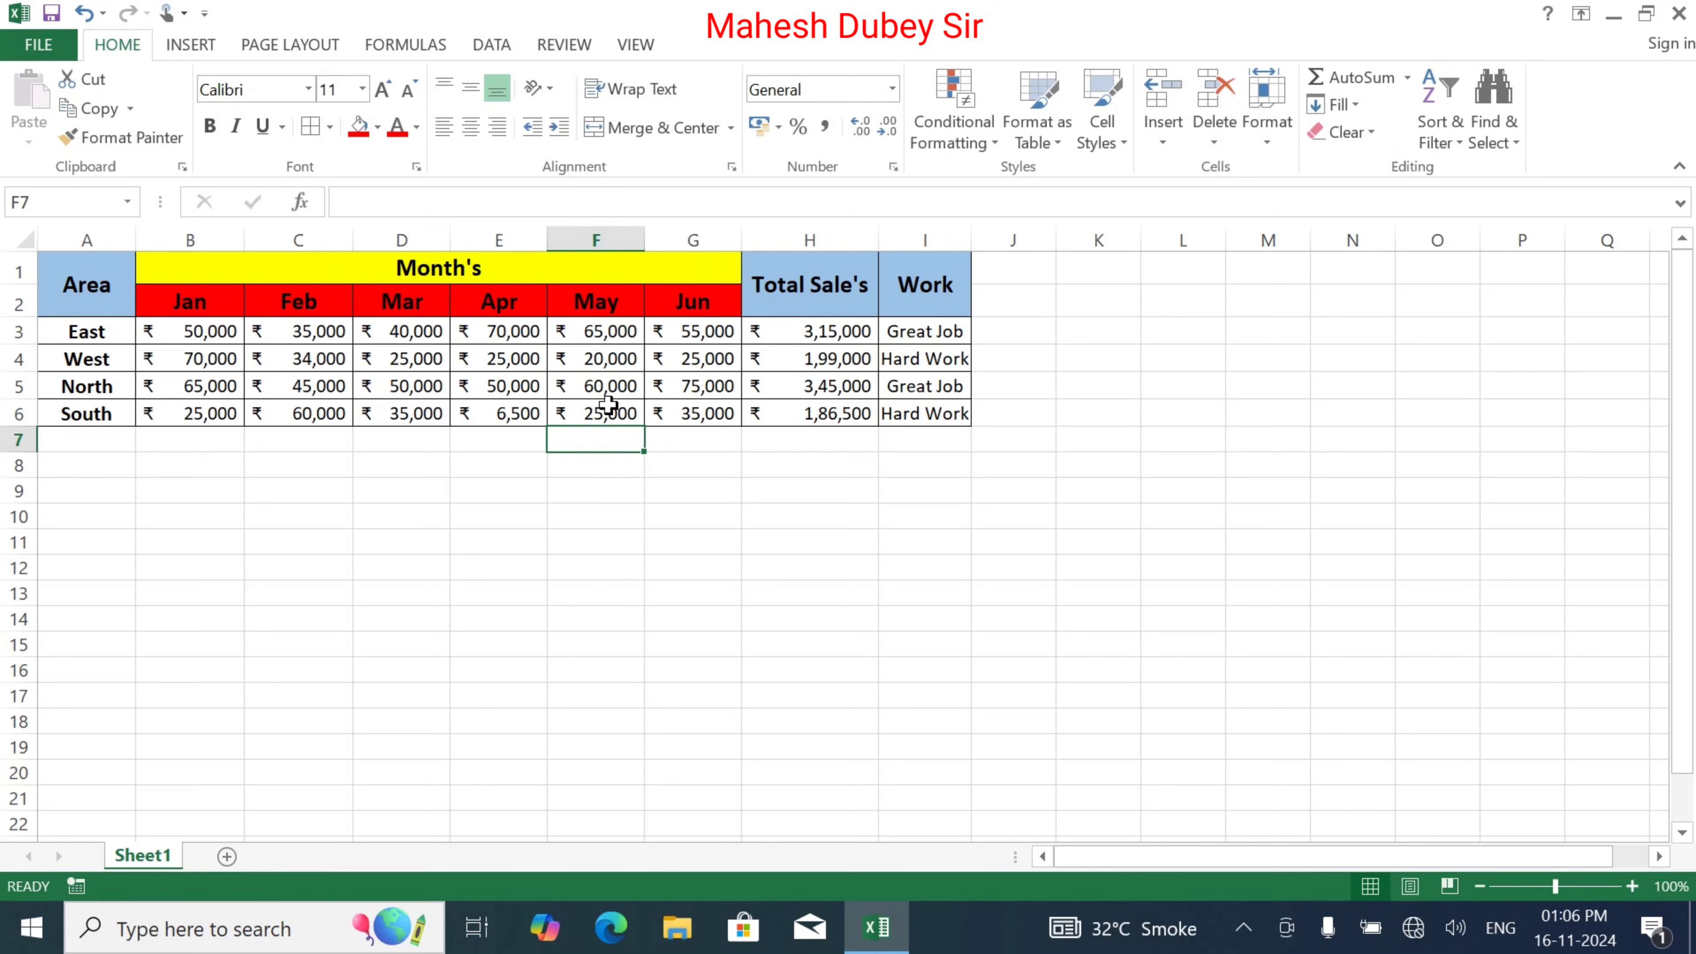